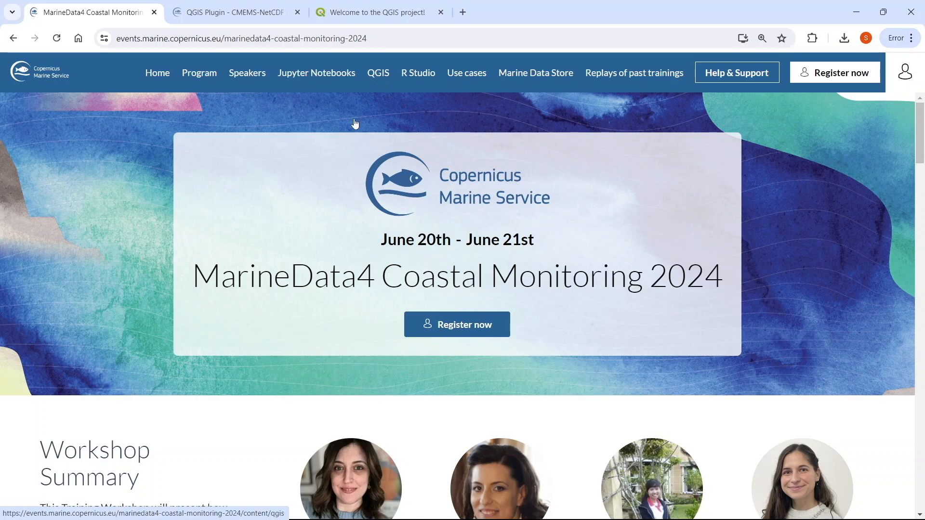
Switch to the QGIS window holding the Exercise-1 project
mouse_move(376, 512)
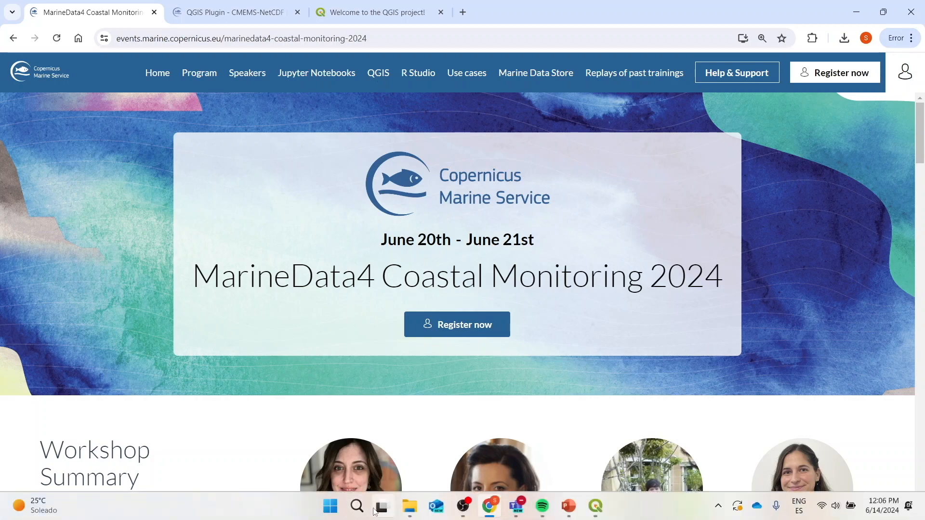
mouse_move(599, 511)
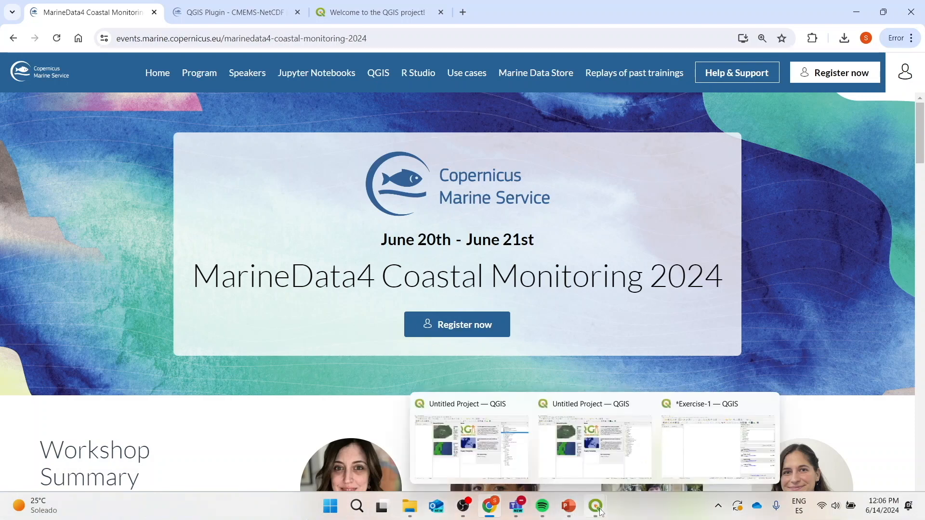
left_click(706, 459)
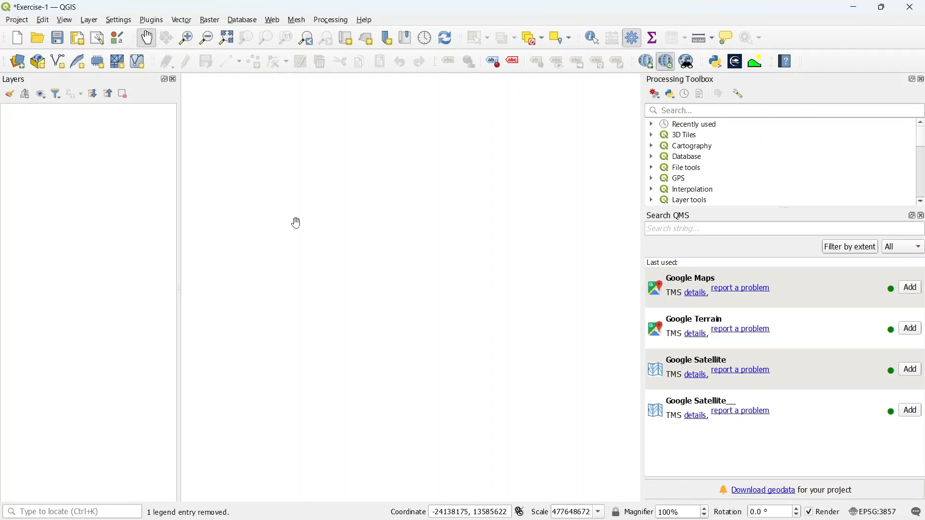
Save the Exercise-1 project
left_click(18, 20)
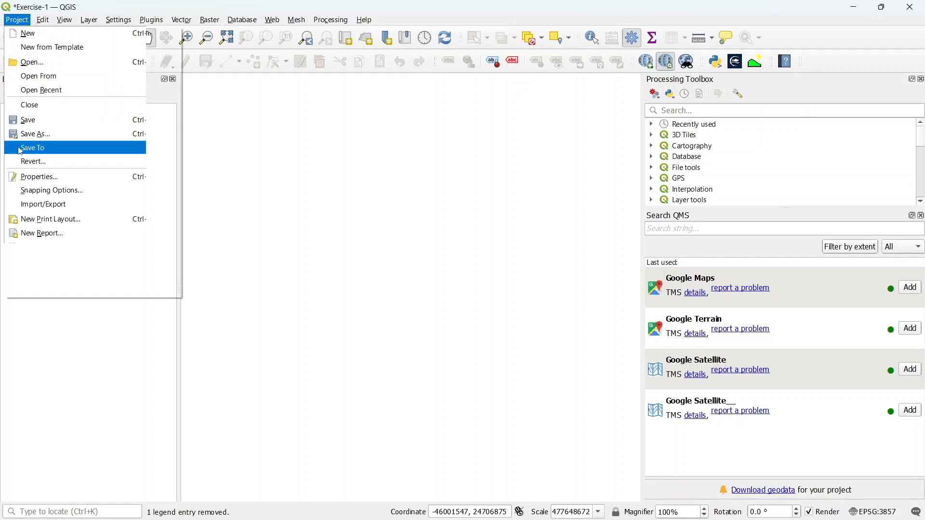
left_click(28, 135)
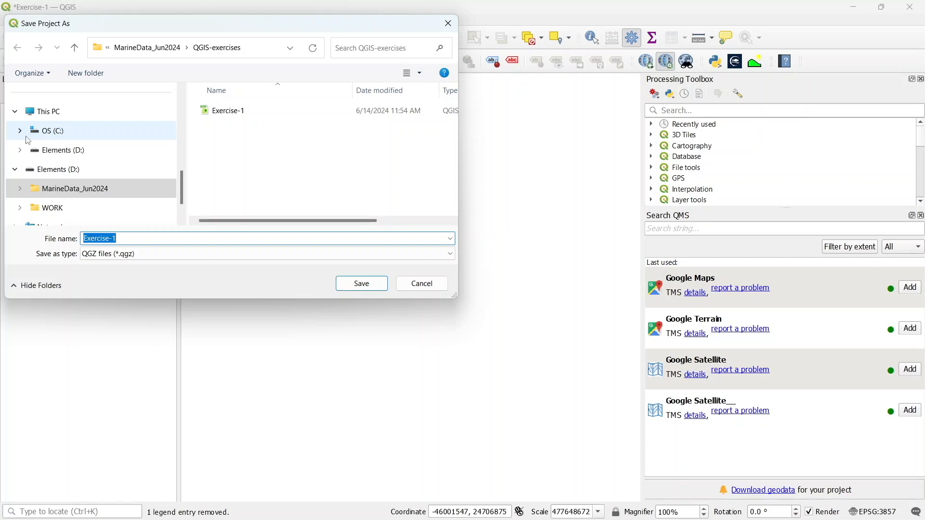
left_click(422, 284)
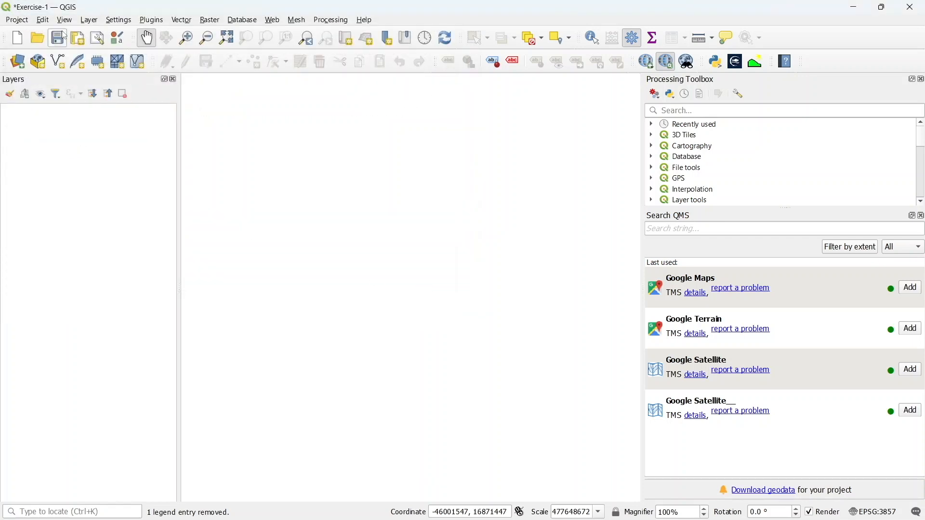
left_click(58, 39)
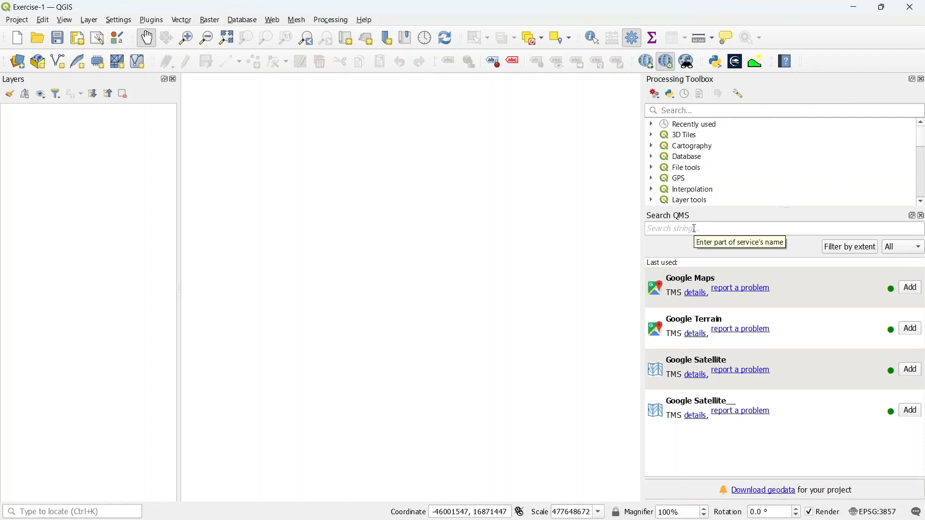
Add the Google Satellite basemap layer from the QMS list
left_click(909, 381)
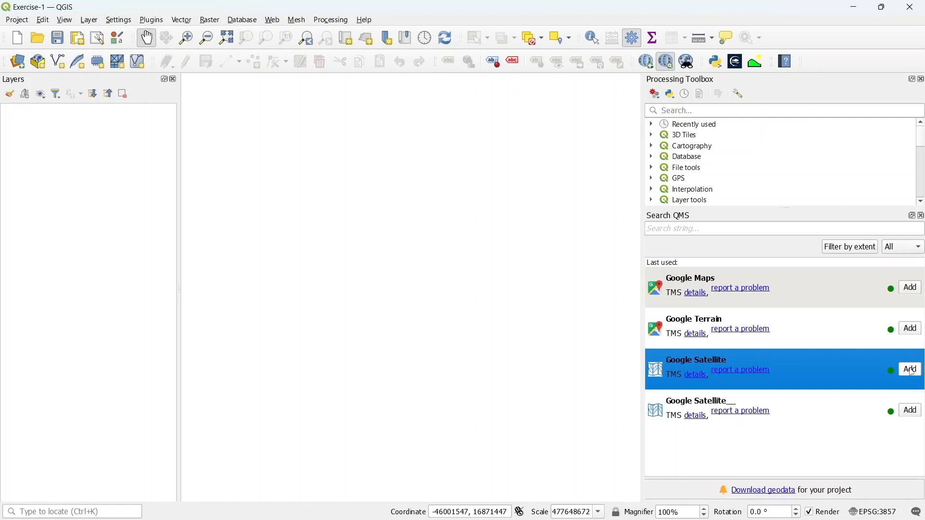
left_click(909, 369)
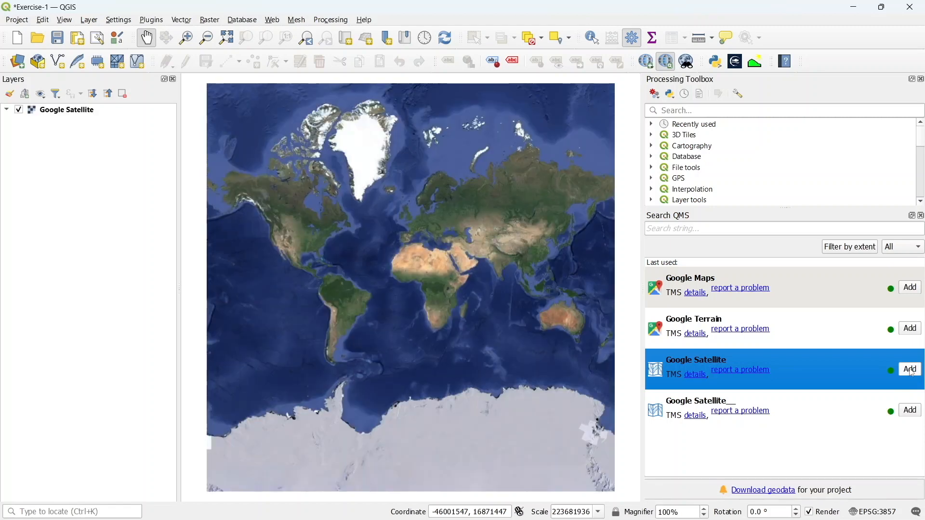
Close the Search QMS and Processing Toolbox panels
left_click(921, 216)
left_click(921, 79)
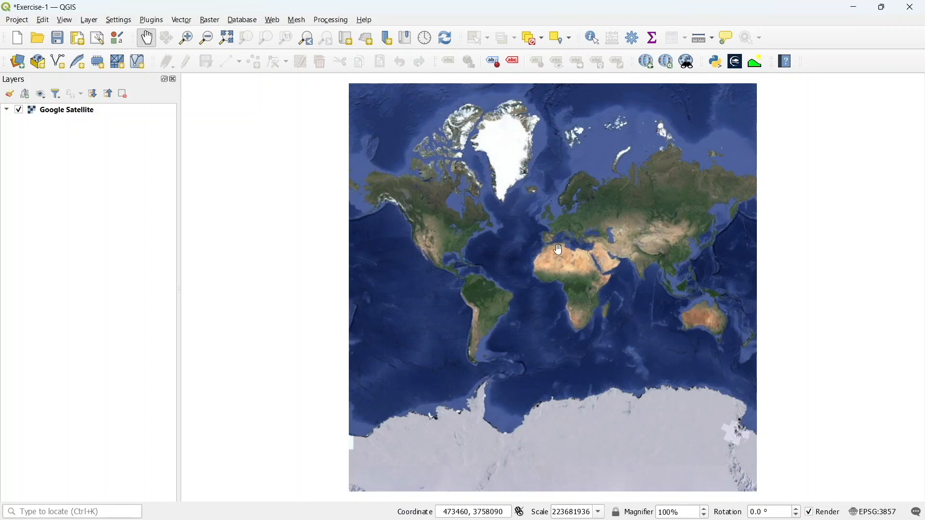
Zoom the map in to the East African coast around Kenya and Tanzania
scroll(591, 308, "up", 3)
scroll(592, 308, "up", 1)
left_click_drag(621, 279, 525, 319)
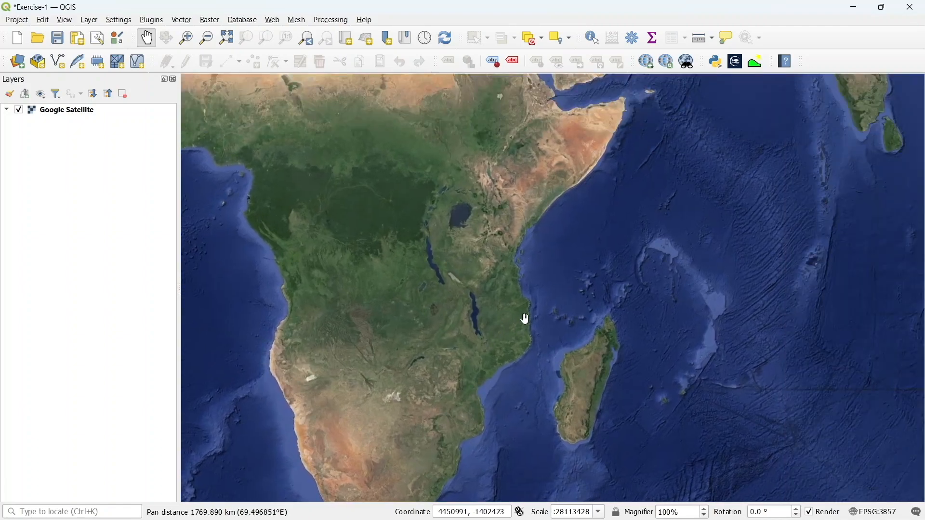
scroll(529, 282, "up", 2)
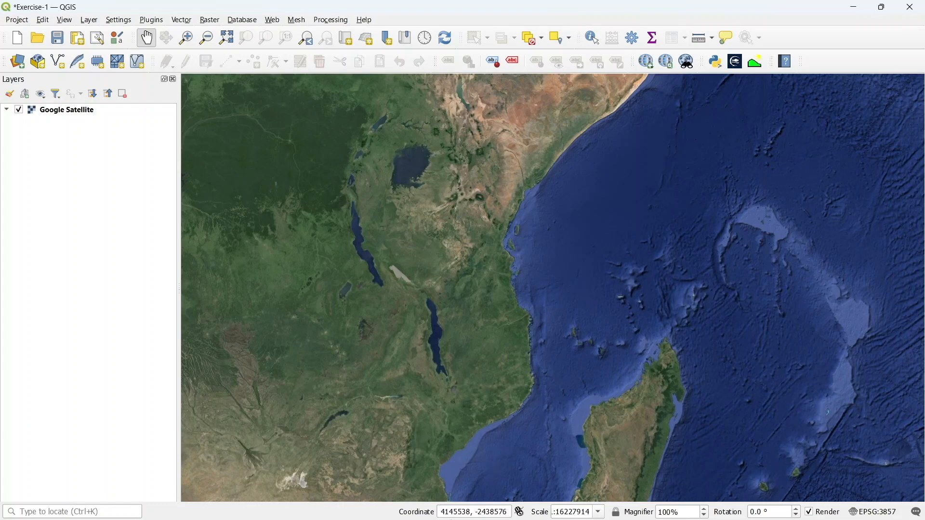
Open the Copernicus Marine Data Store product catalogue in a new browser tab
left_click(492, 507)
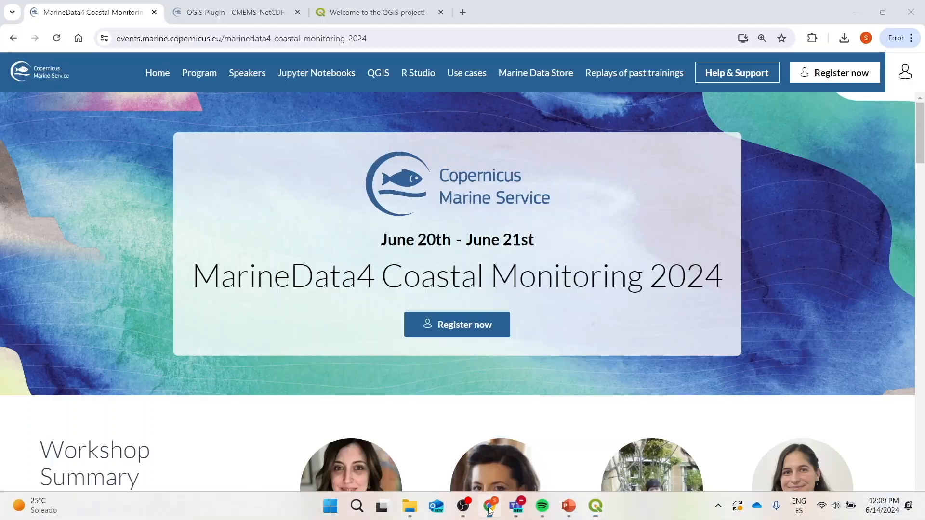
left_click(462, 12)
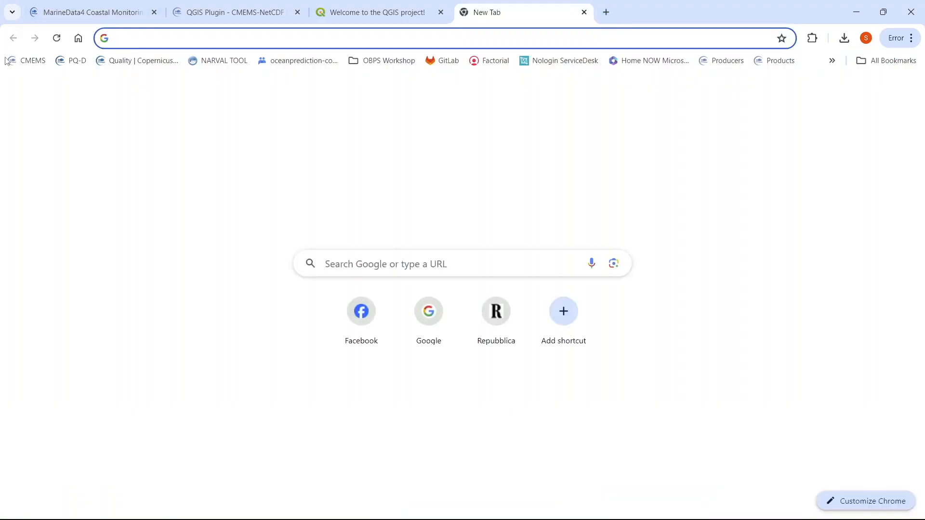
left_click(17, 58)
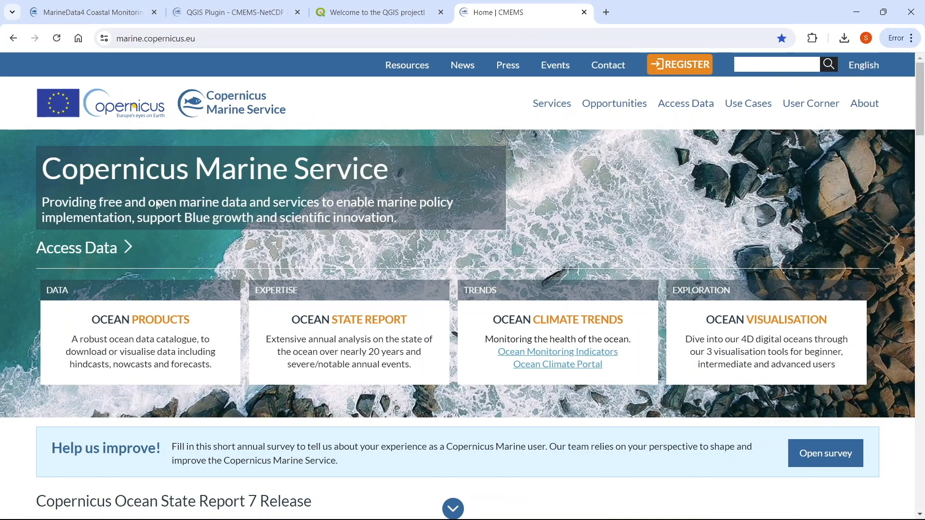
left_click(149, 327)
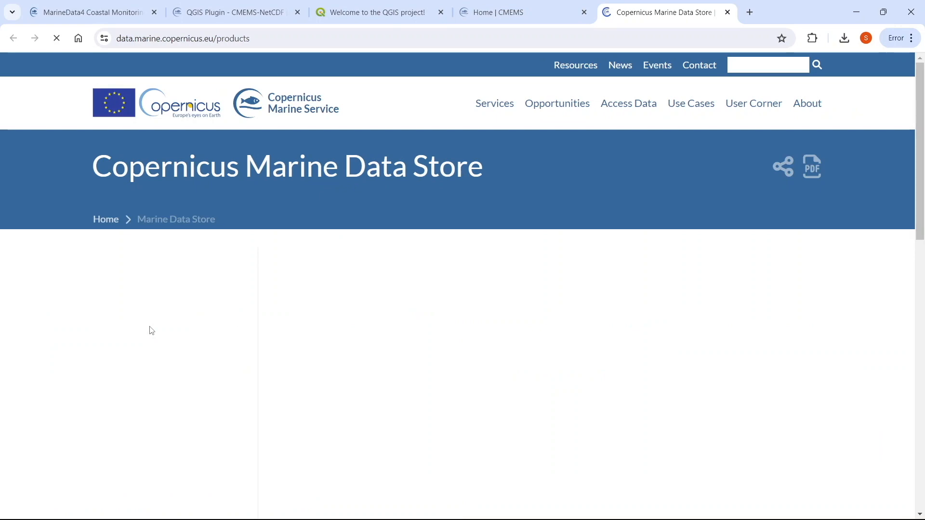
scroll(58, 264, "down", 2)
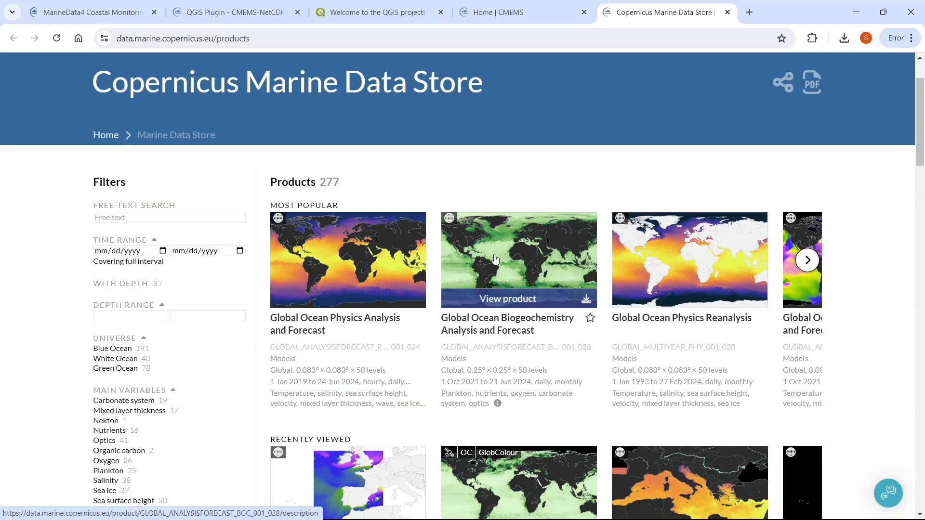
Return to QGIS and launch the NetCDF2GIS plugin's import NetCDF files tool
left_click(883, 12)
left_click(845, 25)
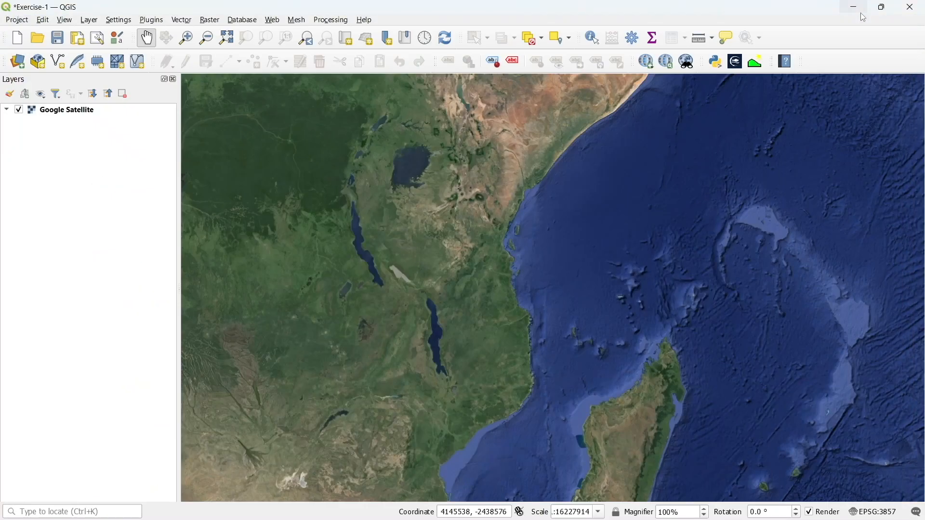
left_click(146, 23)
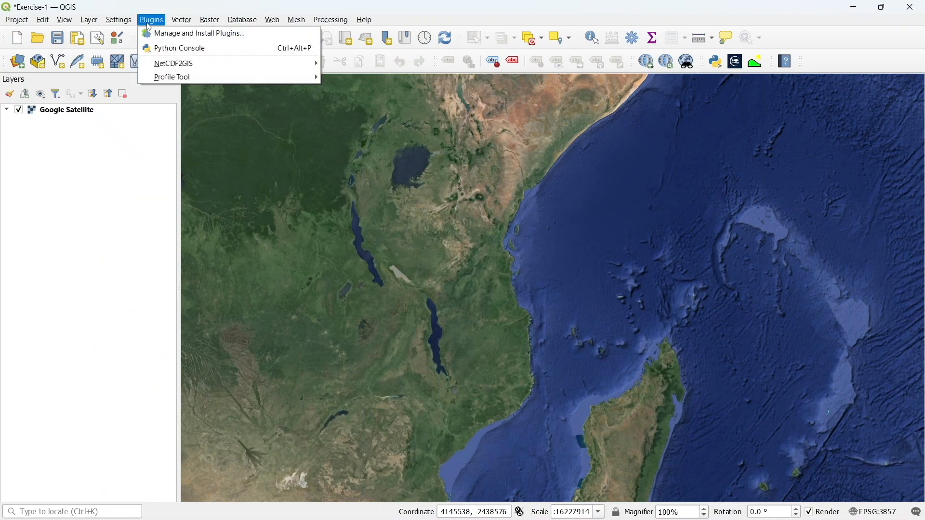
mouse_move(174, 64)
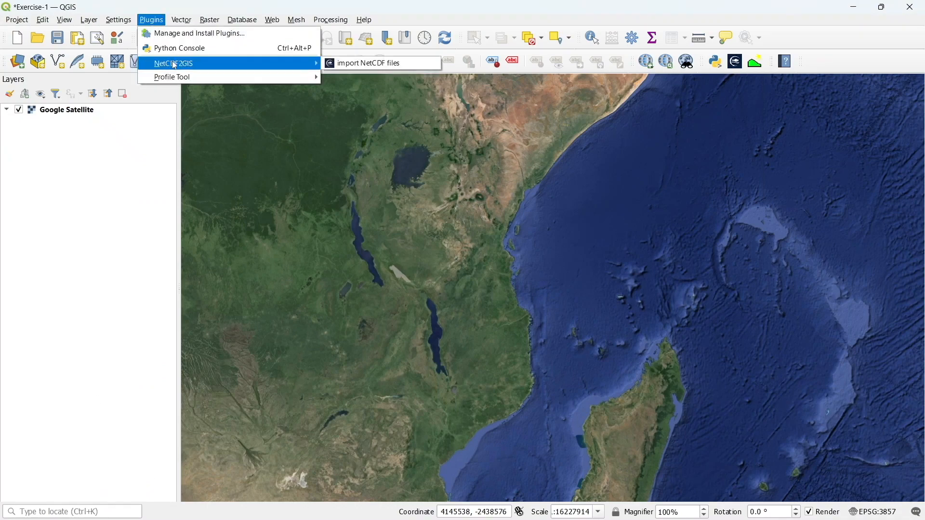
left_click(374, 68)
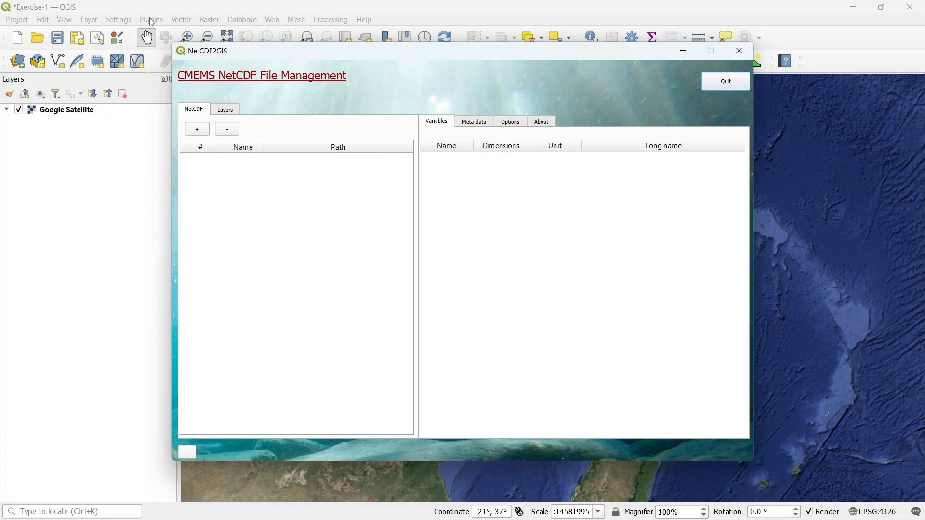
Load the cmems_mod_glo_phy-thetao NetCDF file from the Data\Kenya-Tanzania folder into NetCDF2GIS
left_click_drag(662, 50, 650, 88)
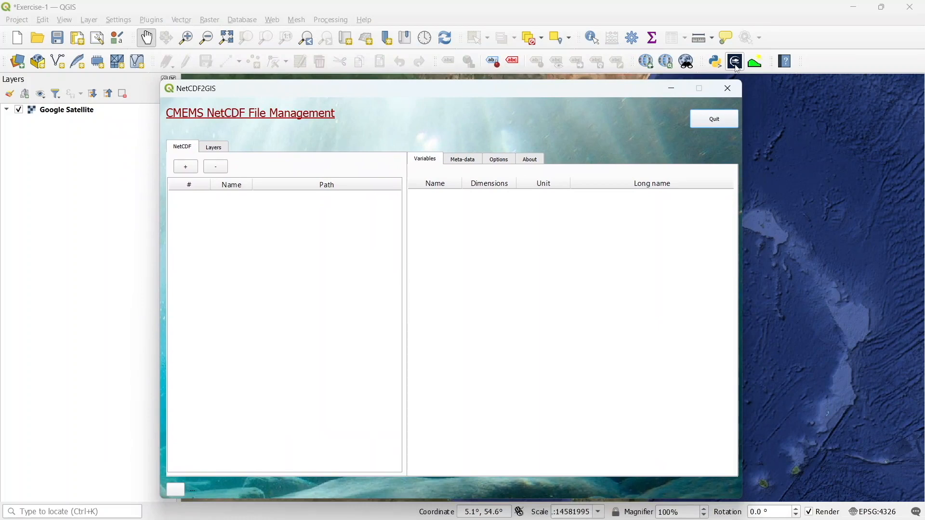
left_click(186, 169)
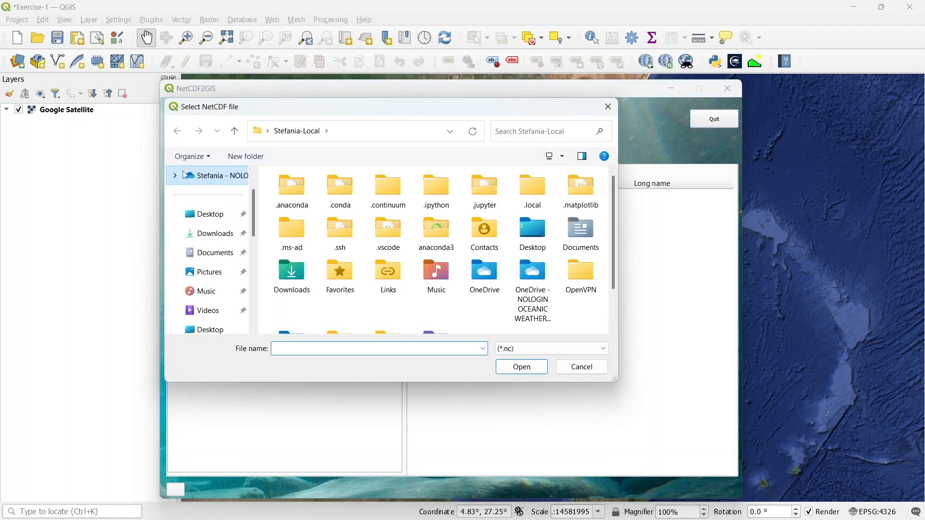
scroll(222, 270, "down", 5)
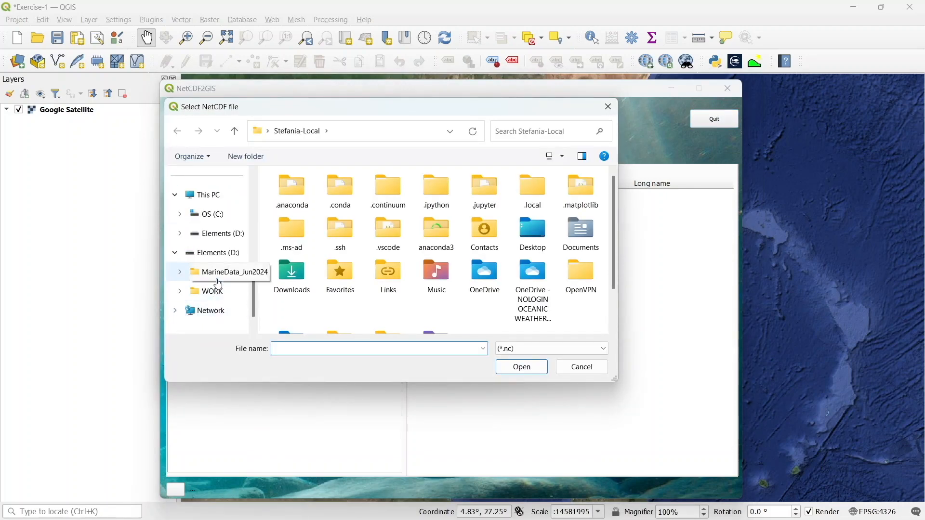
left_click(221, 278)
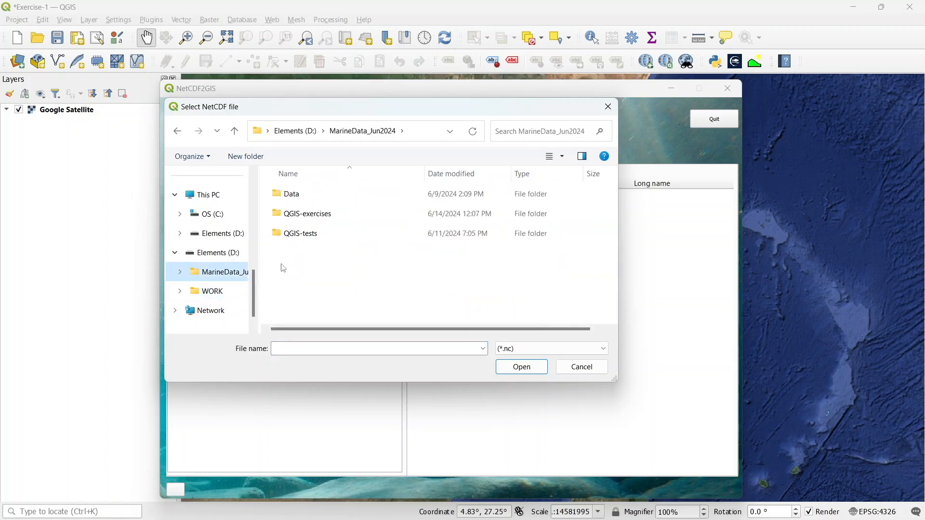
double_click(296, 195)
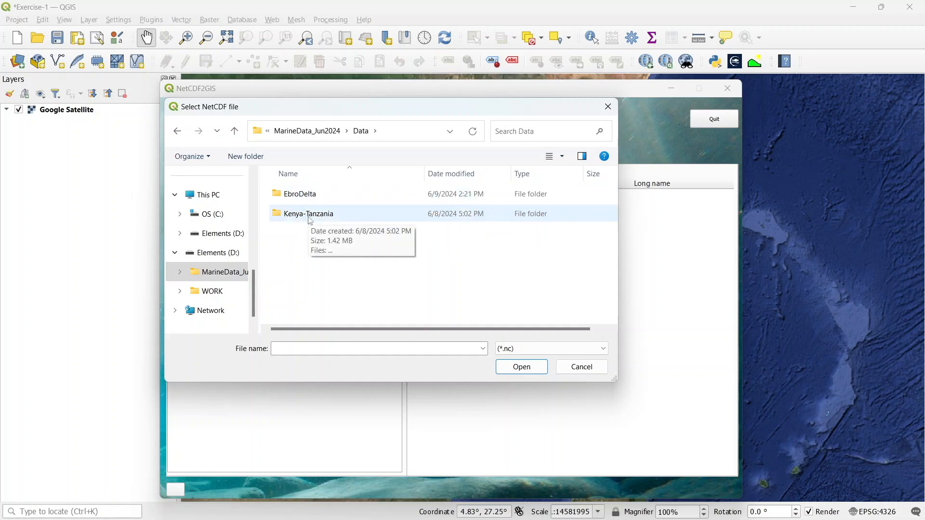
left_click(310, 219)
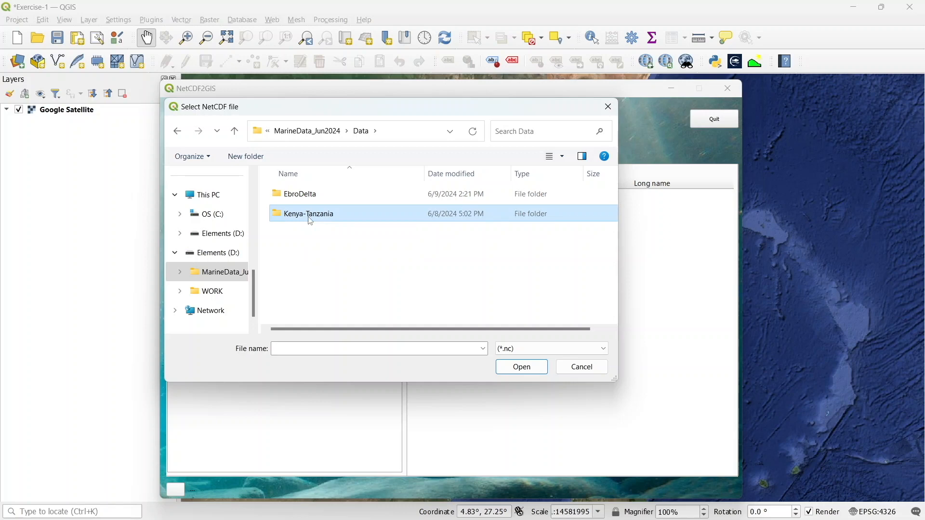
double_click(311, 219)
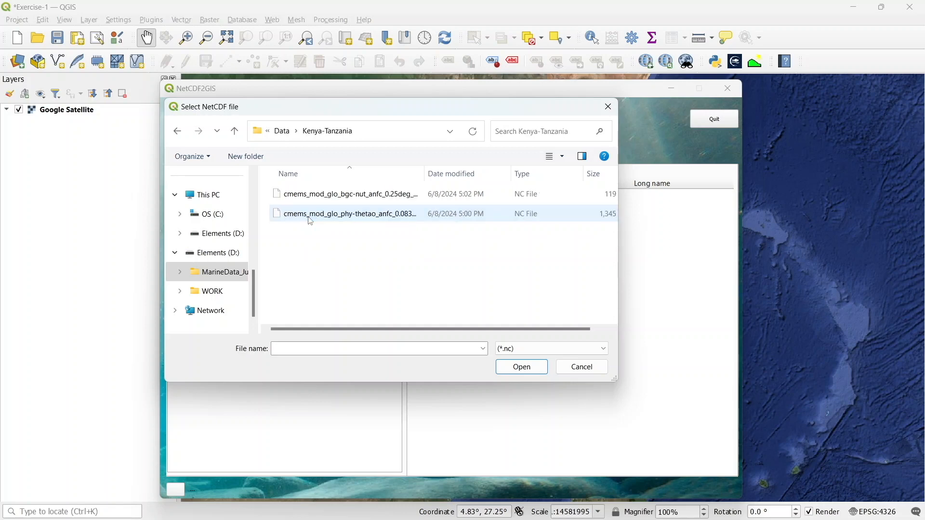
left_click(362, 221)
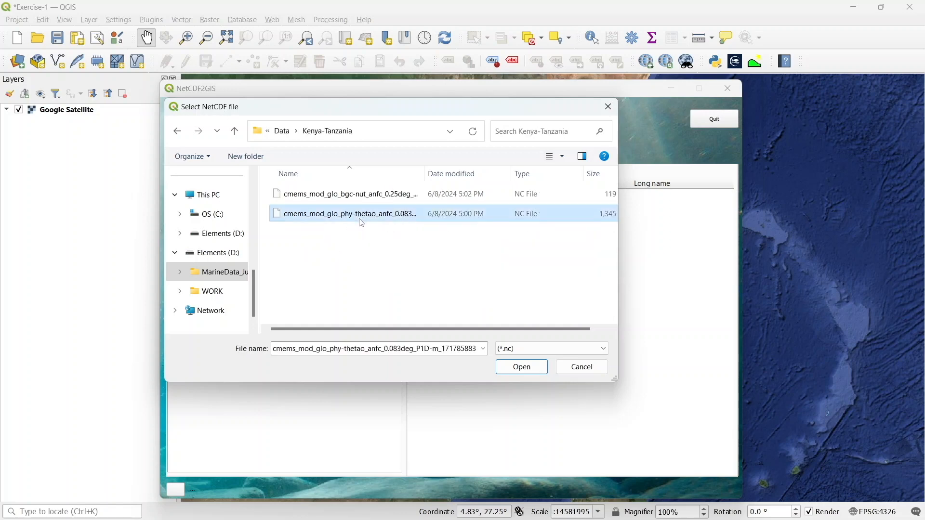
left_click(525, 374)
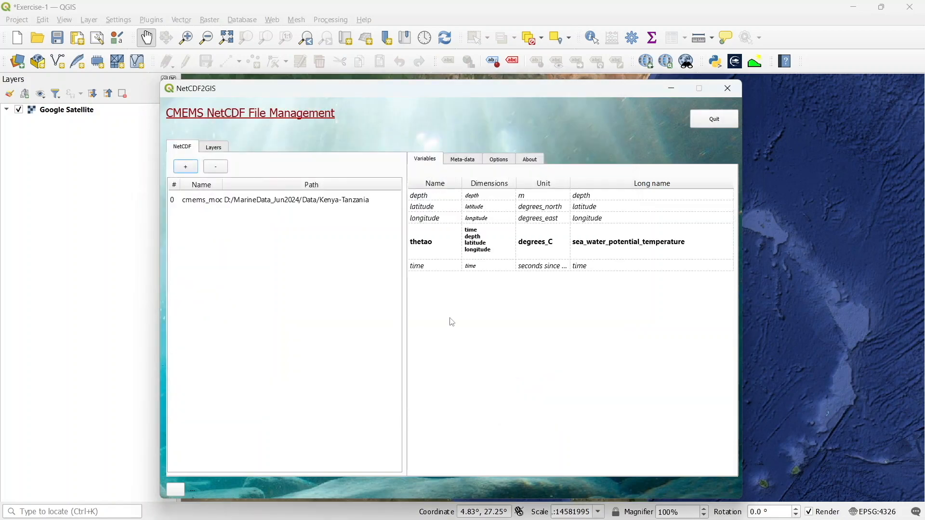
Add thetao sea water potential temperature layers for all ten dates, 08-06-2024 to 17-06-2024, into the thetao group
right_click(436, 240)
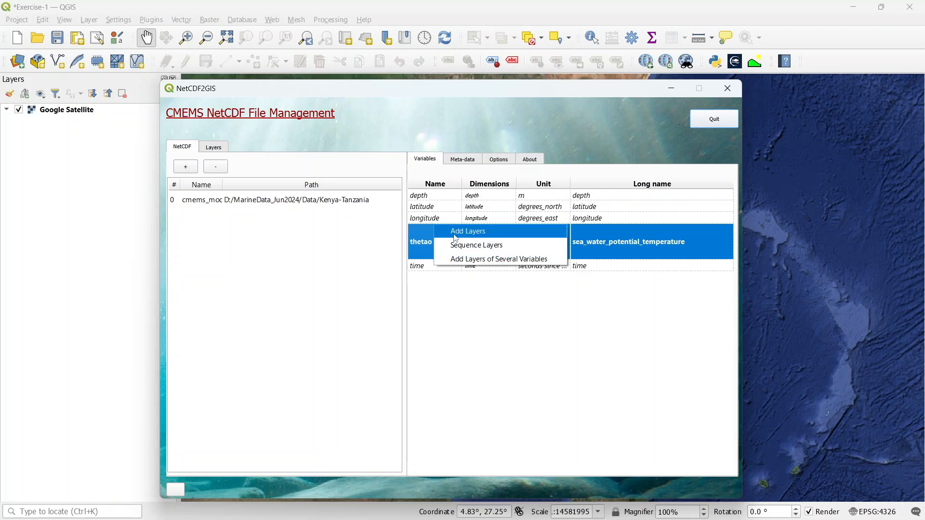
left_click(456, 236)
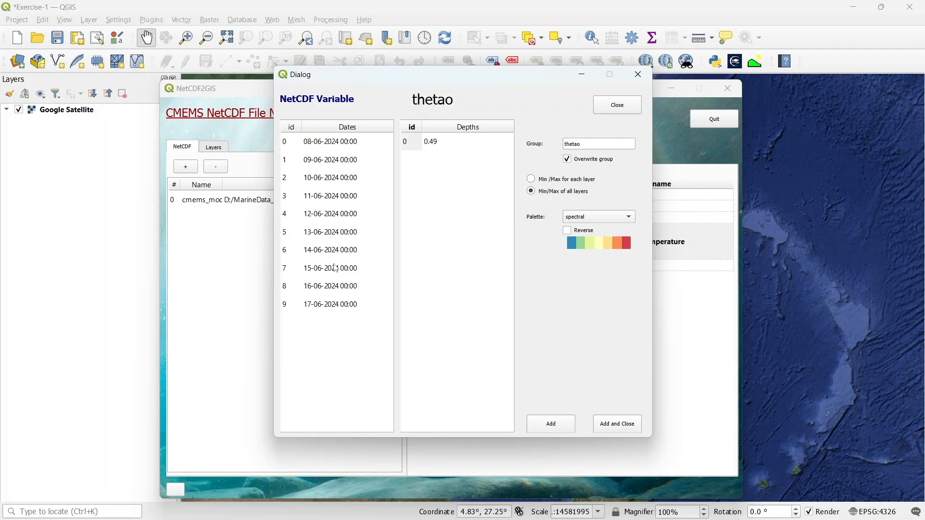
left_click(347, 140)
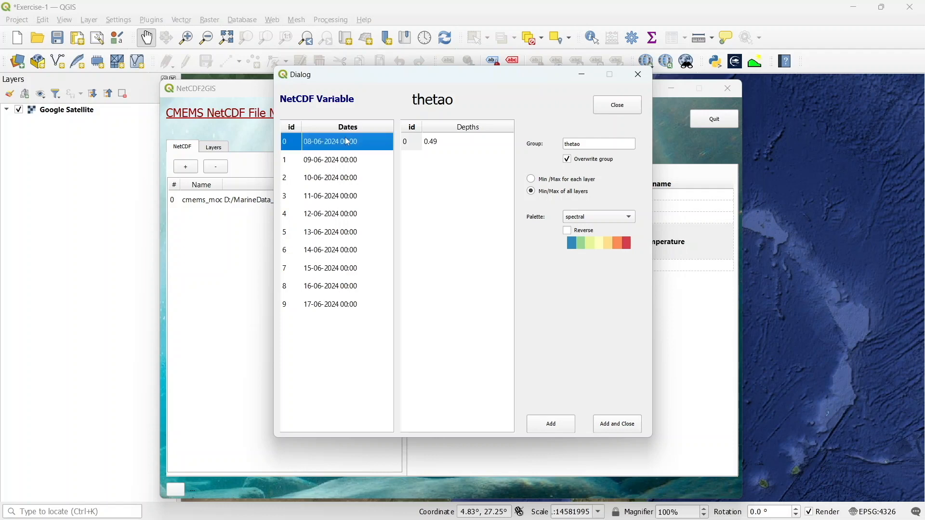
left_click(342, 162, "ctrl")
left_click(341, 178, "ctrl")
left_click(342, 197, "ctrl")
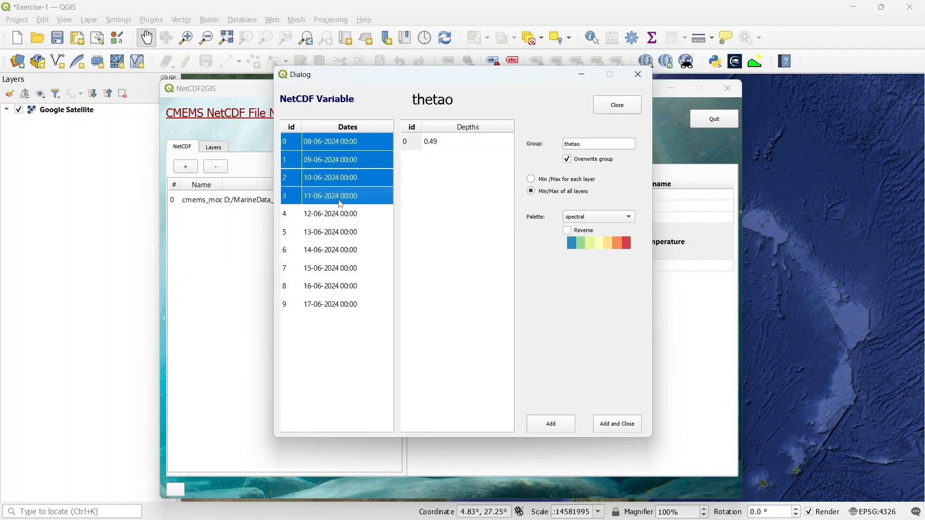
left_click(341, 215, "ctrl")
left_click(340, 233, "ctrl")
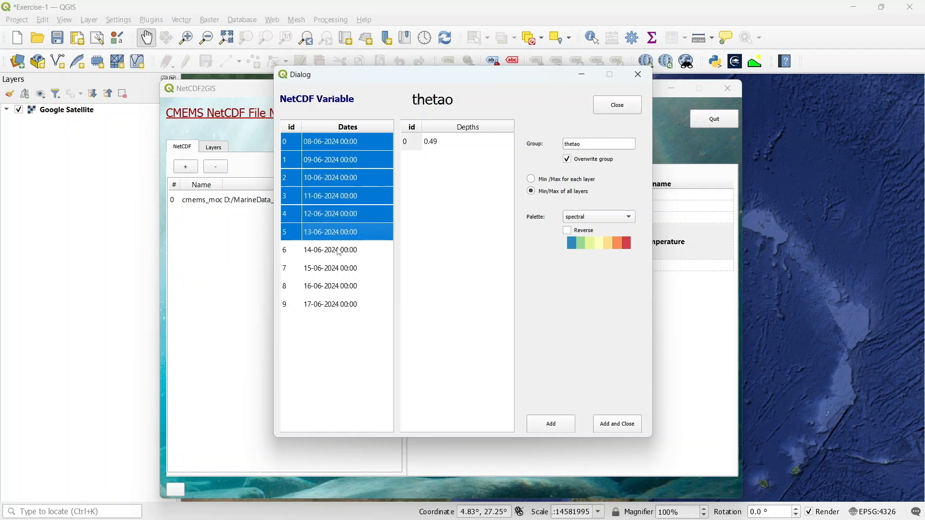
left_click(340, 252, "ctrl")
left_click(340, 268, "ctrl")
left_click(339, 285, "ctrl")
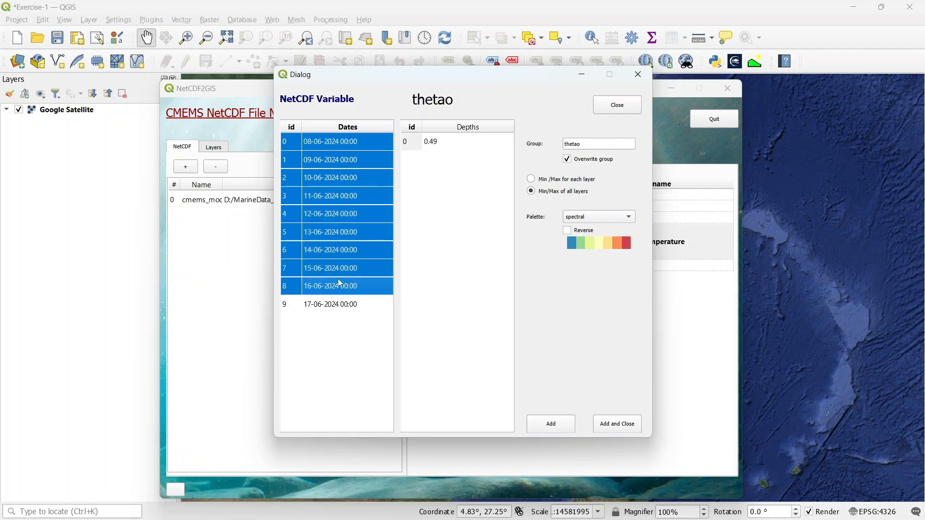
left_click(338, 303, "ctrl")
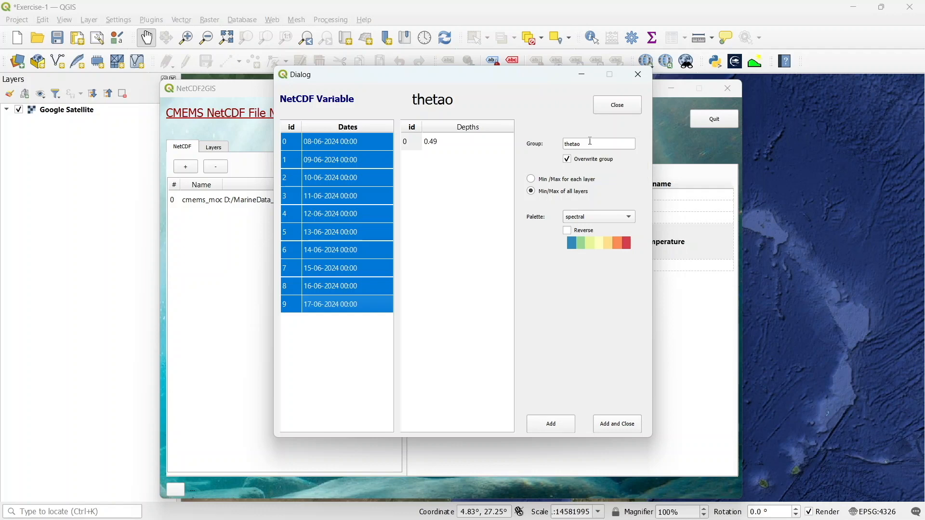
left_click(556, 429)
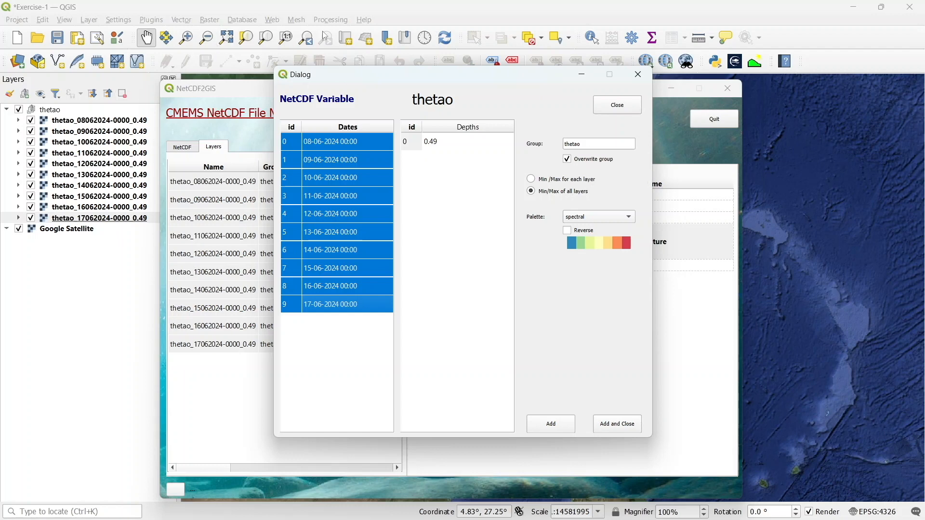
Minimize the plugin windows and pan the map to inspect the loaded temperature layers
left_click(585, 76)
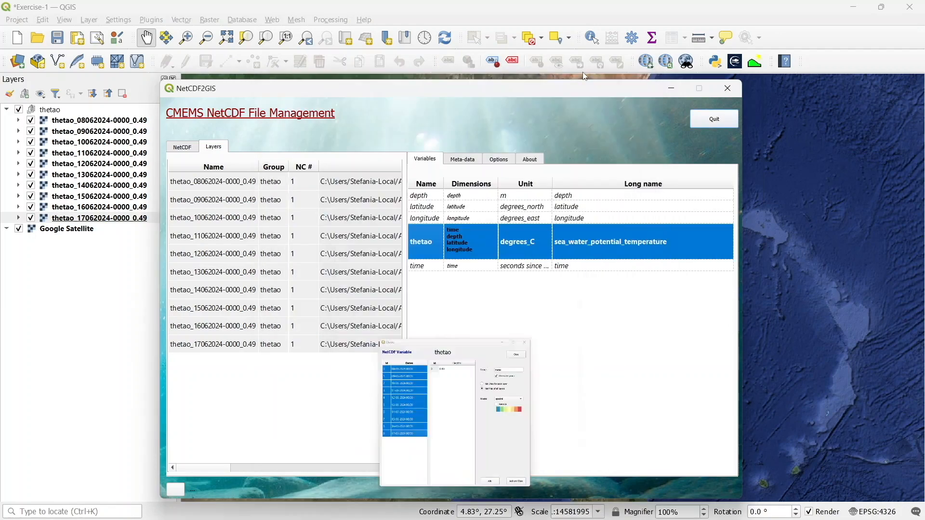
left_click(674, 89)
left_click_drag(578, 256, 516, 264)
scroll(517, 268, "up", 1)
scroll(517, 267, "down", 1)
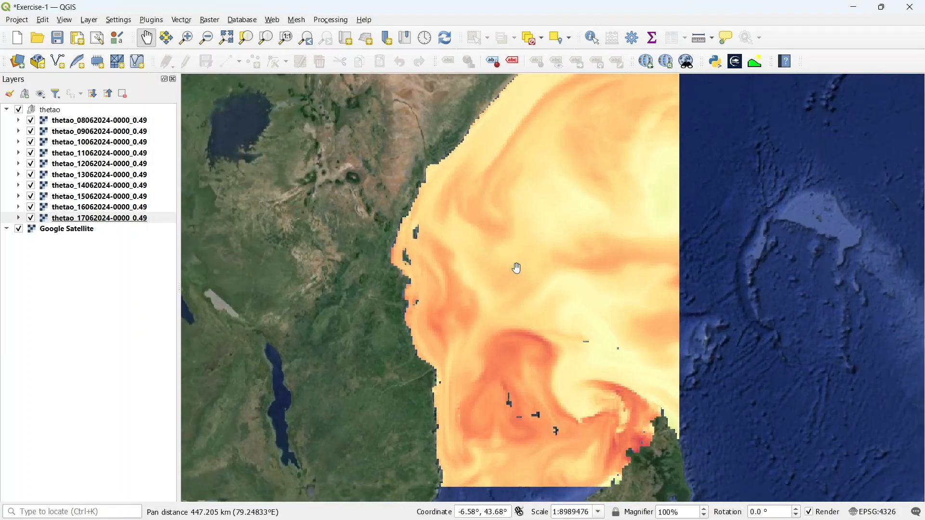
left_click_drag(582, 249, 574, 263)
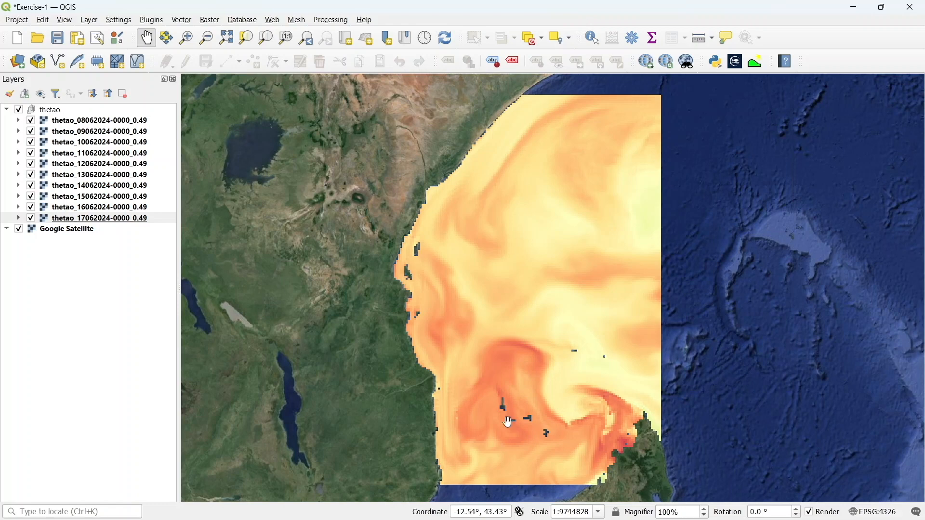
Load the cmems_mod_glo_bgc-nut_anfc_0.25deg_P1D-m NetCDF file from the Kenya-Tanzania folder into NetCDF2GIS
mouse_move(576, 516)
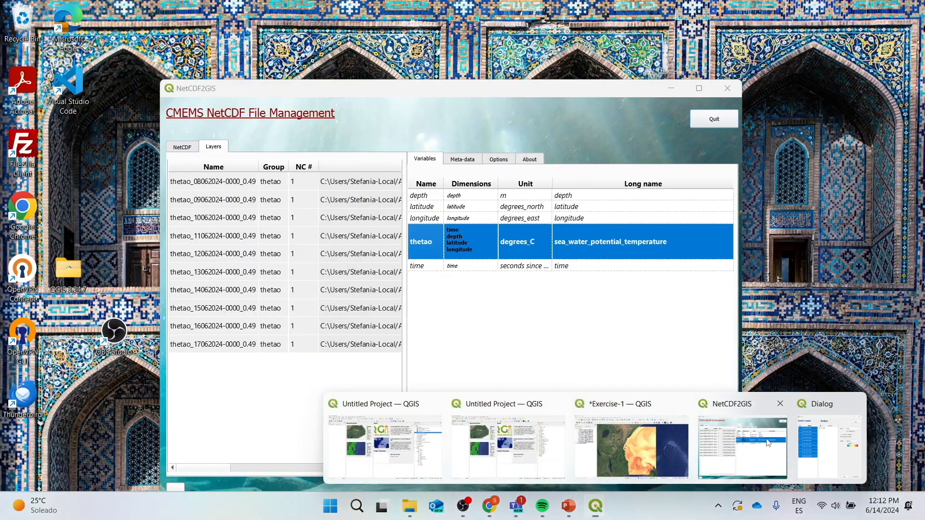
left_click(767, 442)
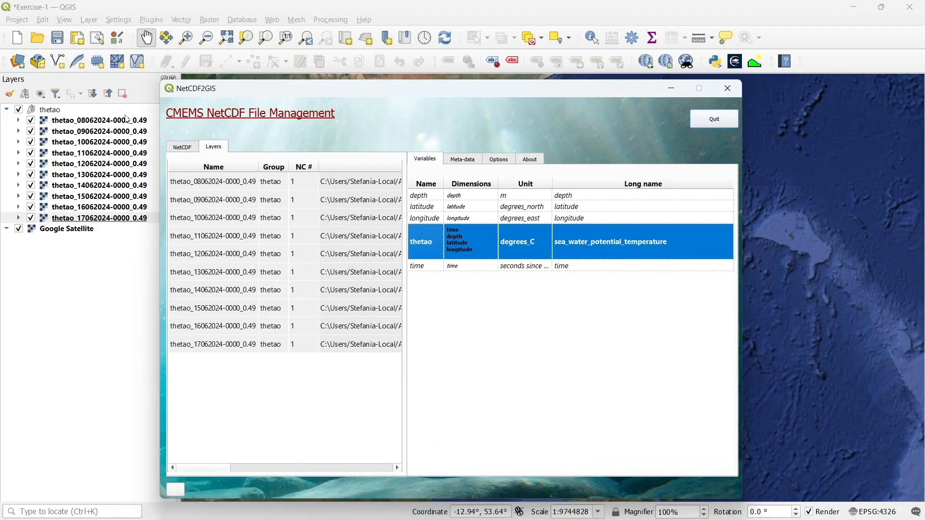
left_click(182, 147)
left_click(185, 168)
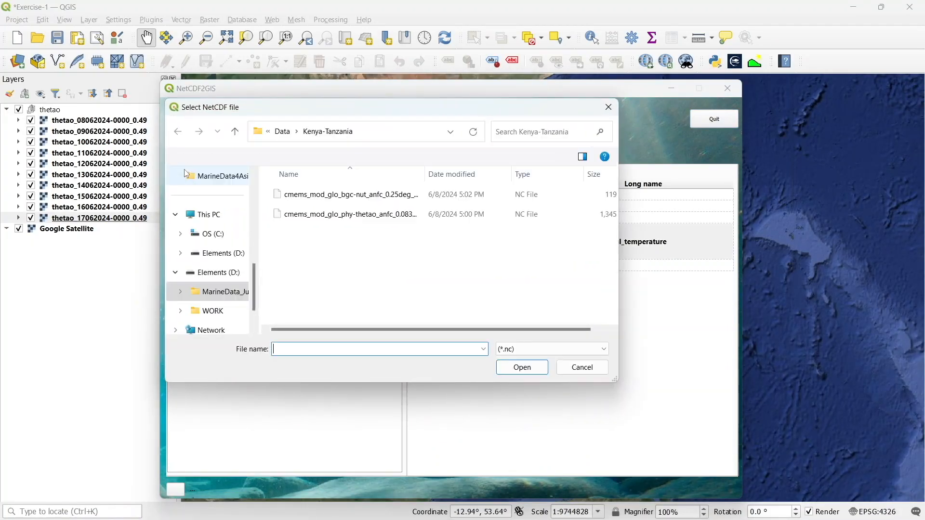
left_click(328, 195)
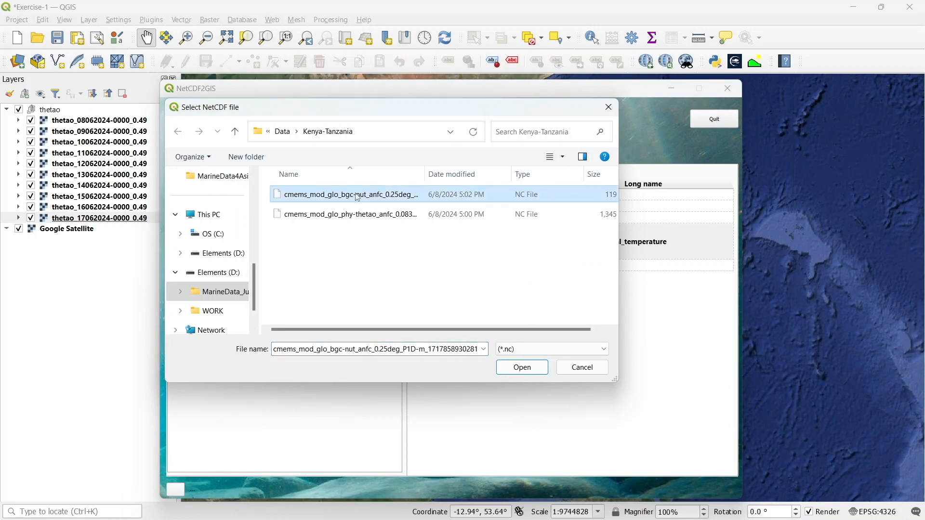
left_click(530, 375)
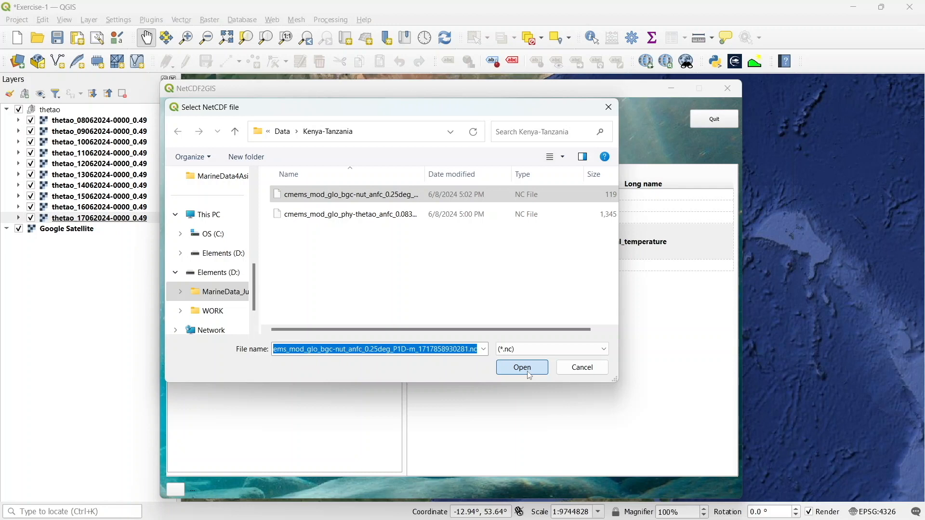
left_click(529, 376)
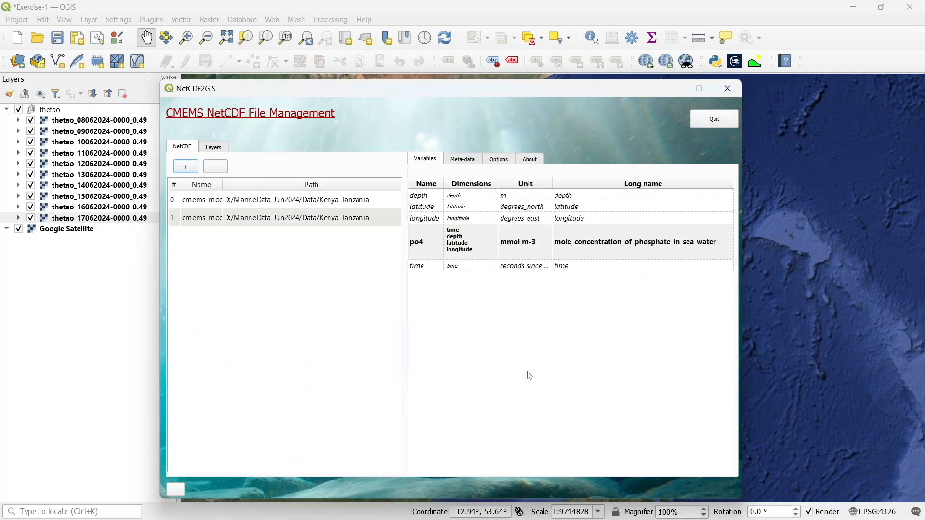
Add po4 phosphate concentration layers for all seven dates, 08-06-2024 to 14-06-2024, into the po4 group
right_click(436, 250)
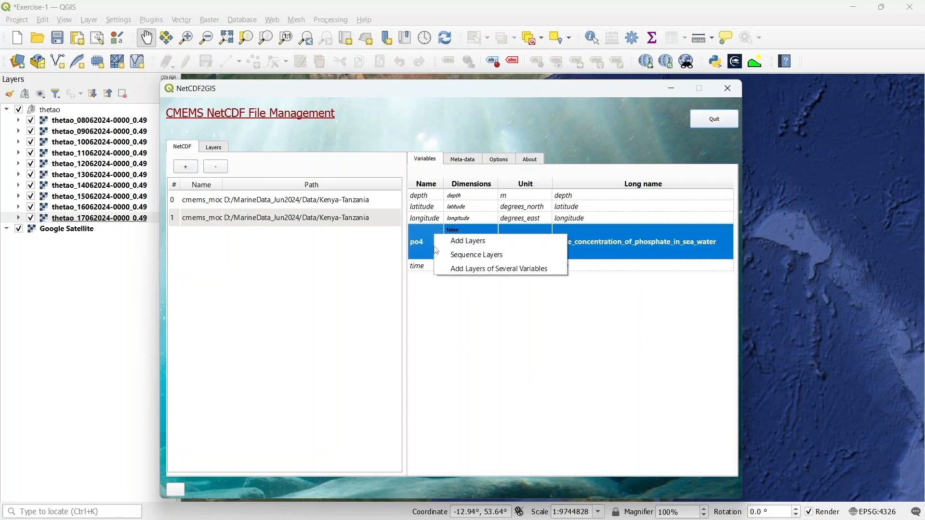
left_click(450, 241)
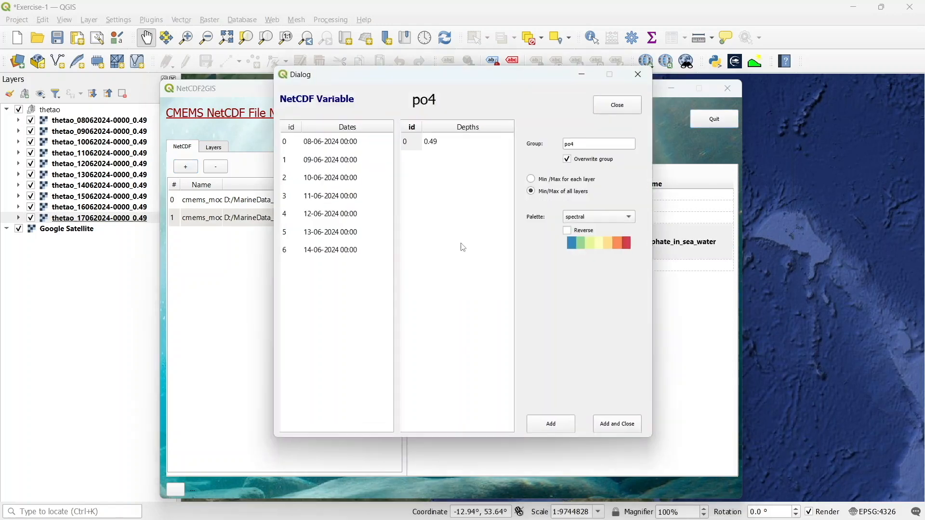
left_click(334, 144)
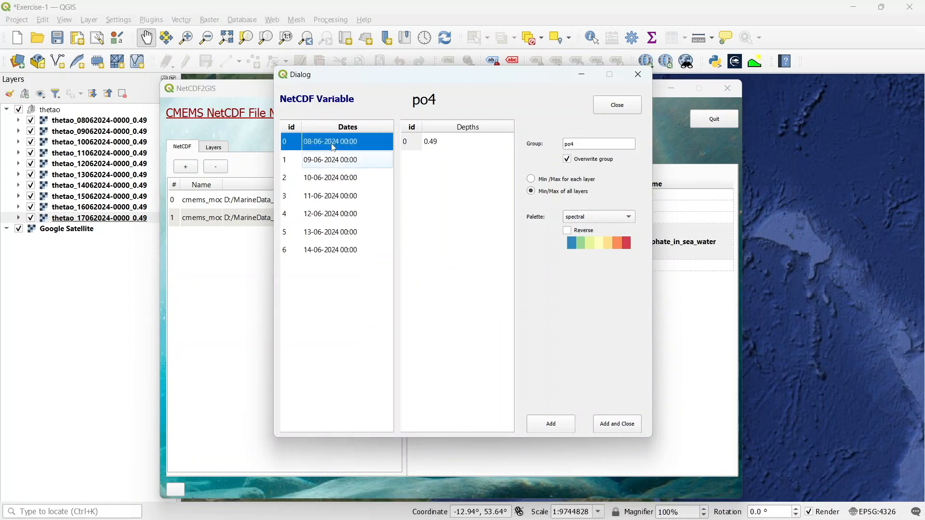
left_click(302, 165, "shift")
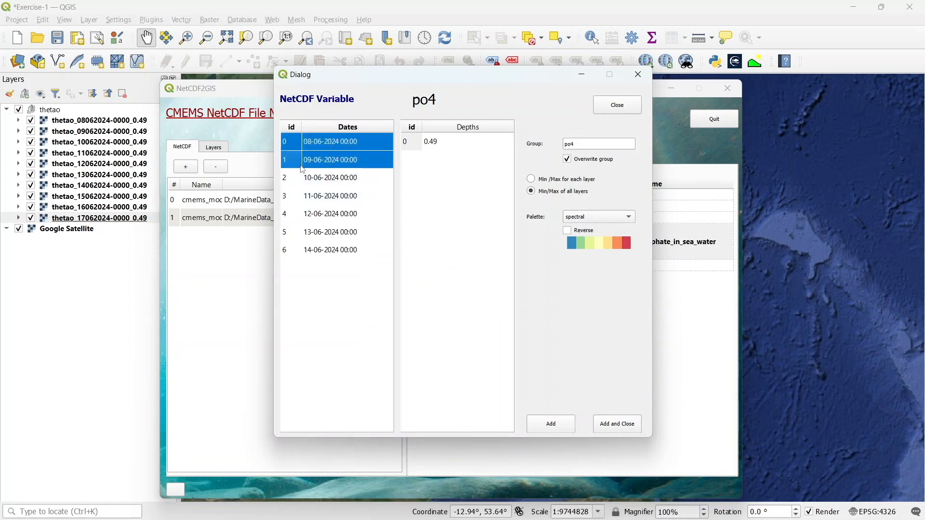
left_click(331, 181, "shift")
left_click(326, 199, "shift")
left_click(322, 216, "shift")
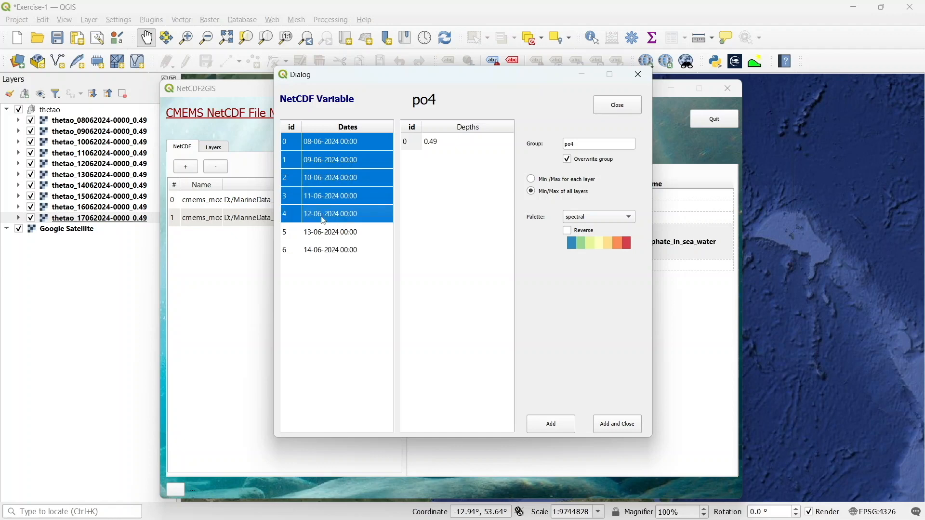
left_click(321, 234, "shift")
left_click(318, 254, "shift")
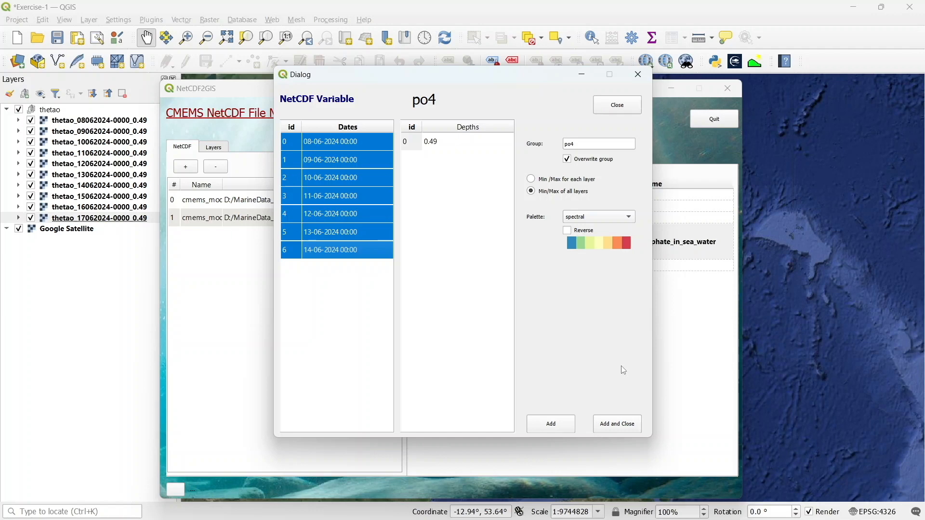
left_click(552, 425)
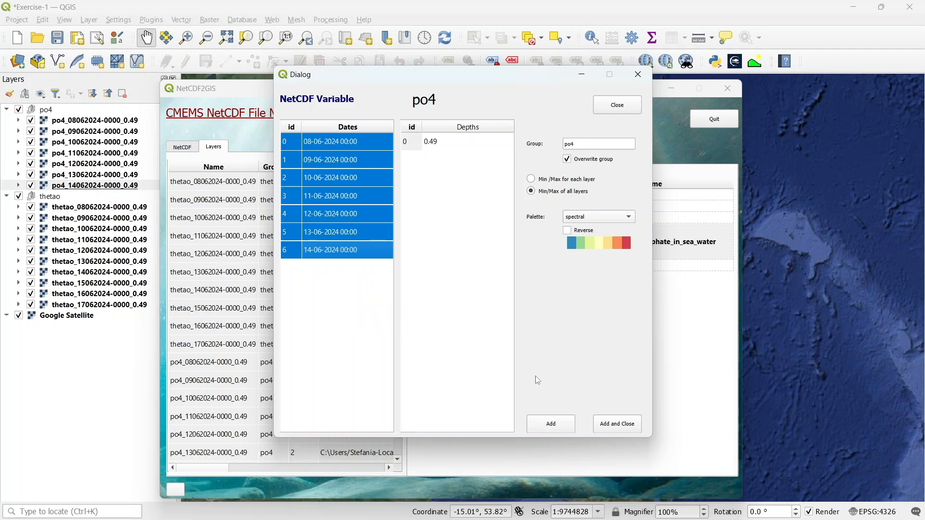
Close the po4 dialog and plugin window, and collapse both layer groups in the layer list
left_click(623, 105)
left_click(673, 88)
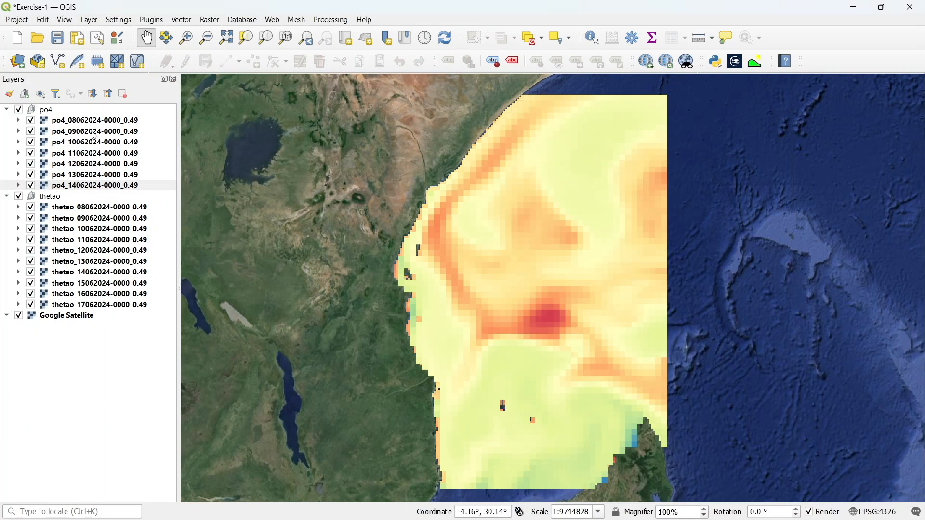
left_click(7, 197)
left_click(6, 110)
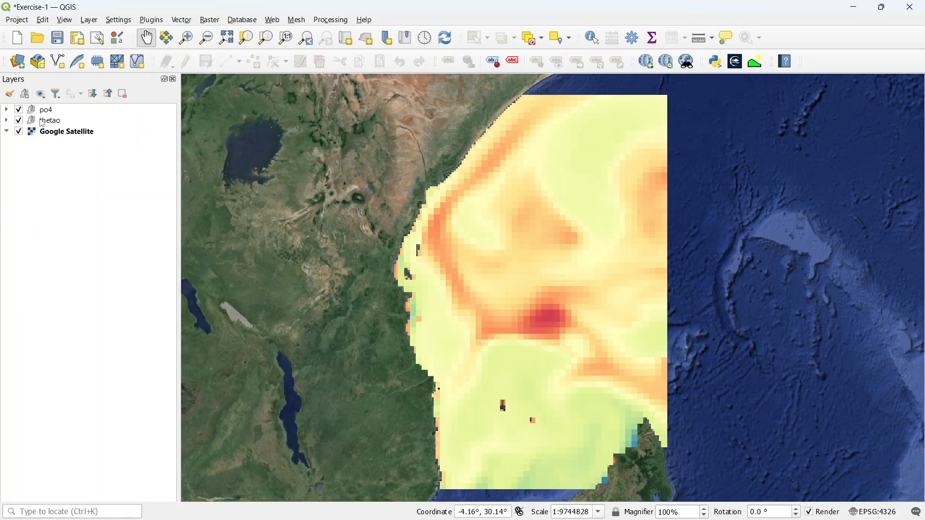
Expand the thetao group, select its first layer, and hide the po4 group
left_click(6, 120)
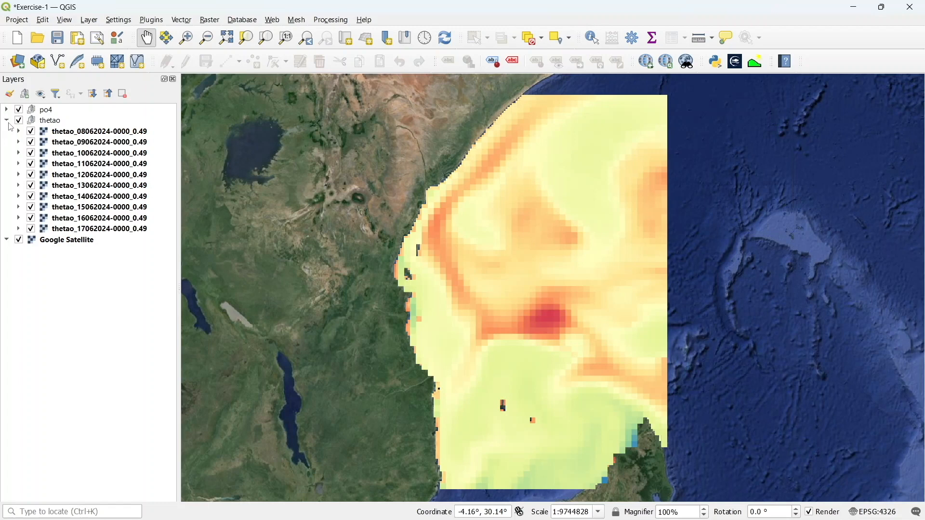
left_click(75, 132)
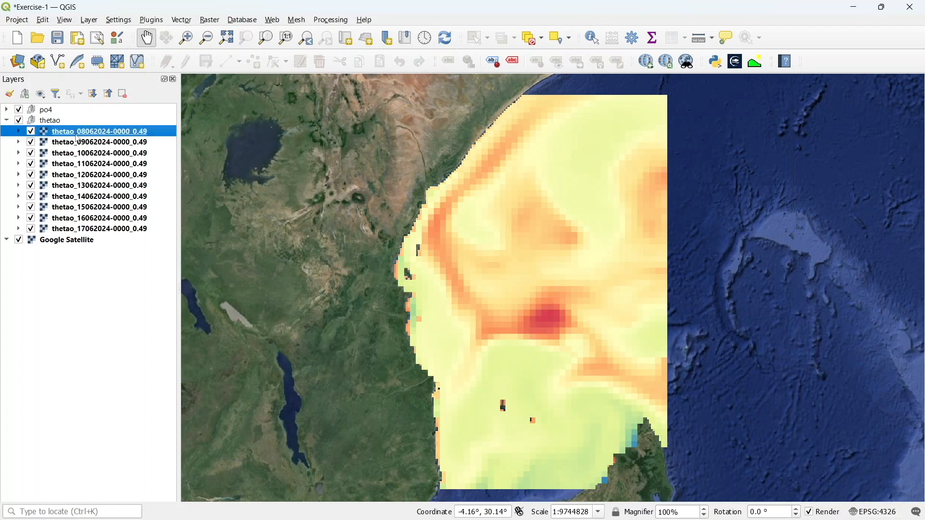
left_click(19, 111)
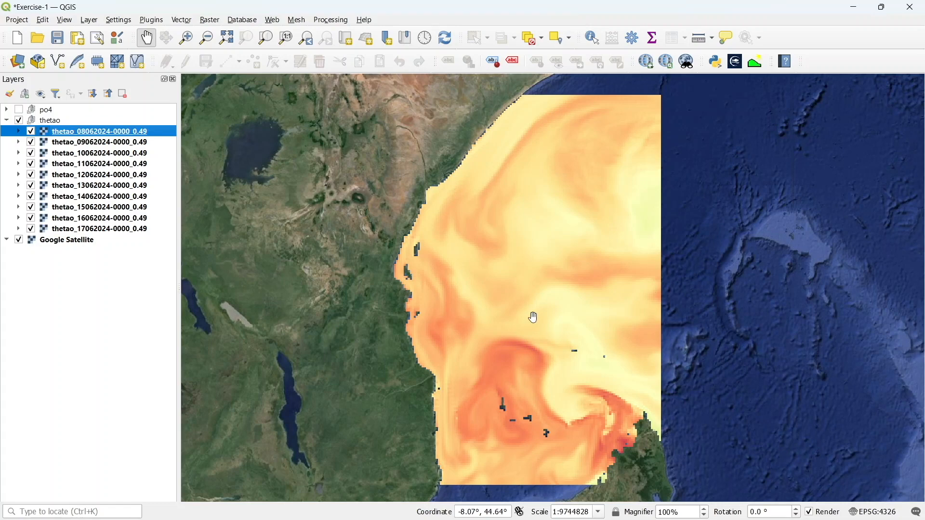
right_click(91, 133)
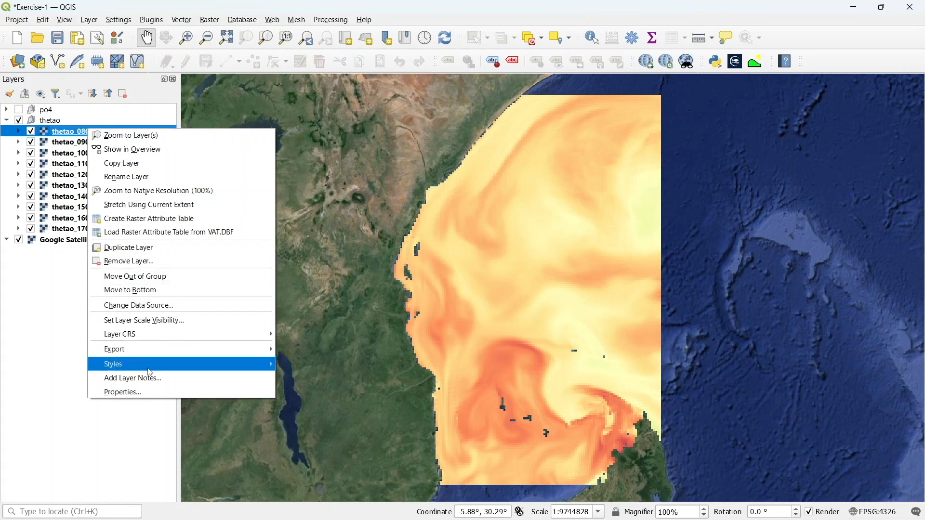
left_click(151, 395)
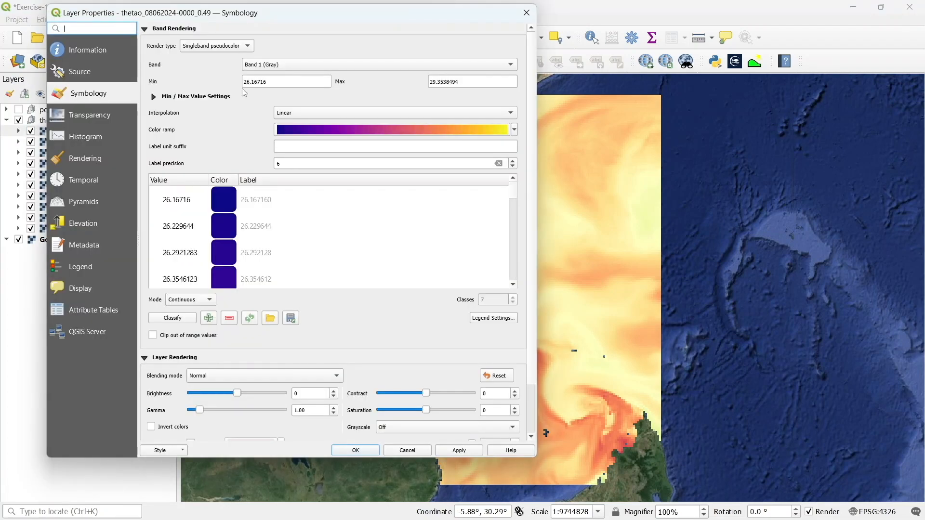
left_click_drag(295, 14, 458, 21)
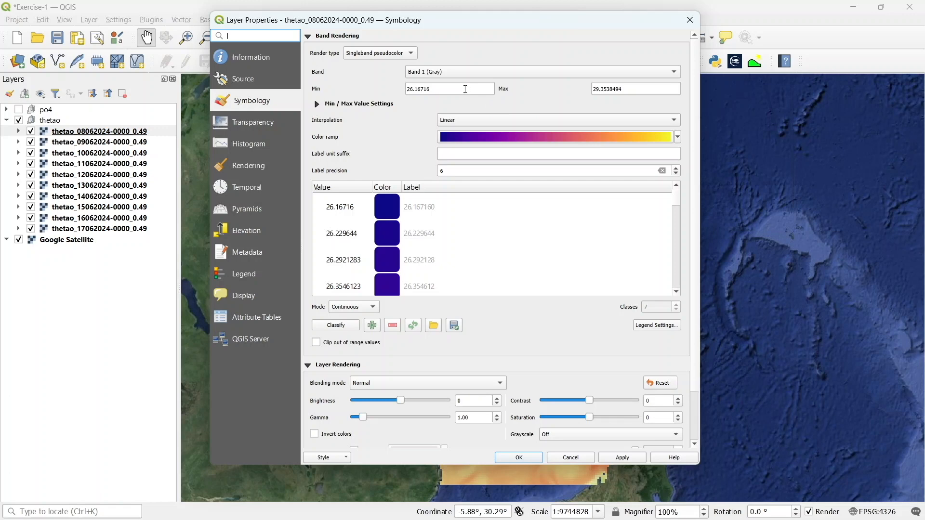
left_click_drag(466, 90, 416, 88)
key("BackSpace")
left_click_drag(623, 89, 599, 88)
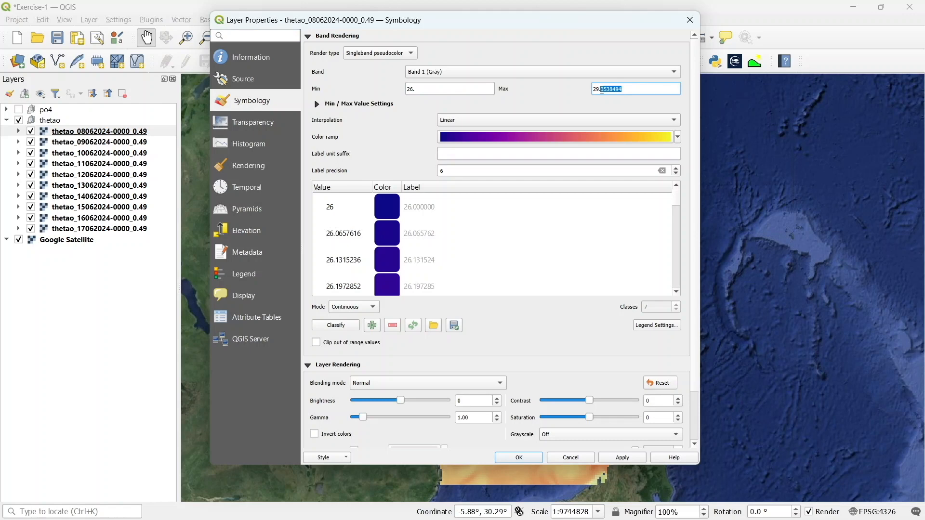
key("BackSpace")
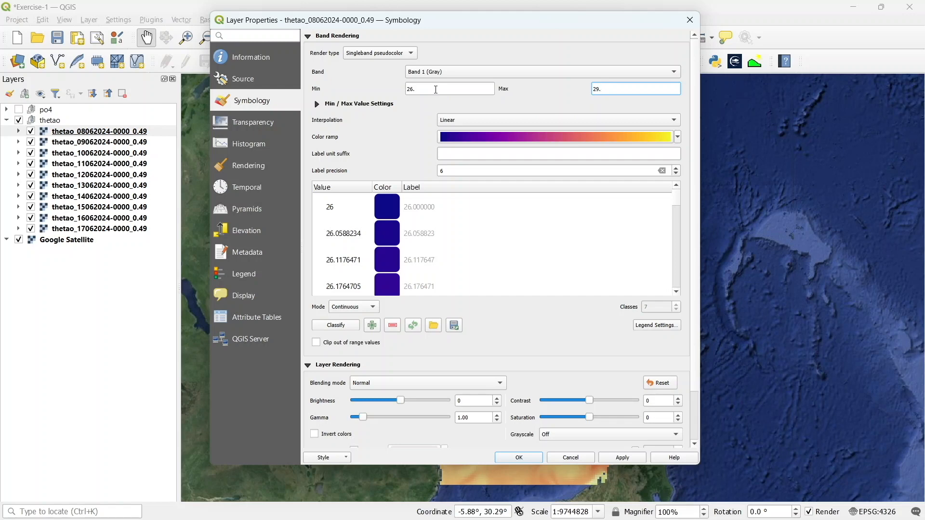
Set the symbology label precision to 2
left_click(455, 173)
key("BackSpace")
type("2")
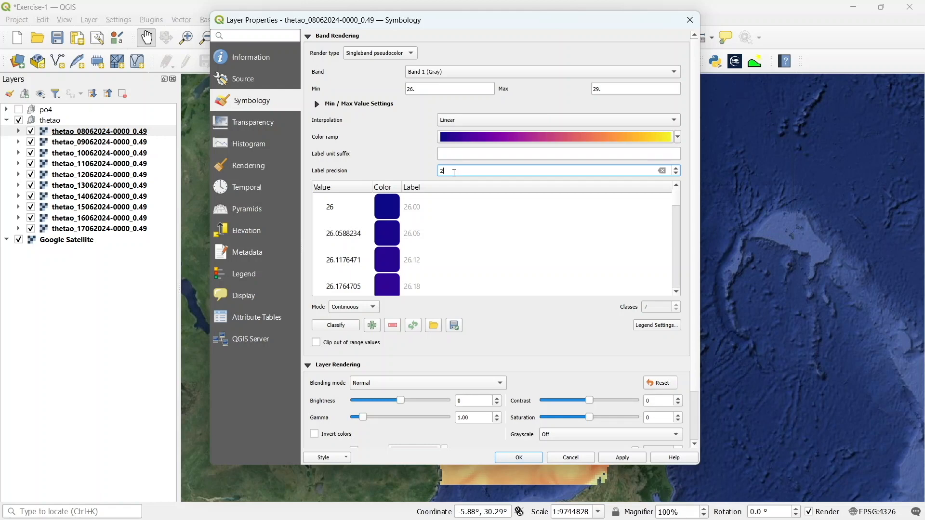
Set the interpolation mode to Equal Interval and reduce the classes to 5
left_click(366, 307)
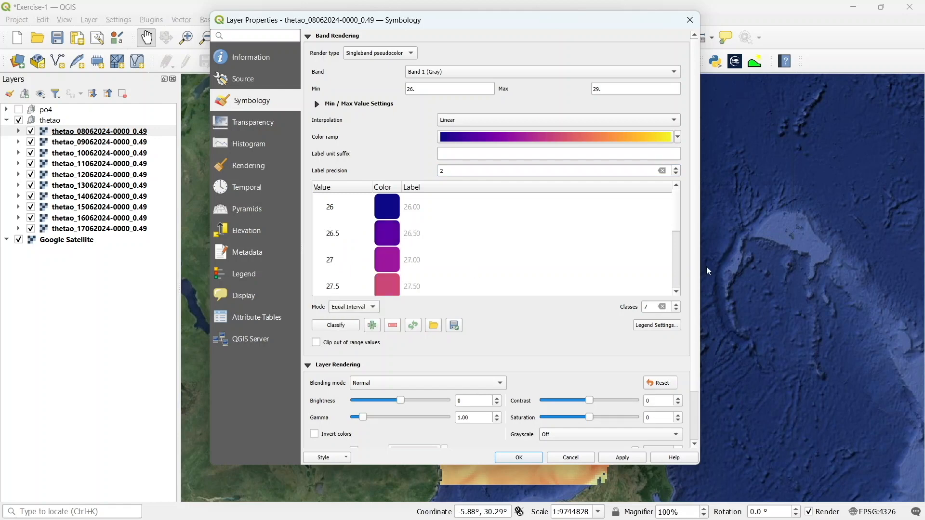
left_click(677, 310)
left_click(677, 310)
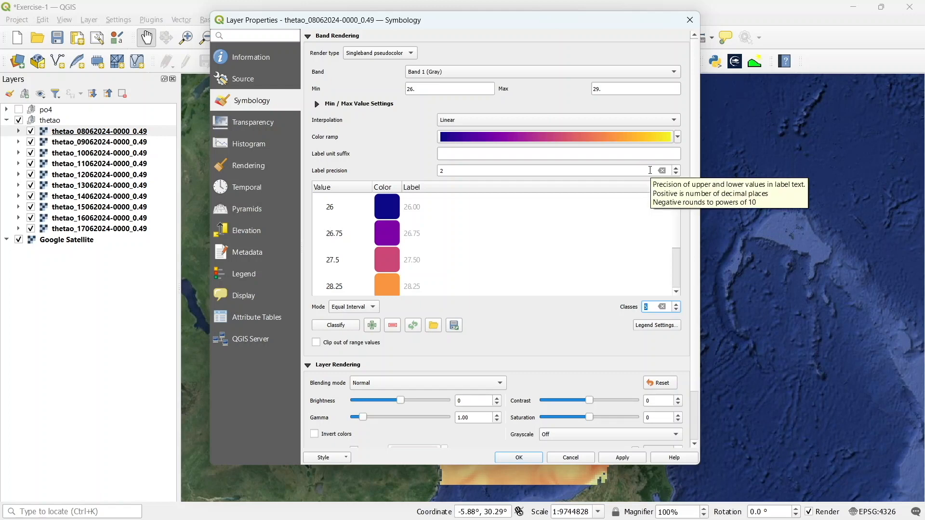
Apply the Turbo color ramp to the thetao_08062024 layer and confirm the properties dialog
left_click(678, 138)
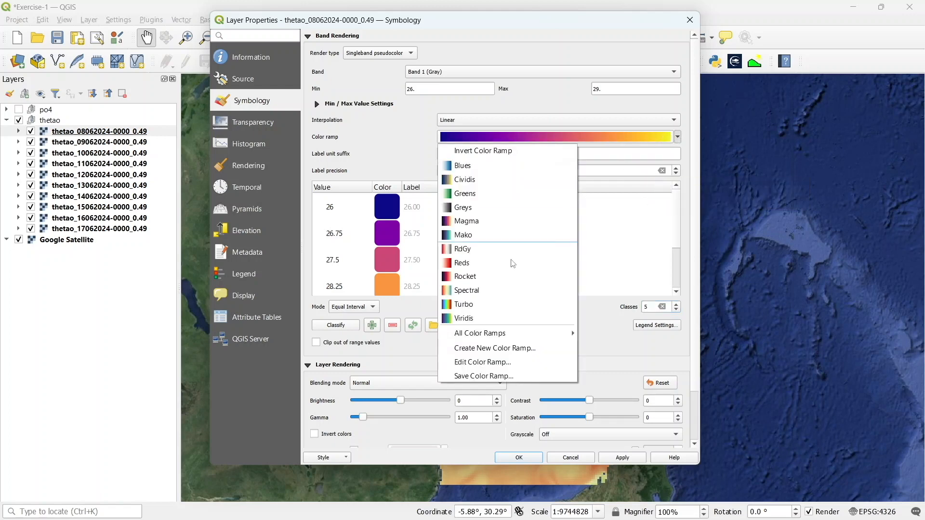
left_click(508, 304)
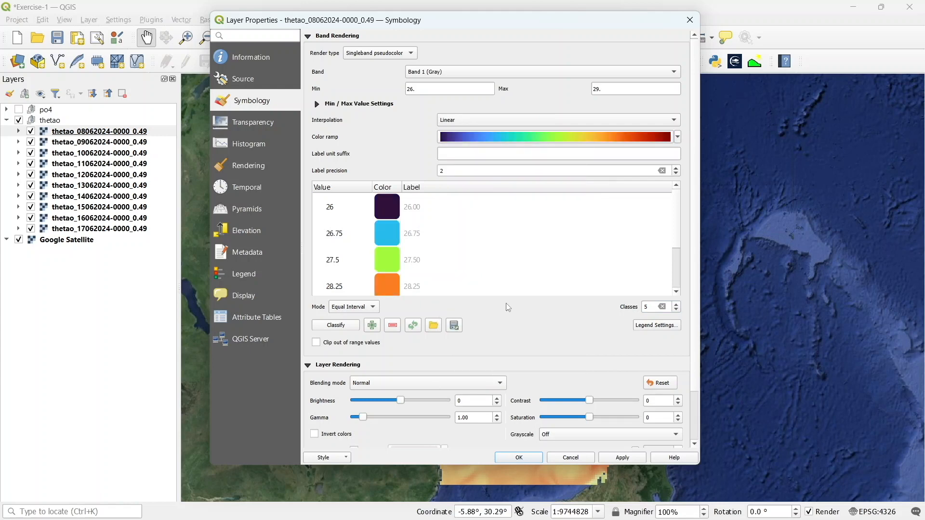
left_click(678, 137)
mouse_move(549, 336)
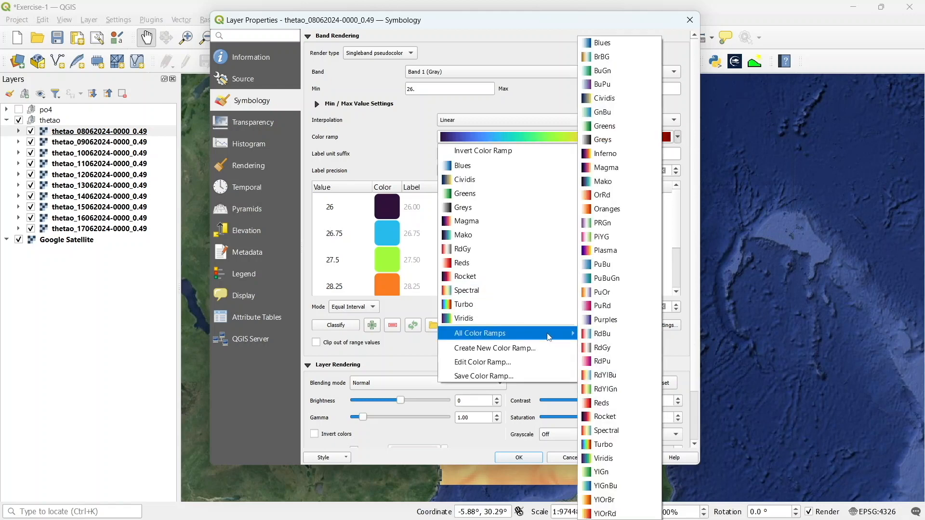
left_click(547, 32)
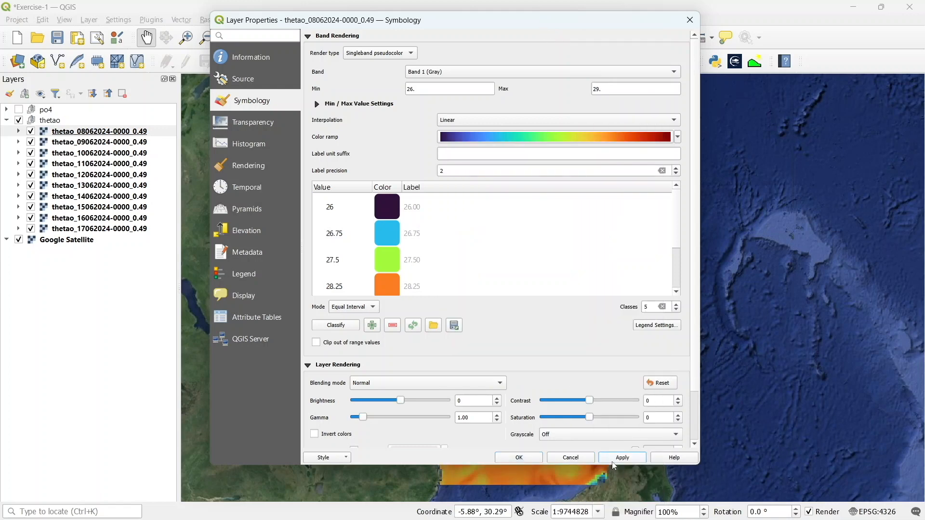
left_click(519, 458)
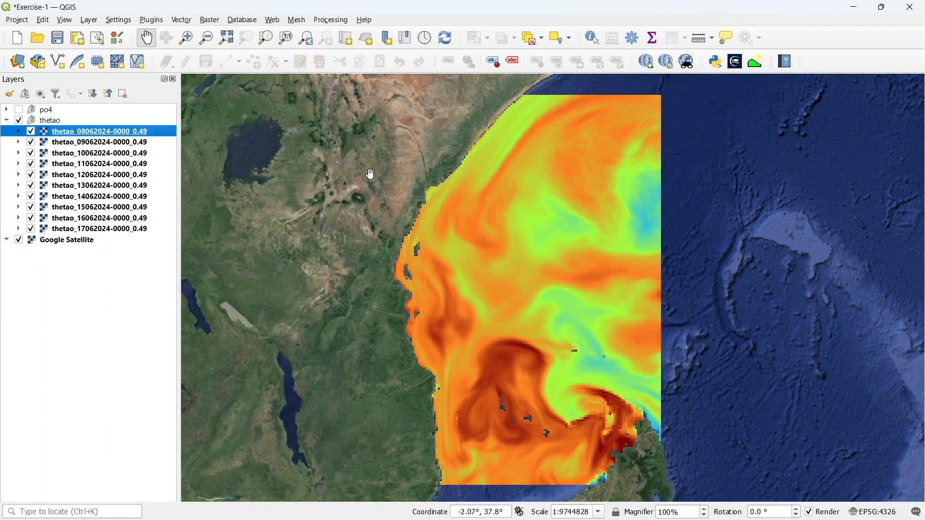
left_click(18, 132)
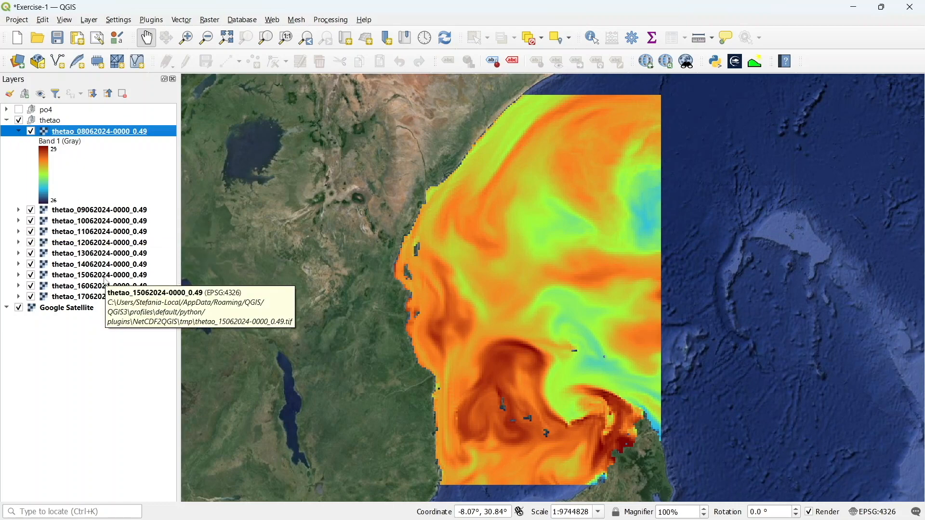
right_click(98, 134)
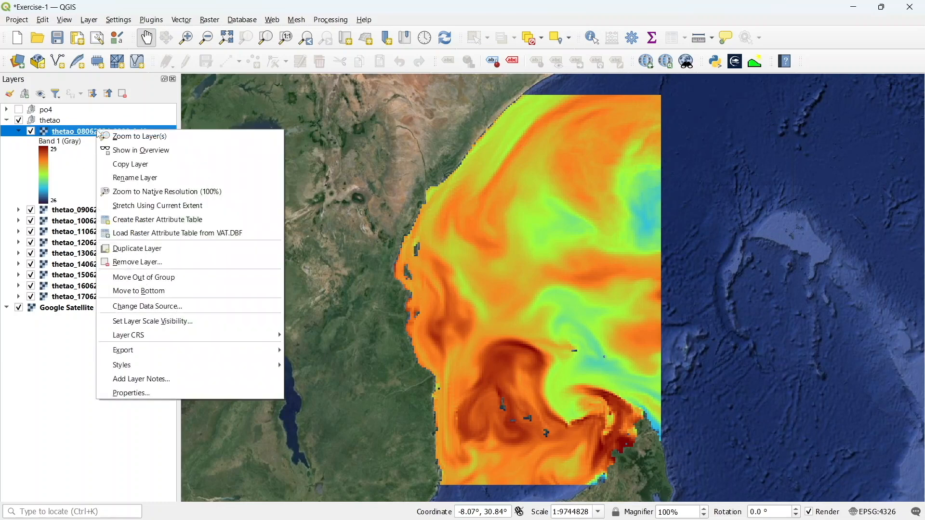
mouse_move(176, 370)
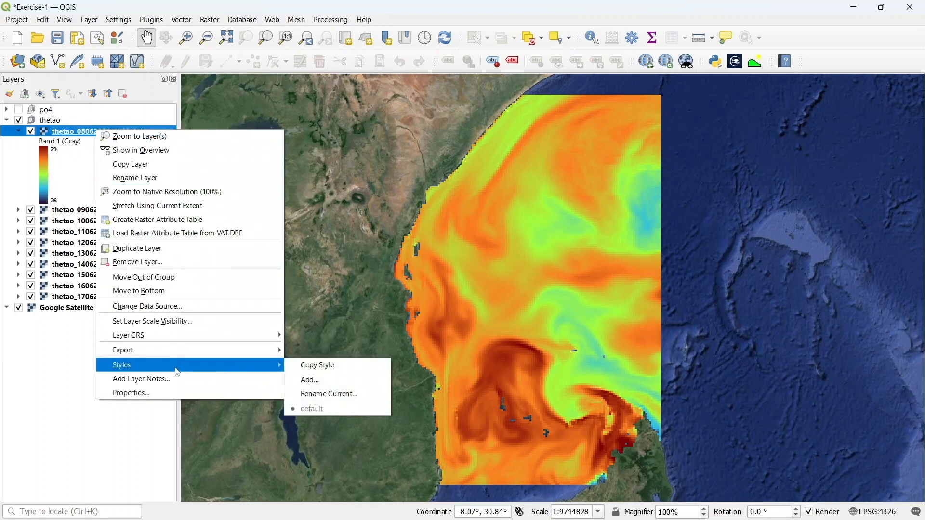
left_click(310, 366)
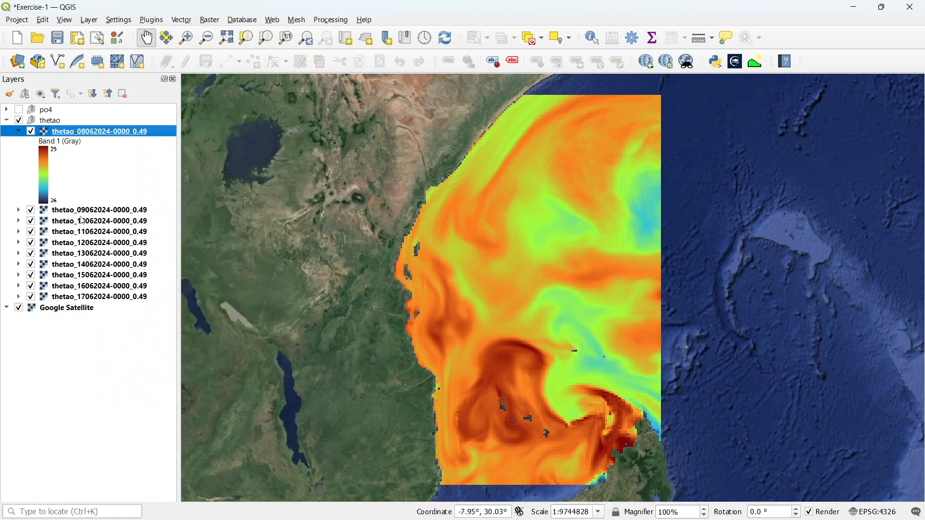
Paste the copied style onto all remaining thetao layers from 09062024 to 17062024
left_click(83, 213)
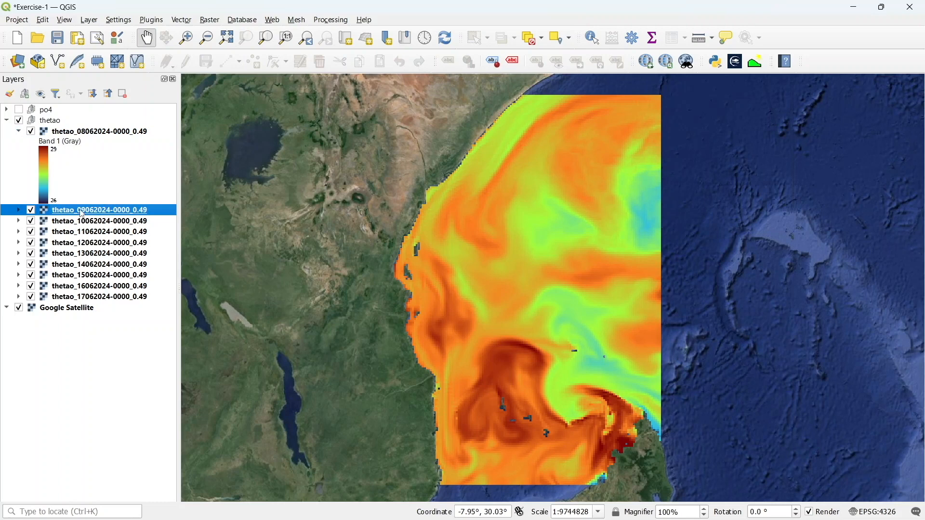
key("shift+Down")
key("shift+Down")
key("shift+Down")
key("shift+Down")
key("shift+Down")
key("shift+Down")
key("shift+Down")
key("shift+Down")
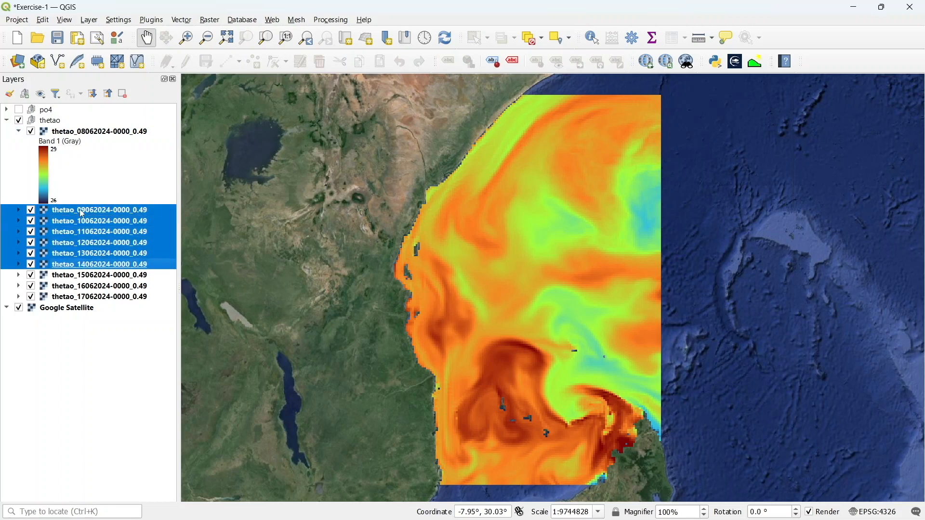
right_click(83, 214)
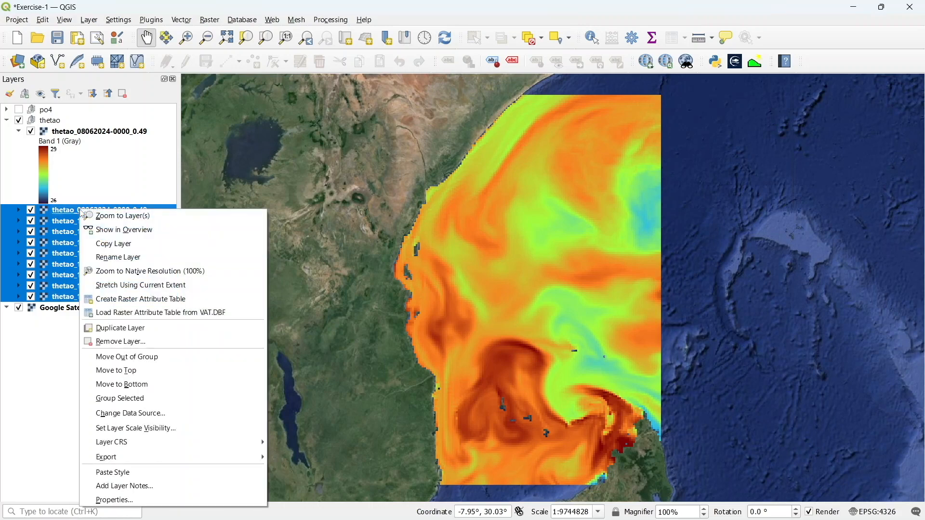
left_click(105, 476)
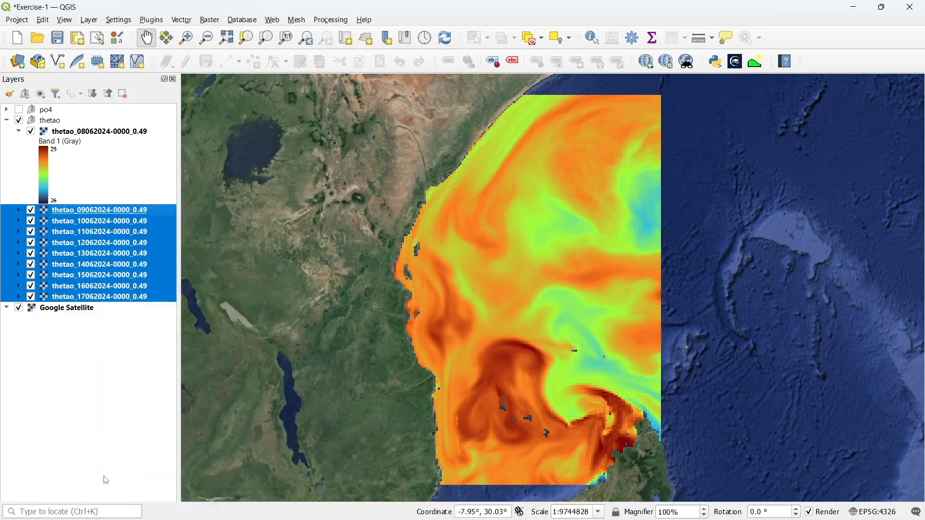
Compare the daily thetao layers by viewing their legends and switching the layers off and back on in sequence
left_click(18, 210)
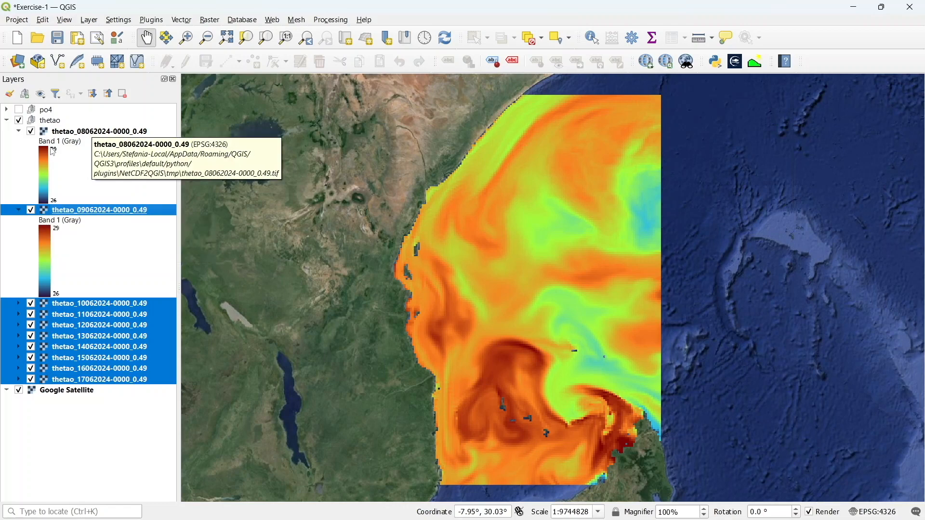
left_click(18, 210)
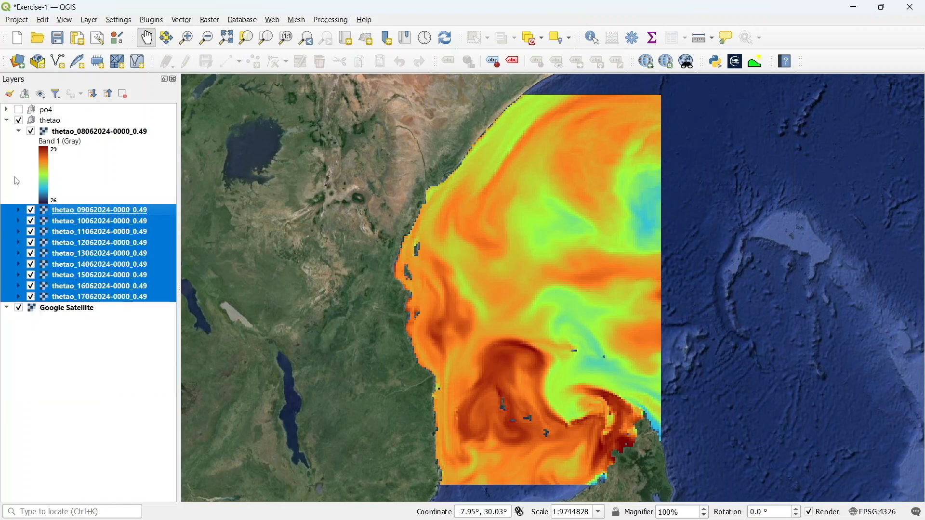
left_click(18, 131)
left_click(30, 132)
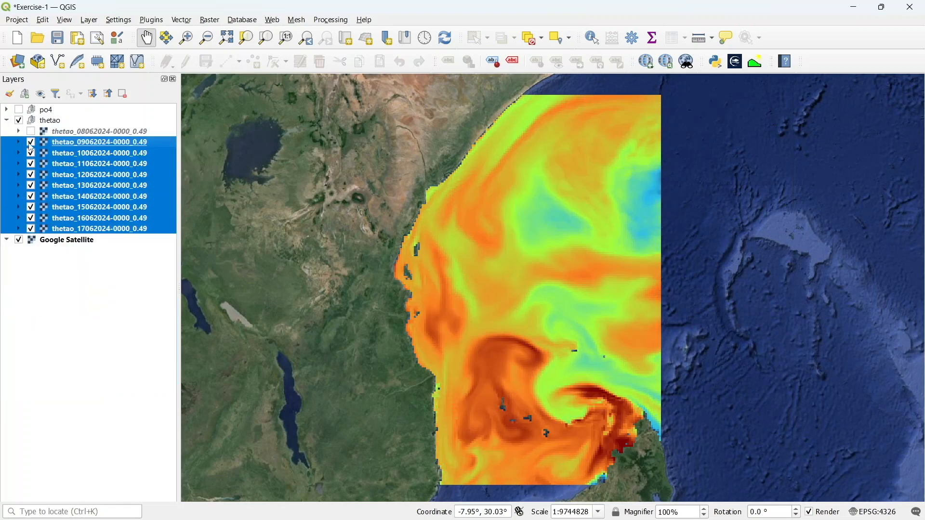
left_click(31, 143)
left_click(30, 154)
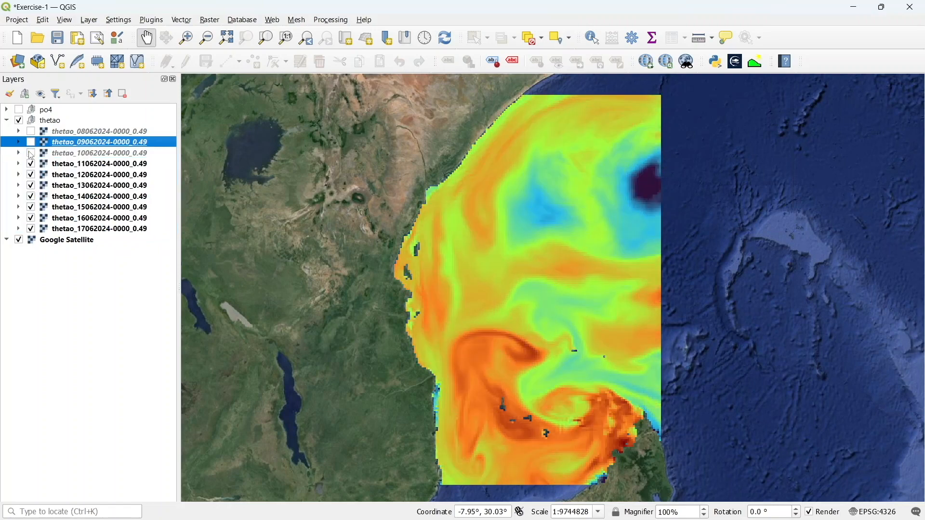
left_click(31, 165)
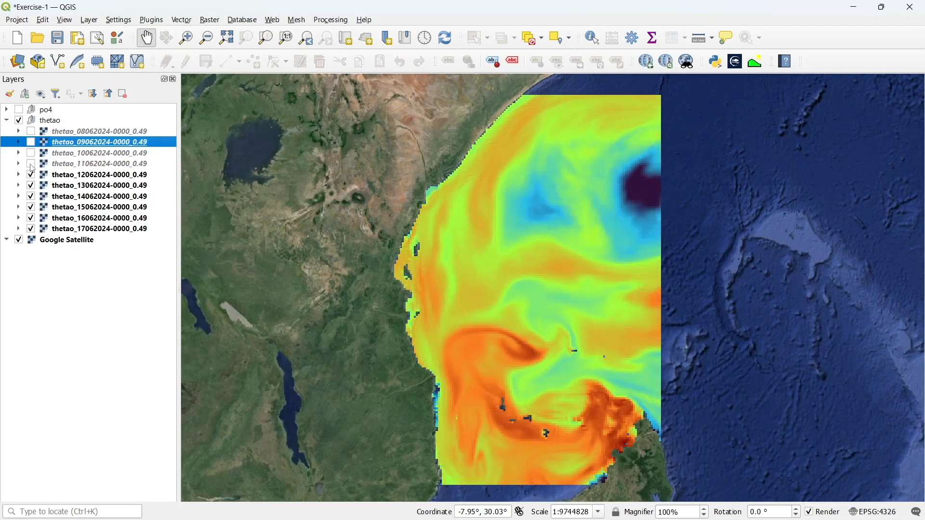
left_click(31, 176)
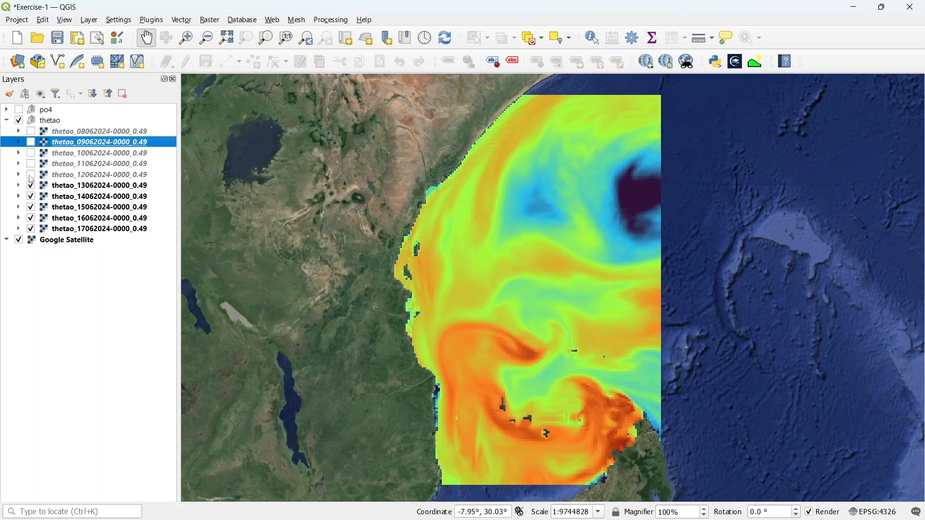
left_click(31, 175)
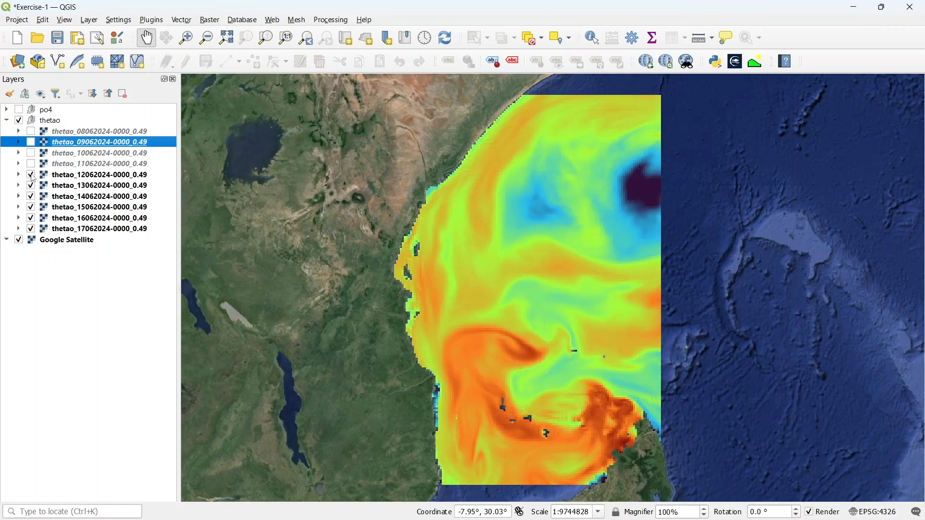
left_click(31, 164)
left_click(31, 153)
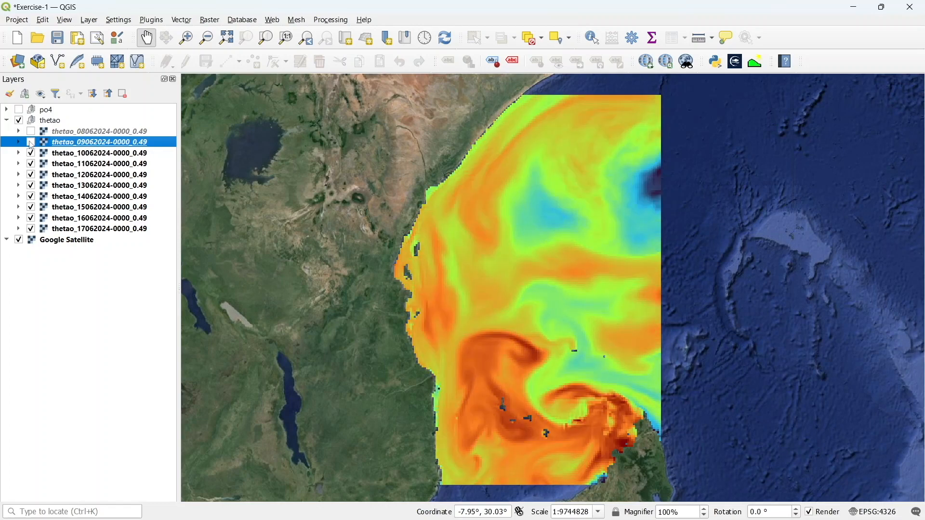
left_click(31, 143)
left_click(31, 131)
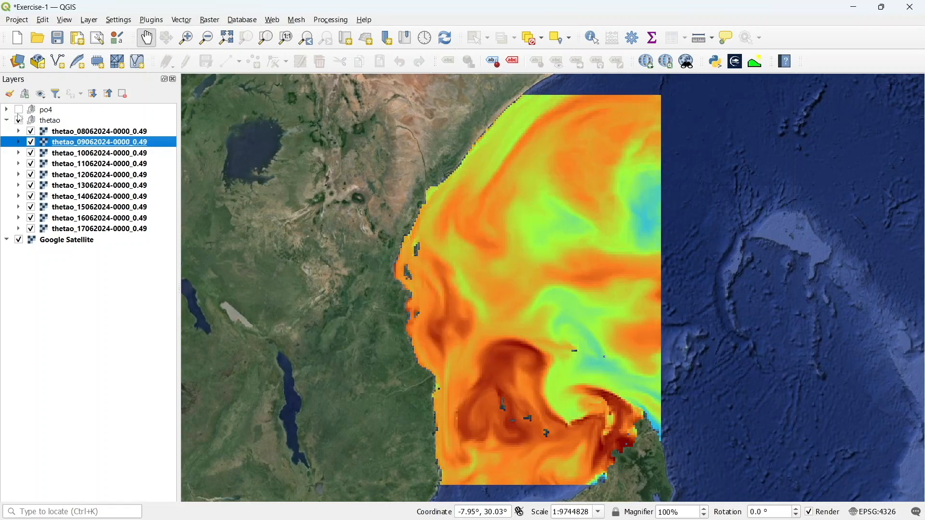
Hide the thetao group, show the po4 group, and expand it in the layer list
left_click(19, 121)
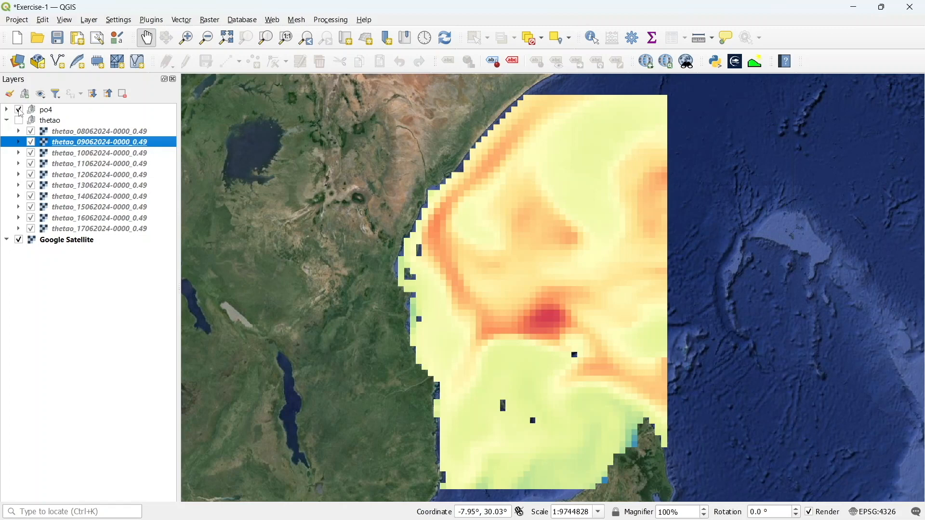
left_click(18, 121)
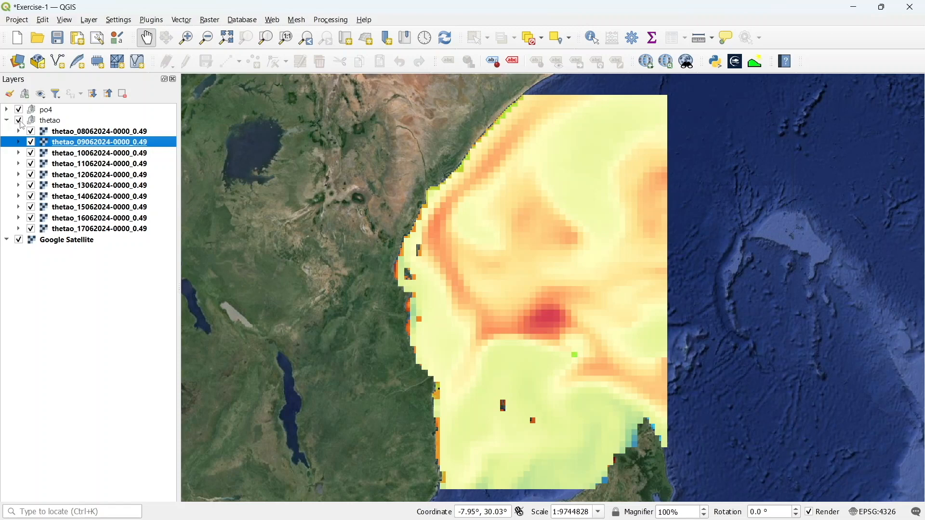
left_click(19, 121)
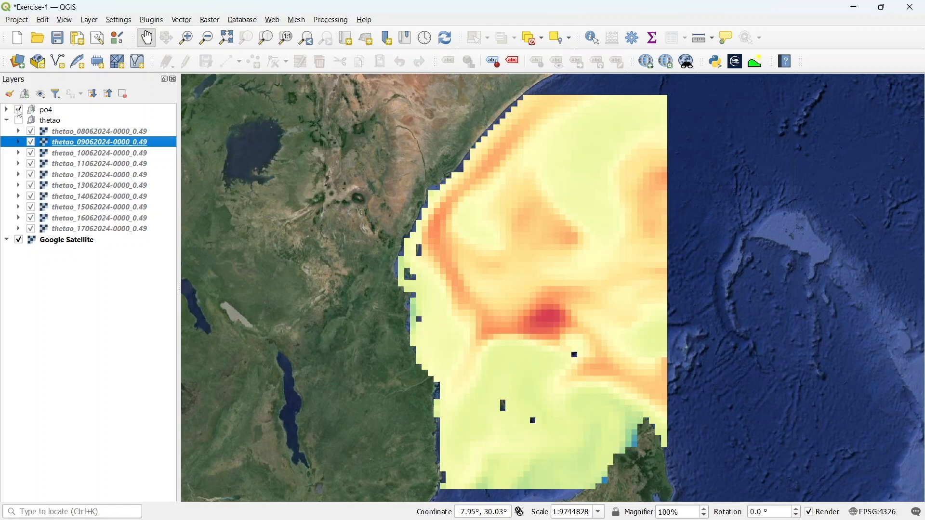
left_click(43, 110)
left_click(7, 110)
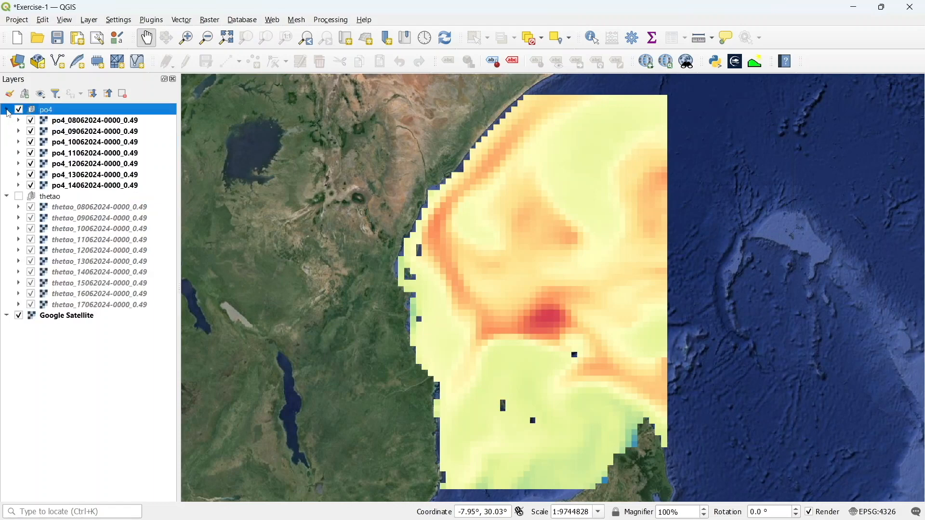
left_click(68, 122)
right_click(68, 123)
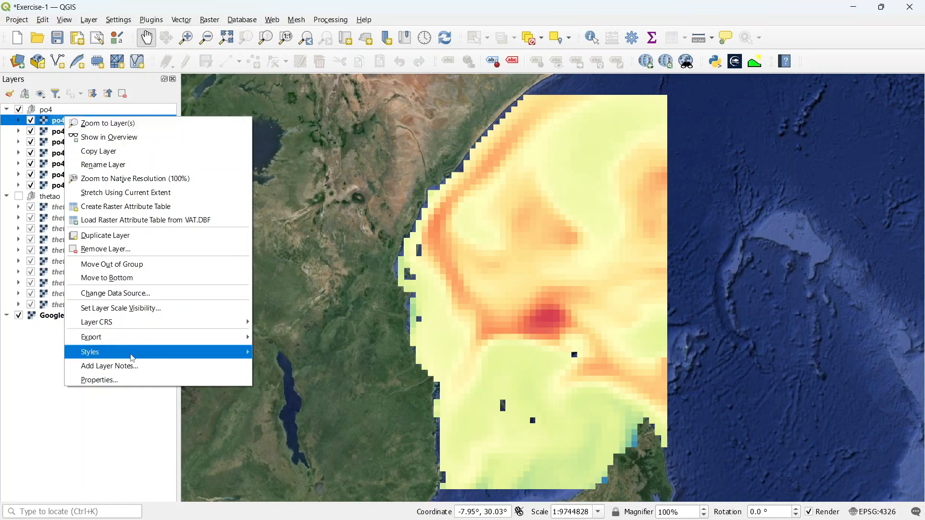
mouse_move(134, 357)
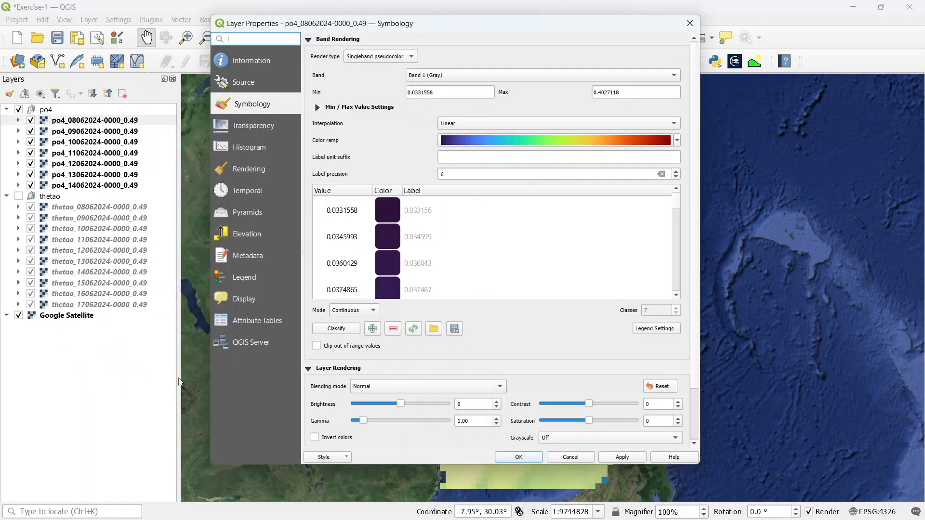
left_click(676, 141)
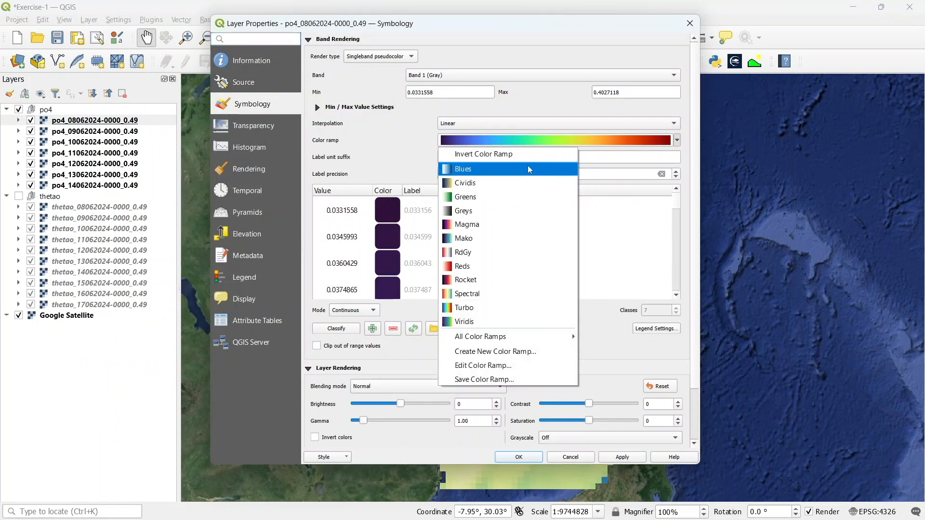
left_click(517, 197)
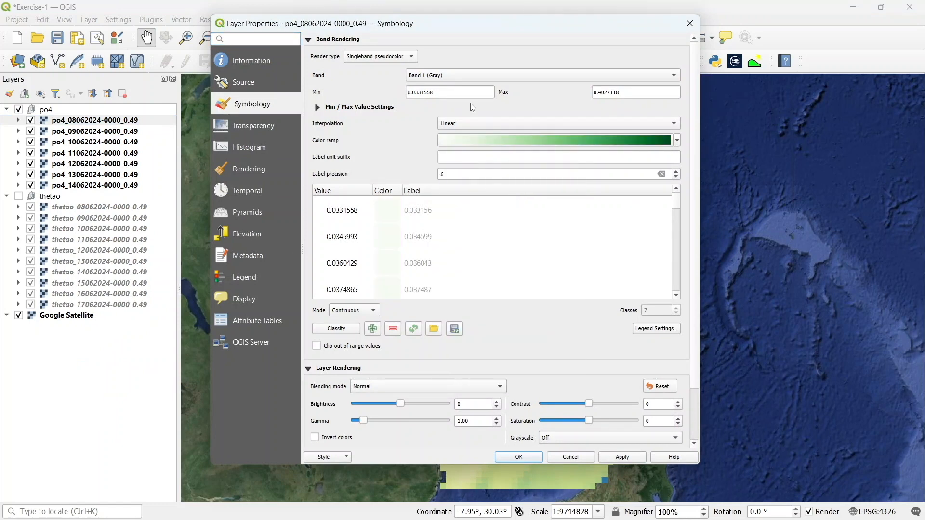
Set the po4 symbology minimum to 0.03 and maximum to 0.40
left_click_drag(434, 92, 415, 93)
type("01")
key("BackSpace")
type("2")
key("BackSpace")
key("BackSpace")
type("3")
left_click(629, 93)
key("BackSpace")
key("BackSpace")
key("BackSpace")
key("BackSpace")
key("BackSpace")
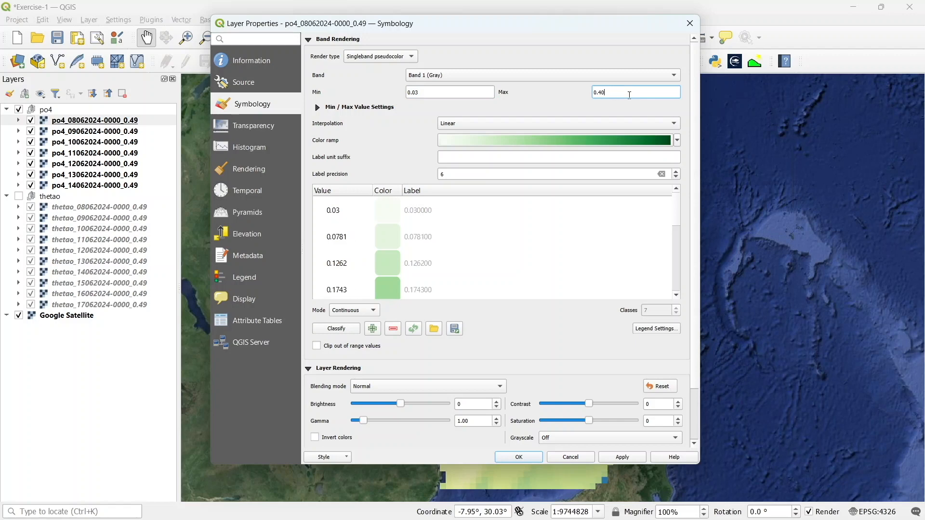
Set the po4 interpolation mode to Equal Interval with 5 classes
left_click(349, 311)
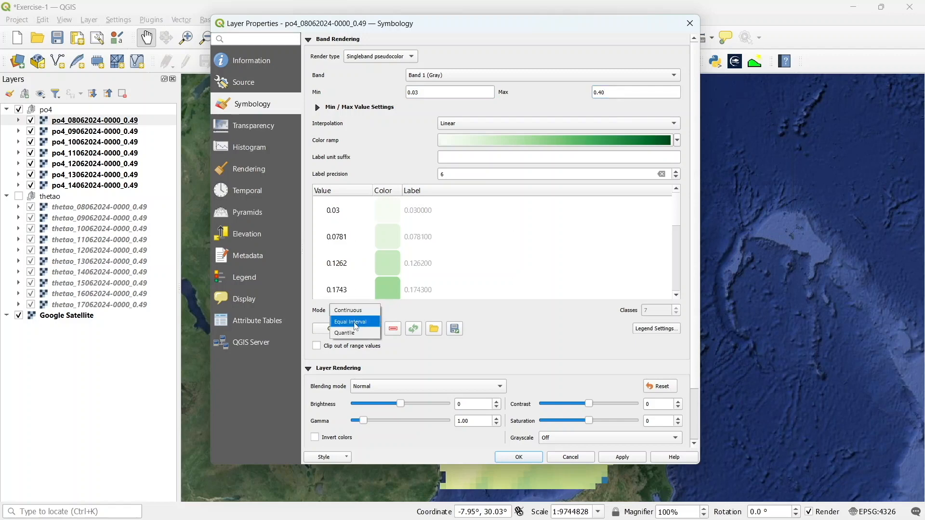
left_click(355, 325)
left_click(677, 314)
left_click(676, 314)
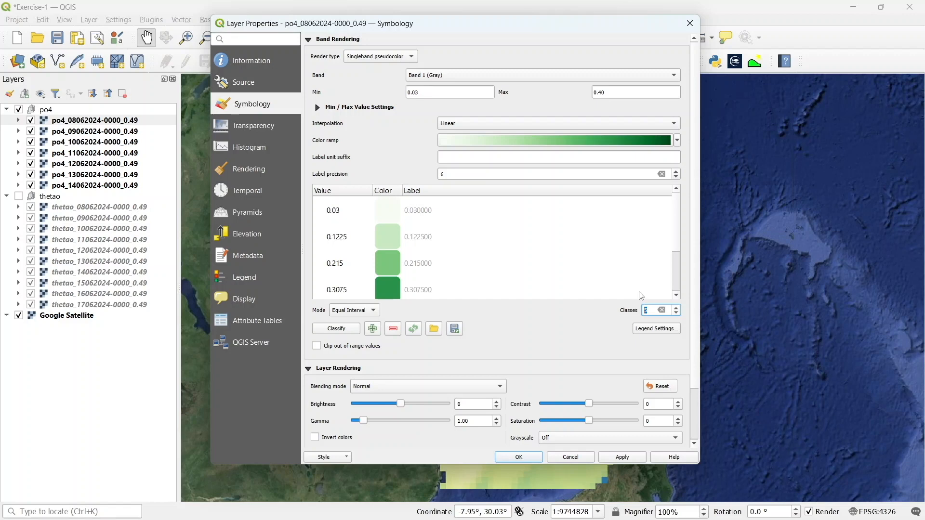
Set the po4 label precision to 2 and apply the symbology
left_click(492, 173)
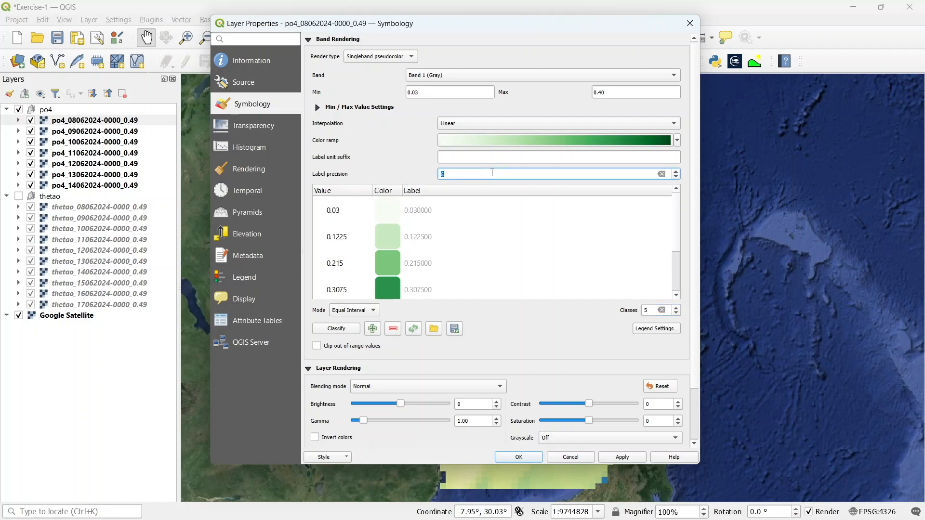
type("2")
left_click(497, 455)
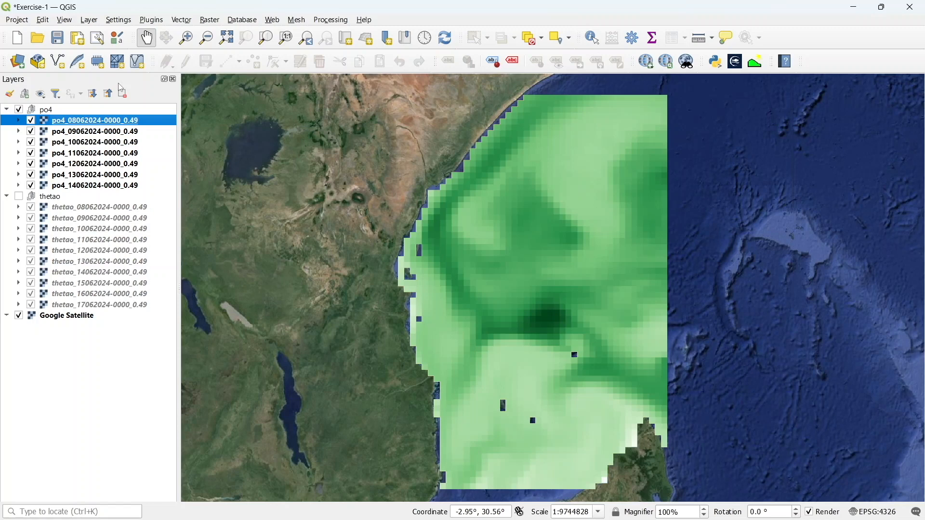
right_click(110, 125)
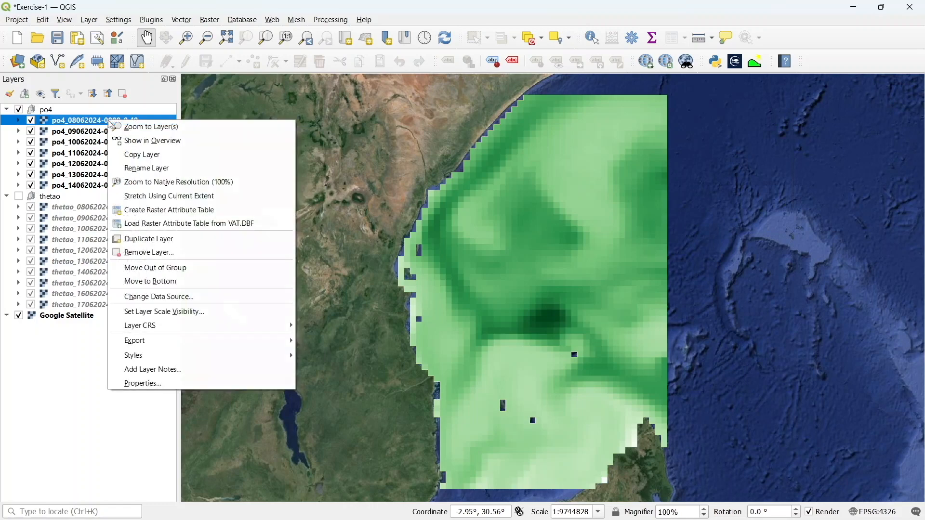
mouse_move(207, 357)
left_click(355, 358)
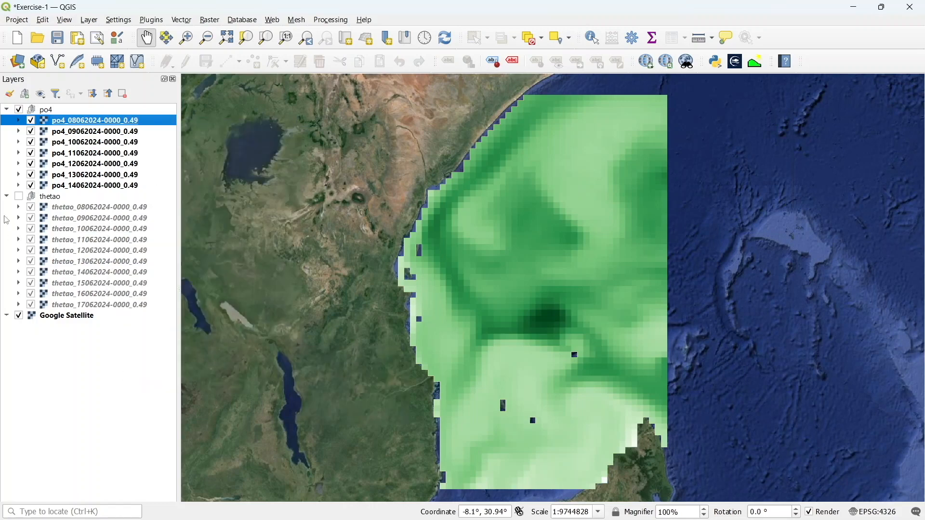
Select the remaining six po4 layers and paste the copied style onto them
left_click(83, 133)
key("shift+Down")
key("shift+Down")
key("shift+Down")
key("shift+Down")
key("shift+Down")
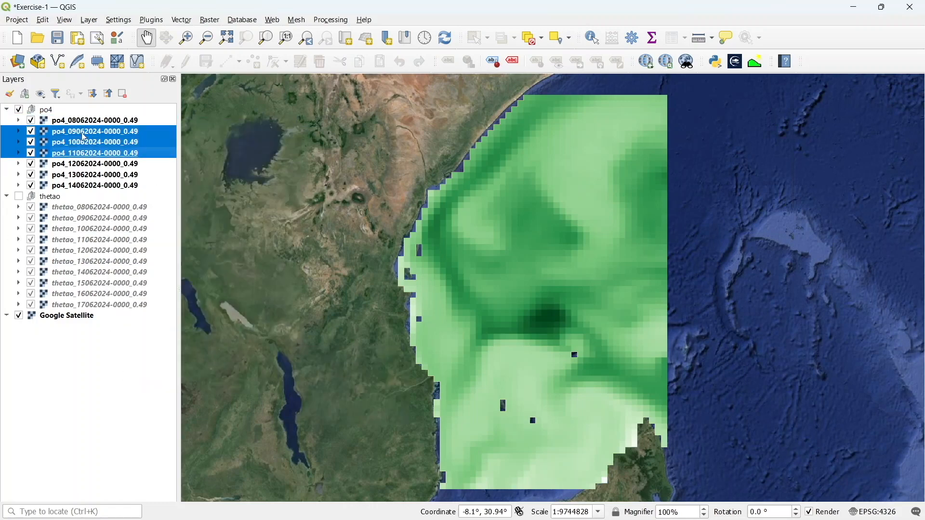
right_click(85, 138)
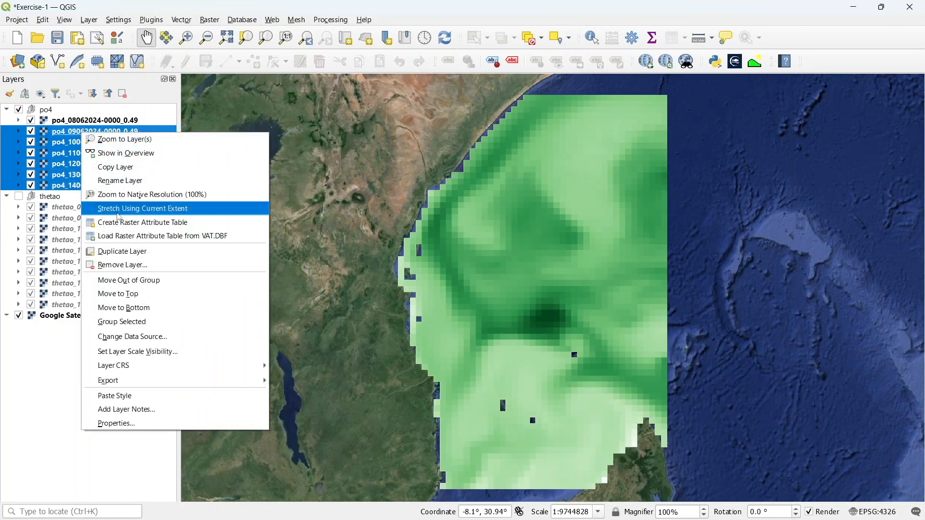
left_click(164, 403)
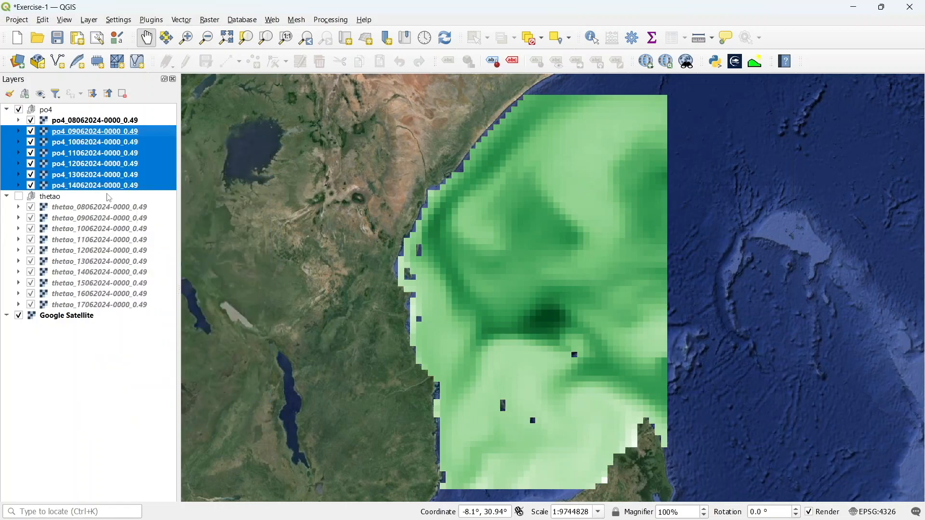
Compare the first two po4 layers by toggling their visibility and expand the first layer's legend
left_click(30, 121)
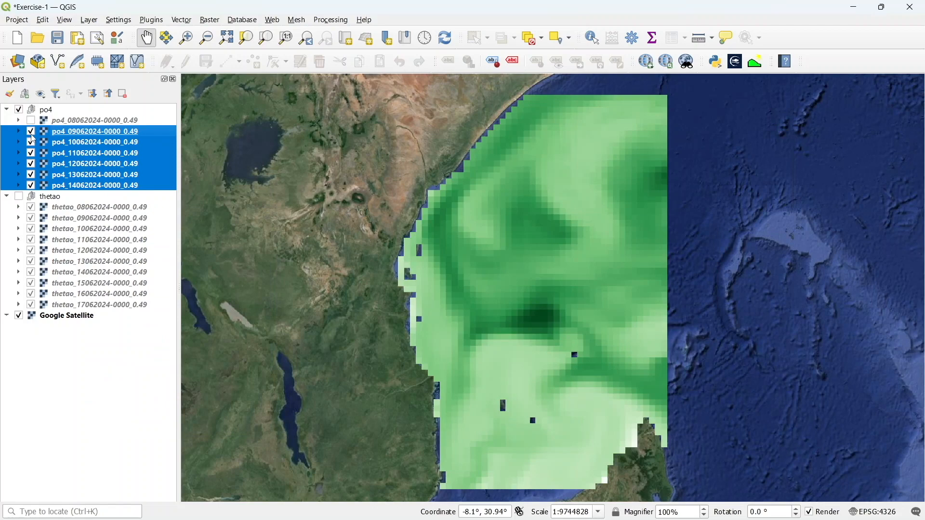
left_click(31, 133)
left_click(18, 120)
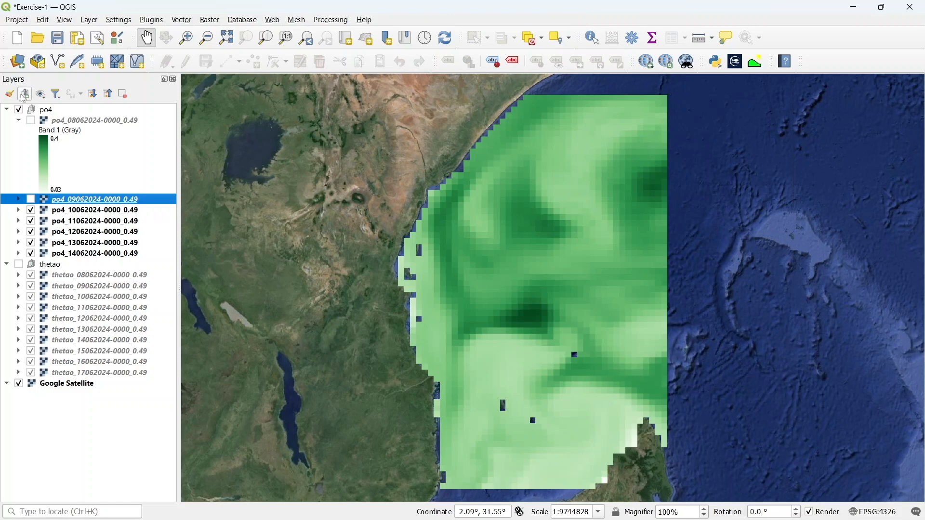
left_click(31, 121)
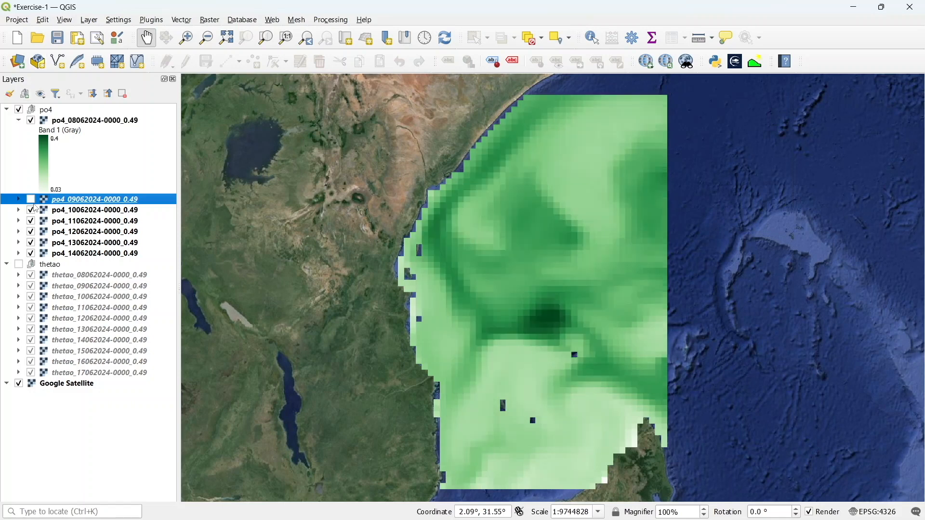
left_click(32, 200)
Show the thetao group and save the project
left_click(18, 266)
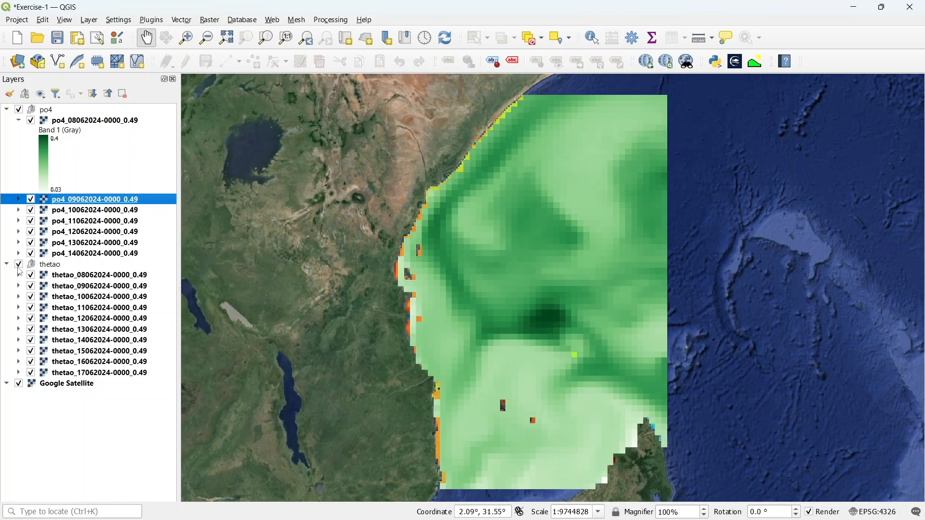
left_click(58, 38)
Start a new shapefile layer saved as ken-taz-region in the MarineData_Jun2024 QGIS-exercises folder
left_click(89, 19)
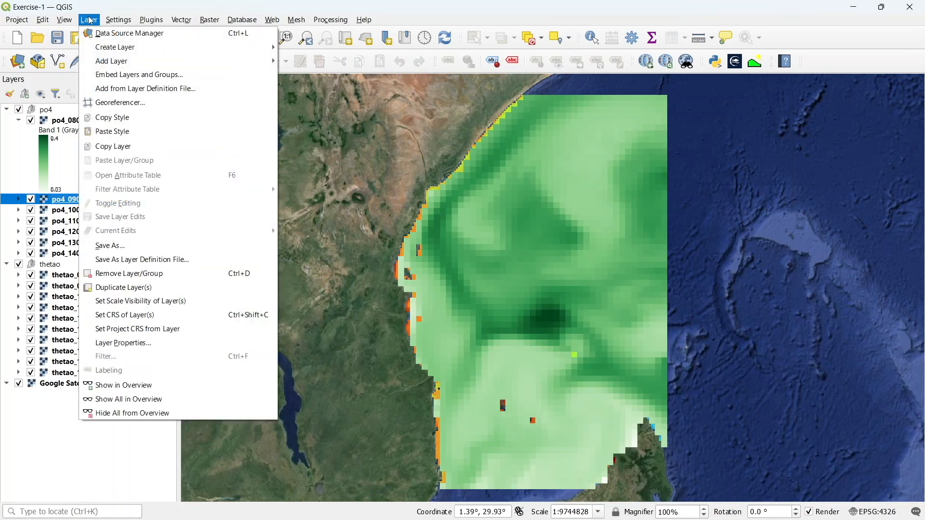
mouse_move(102, 47)
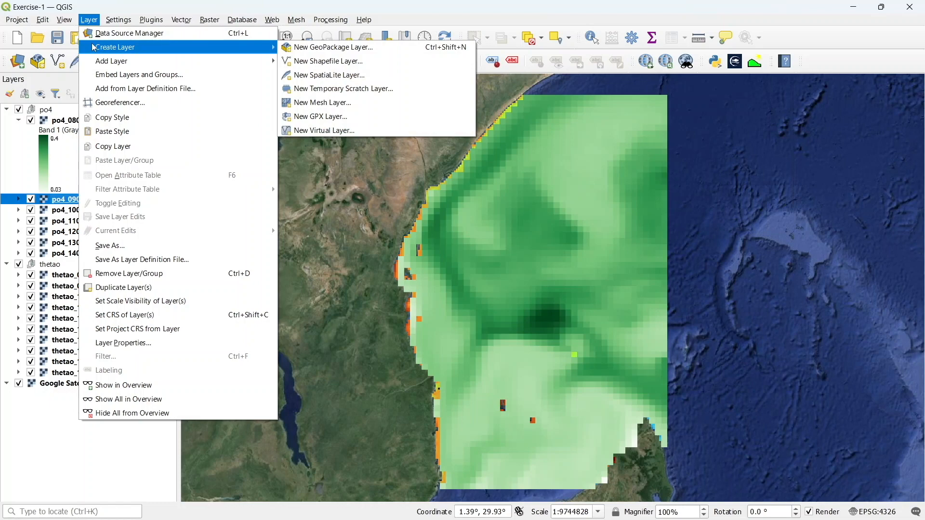
left_click(315, 62)
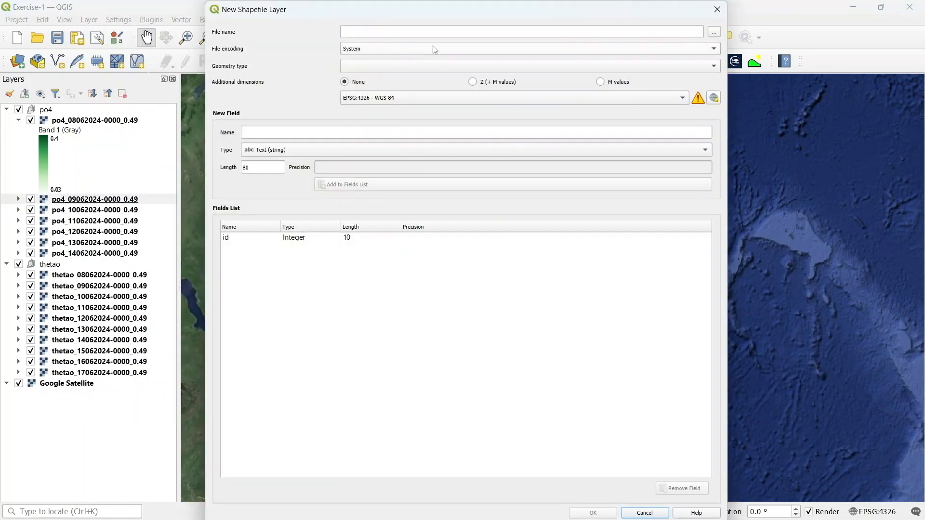
left_click(714, 32)
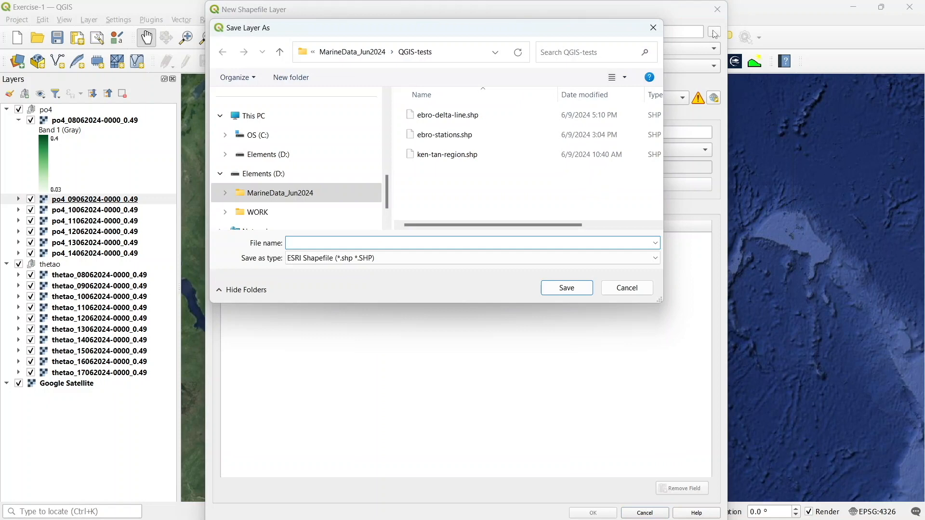
left_click(368, 53)
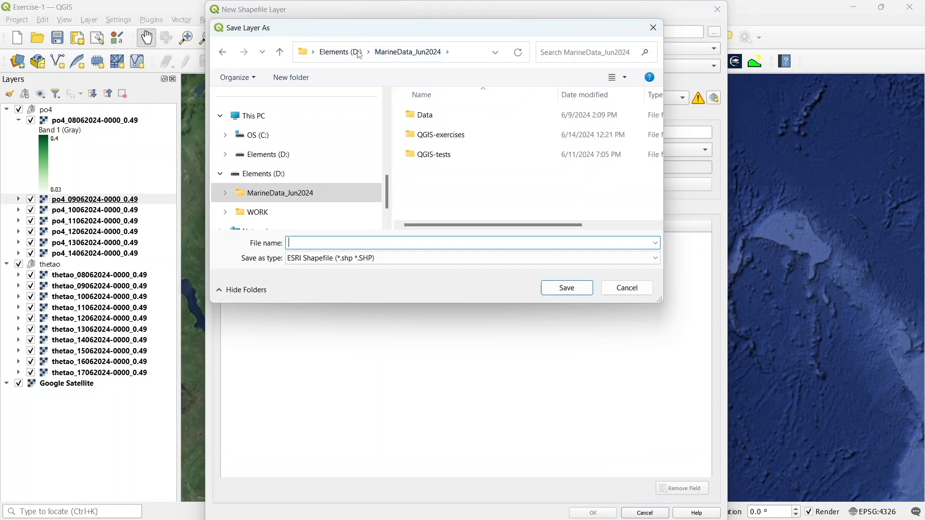
double_click(436, 135)
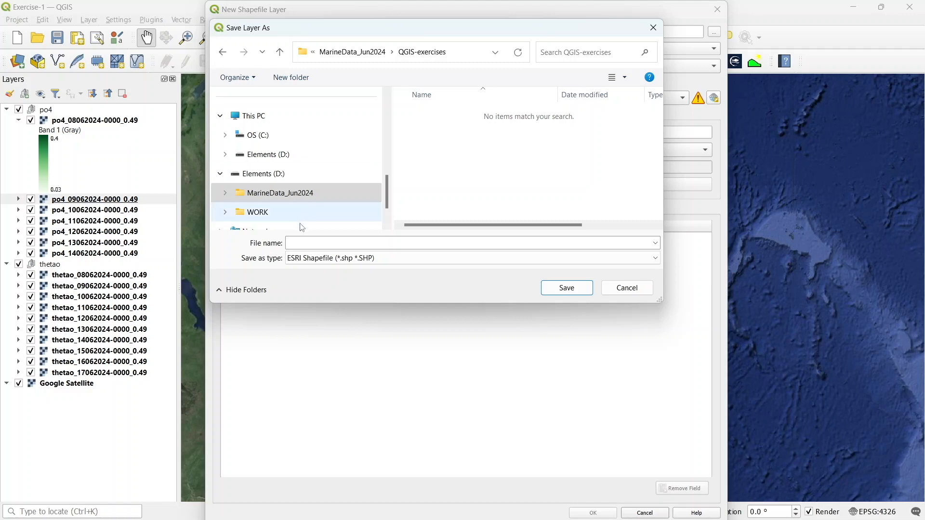
left_click(306, 244)
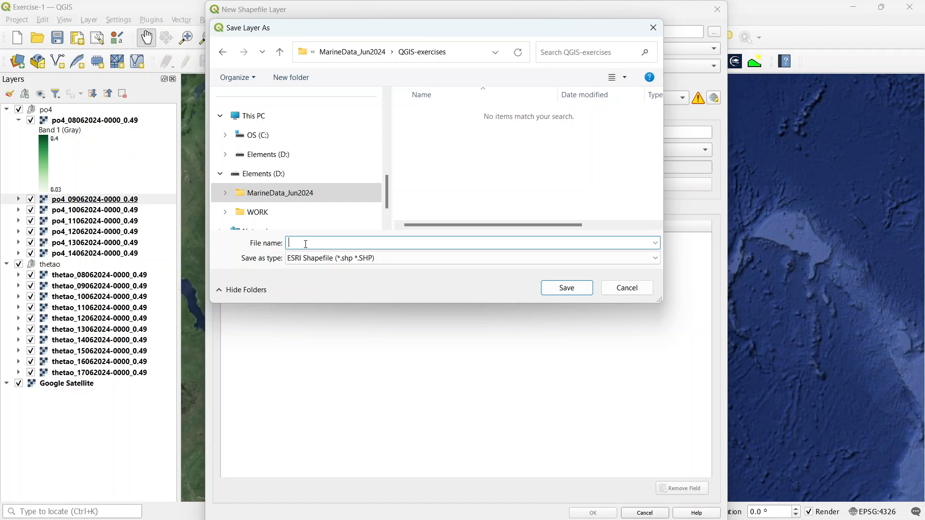
type("ken-taz-region")
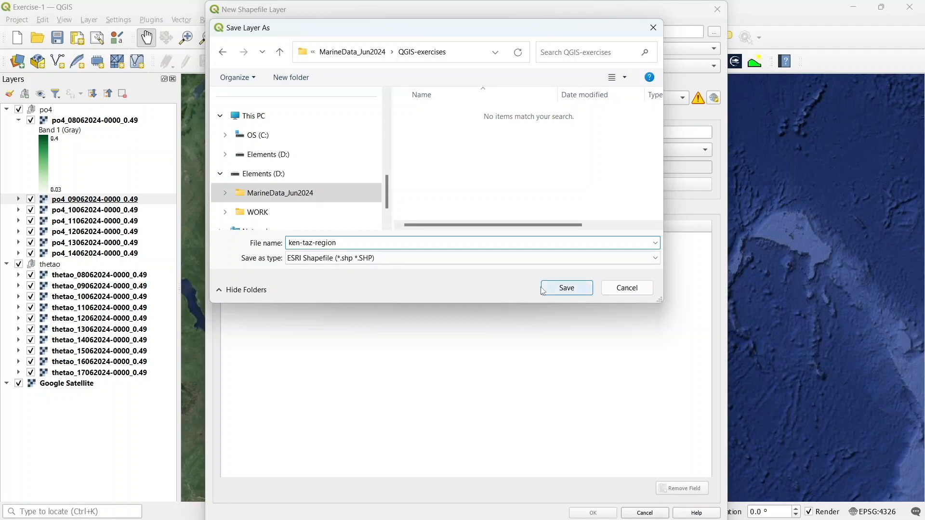
left_click(568, 290)
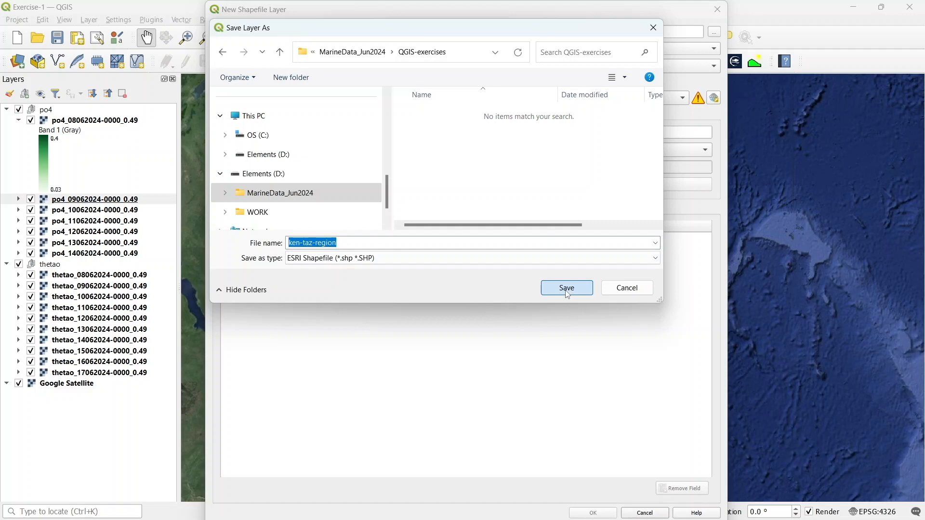
left_click(568, 291)
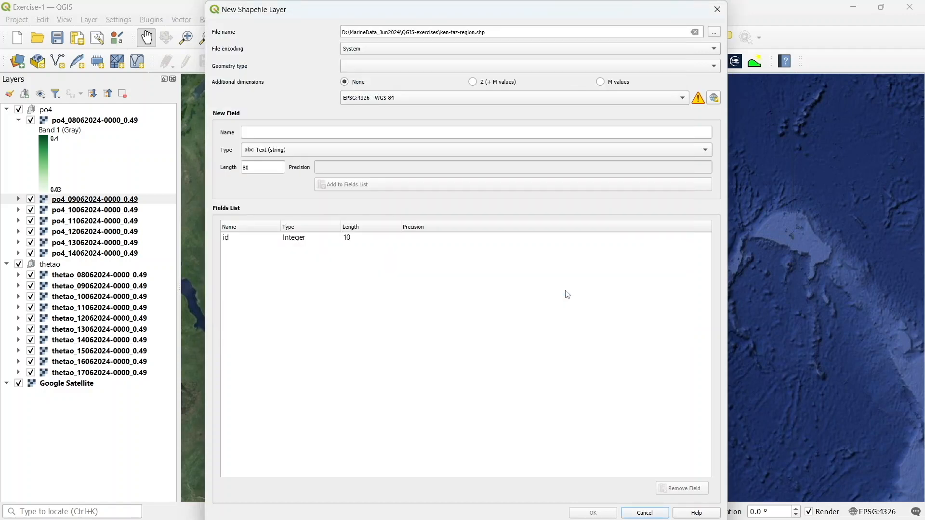
Set the new layer's geometry type to Polygon and create it
left_click(717, 69)
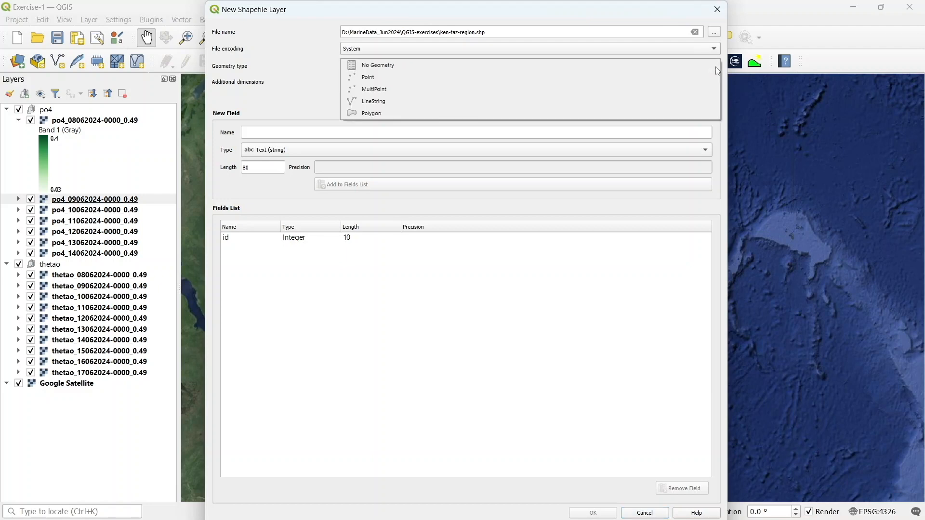
left_click(465, 112)
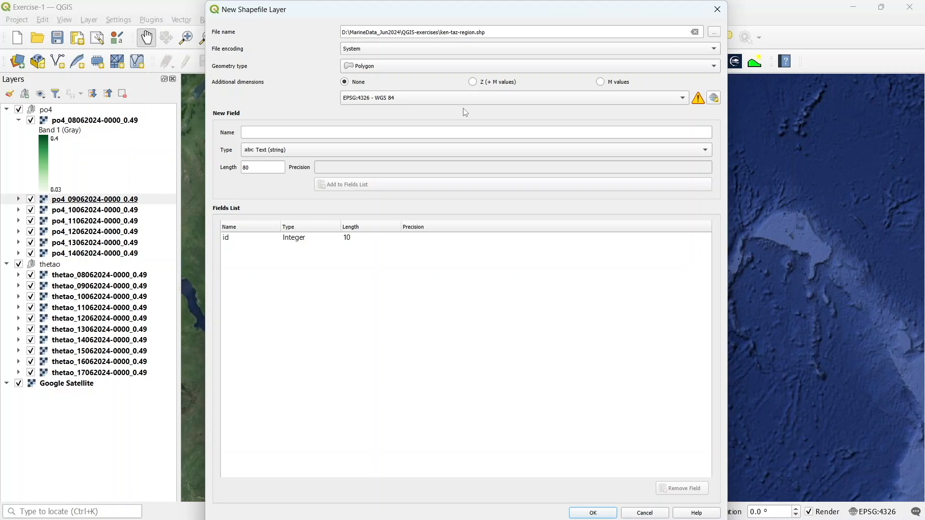
left_click(584, 514)
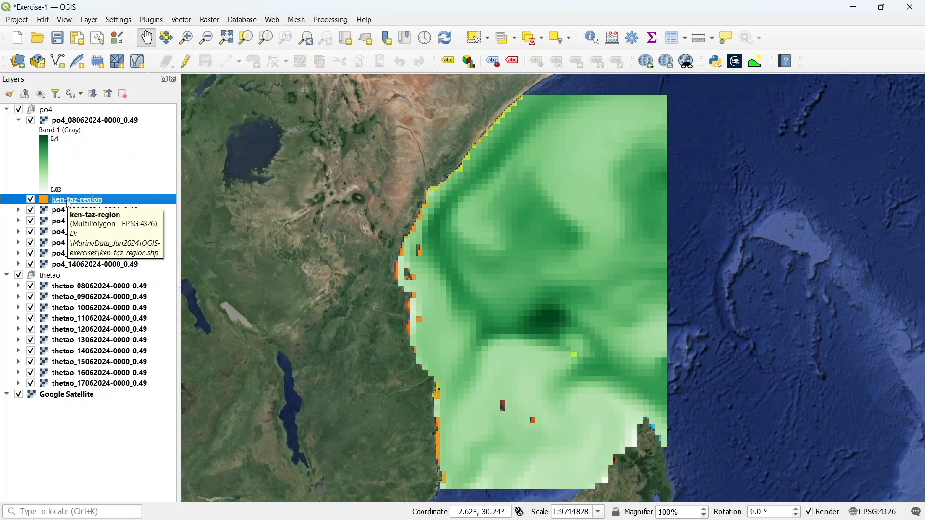
Move the ken-taz-region layer to the top of the layer list and select it
left_click_drag(69, 204, 52, 109)
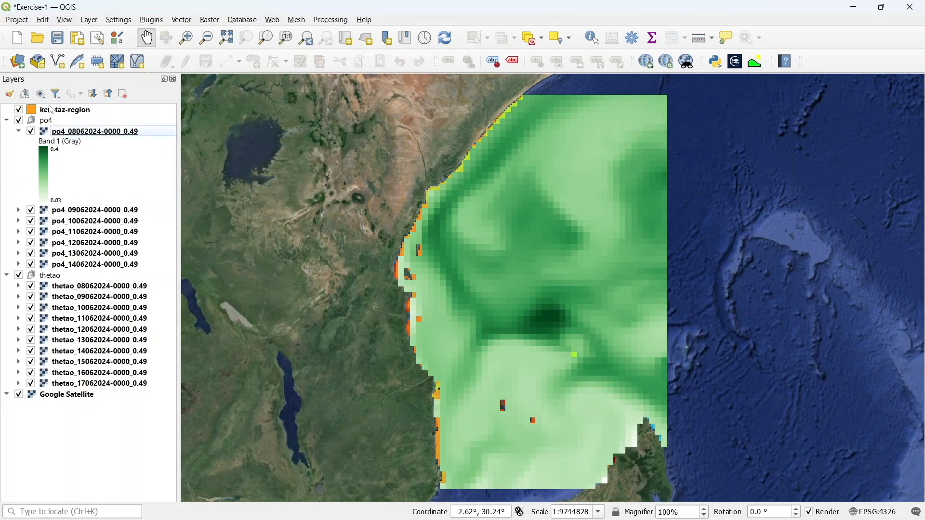
left_click(20, 131)
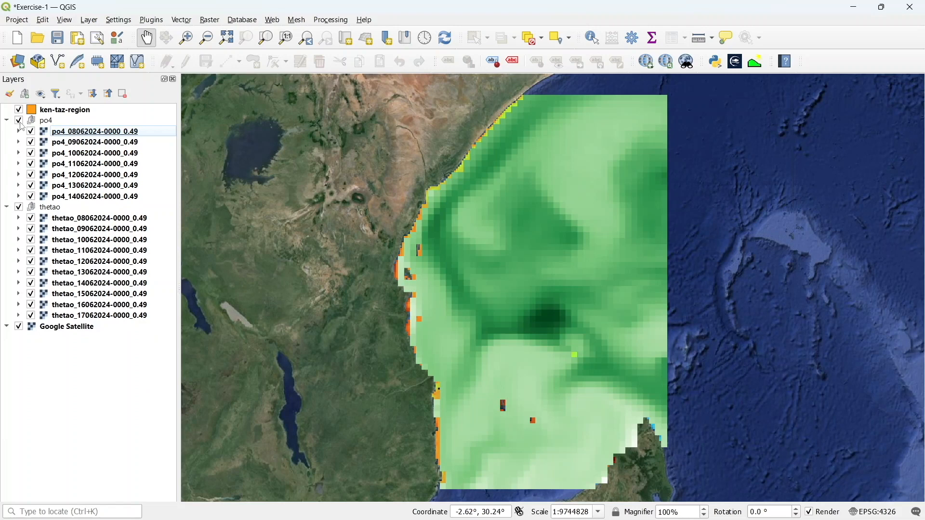
left_click(62, 115)
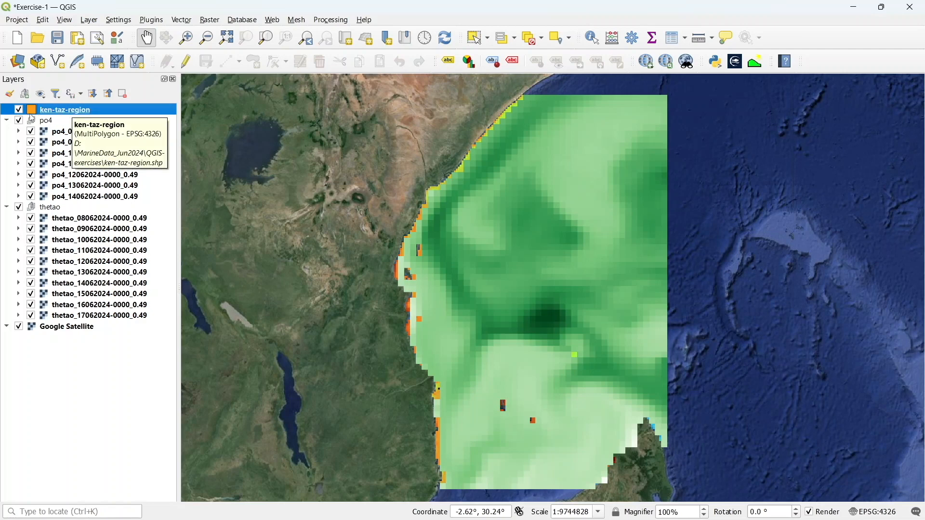
Start editing ken-taz-region with the Add Polygon Feature tool in Digitize with Segment mode
left_click(185, 61)
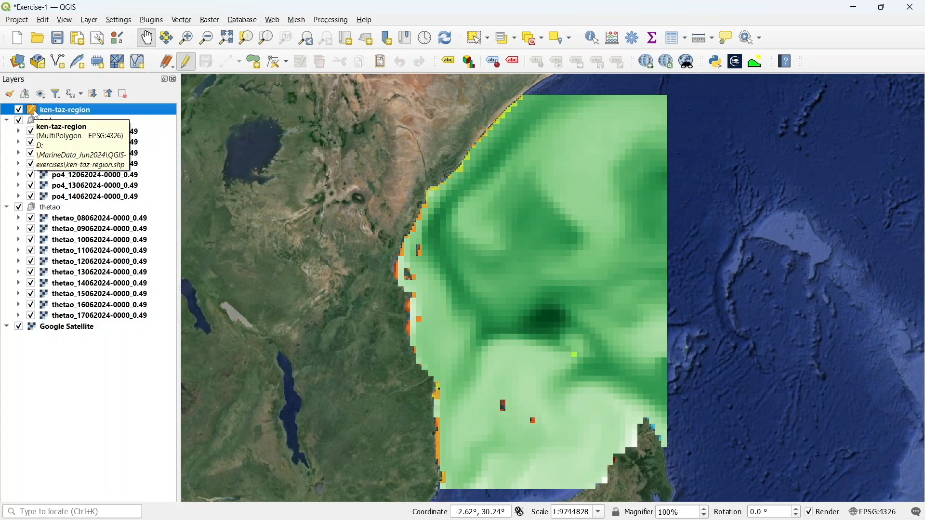
left_click(257, 68)
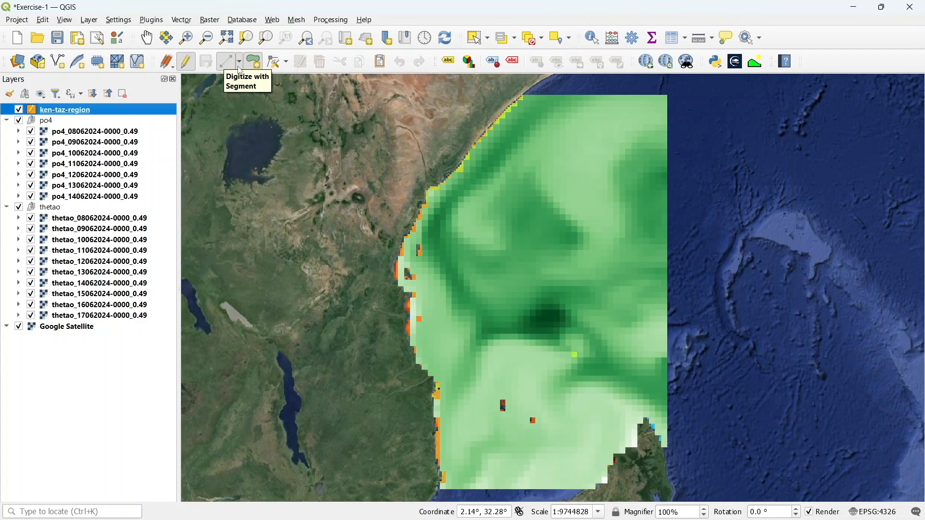
left_click(240, 70)
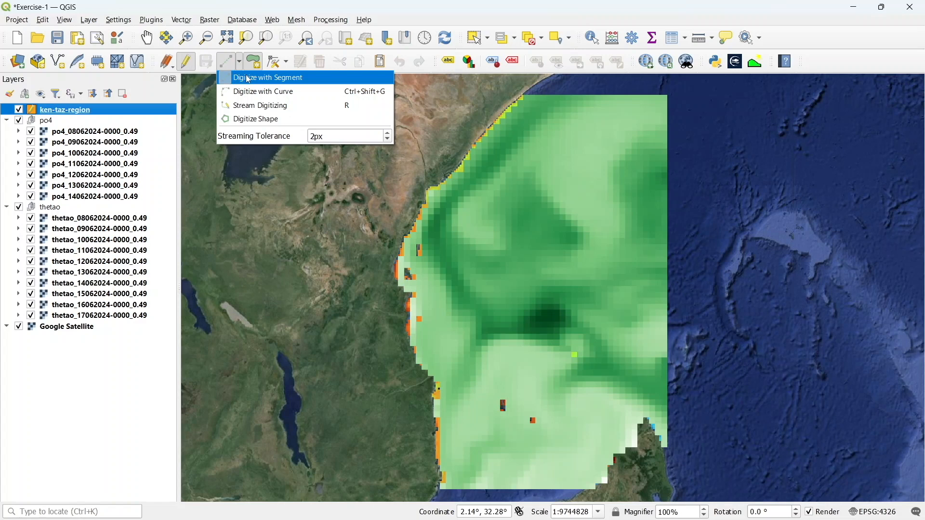
left_click(249, 78)
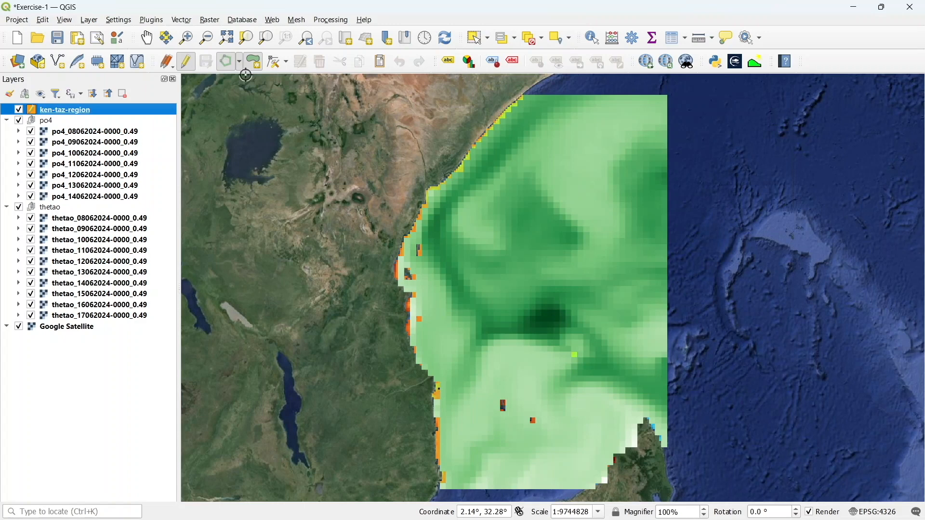
left_click(420, 177)
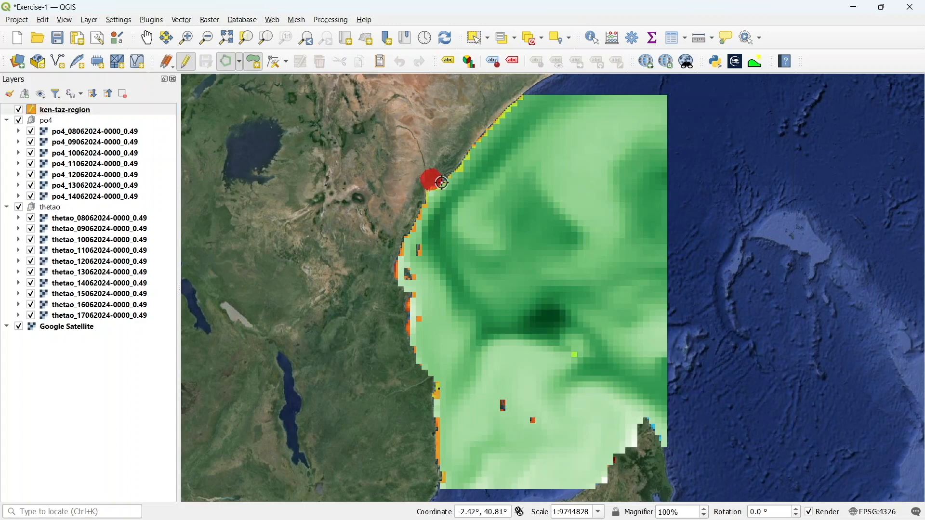
right_click(452, 187)
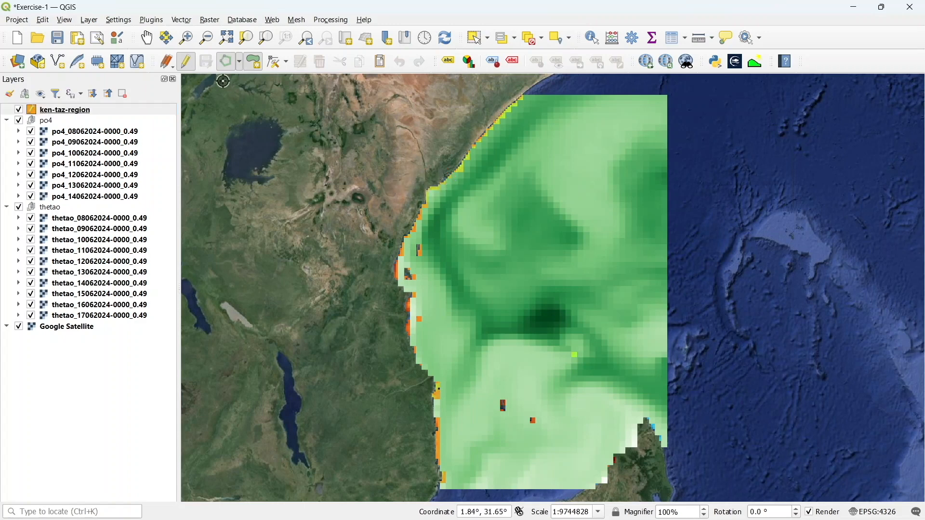
left_click(239, 62)
left_click(253, 78)
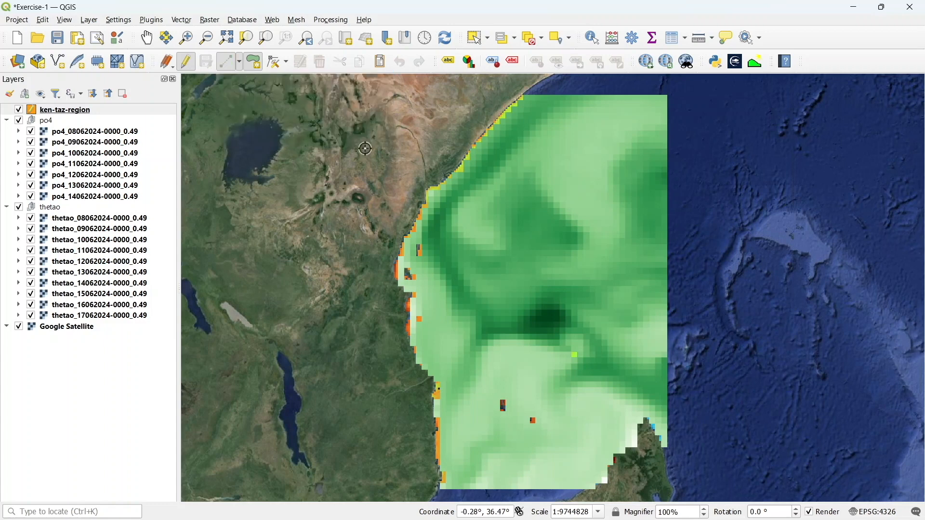
Digitize a polygon along the Kenya-Tanzania coastal strip and give the feature id 0
left_click(421, 172)
left_click(462, 186)
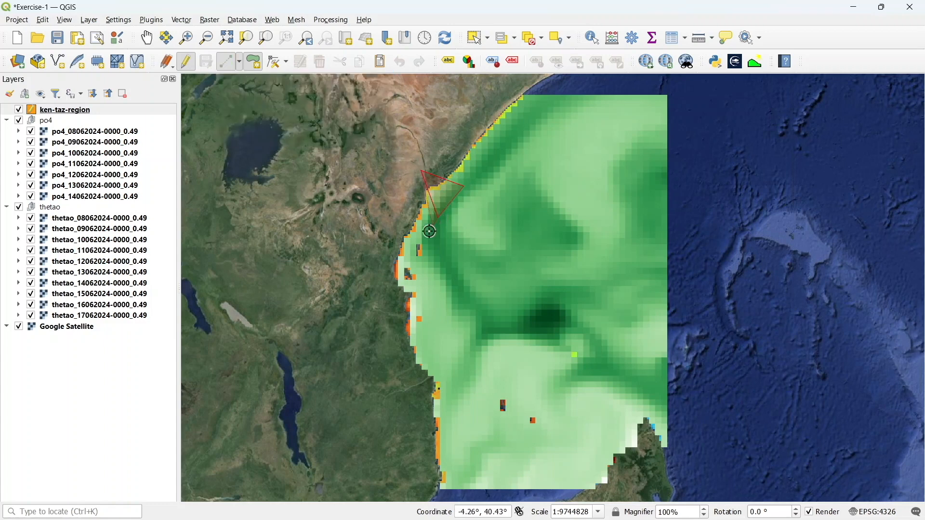
left_click(422, 260)
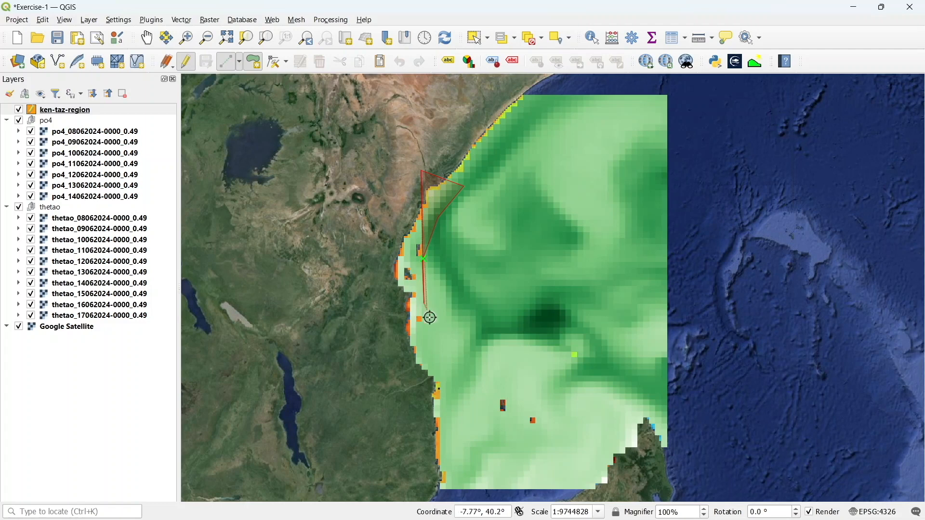
left_click(433, 337)
left_click(401, 360)
left_click(387, 324)
left_click(380, 270)
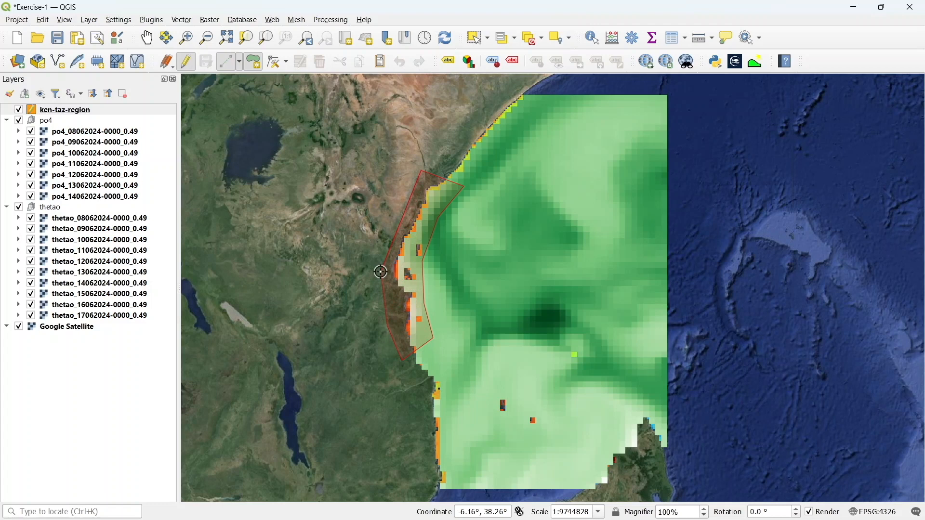
right_click(406, 207)
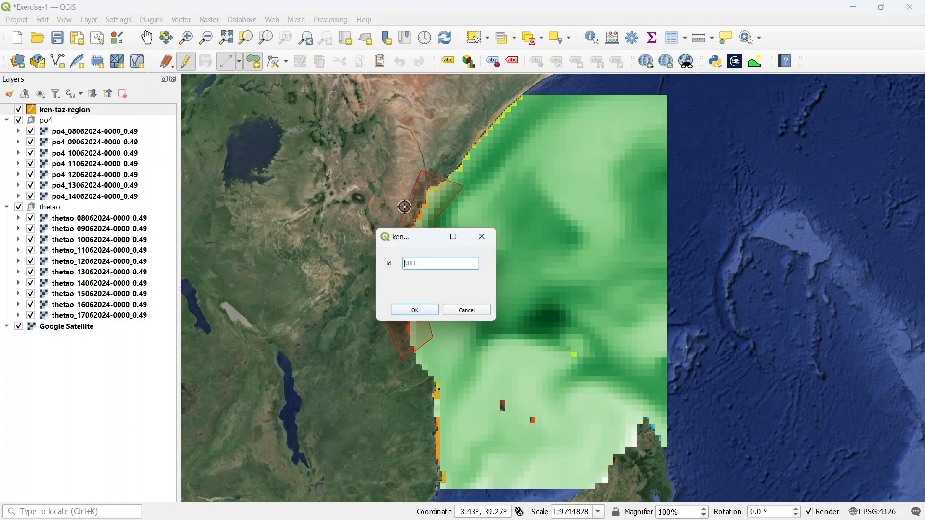
type("0")
left_click(423, 310)
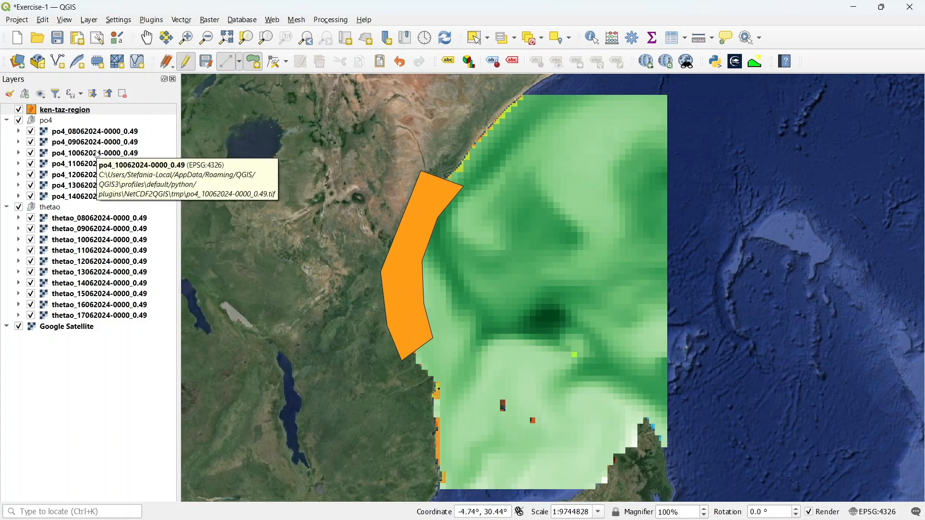
Stop editing ken-taz-region, saving its changes, and save the project
left_click(187, 63)
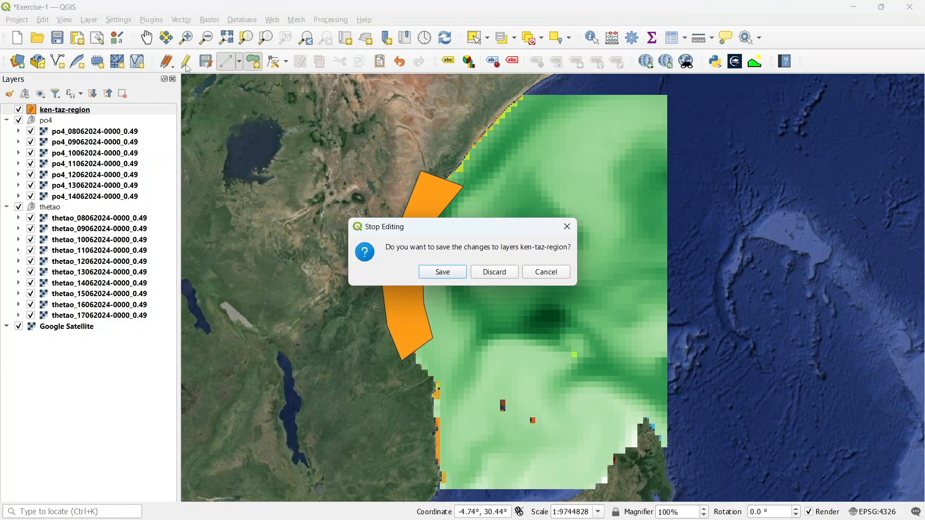
left_click(428, 274)
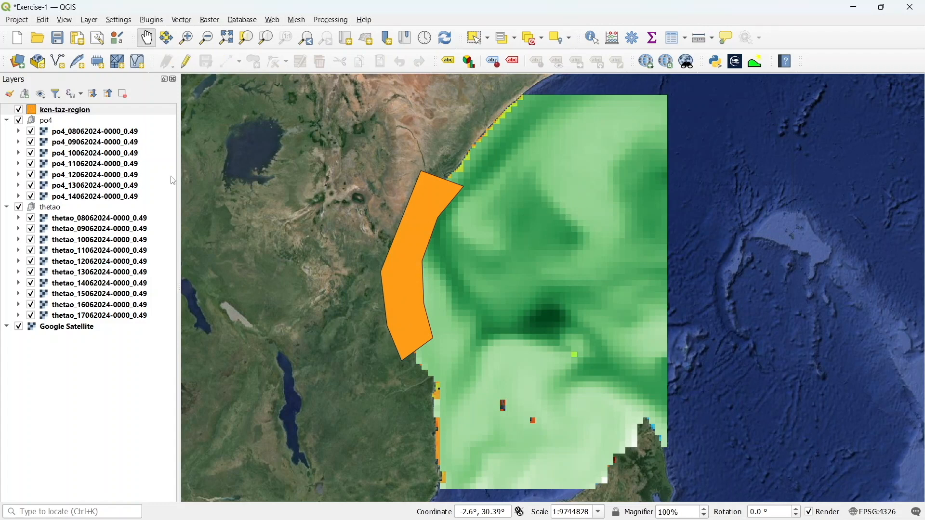
left_click(59, 38)
Style the ken-taz-region layer with the outline red fill symbol in its layer properties
right_click(99, 115)
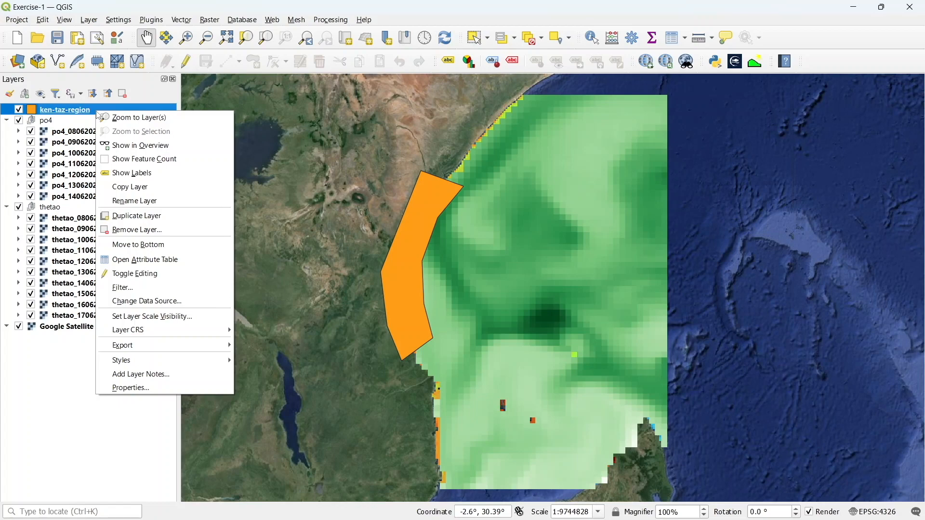
mouse_move(120, 366)
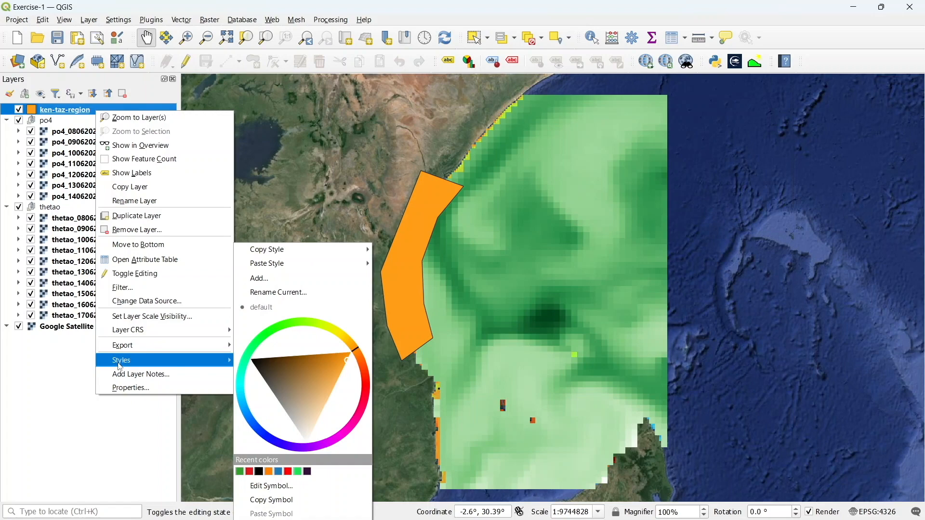
left_click(183, 390)
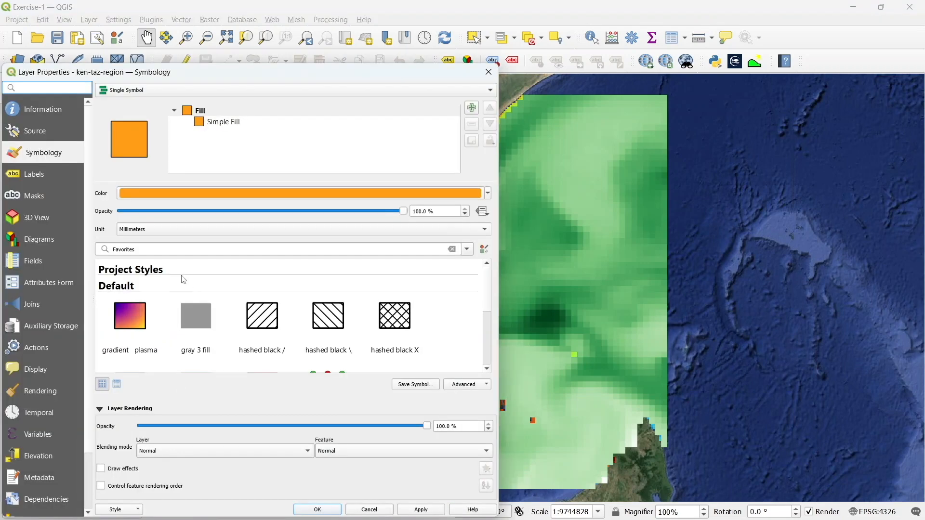
left_click_drag(367, 79, 548, 25)
scroll(498, 239, "down", 2)
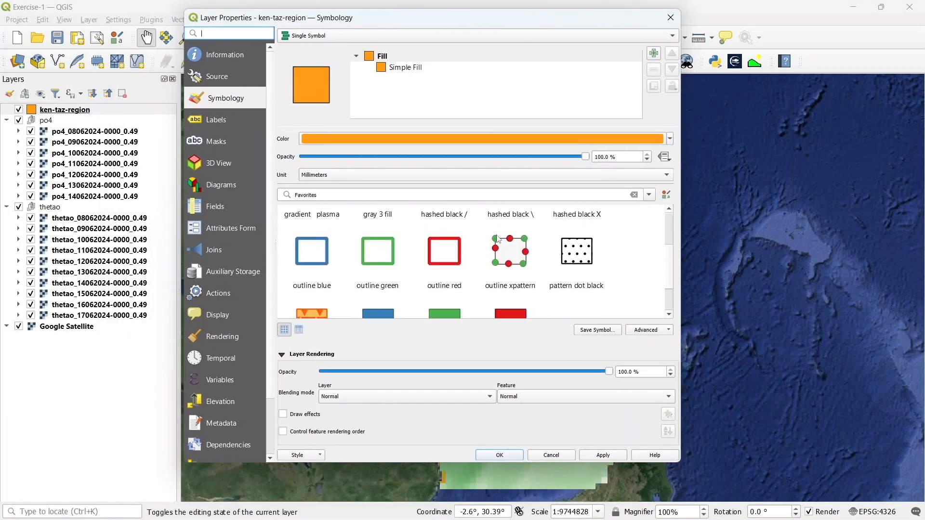
left_click(436, 261)
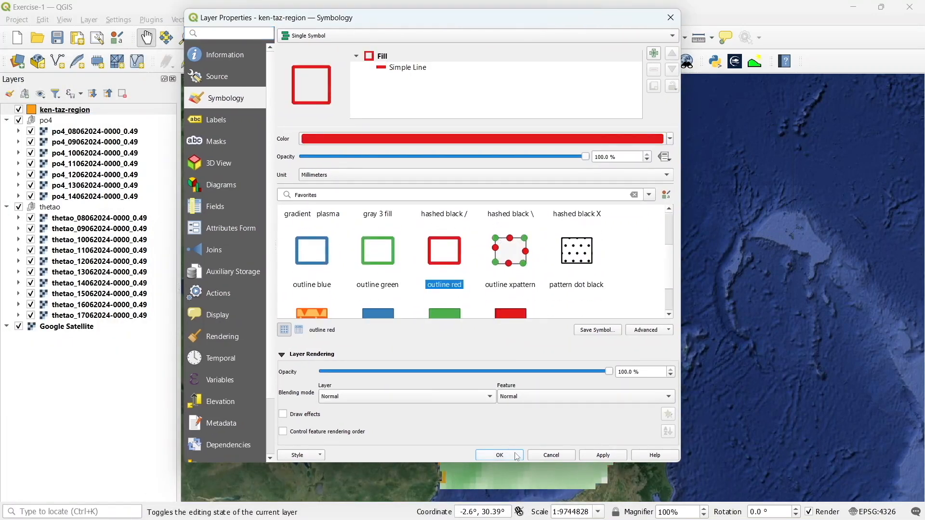
left_click(516, 456)
left_click(513, 459)
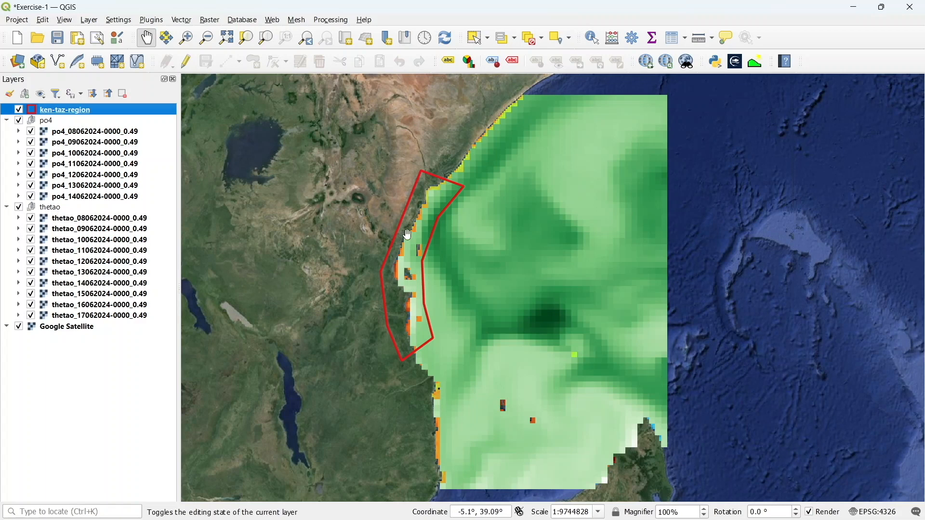
Open Clip Raster by Mask Layer with ken-taz-region as mask and switch it to batch processing
left_click(208, 22)
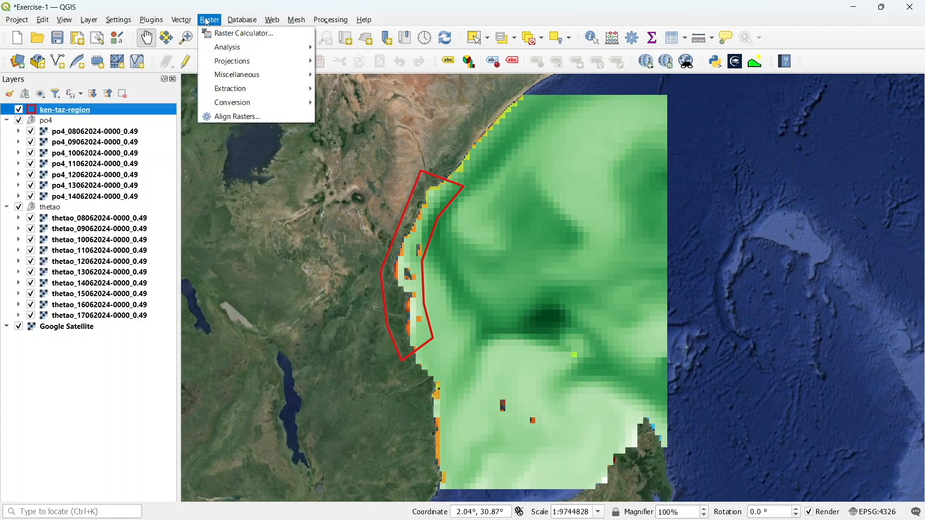
mouse_move(232, 95)
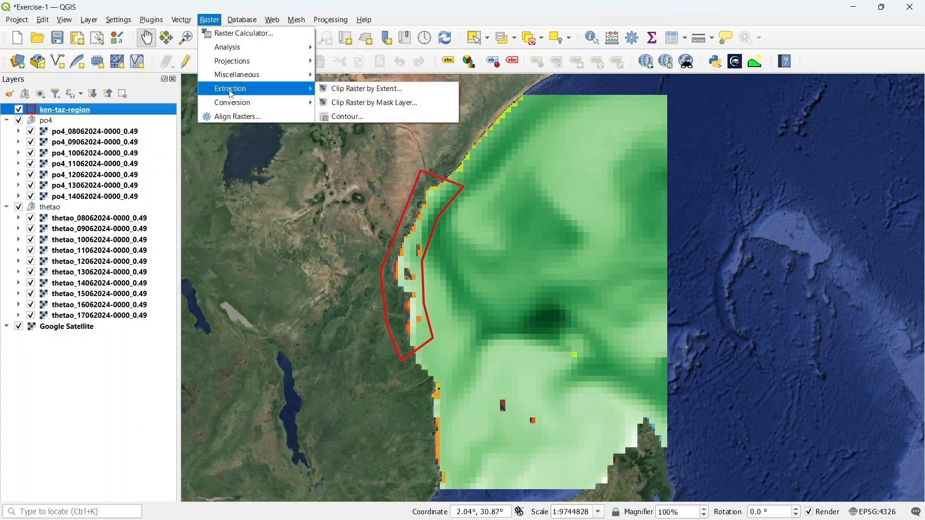
left_click(380, 107)
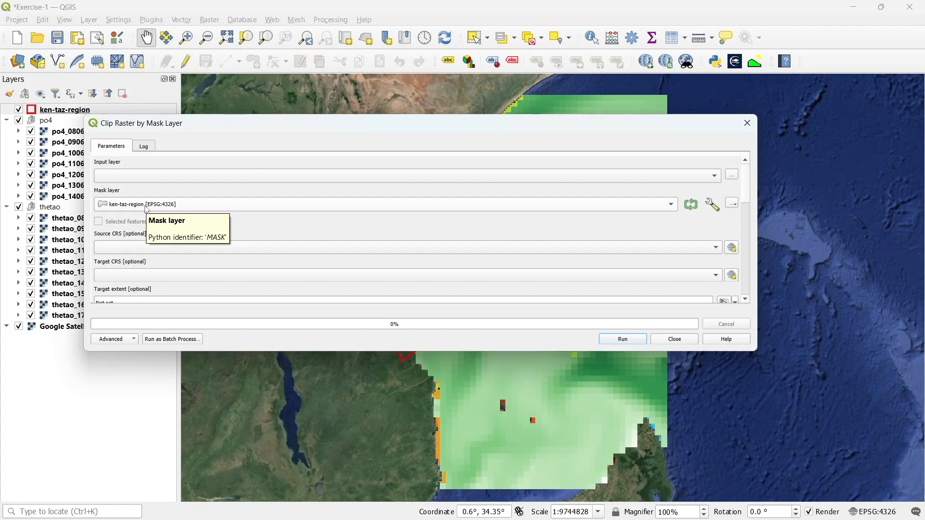
left_click(169, 177)
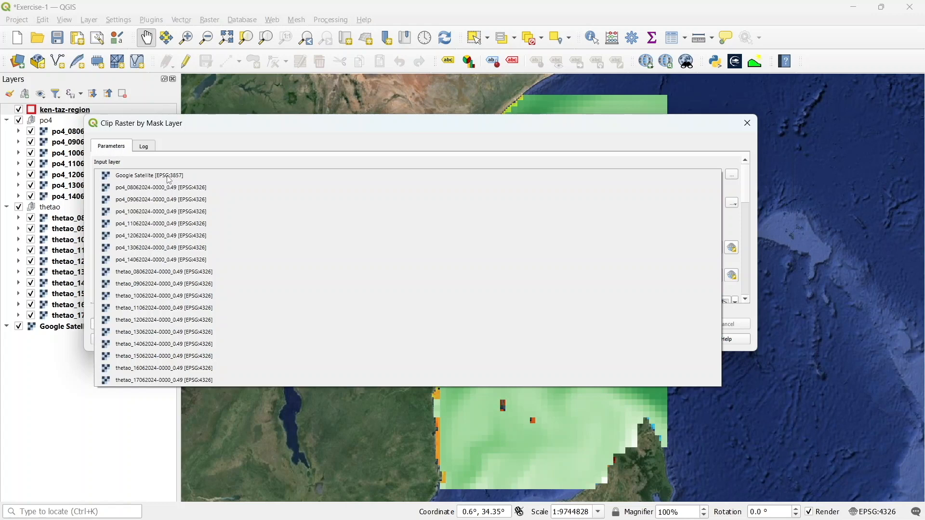
left_click(231, 122)
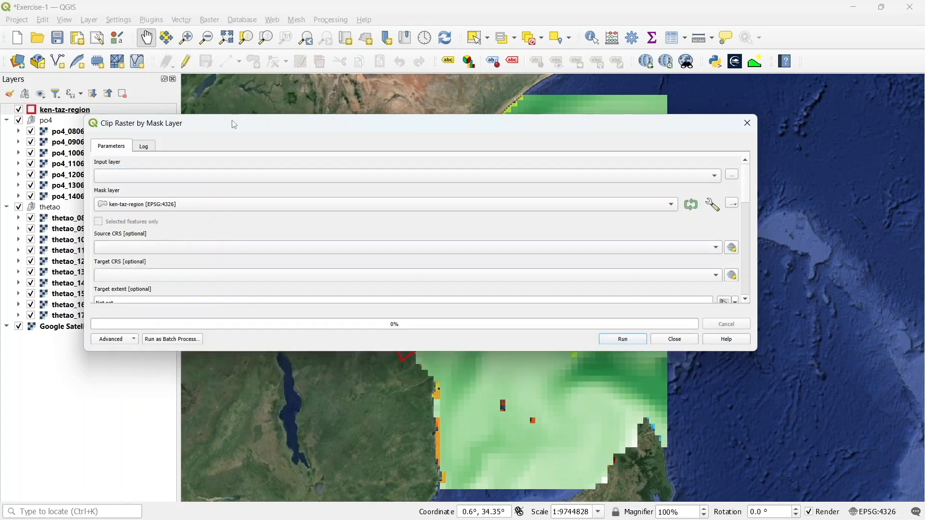
left_click(172, 341)
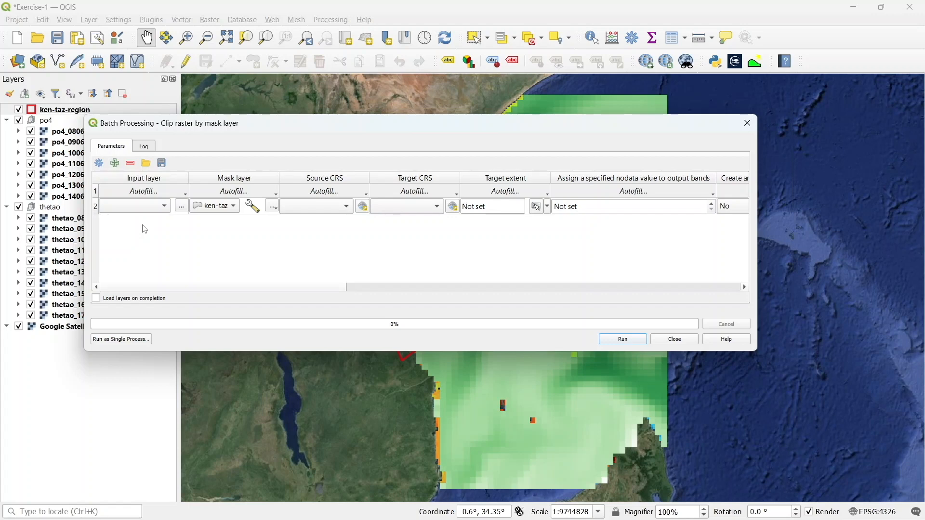
Fill the batch input layers with all open po4 and thetao rasters, excluding Google Satellite
left_click(176, 193)
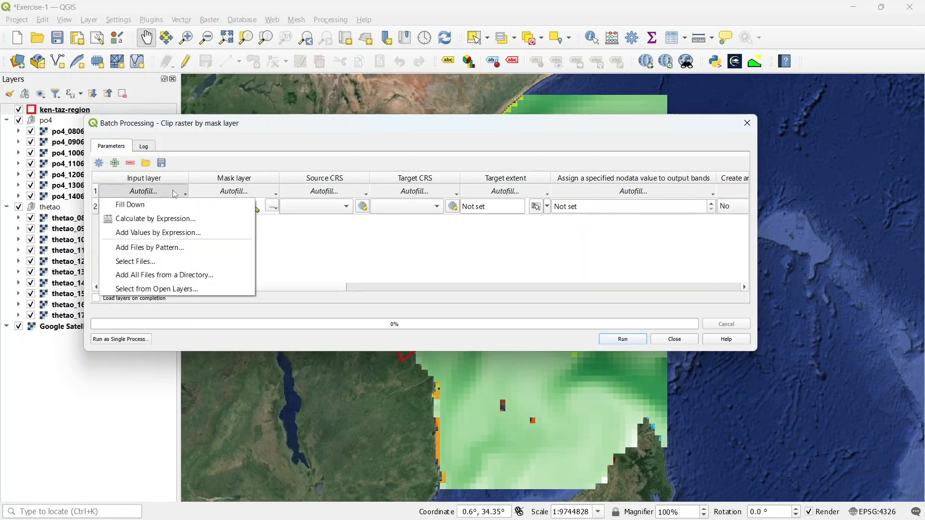
left_click(161, 289)
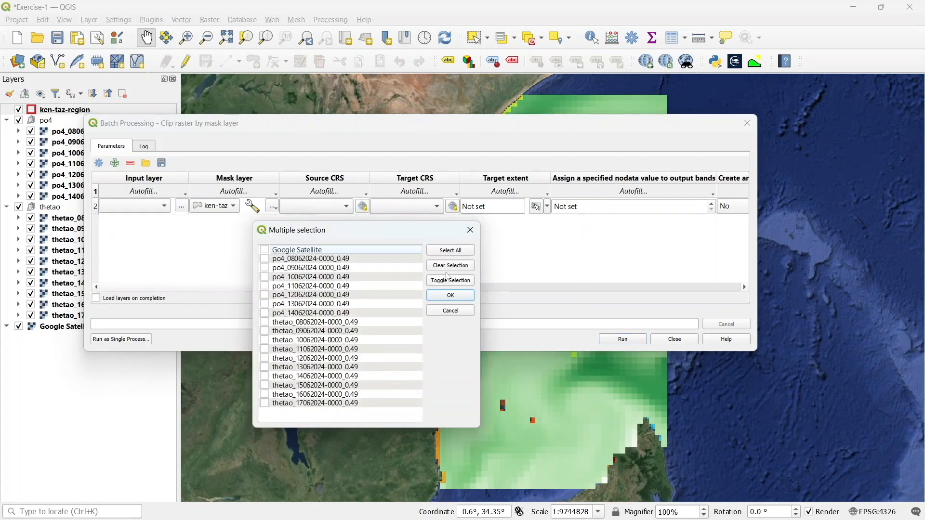
left_click(460, 253)
left_click(264, 250)
left_click(465, 297)
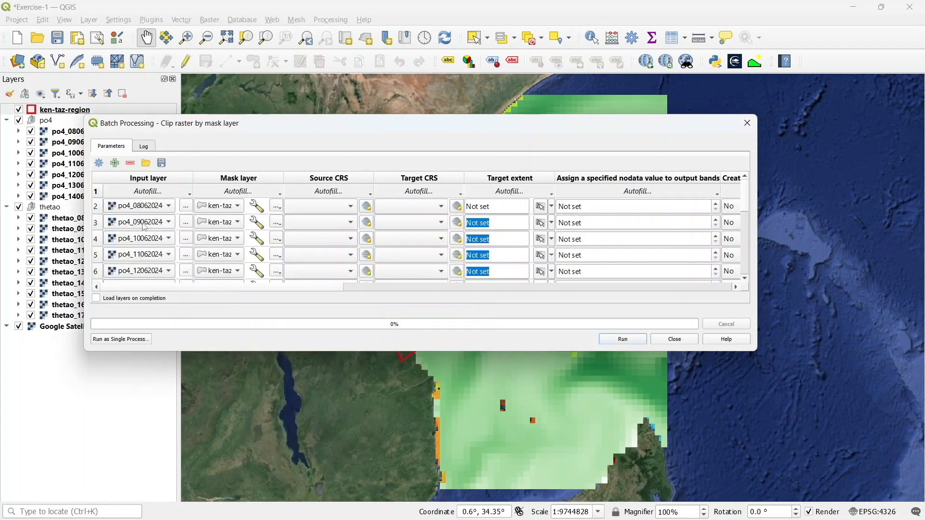
scroll(143, 244, "down", 1)
scroll(146, 247, "down", 1)
left_click(163, 245)
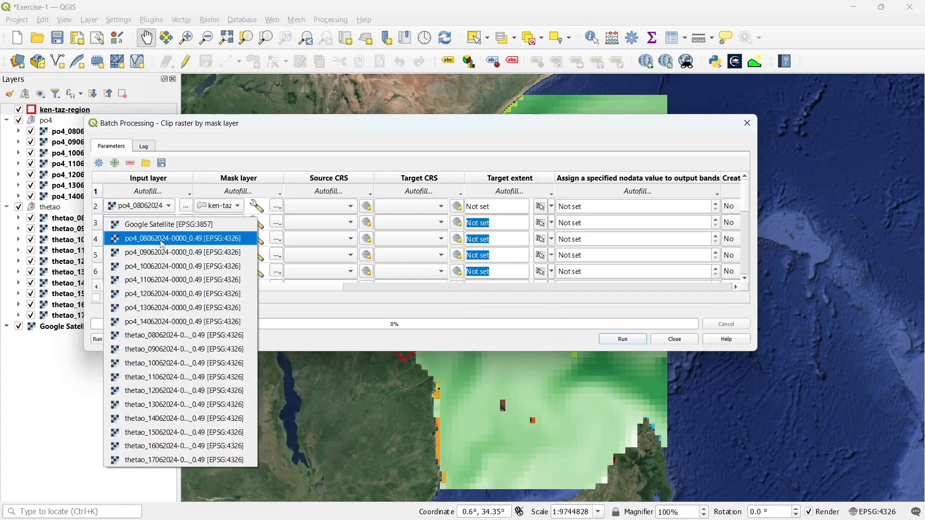
left_click(163, 267)
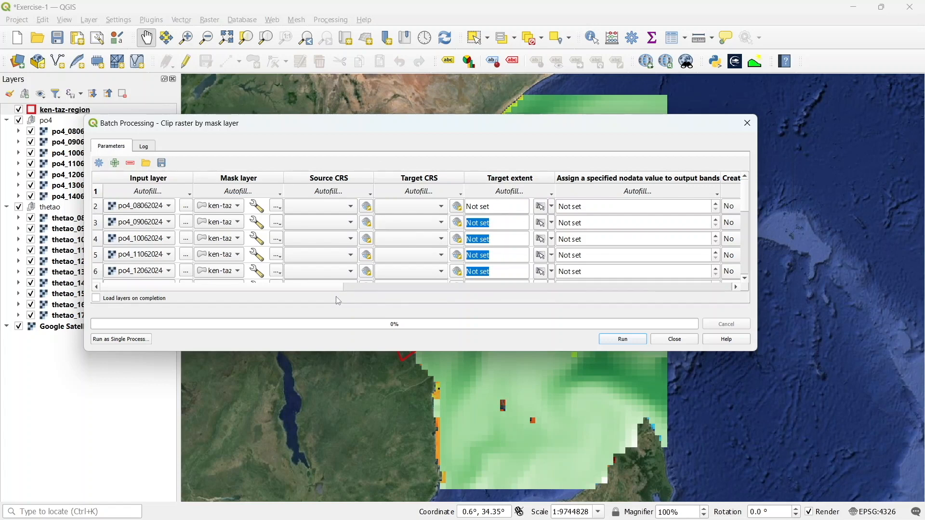
Set the first row's clipped output file to clip in the MarineData_Jun2024 QGIS-exercises folder
left_click_drag(332, 290, 712, 297)
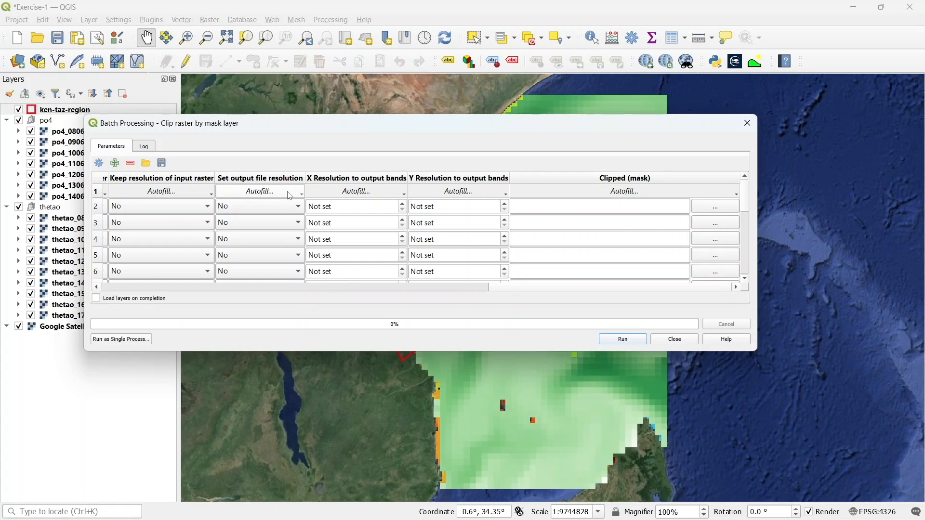
left_click(706, 210)
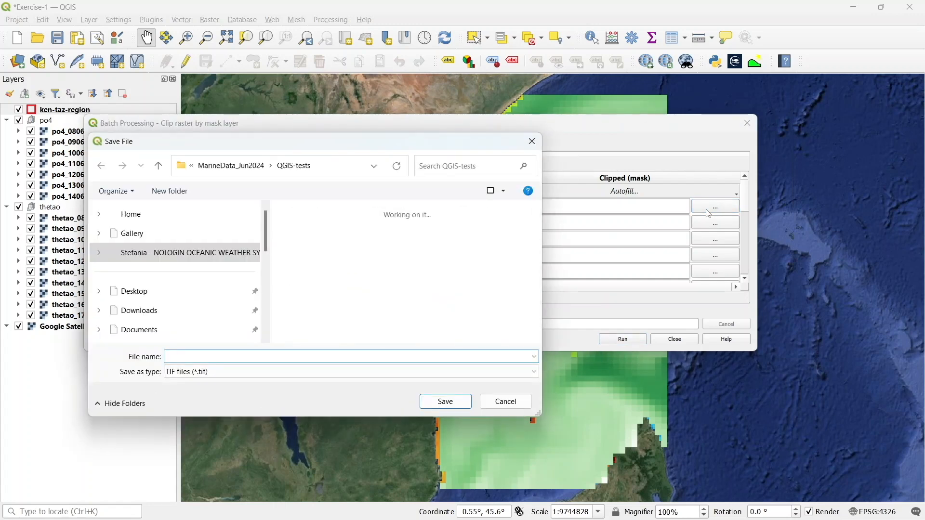
left_click(240, 166)
double_click(324, 249)
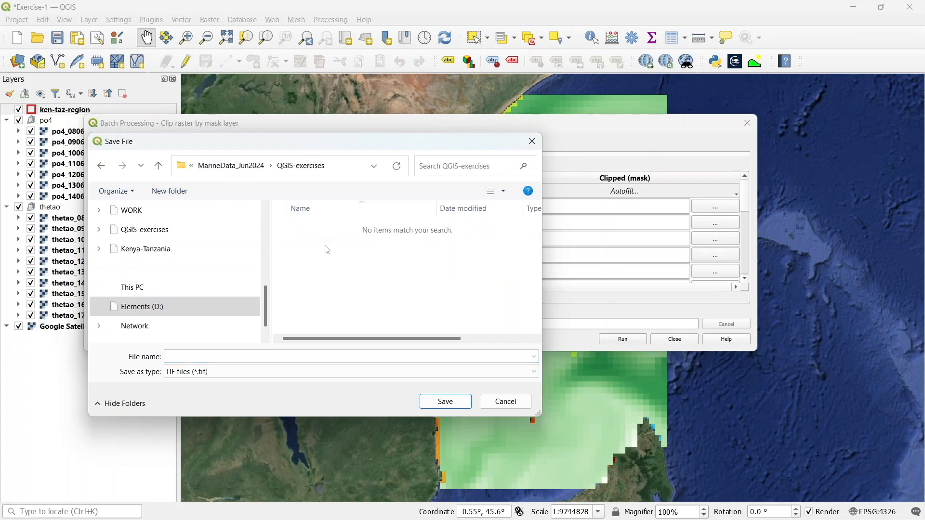
left_click(209, 359)
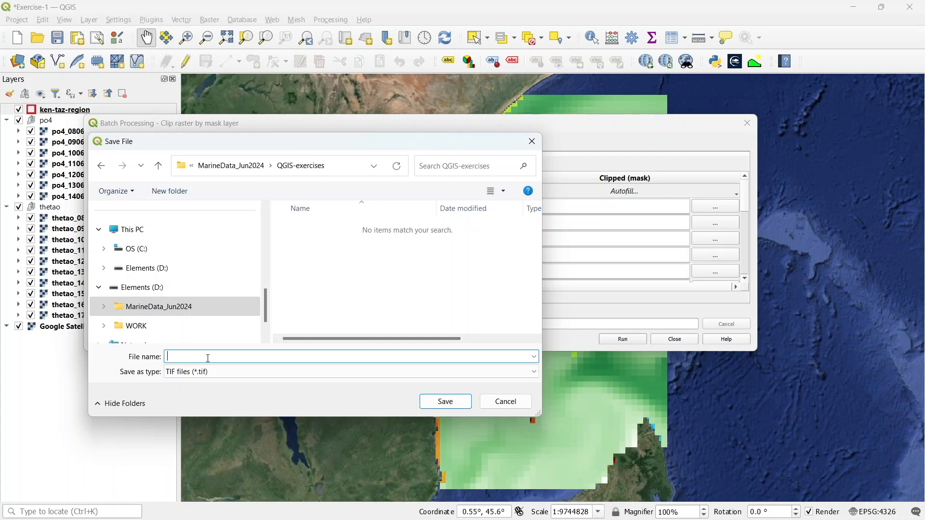
type("clip_")
left_click(436, 398)
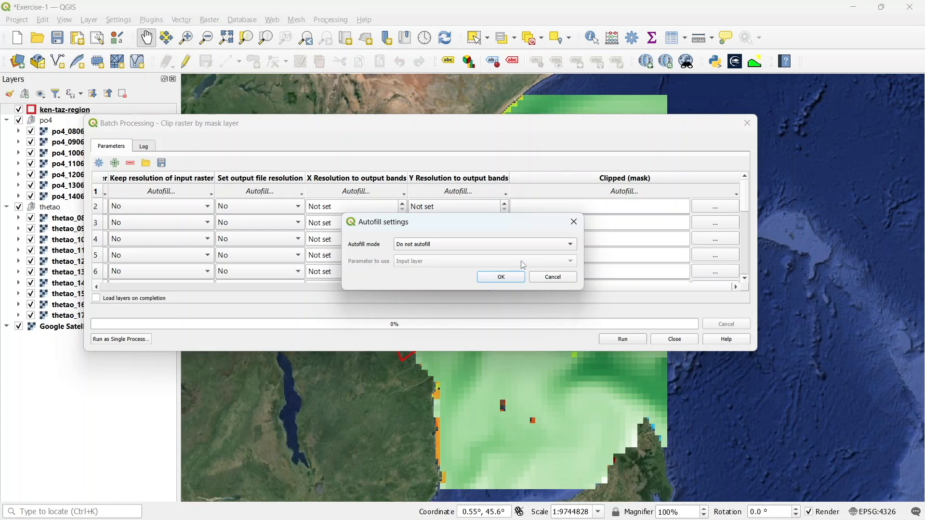
Autofill the clipped output names by filling with parameter values from the Input layer
left_click(528, 247)
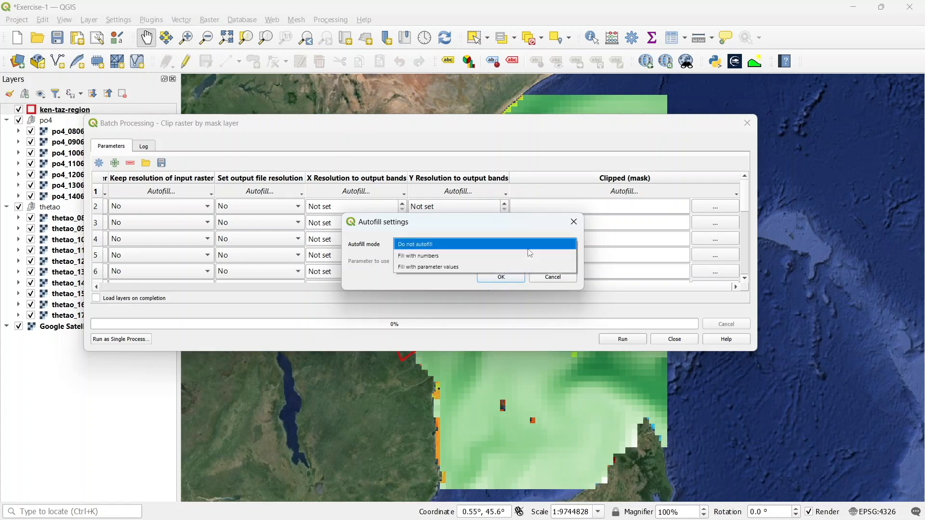
left_click(459, 268)
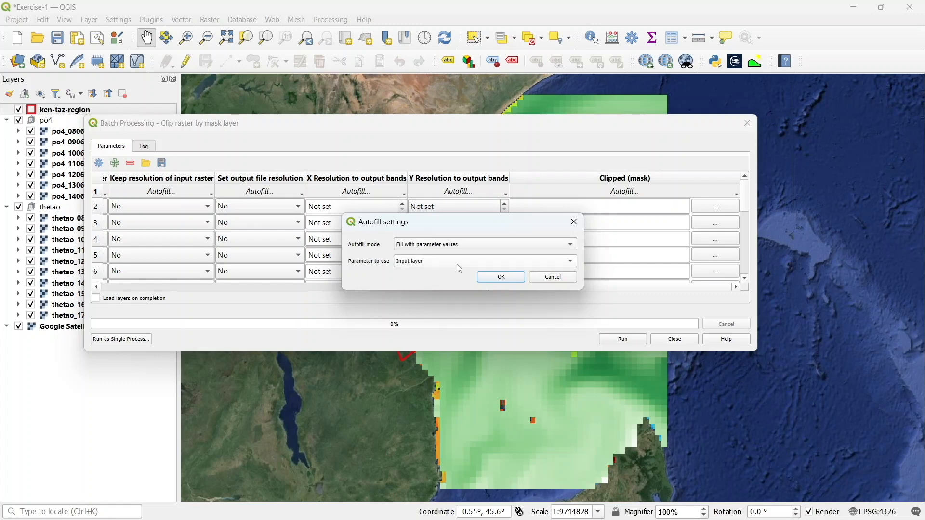
left_click(477, 261)
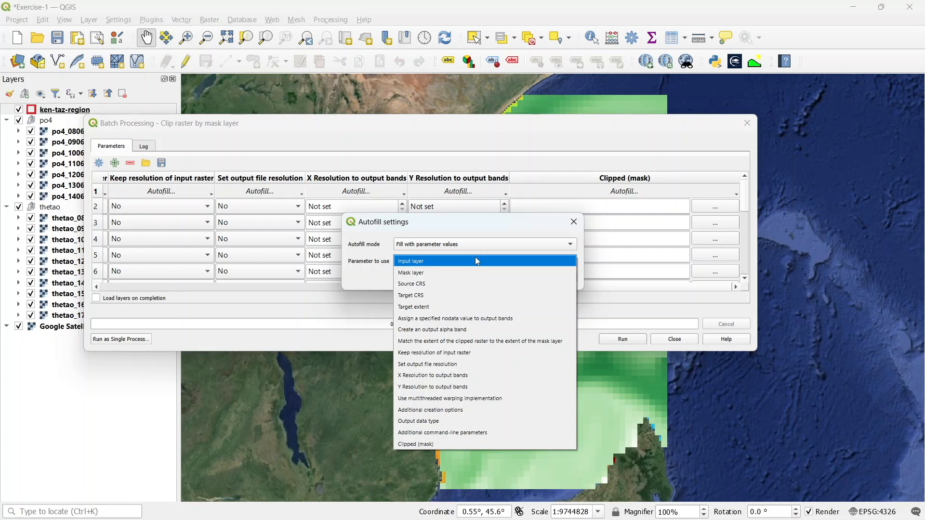
left_click(477, 261)
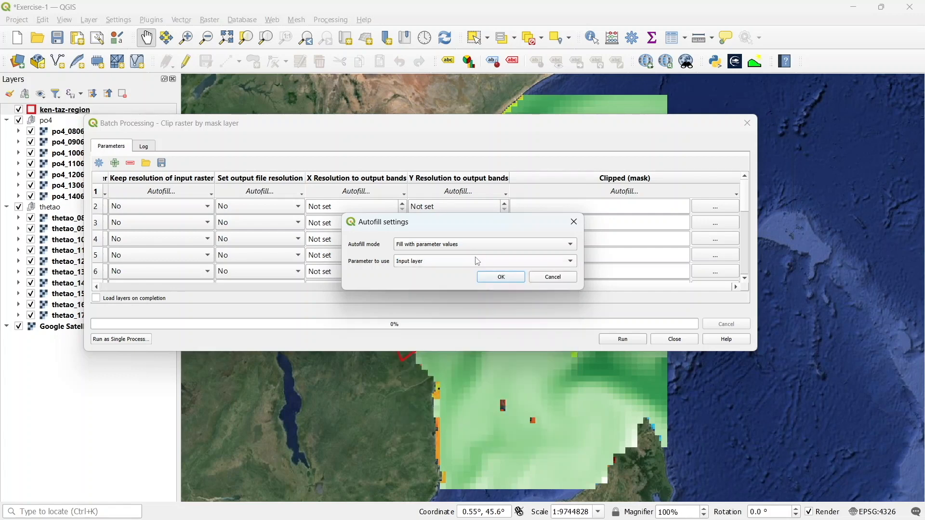
left_click(510, 278)
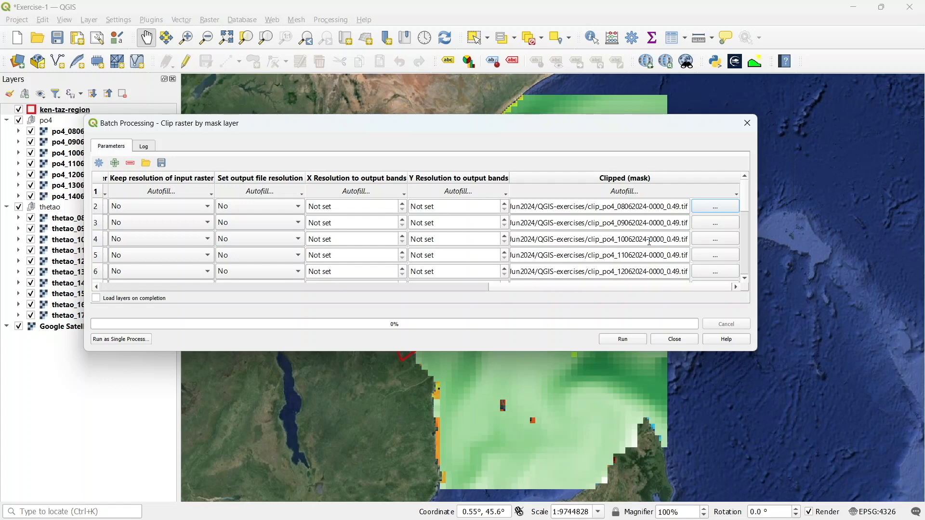
Enable loading layers on completion and run the batch clip
left_click(99, 302)
left_click(625, 341)
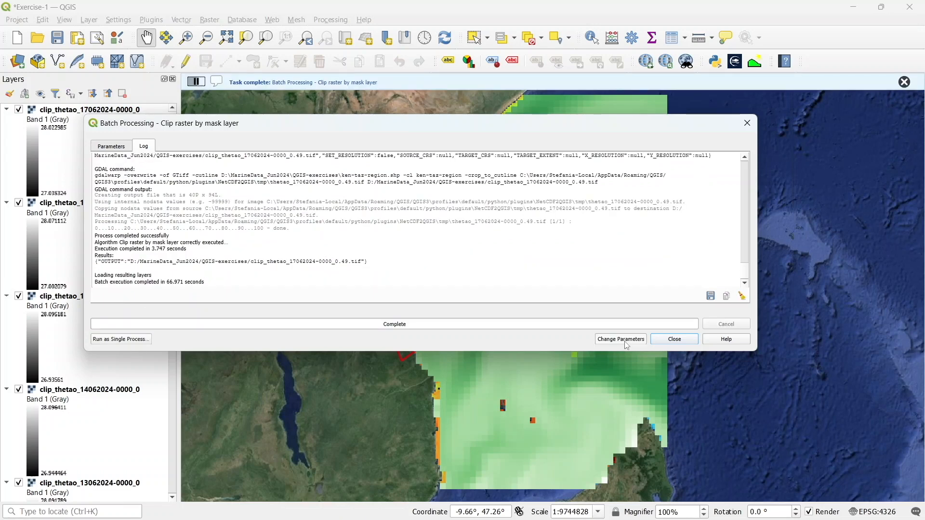
Close the batch clip dialog and collapse the legends of all clipped thetao and po4 layers
left_click(675, 340)
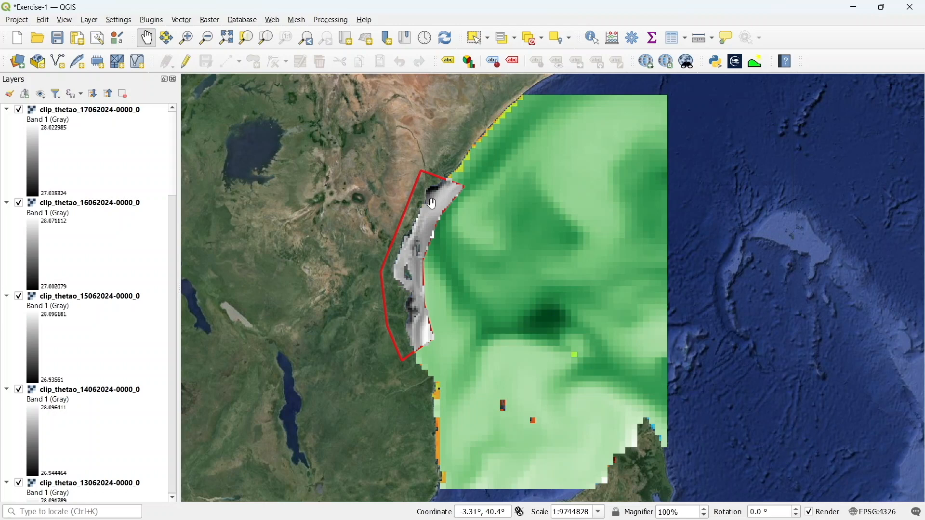
left_click(19, 110)
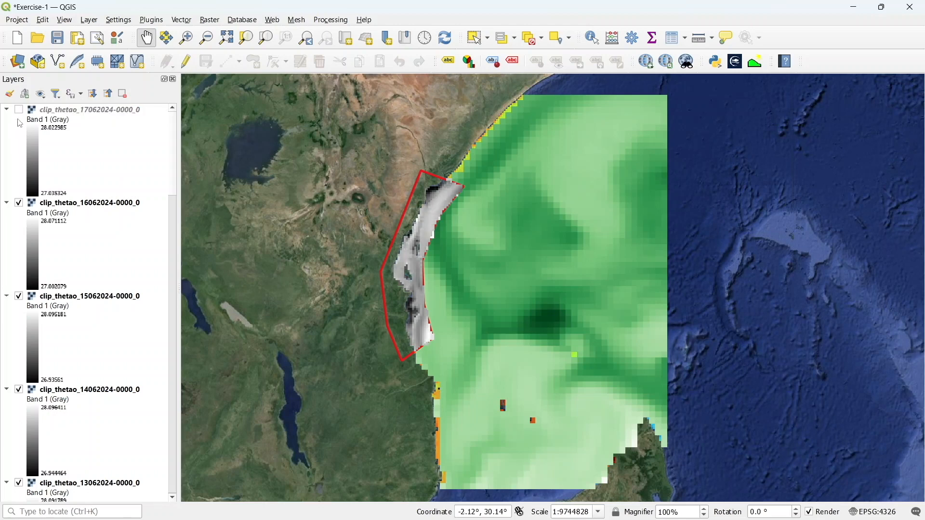
left_click(19, 110)
left_click(7, 110)
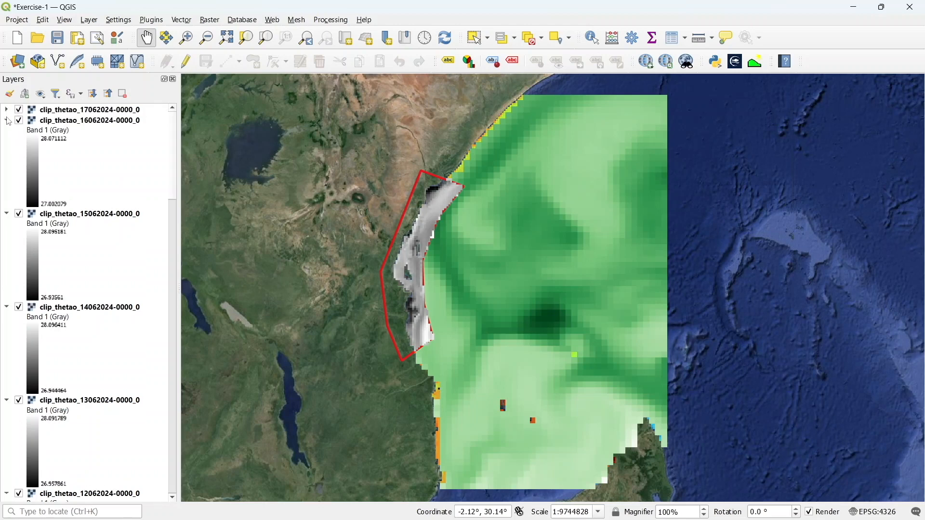
left_click(7, 121)
left_click(6, 132)
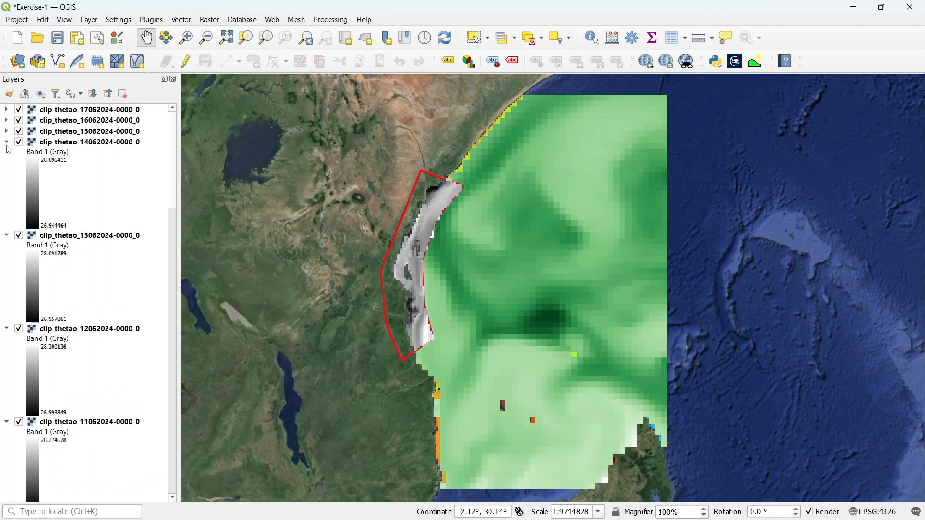
left_click(6, 144)
left_click(7, 154)
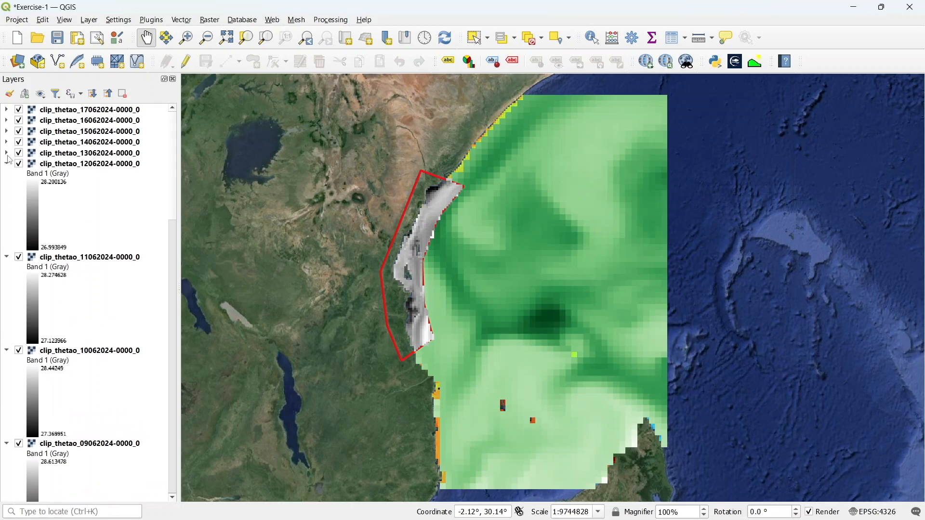
left_click(7, 165)
left_click(6, 175)
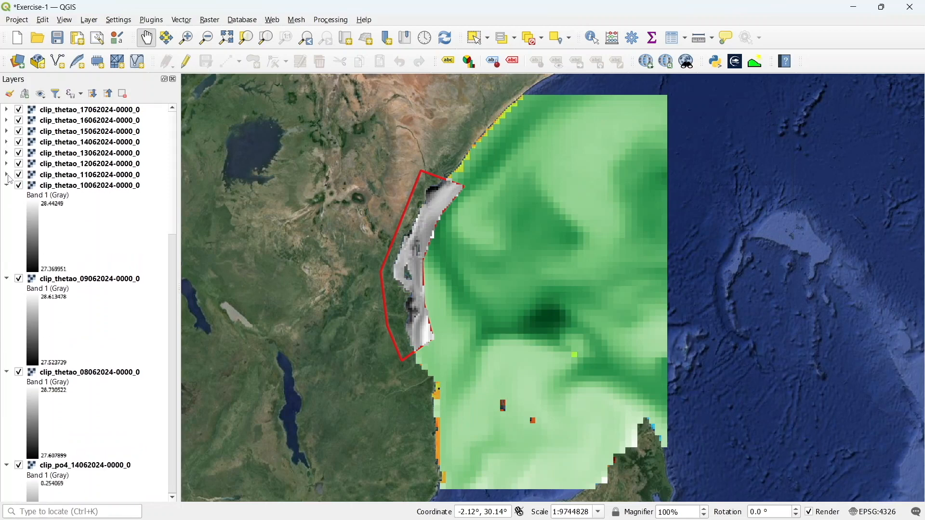
left_click(6, 186)
left_click(6, 196)
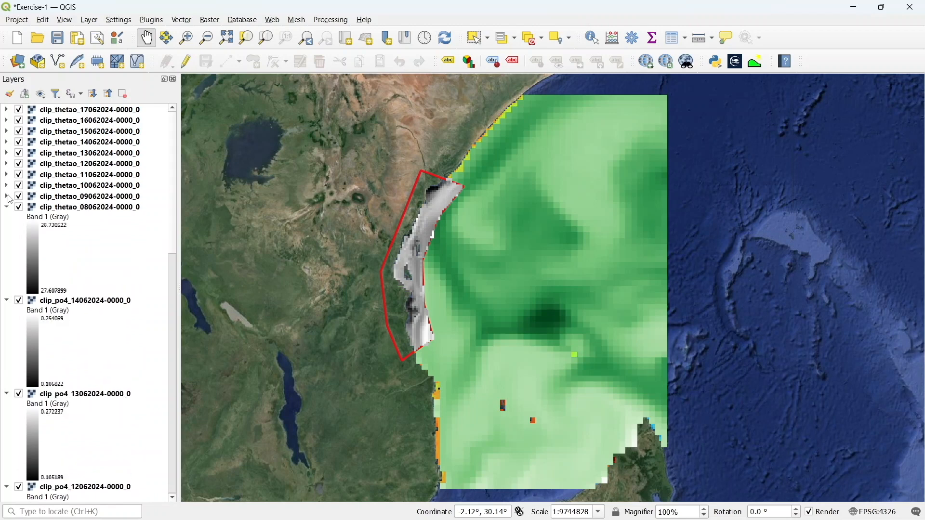
left_click(7, 208)
left_click(7, 218)
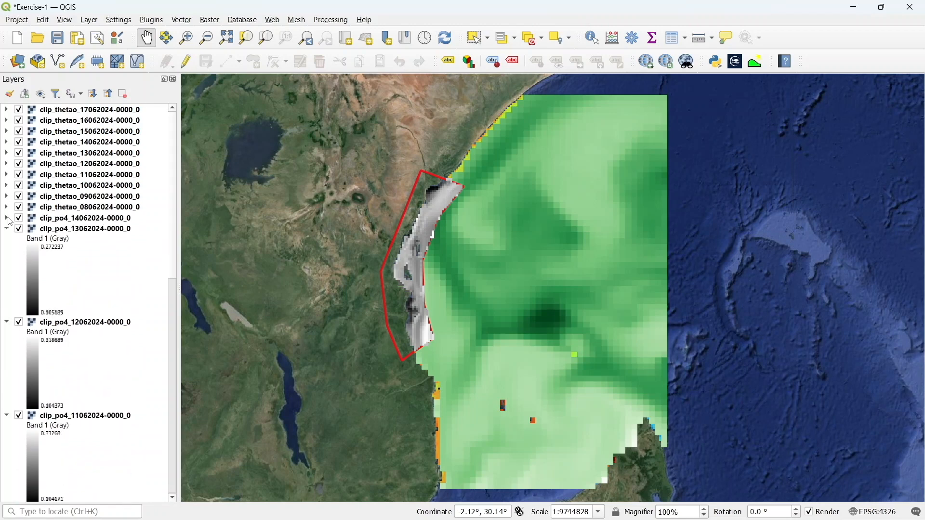
left_click(6, 229)
left_click(6, 240)
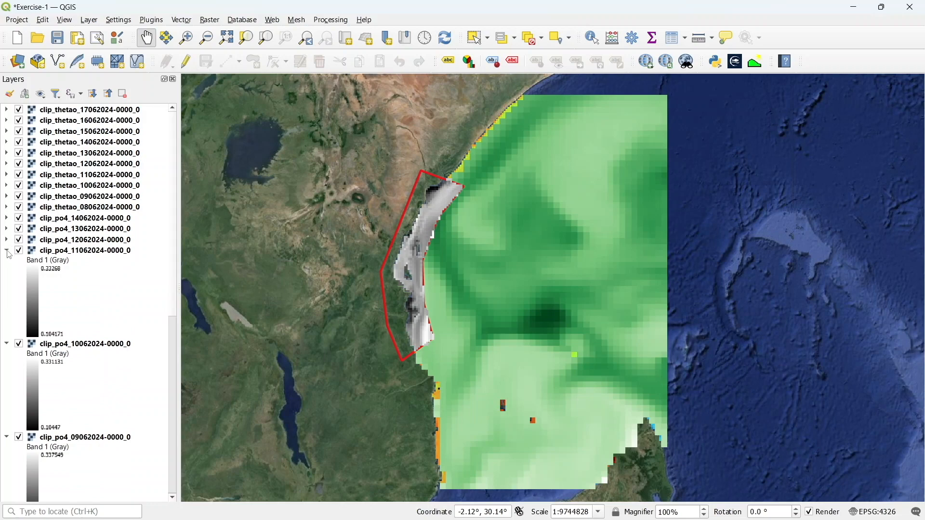
left_click(7, 251)
left_click(7, 262)
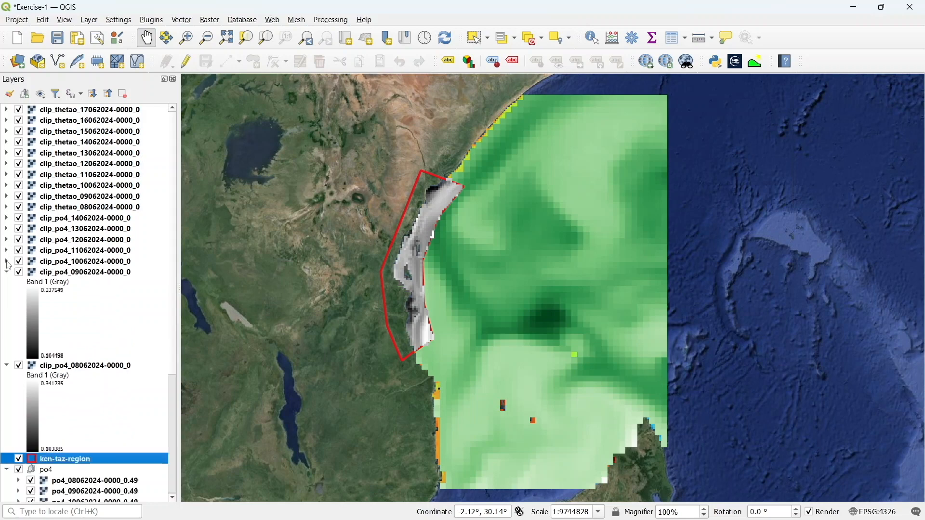
left_click(6, 273)
left_click(7, 284)
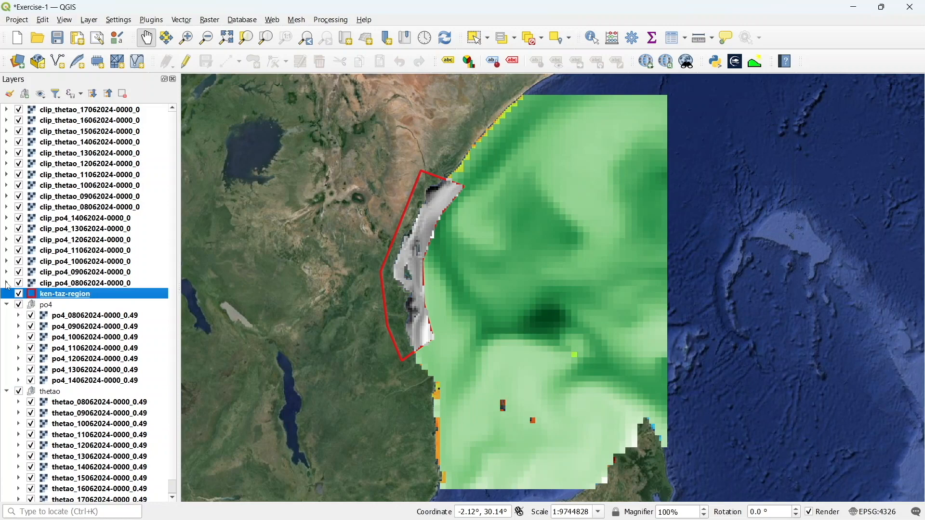
Hide the original po4 and thetao layer groups, showing only the clipped rasters over the coast
left_click(19, 305)
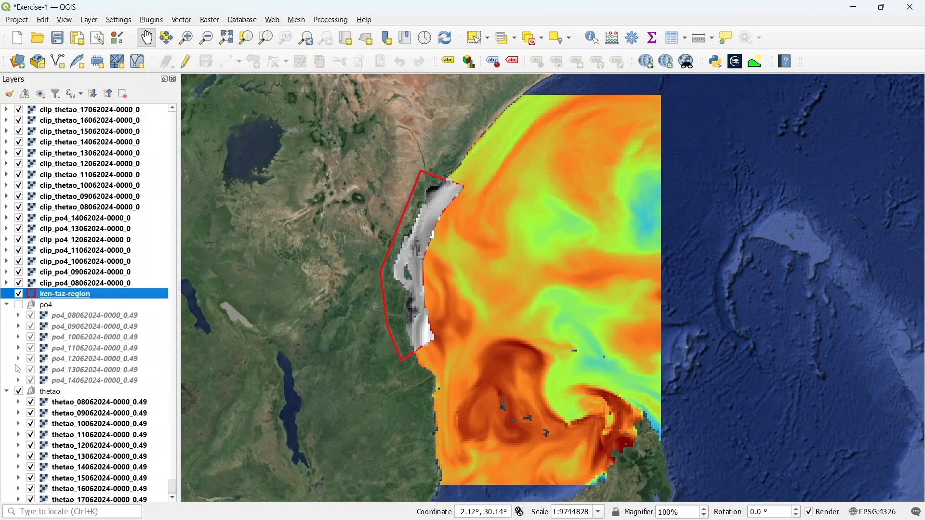
left_click(19, 392)
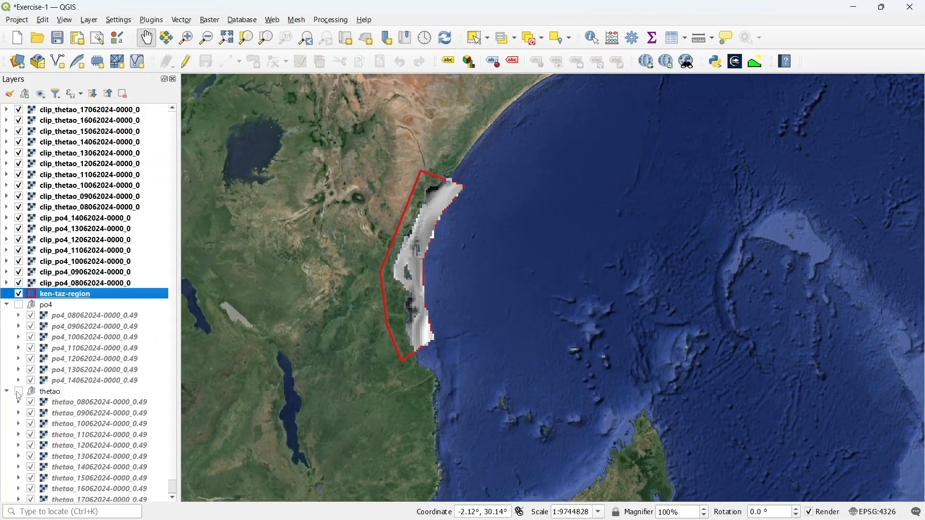
scroll(355, 314, "up", 2)
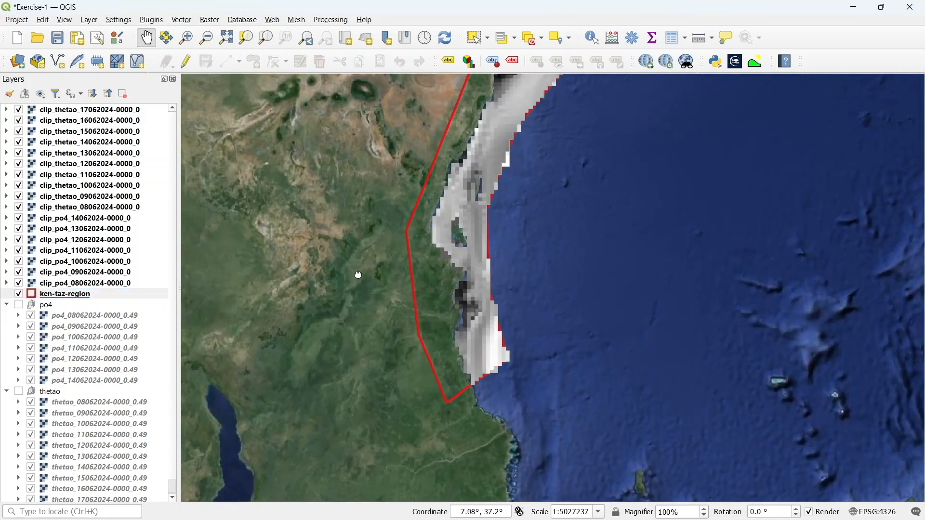
left_click_drag(358, 275, 369, 351)
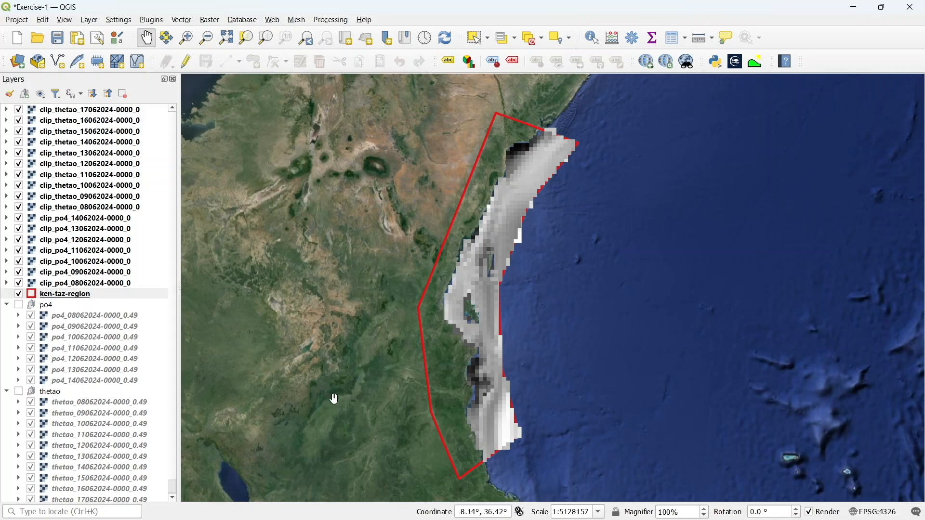
left_click(72, 318)
right_click(72, 320)
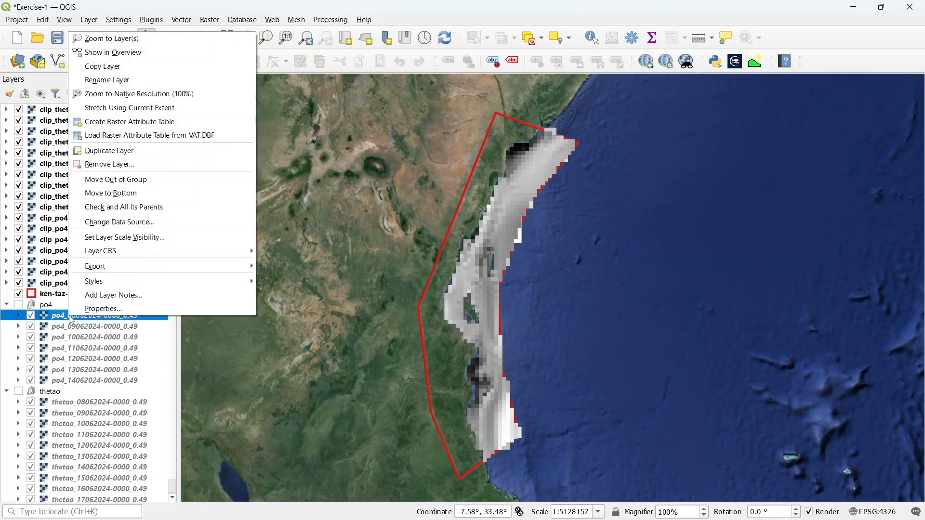
mouse_move(113, 288)
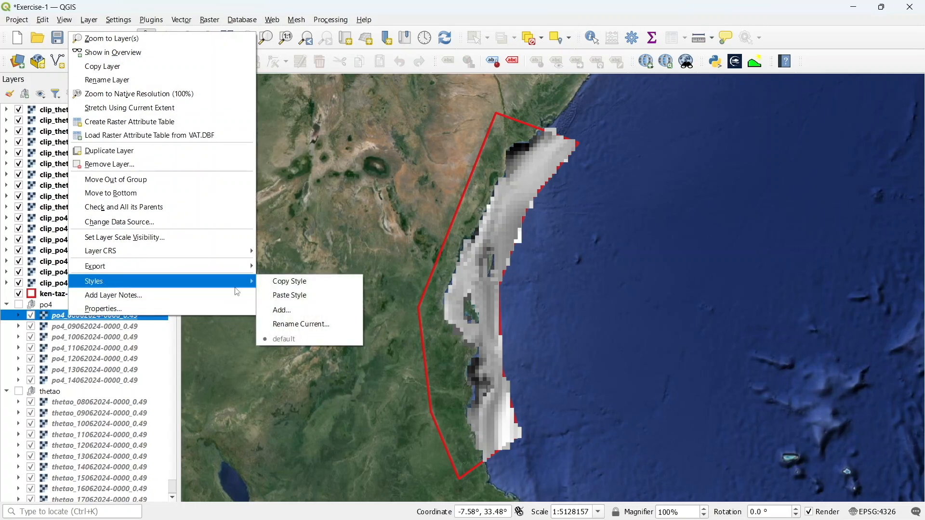
left_click(274, 282)
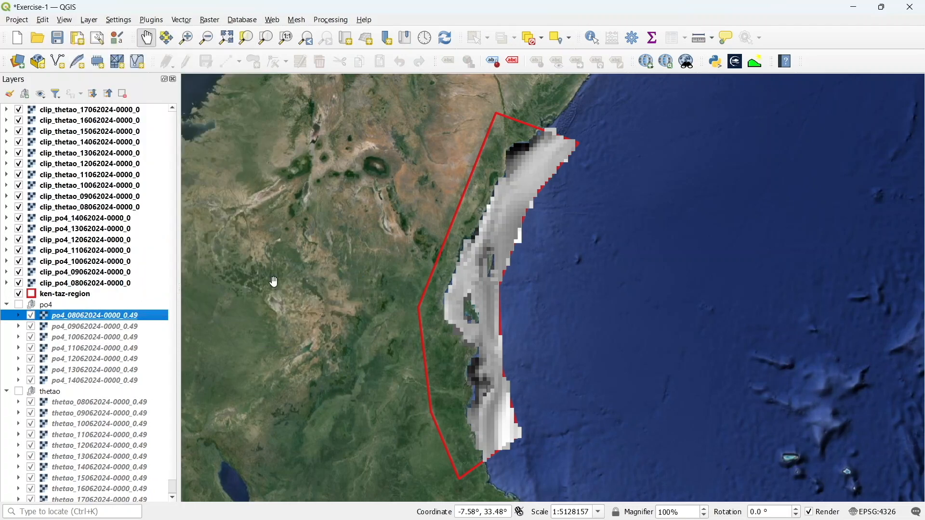
Select all seven clip_po4 layers and paste the copied po4 style onto them
left_click(83, 220)
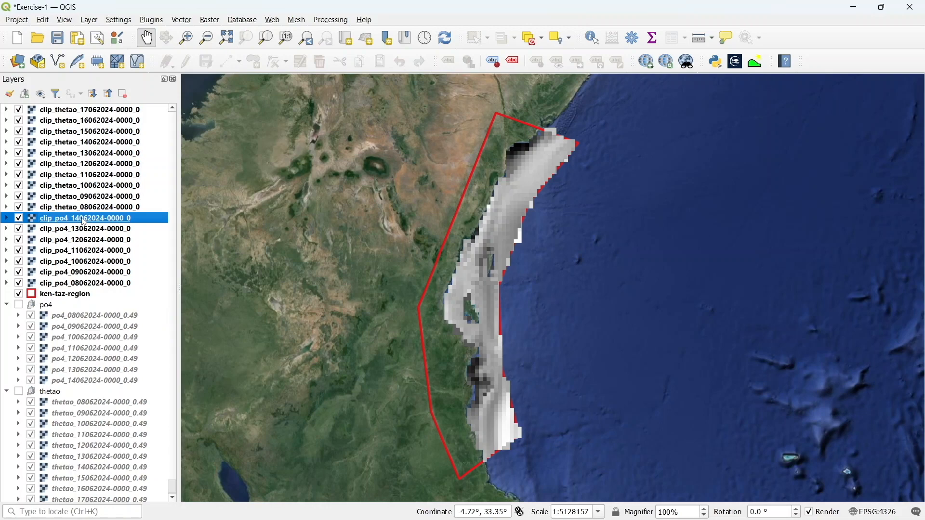
key("shift+Down")
key("shift+Down")
key("shift+Down")
key("shift+Down")
key("shift+Down")
key("shift+Down")
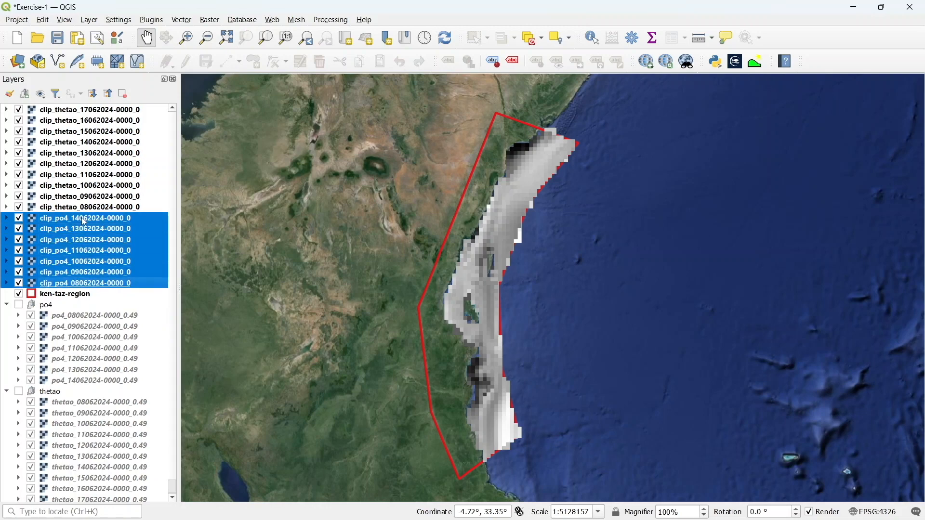
right_click(84, 221)
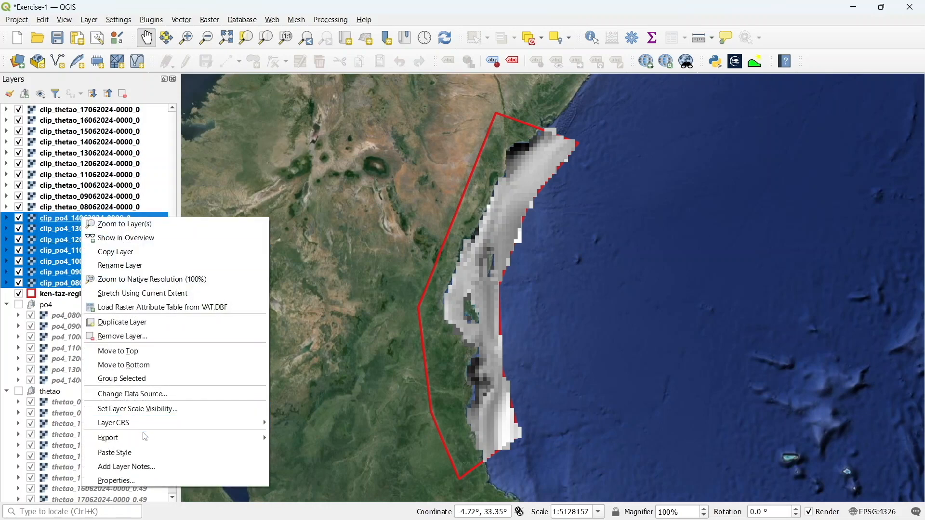
left_click(144, 455)
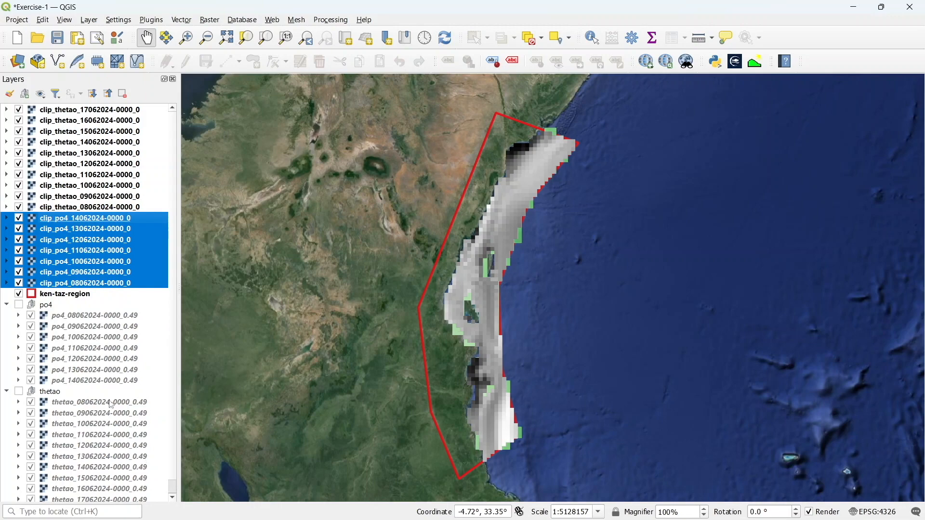
left_click(96, 403)
right_click(95, 403)
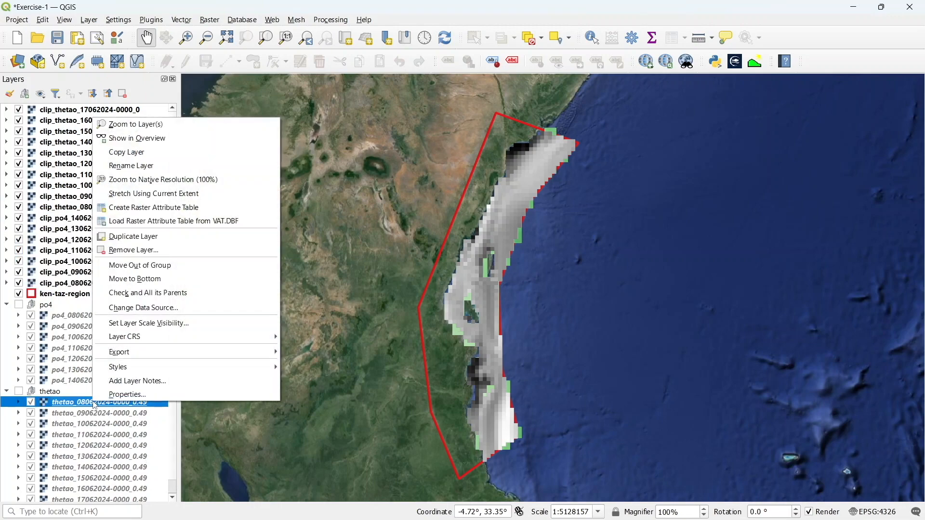
mouse_move(123, 373)
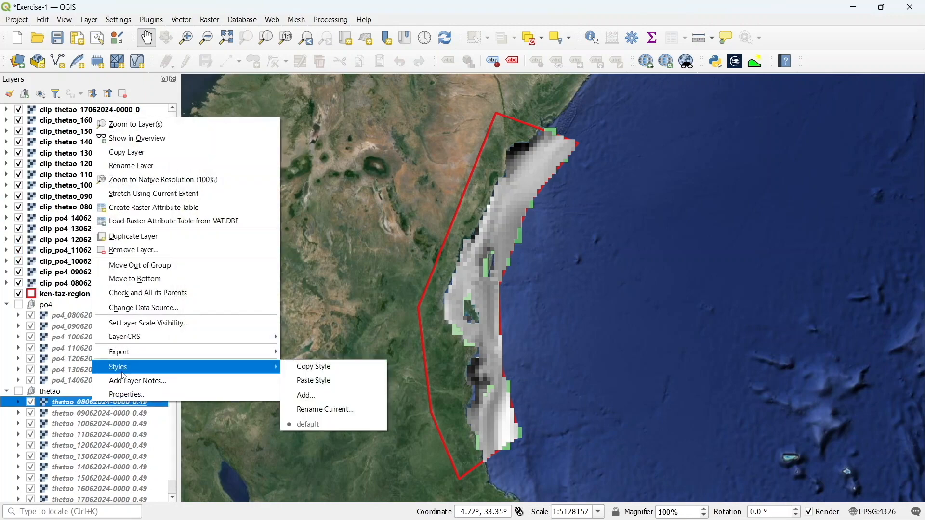
left_click(314, 369)
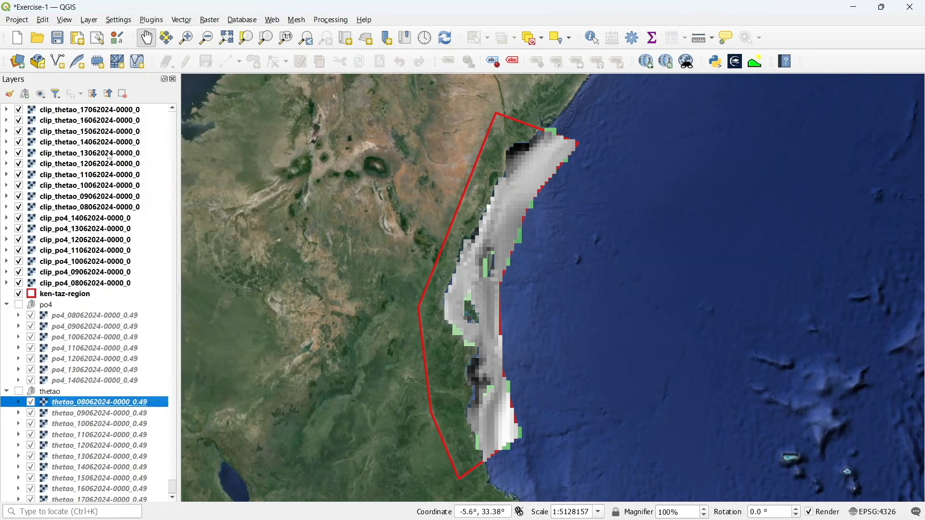
Select all ten clip_thetao layers and paste the copied thetao style onto them
left_click(84, 110)
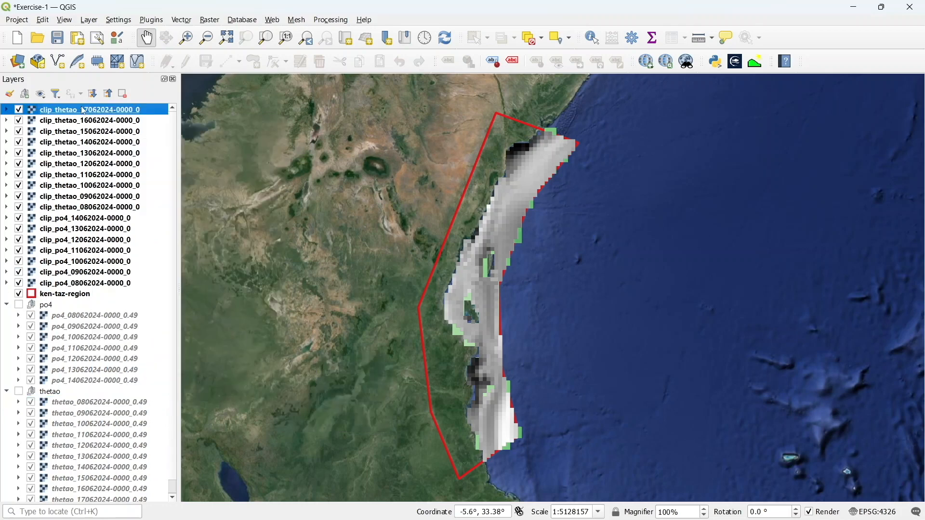
key("shift+Down")
key("shift+Down")
key("shift+Down")
key("shift+Down")
key("shift+Down")
key("shift+Down")
key("shift+Down")
key("shift+Down")
key("shift+Down")
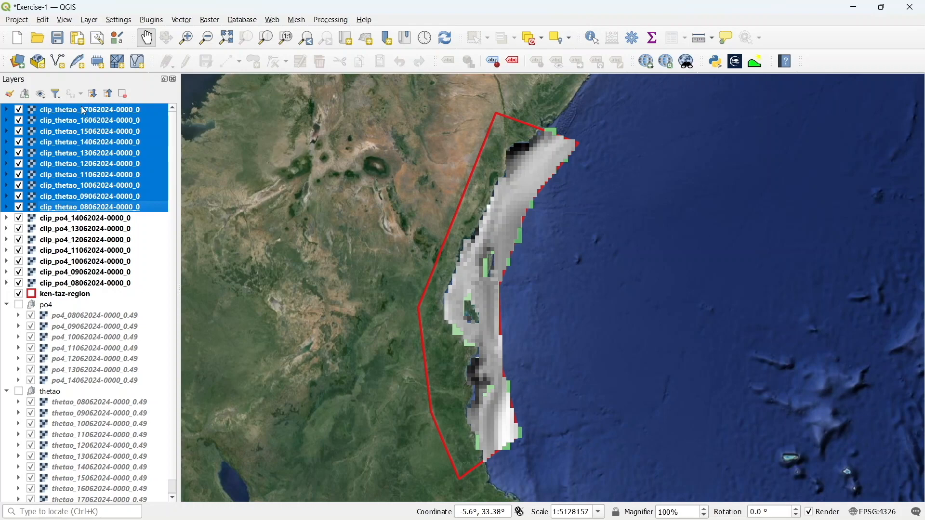
right_click(107, 112)
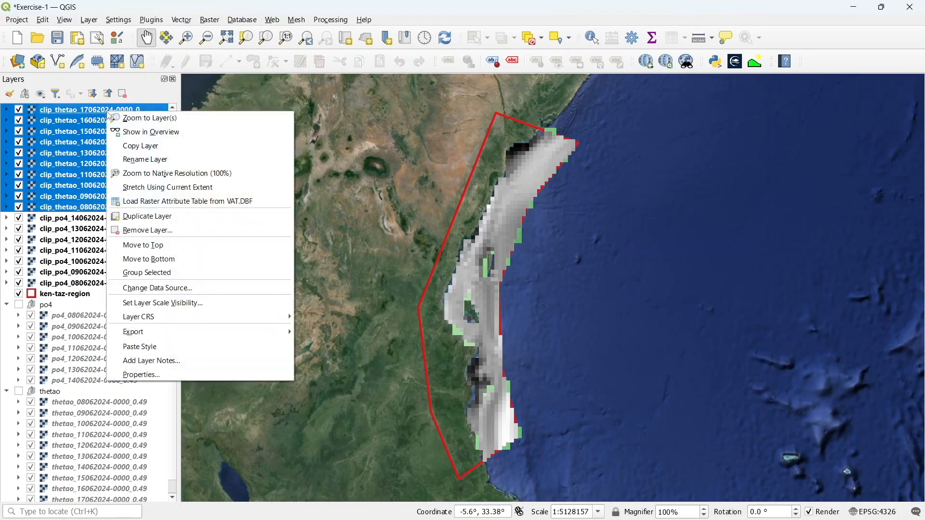
left_click(142, 347)
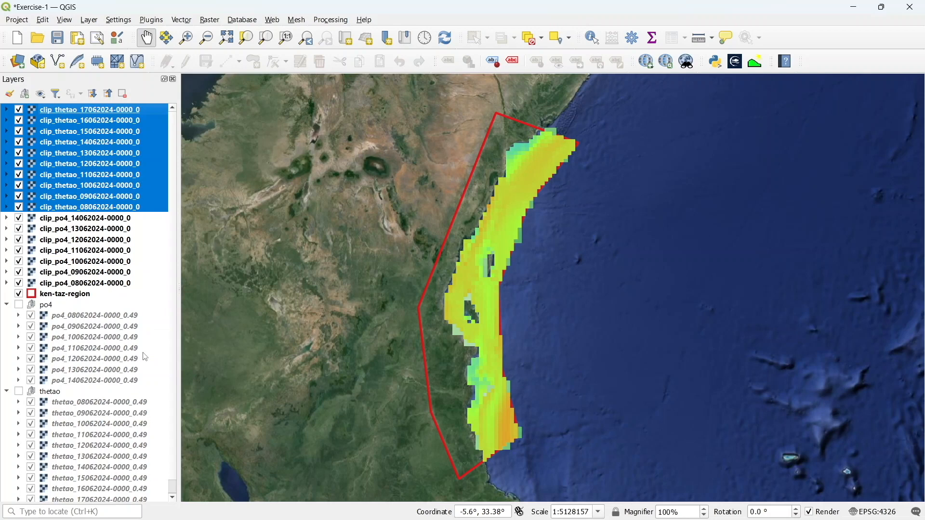
Hide the ken-taz-region polygon and all clip_po4 layers
left_click(21, 296)
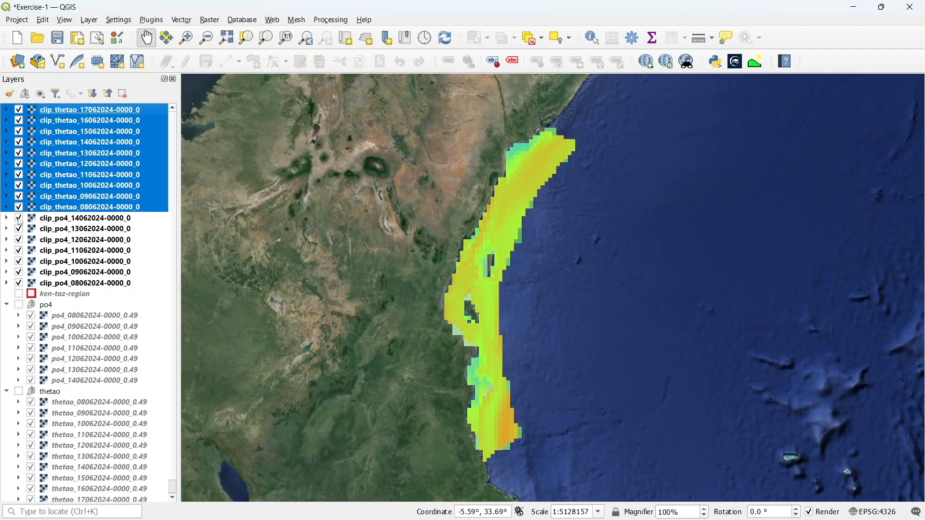
left_click(19, 219)
left_click(19, 230)
left_click(19, 243)
left_click(19, 251)
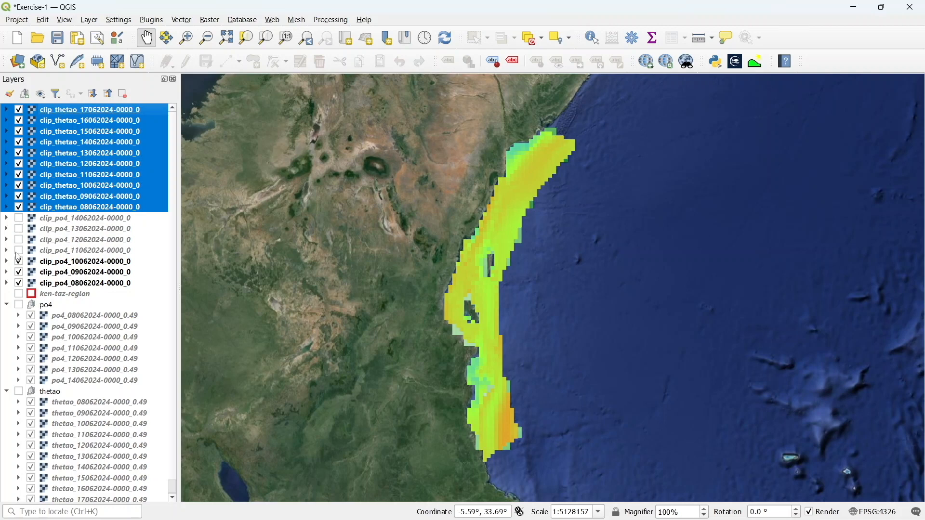
left_click(19, 262)
left_click(19, 273)
left_click(20, 284)
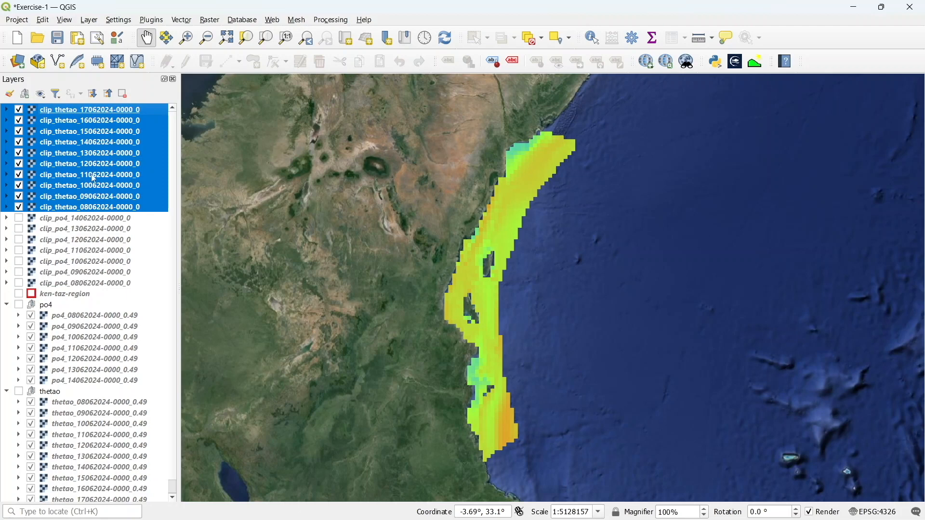
left_click(19, 110)
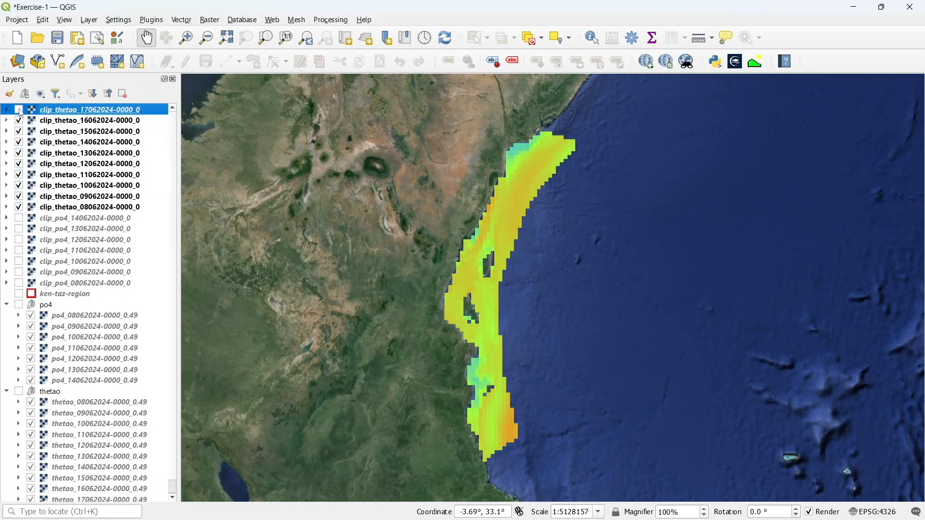
left_click(20, 120)
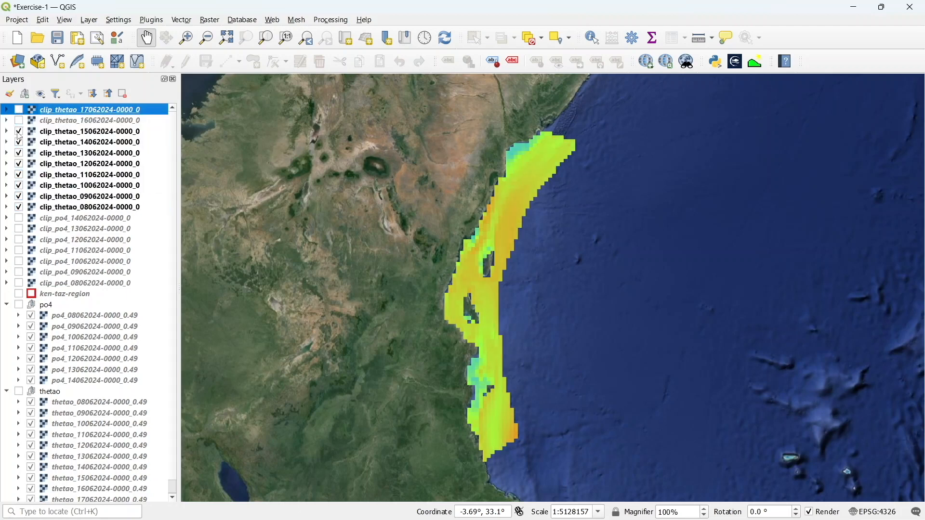
left_click(19, 132)
left_click(19, 142)
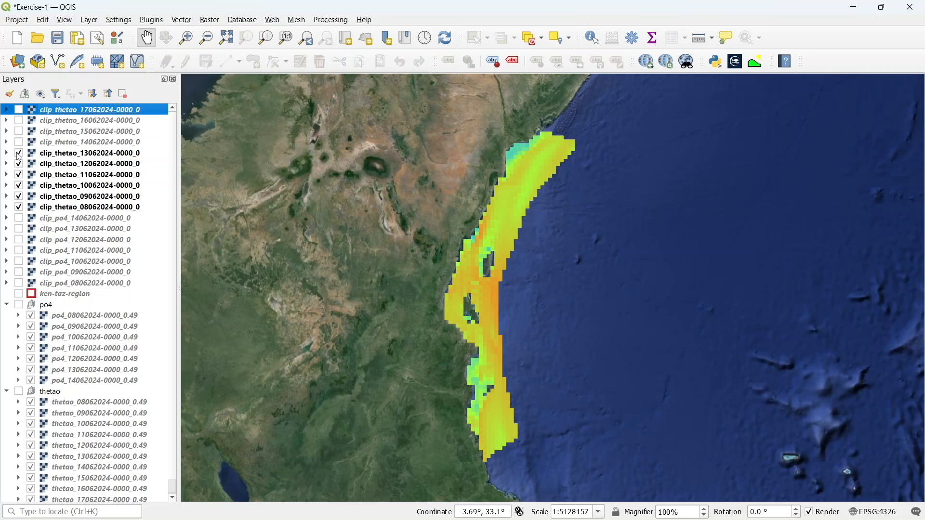
left_click(20, 154)
left_click(19, 165)
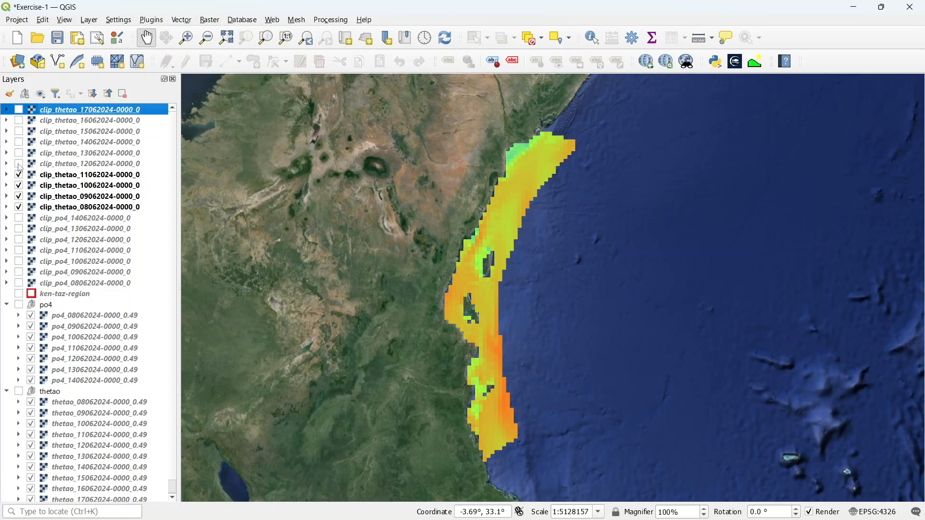
left_click(19, 175)
left_click(20, 186)
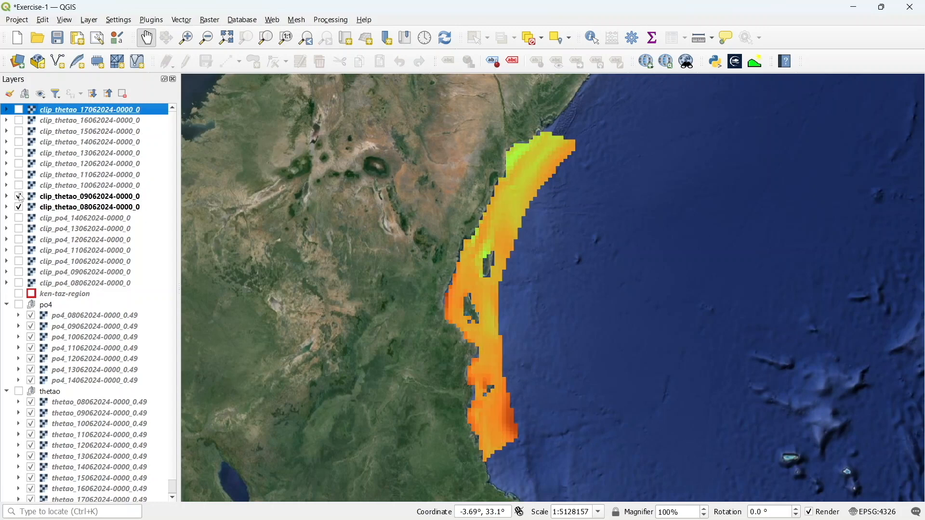
left_click(20, 197)
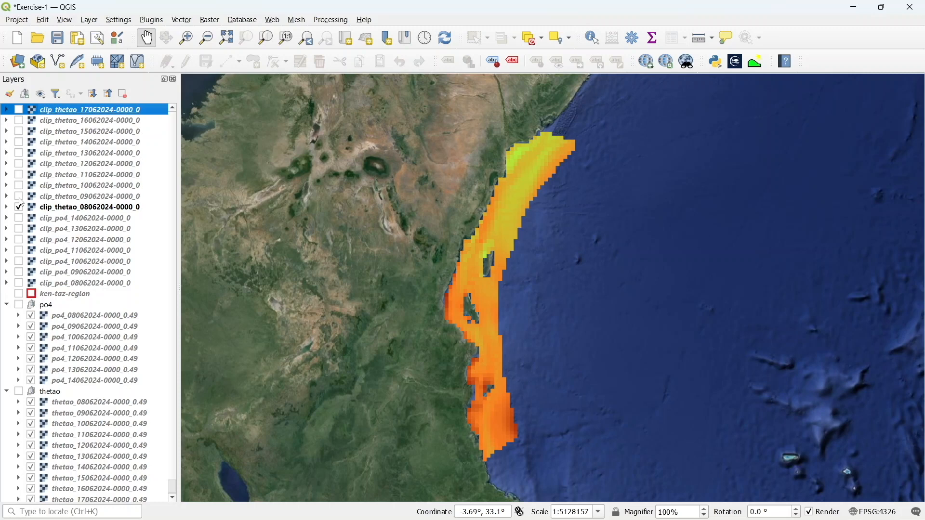
left_click(73, 211)
right_click(75, 213)
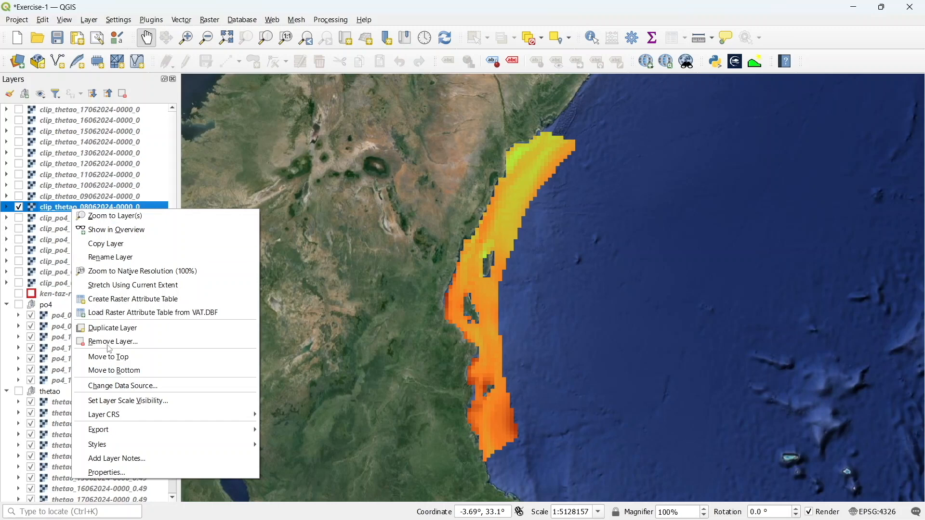
left_click(122, 475)
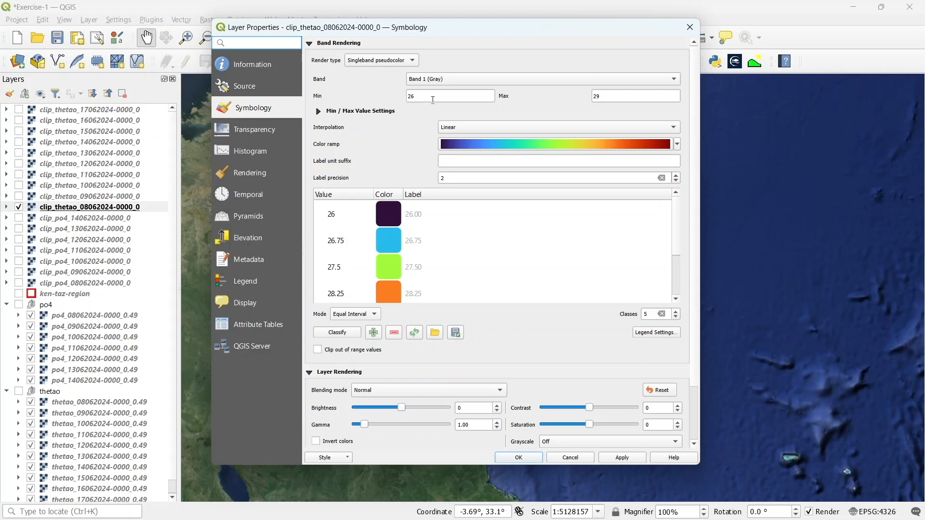
left_click(439, 97)
key("BackSpace")
type("1.7")
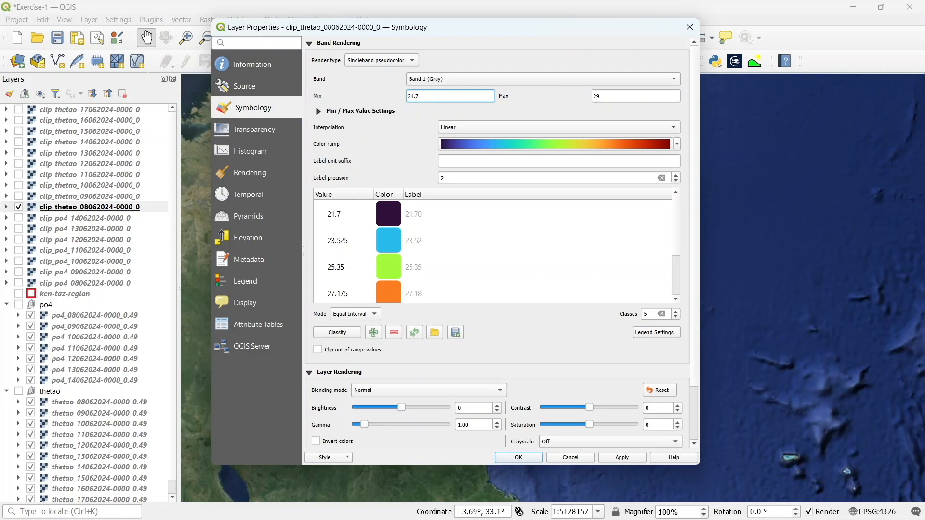
left_click(616, 96)
type(".6")
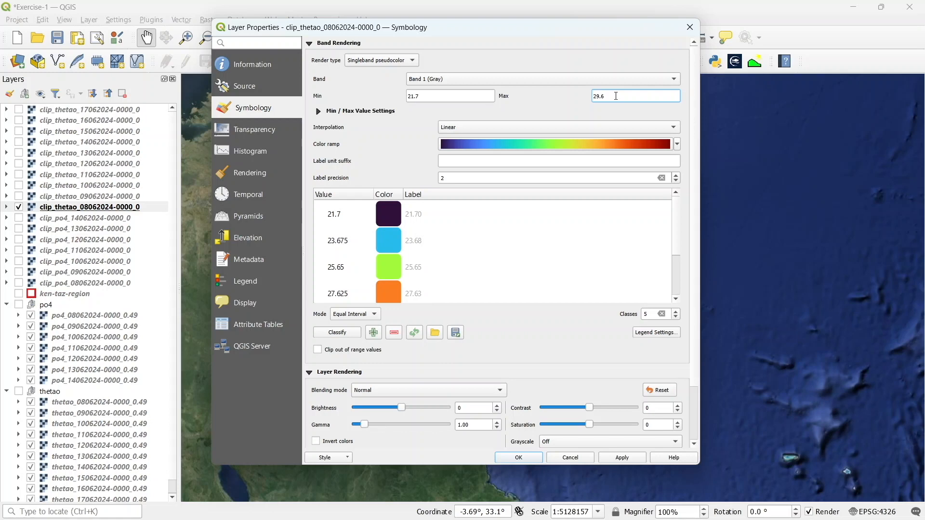
Expand the min/max value settings and switch the interpolation to Discrete
left_click(318, 112)
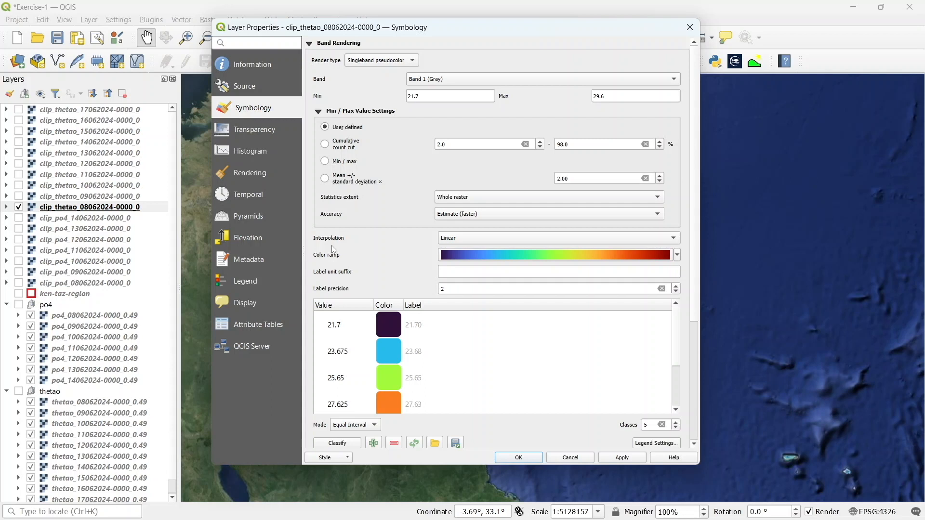
left_click(448, 239)
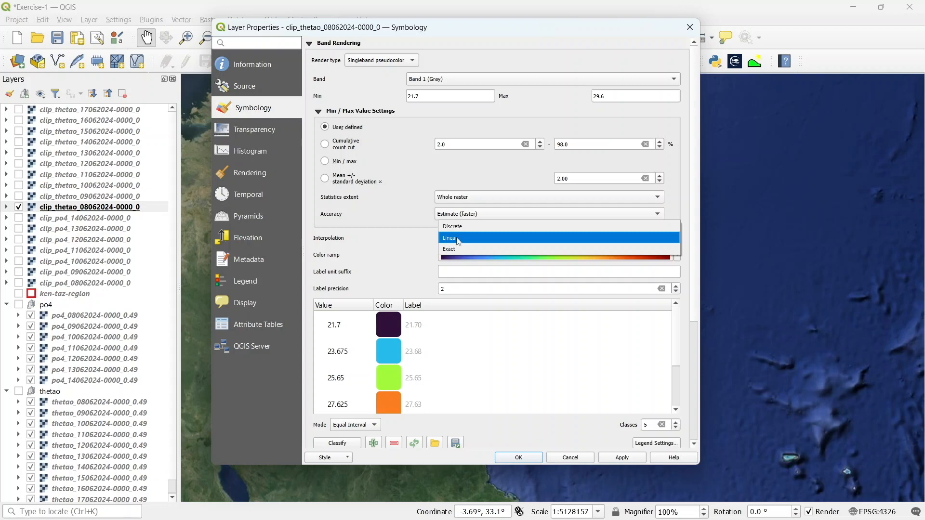
left_click(463, 227)
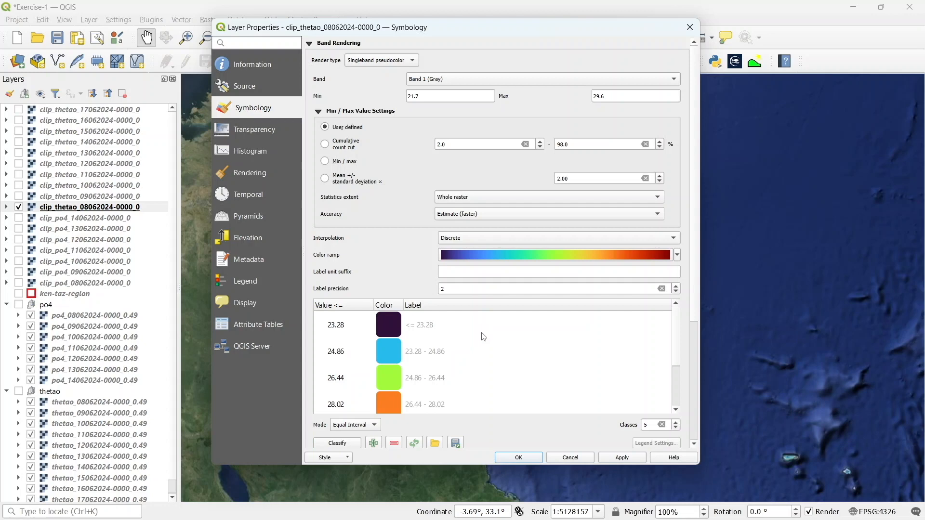
scroll(484, 337, "down", 1)
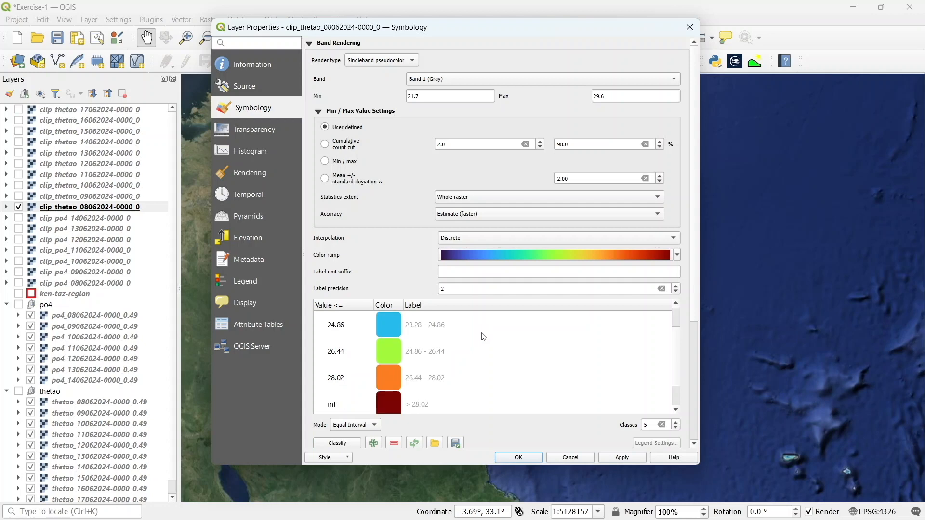
scroll(408, 342, "up", 1)
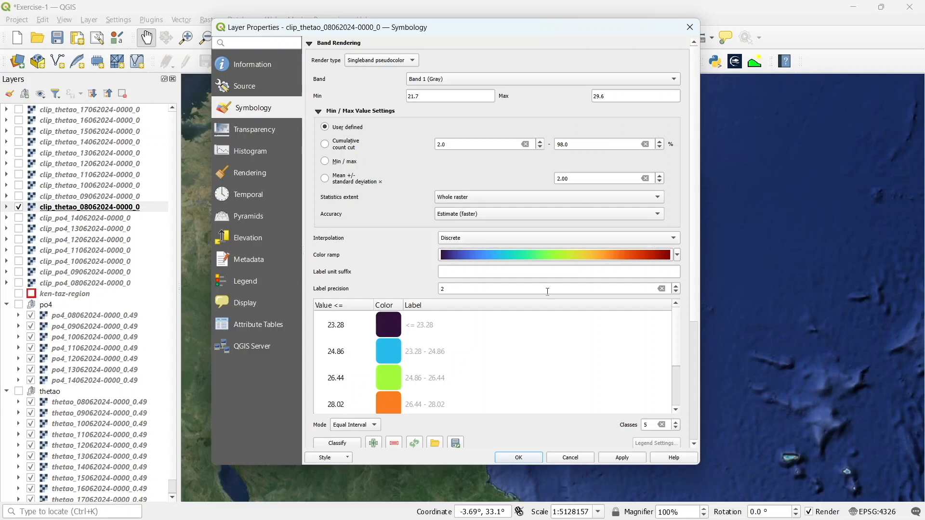
Reduce the number of classes to 3 and set the first class value to 21.7
left_click(676, 428)
left_click(676, 427)
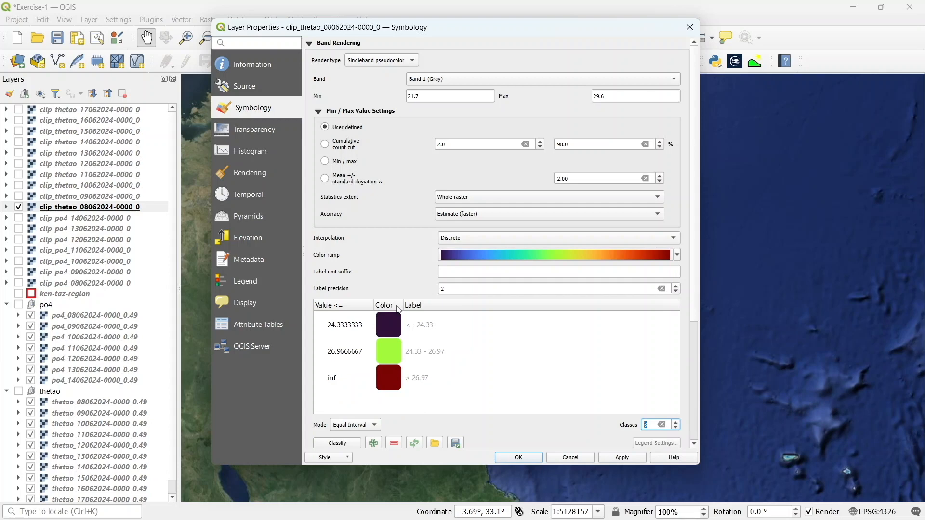
left_click(347, 328)
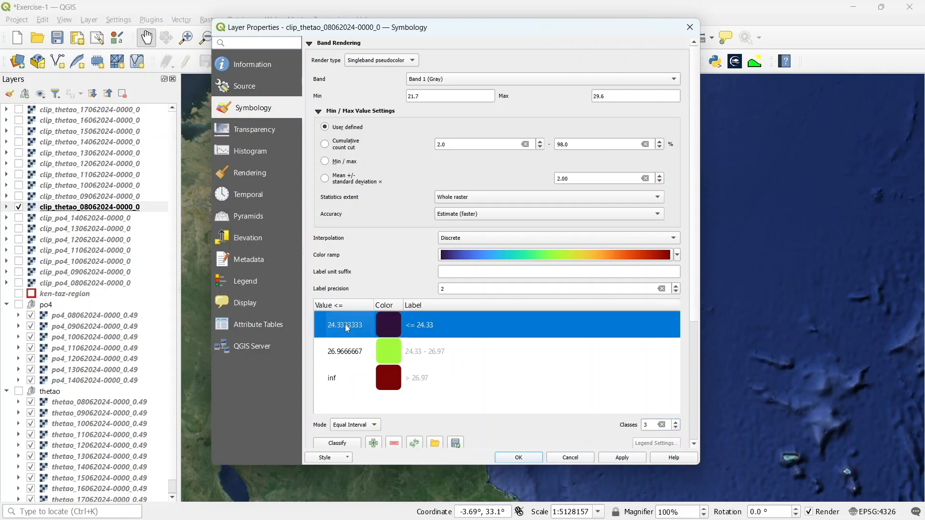
double_click(347, 328)
type("21")
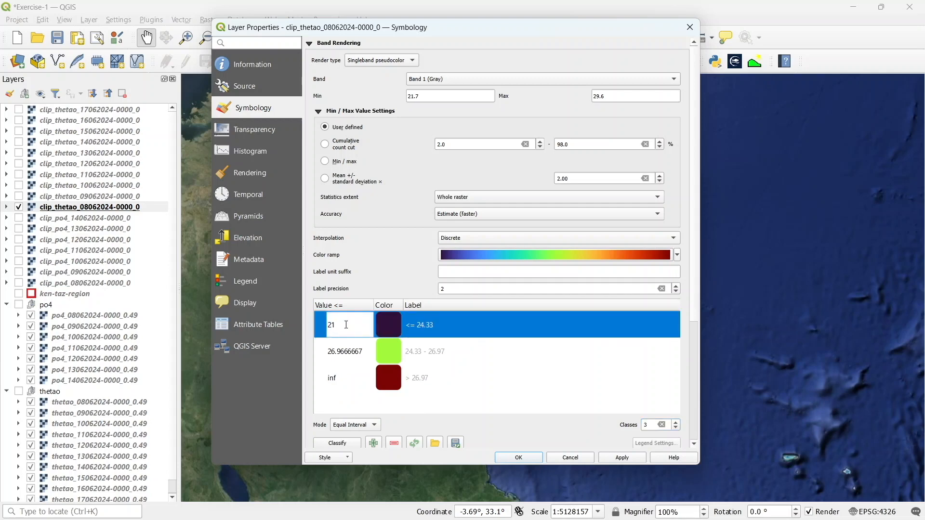
type(".7")
key("Return")
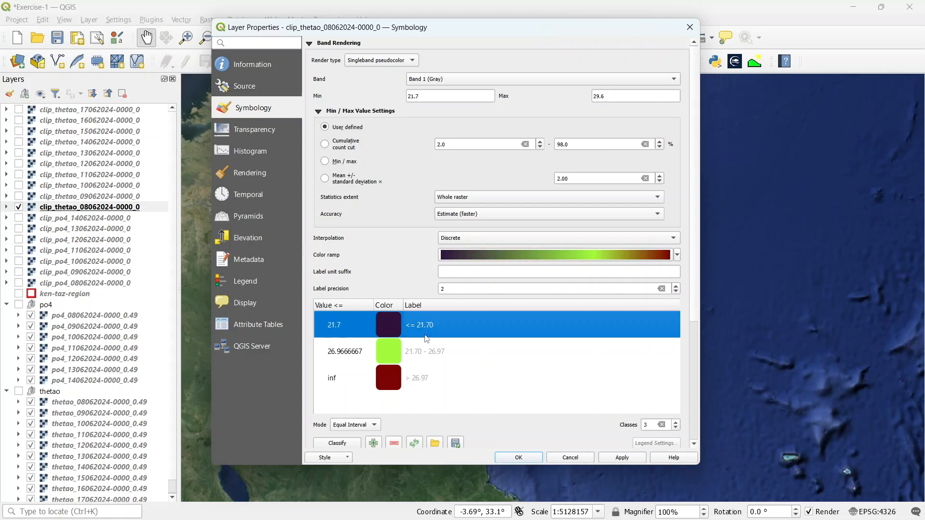
Change the first class colour to the blue #1f78b4 swatch
double_click(394, 322)
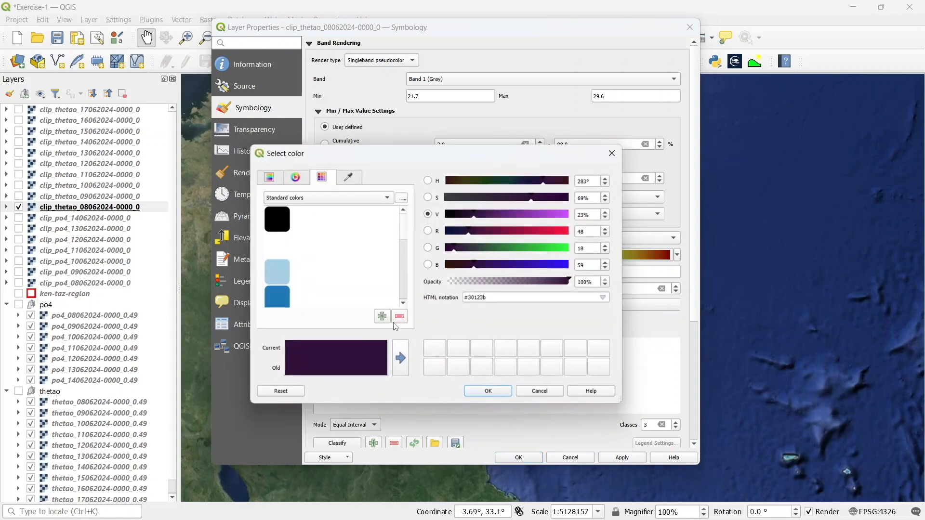
left_click(278, 299)
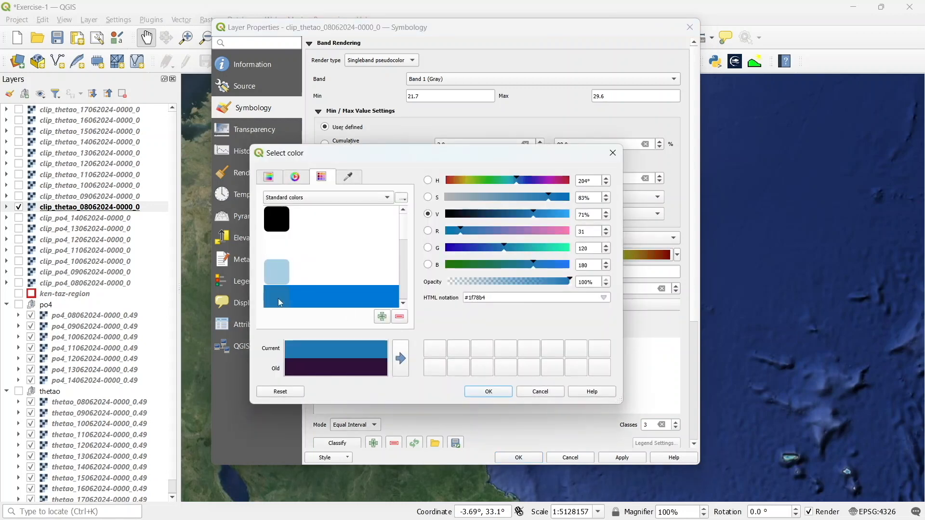
left_click(482, 394)
Begin editing the second class's label text by removing its final digit
double_click(390, 352)
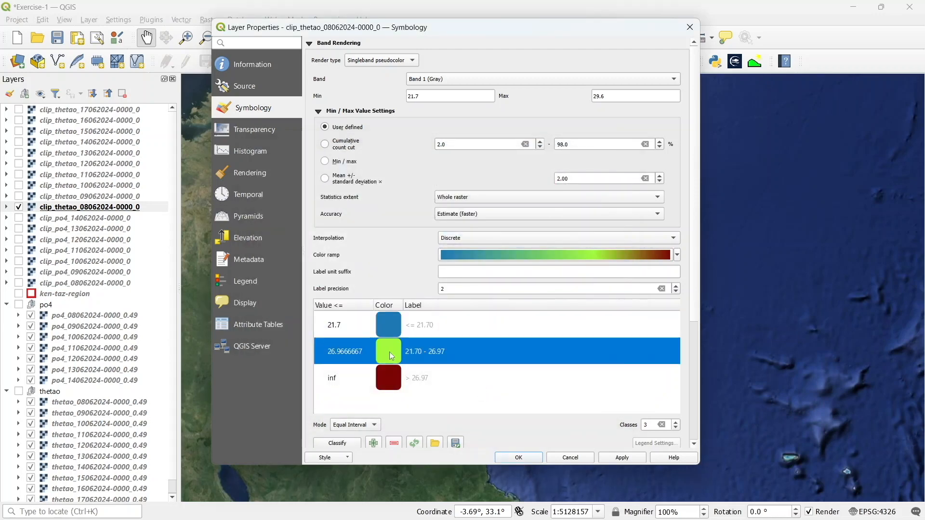
key("Escape")
double_click(347, 351)
key("Return")
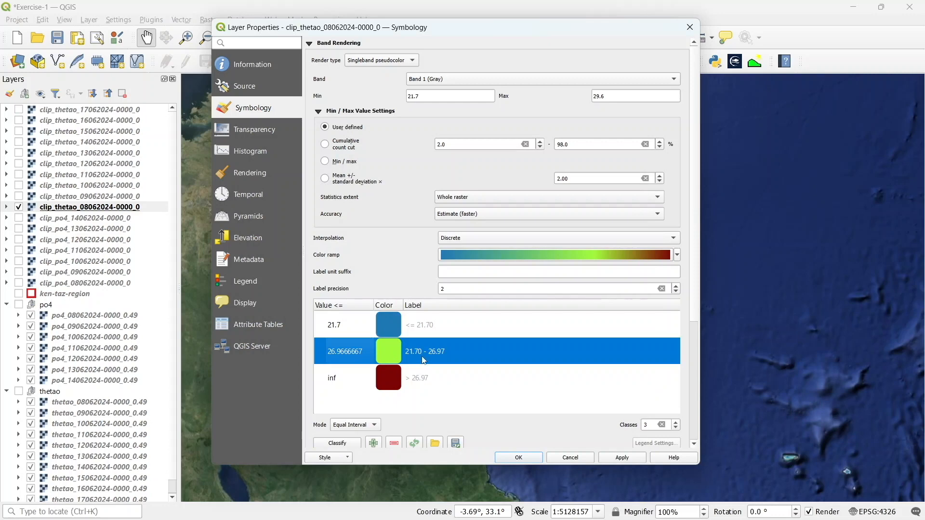
double_click(422, 352)
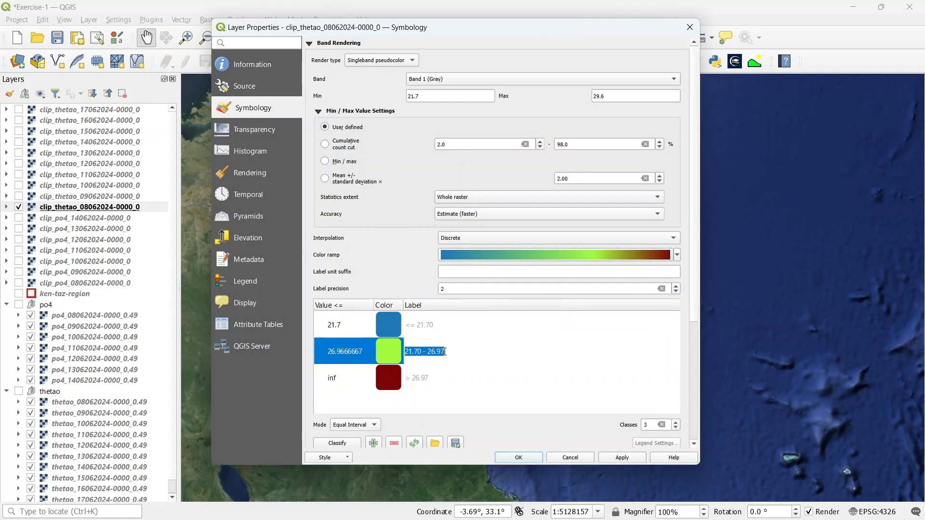
left_click(444, 352)
key("BackSpace")
Change the second class colour to the green #33a02c swatch
double_click(388, 351)
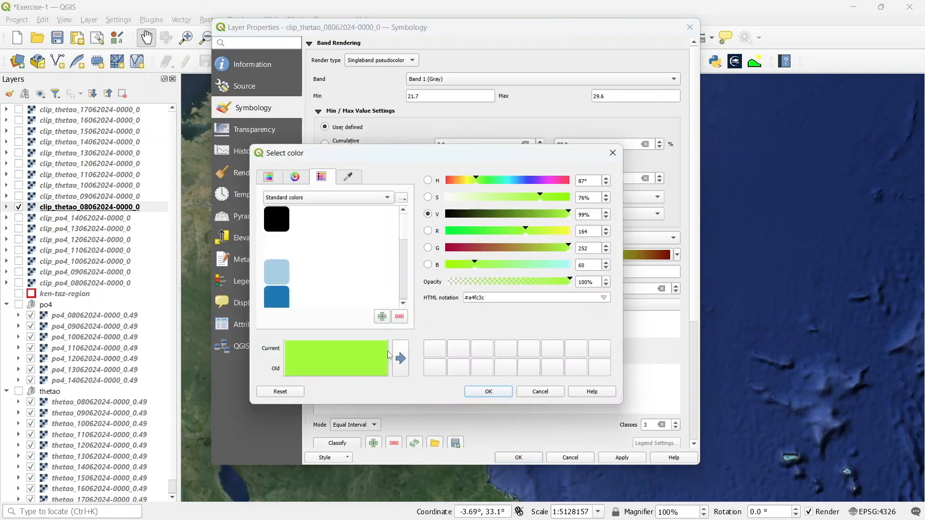
scroll(368, 283, "down", 2)
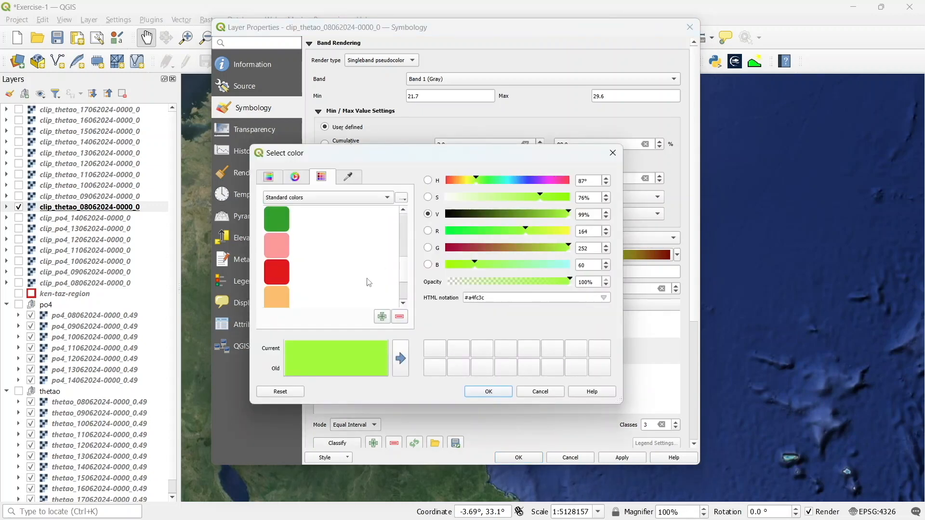
left_click(285, 228)
left_click(496, 392)
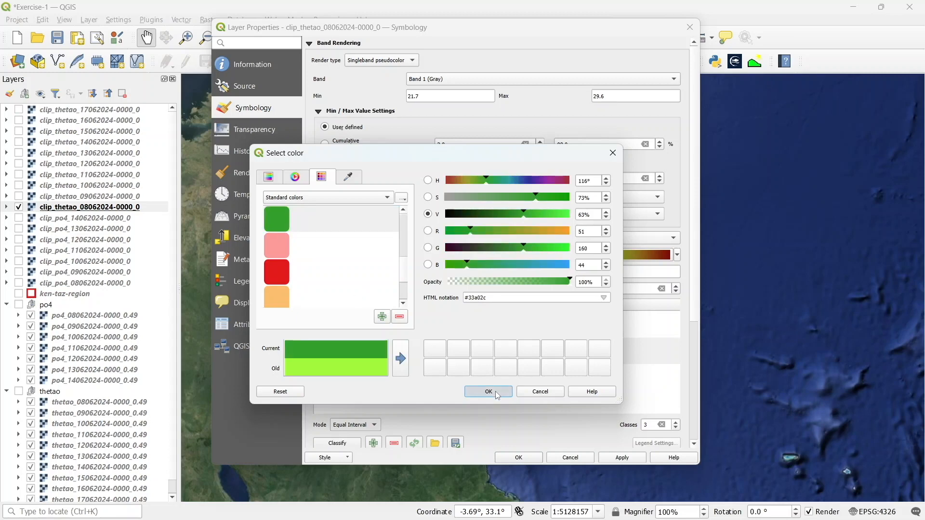
left_click(495, 391)
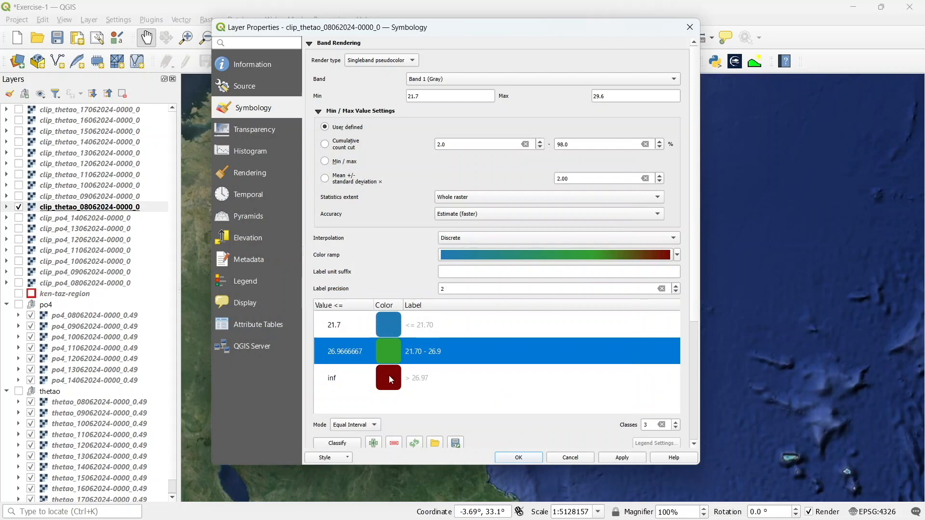
Edit the third class label to read > 29.6
double_click(411, 381)
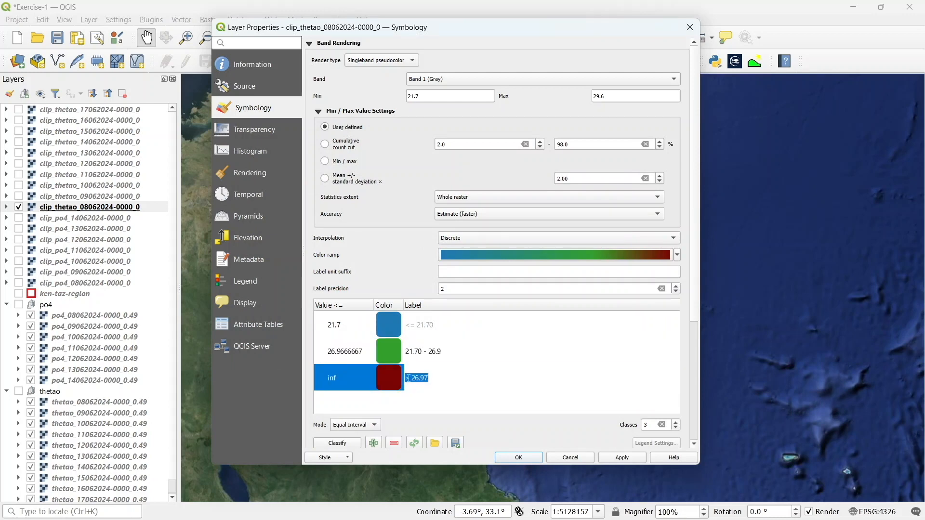
left_click(426, 378)
key("BackSpace")
key("BackSpace")
key("BackSpace")
key("BackSpace")
type("9.6")
Edit the second class label to read 21.70 - 29.6
double_click(440, 354)
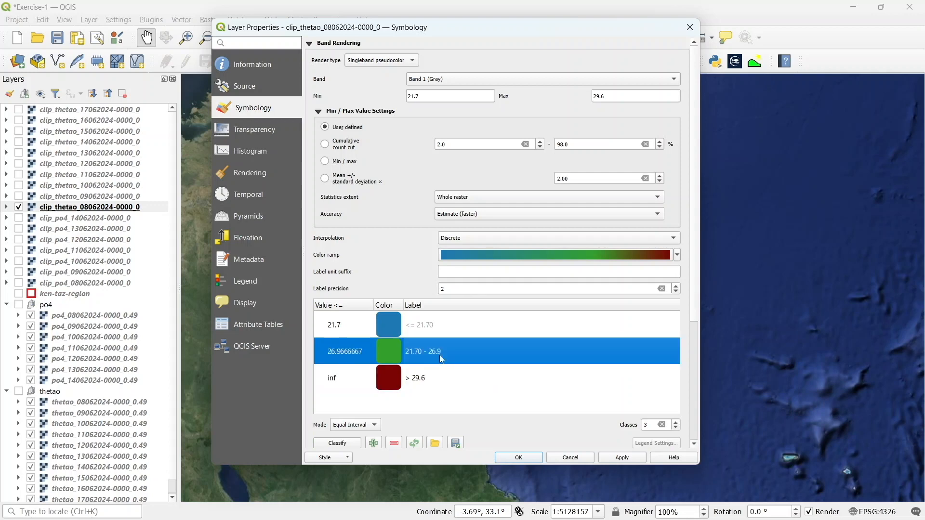
key("BackSpace")
key("BackSpace")
key("BackSpace")
type("9.6")
key("Return")
Change the third class colour to the red #e31a1c swatch
left_click(392, 389)
double_click(392, 389)
scroll(287, 269, "down", 5)
left_click(278, 247)
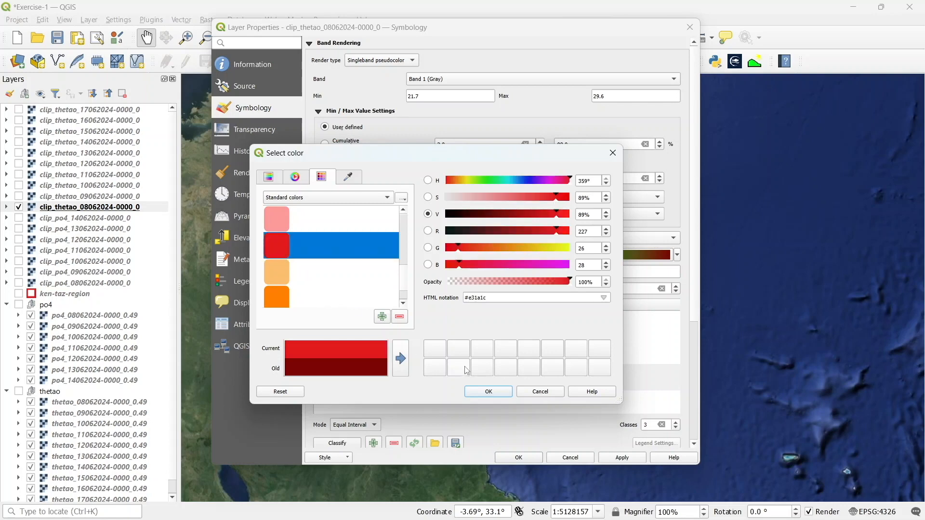
left_click(485, 391)
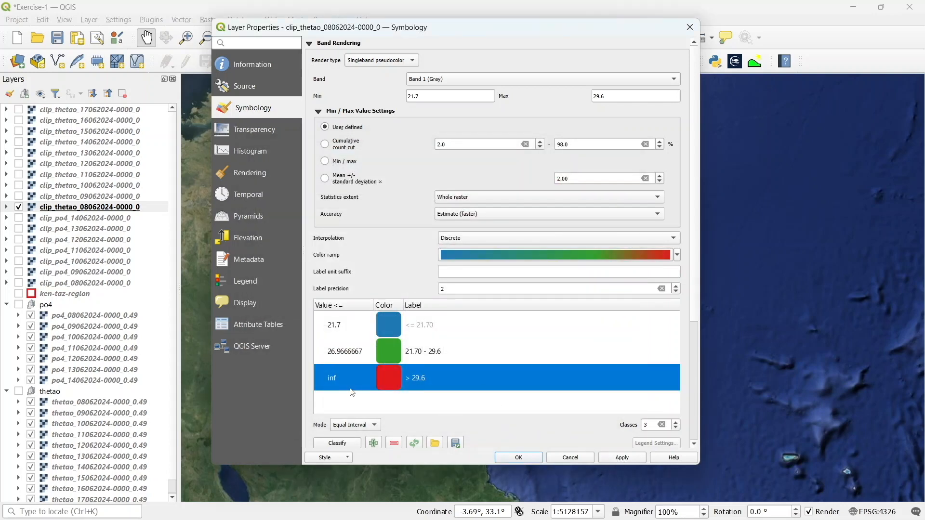
Set the second class value to 29.6
left_click(357, 355)
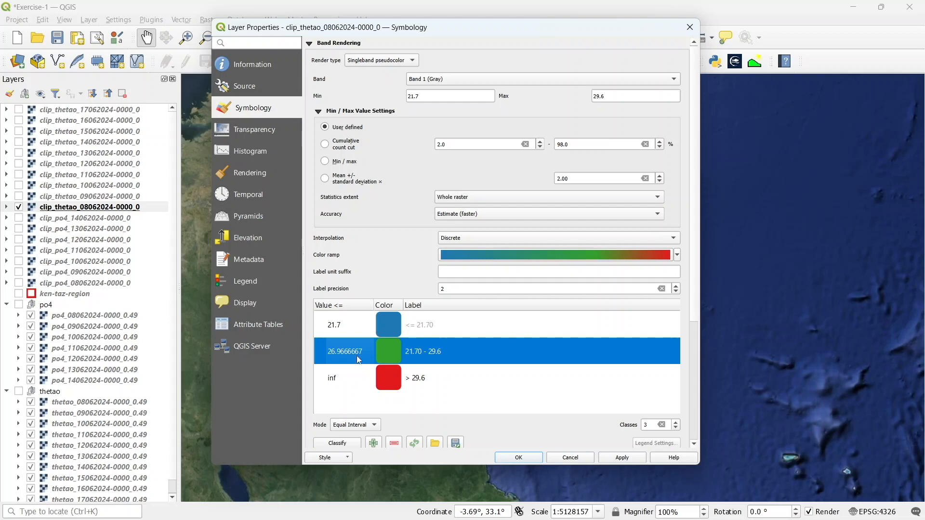
double_click(355, 352)
type("29.6")
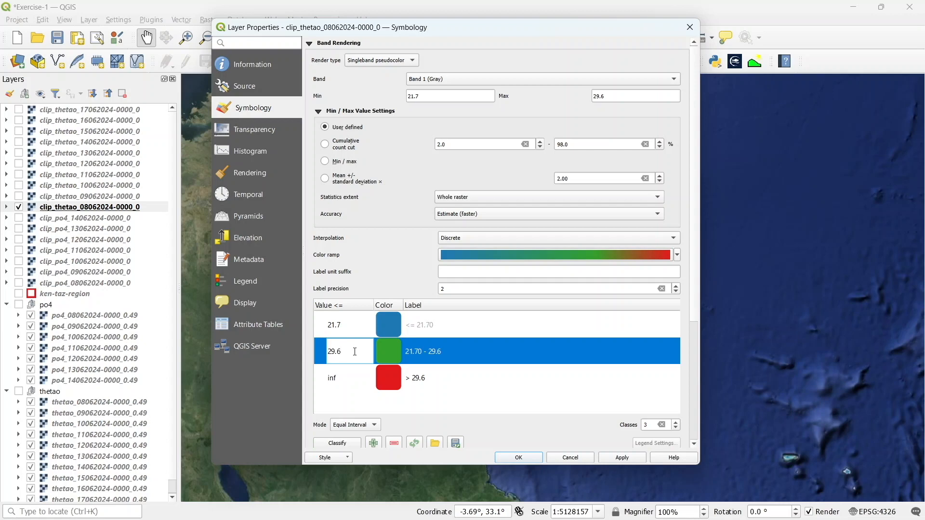
left_click(365, 390)
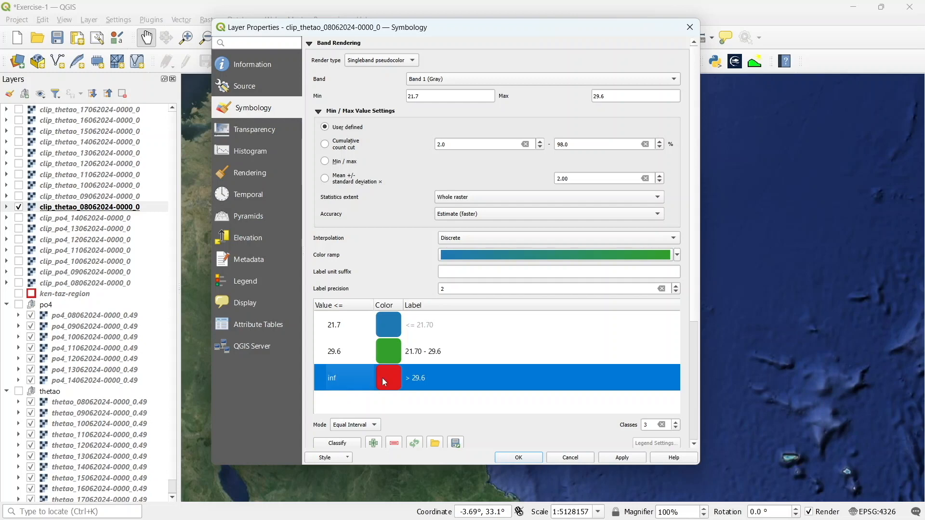
Change the second class label to 21.70 - 29.60
double_click(442, 353)
key("End")
type("0")
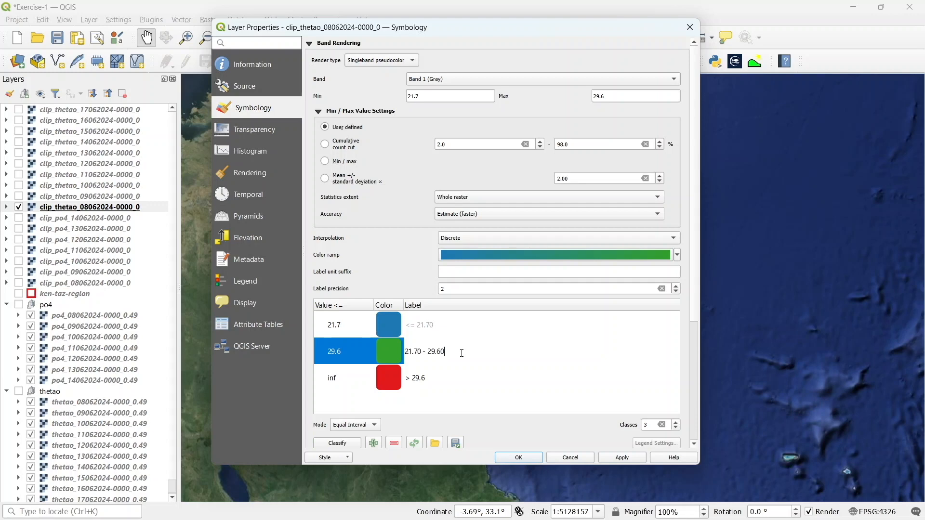
key("Return")
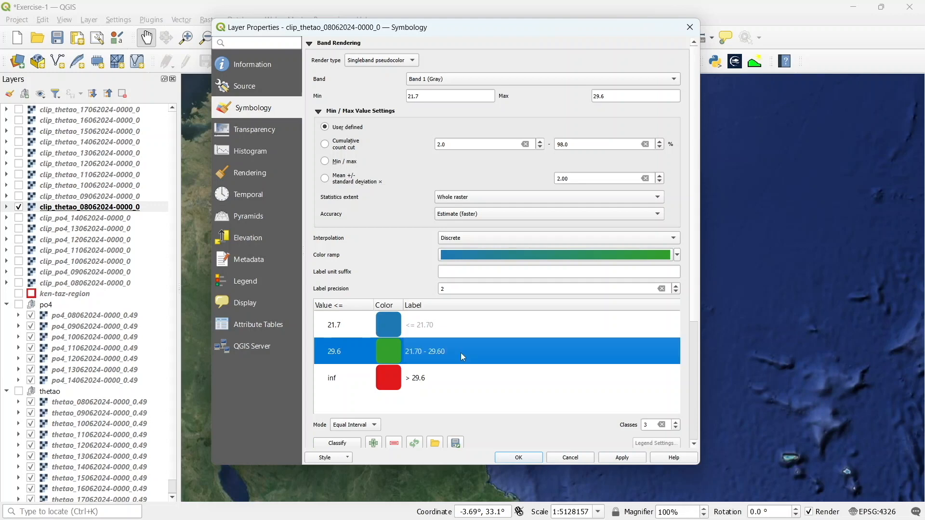
Close the layer properties, applying the three-class discrete temperature symbology
left_click(677, 256)
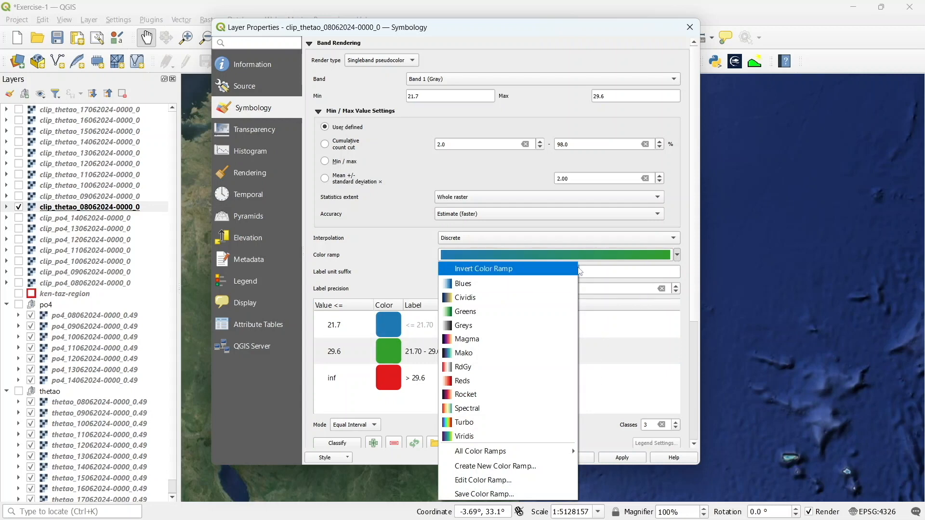
left_click(402, 267)
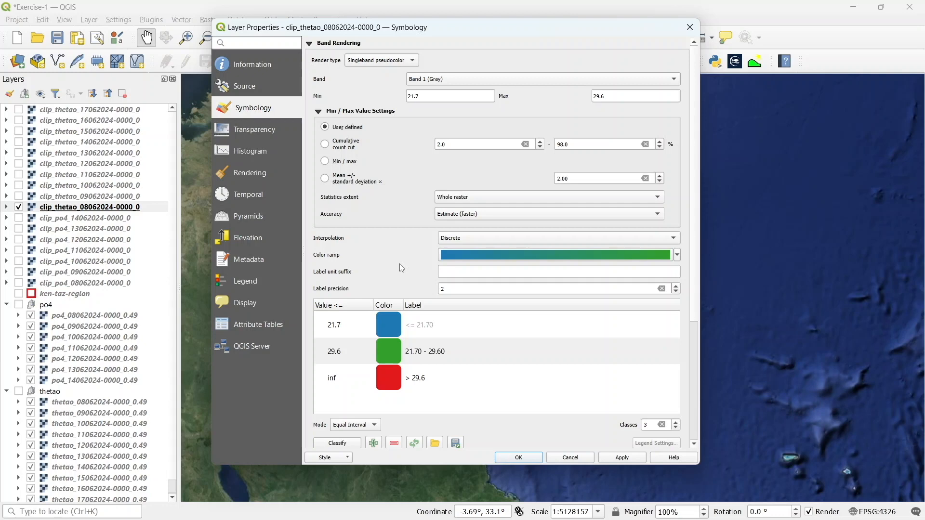
left_click(526, 459)
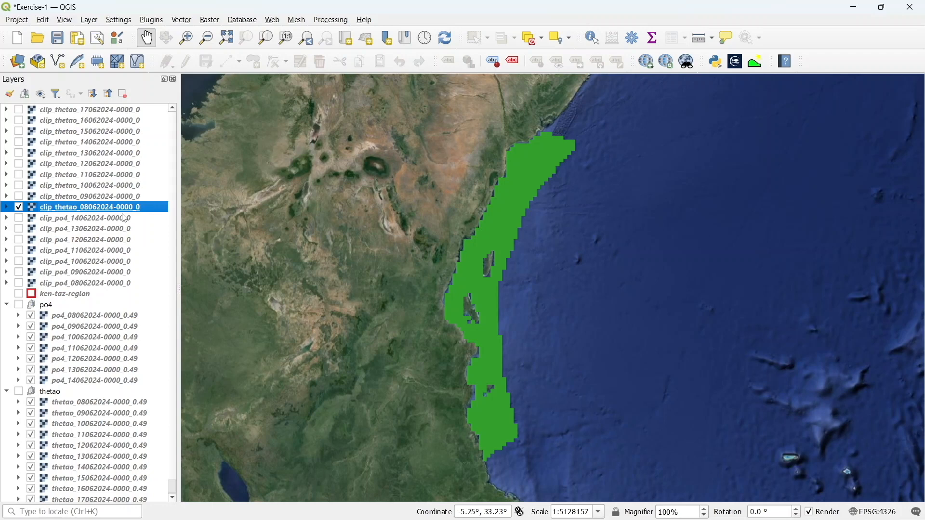
right_click(99, 205)
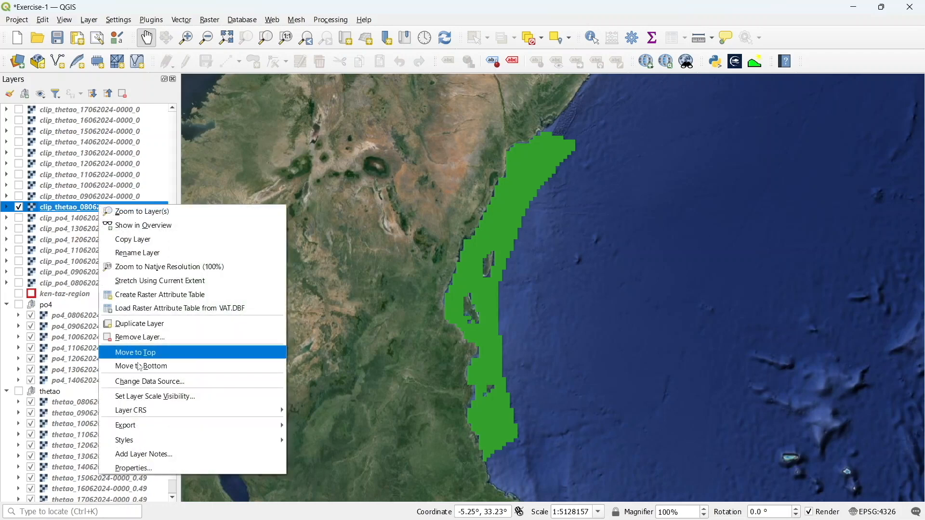
mouse_move(158, 441)
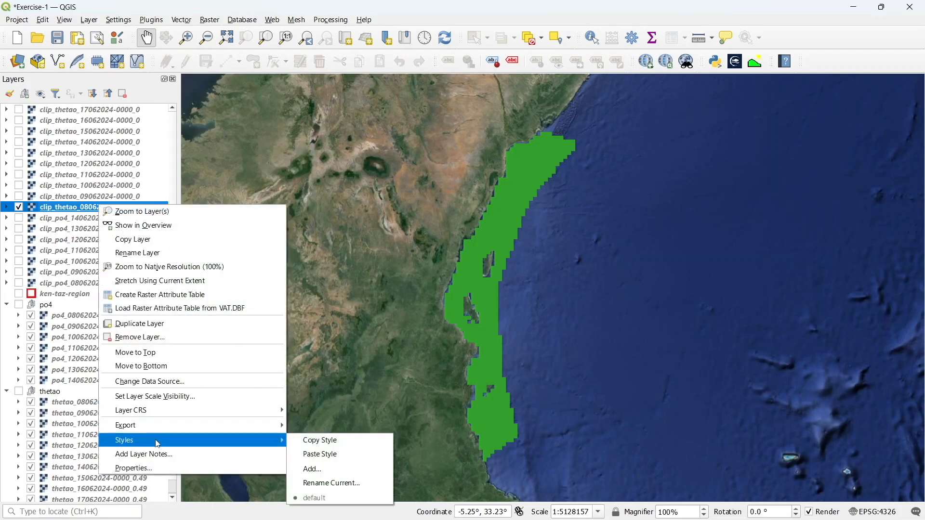
left_click(325, 443)
Paste the copied style onto the clip_thetao layers from 09 to 17 June 2024
left_click(99, 109)
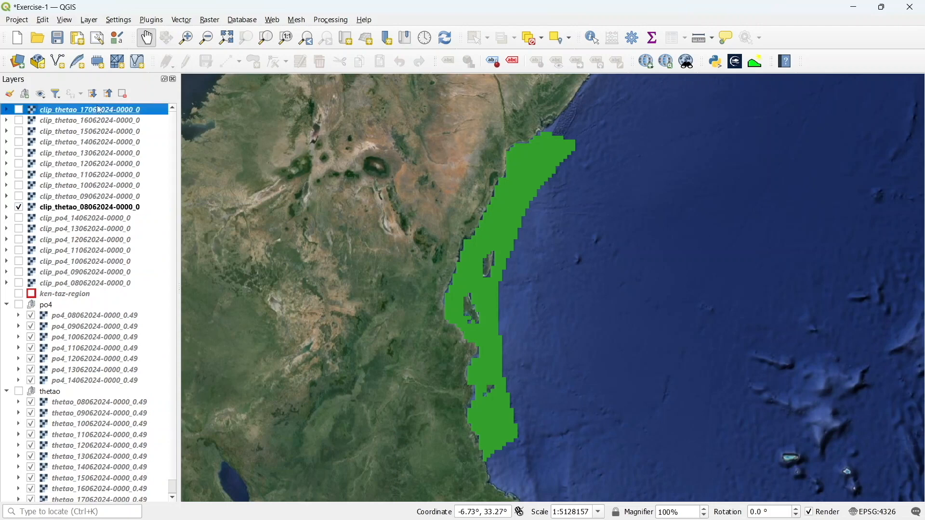
key("shift+Down")
key("shift+Down")
key("shift+Down")
key("shift+Down")
key("shift+Down")
key("shift+Down")
key("shift+Down")
key("shift+Down")
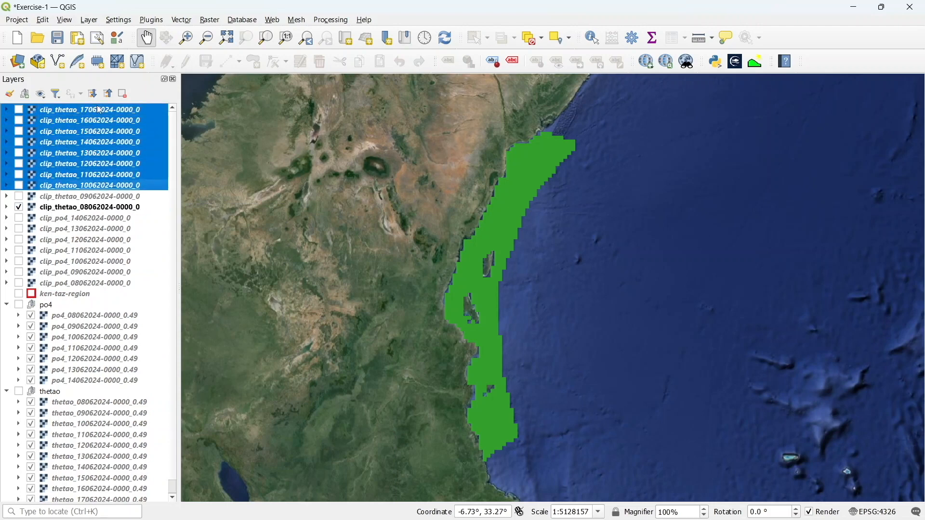
right_click(96, 149)
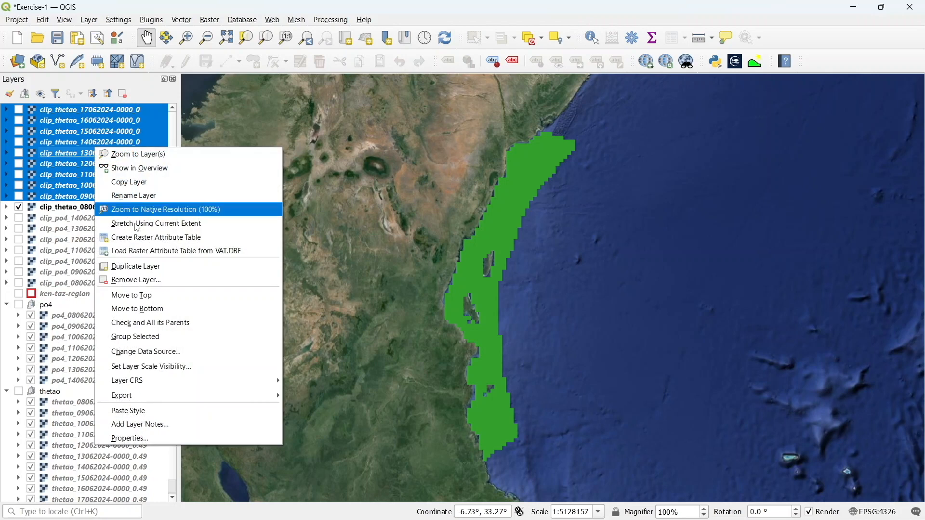
left_click(164, 412)
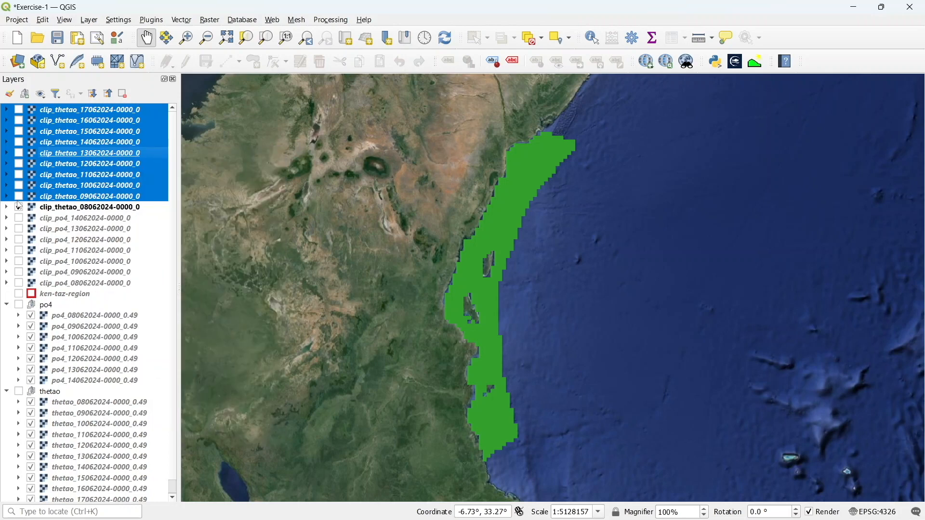
Turn on visibility for the clip_thetao layers from 09 to 17 June 2024
left_click(20, 196)
left_click(19, 185)
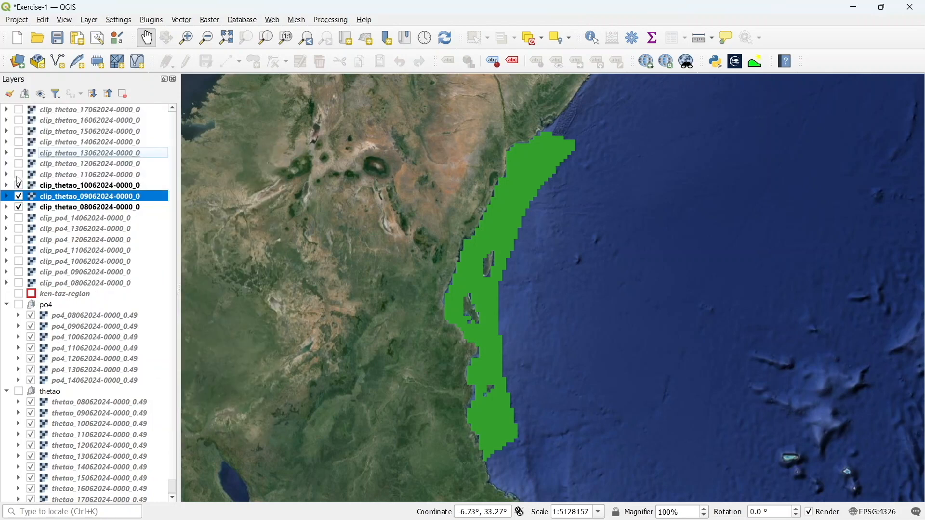
left_click(19, 175)
left_click(19, 164)
left_click(19, 153)
left_click(19, 143)
left_click(19, 132)
left_click(19, 120)
left_click(20, 110)
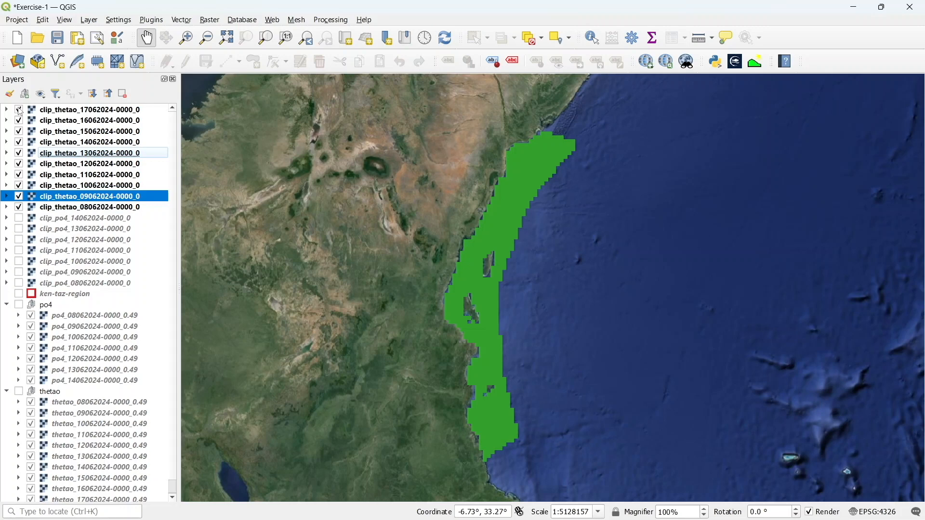
Save the project and minimize the NetCDF2GIS window
left_click(56, 42)
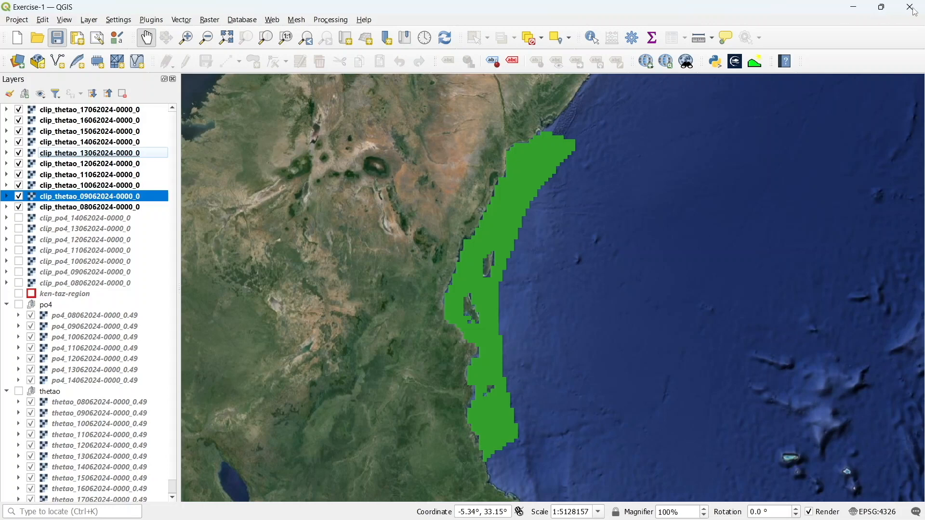
key("ctrl+s")
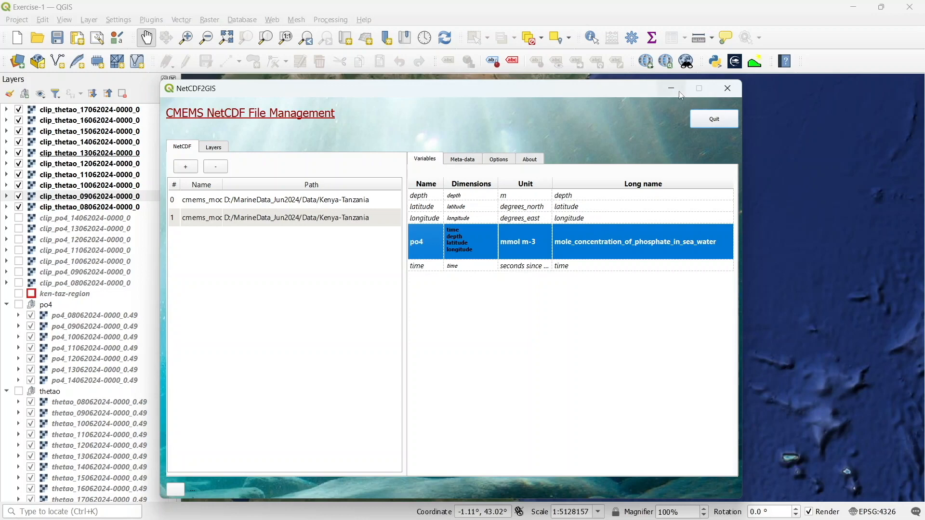
left_click(671, 89)
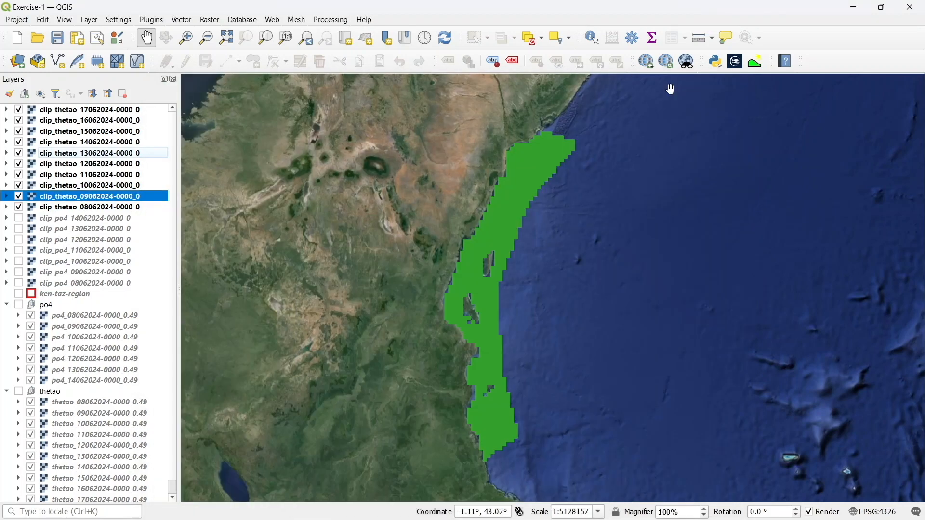
Create a new project and save it as Exercise-2 in the QGIS-exercises folder
left_click(23, 44)
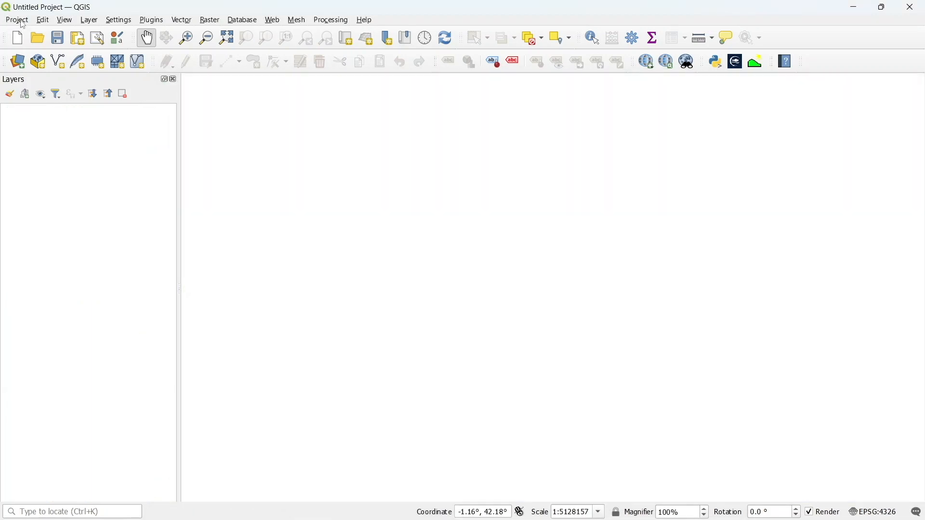
left_click(19, 21)
left_click(43, 137)
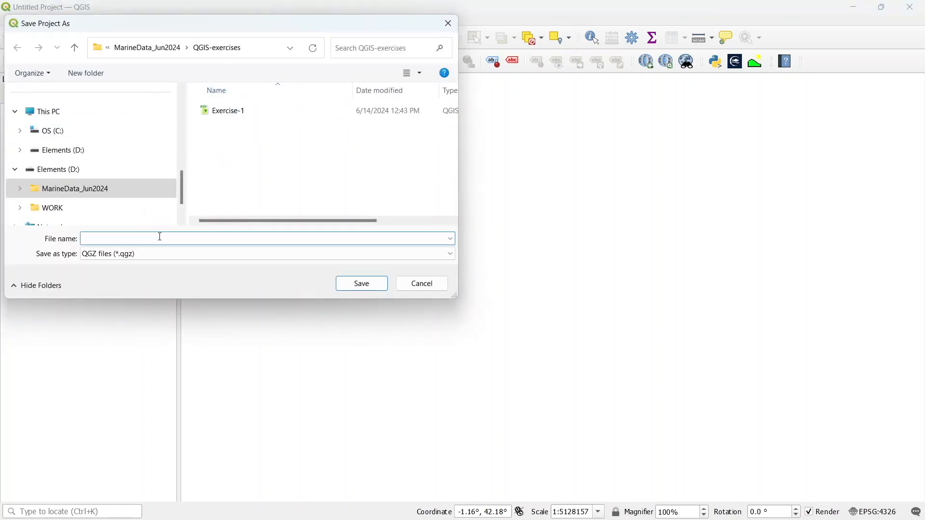
type("Exercise-2")
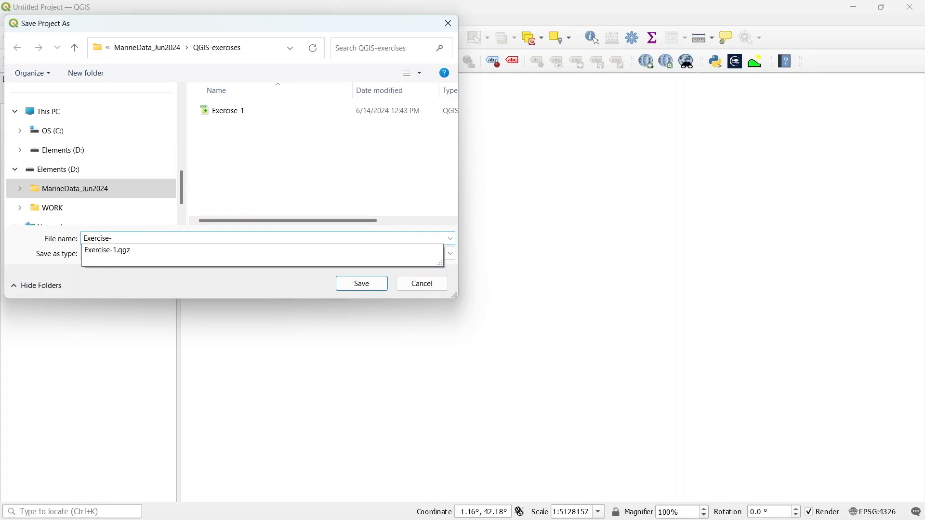
left_click(359, 285)
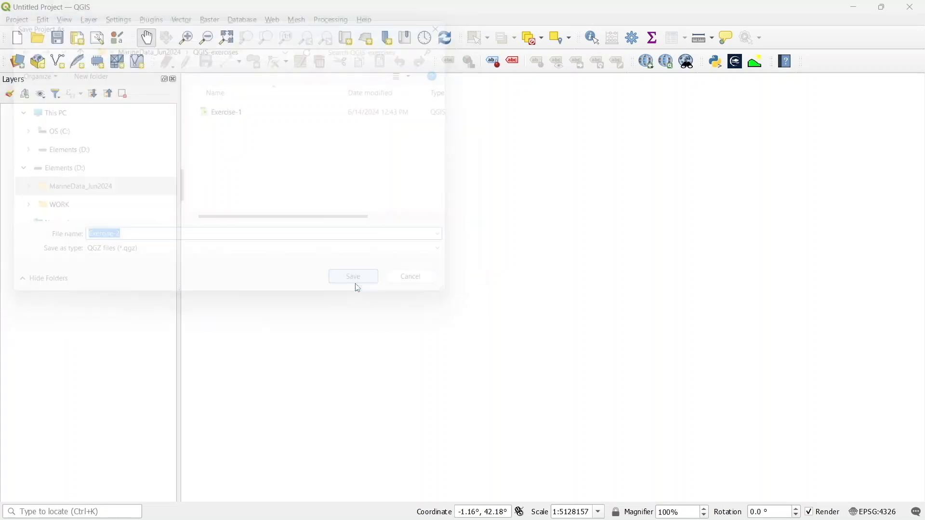
Add the Google Satellite basemap through QuickMapServices search and close the search panel
left_click(666, 67)
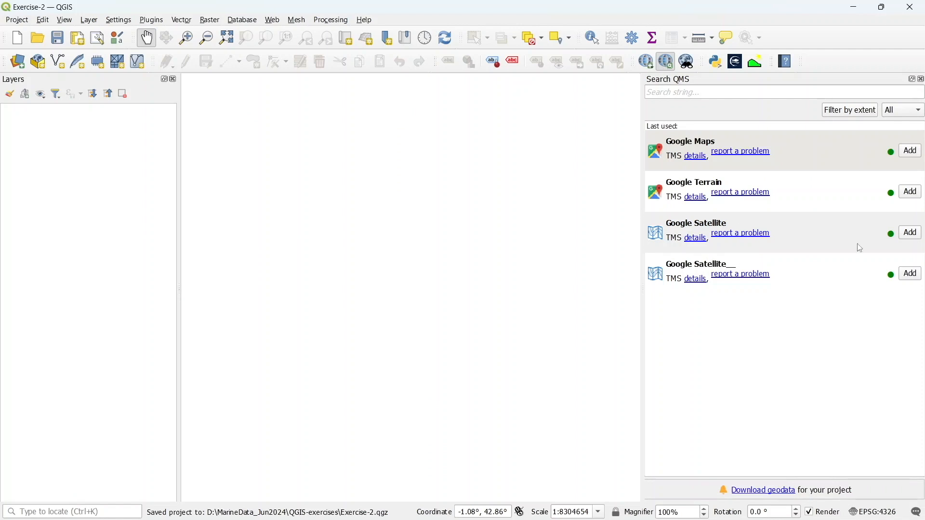
left_click(909, 232)
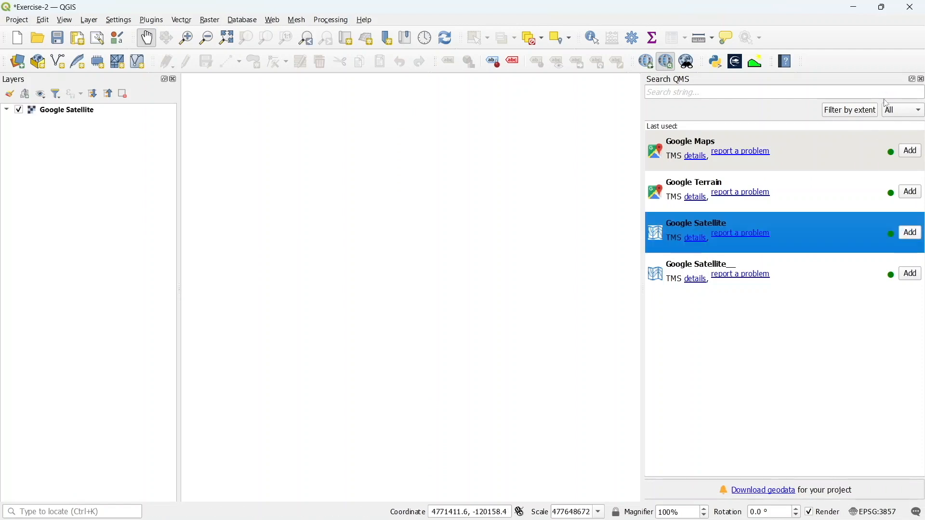
left_click(921, 80)
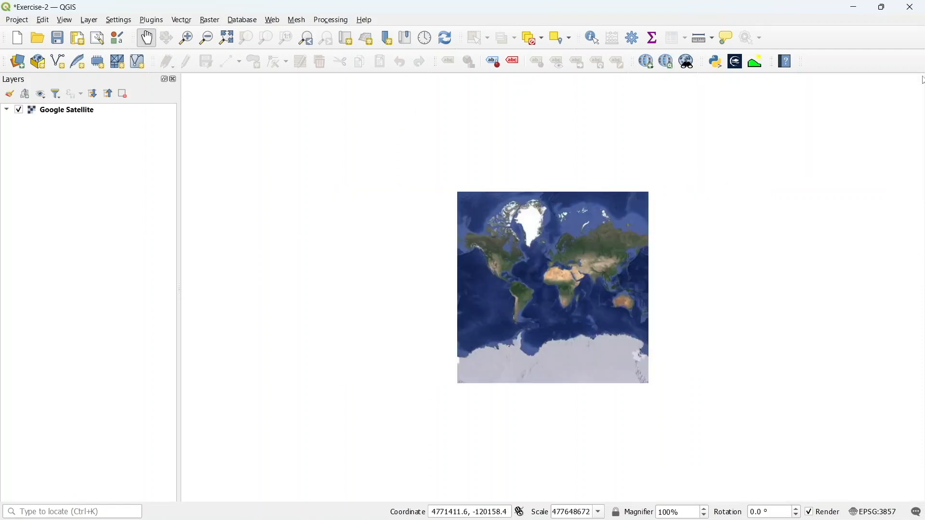
Navigate the map to the western Mediterranean around Spain
scroll(601, 302, "up", 2)
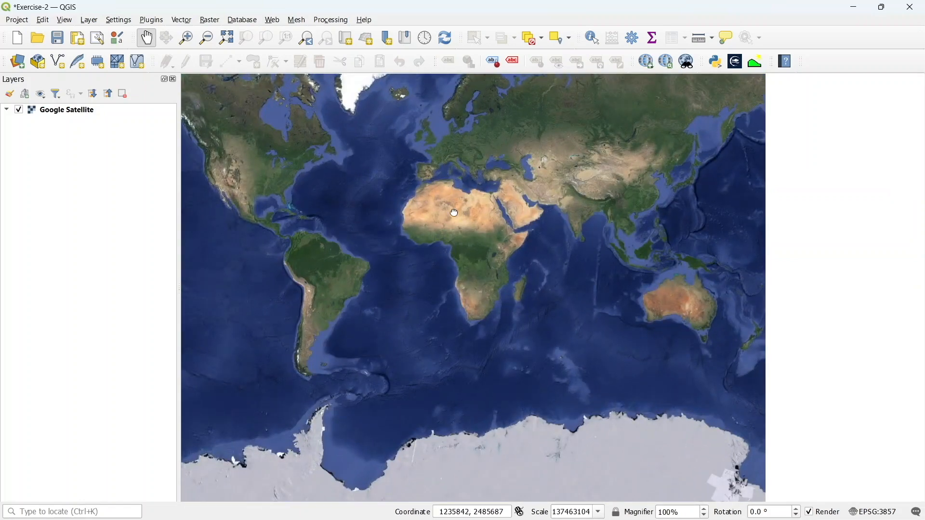
left_click_drag(453, 212, 497, 255)
scroll(495, 252, "up", 2)
left_click_drag(472, 215, 506, 346)
scroll(491, 277, "up", 2)
scroll(506, 347, "up", 2)
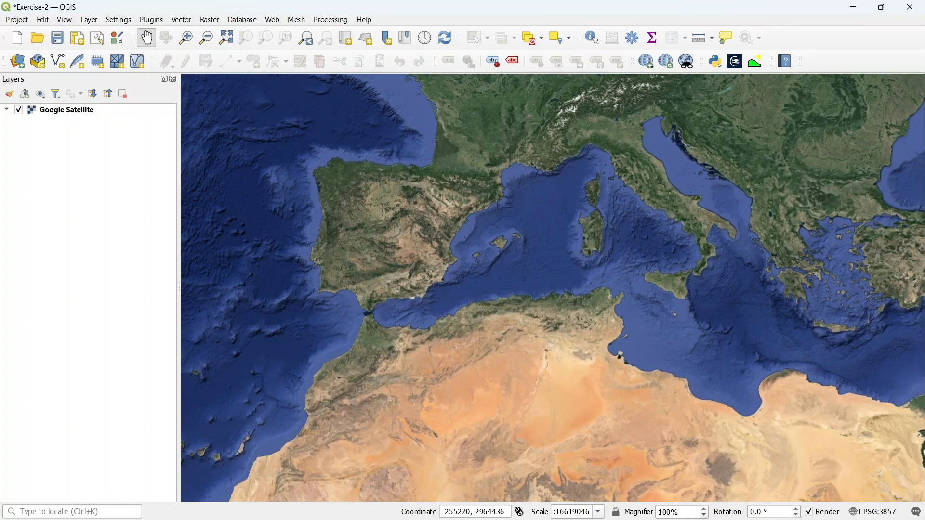
Switch to the browser and browse the Copernicus Marine Data Store product catalogue
left_click(491, 507)
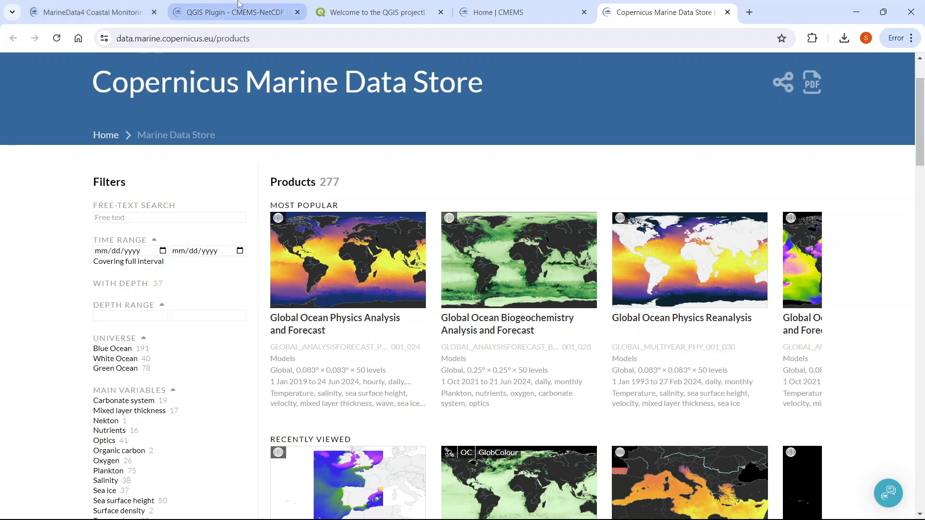
scroll(329, 175, "down", 2)
scroll(329, 175, "down", 3)
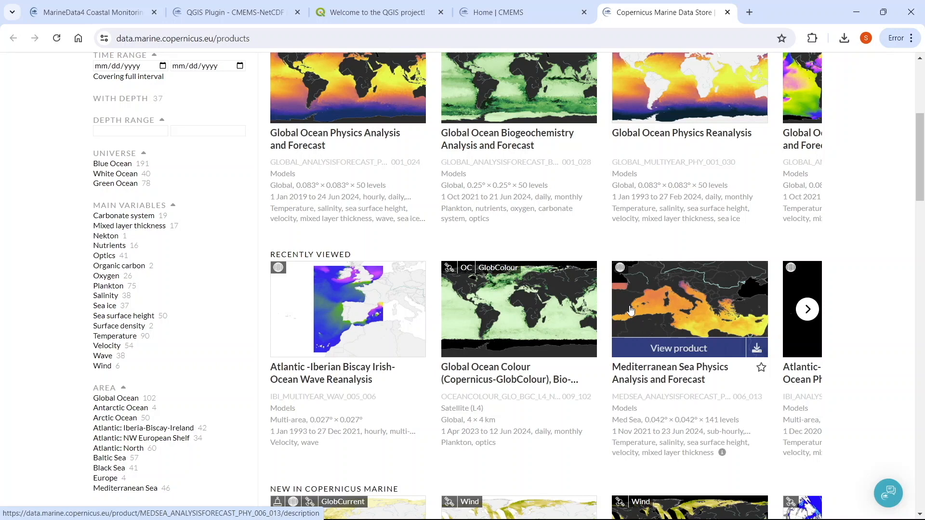
left_click(857, 12)
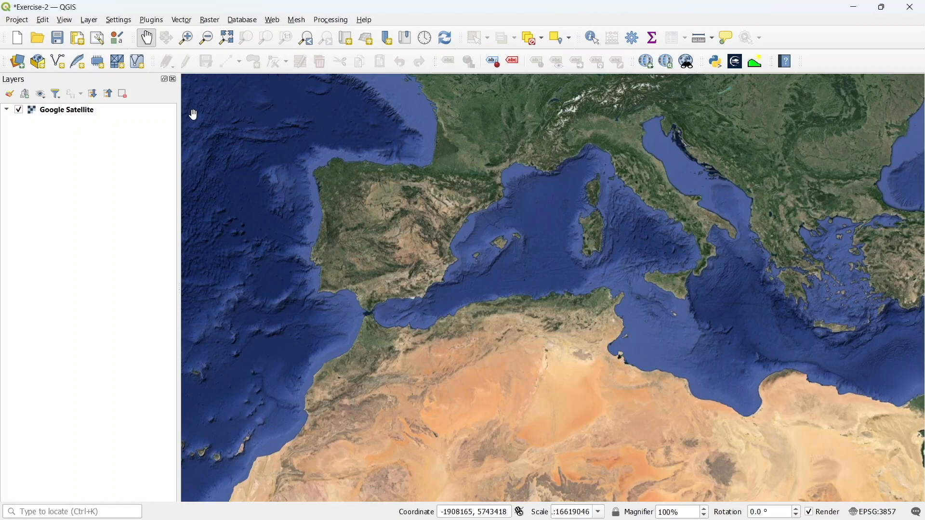
Open the NetCDF2GIS import NetCDF files tool
left_click(151, 19)
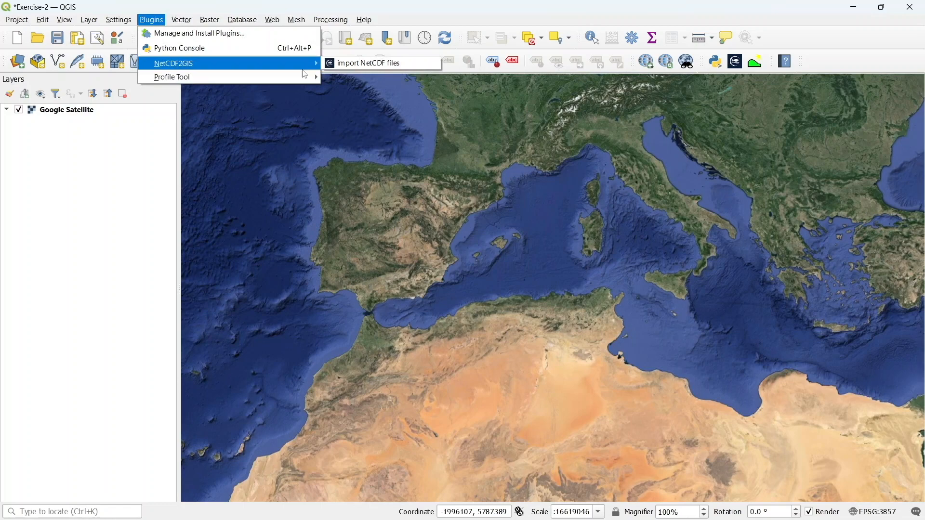
left_click(340, 69)
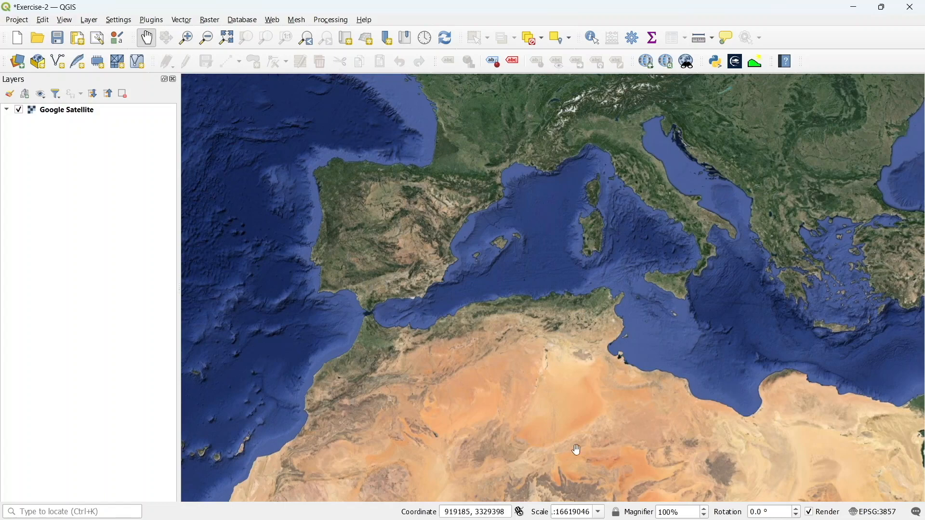
mouse_move(598, 516)
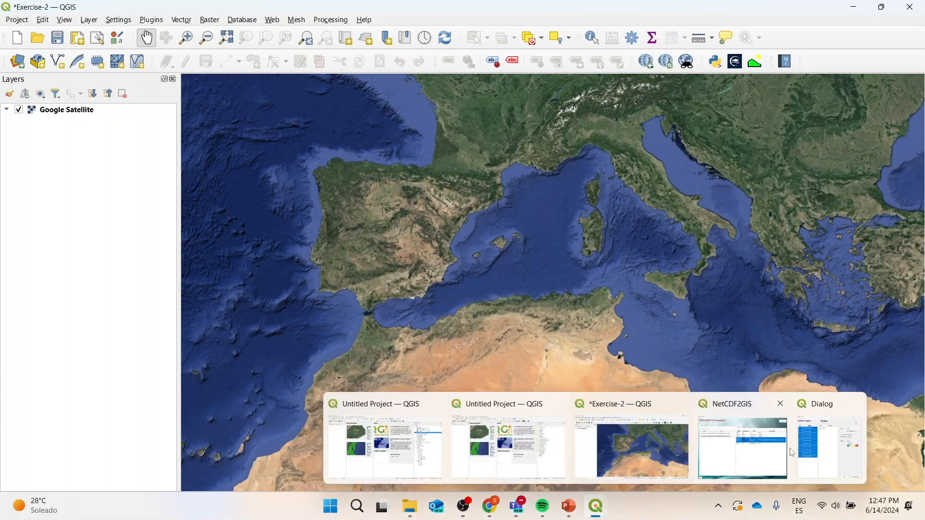
left_click(770, 453)
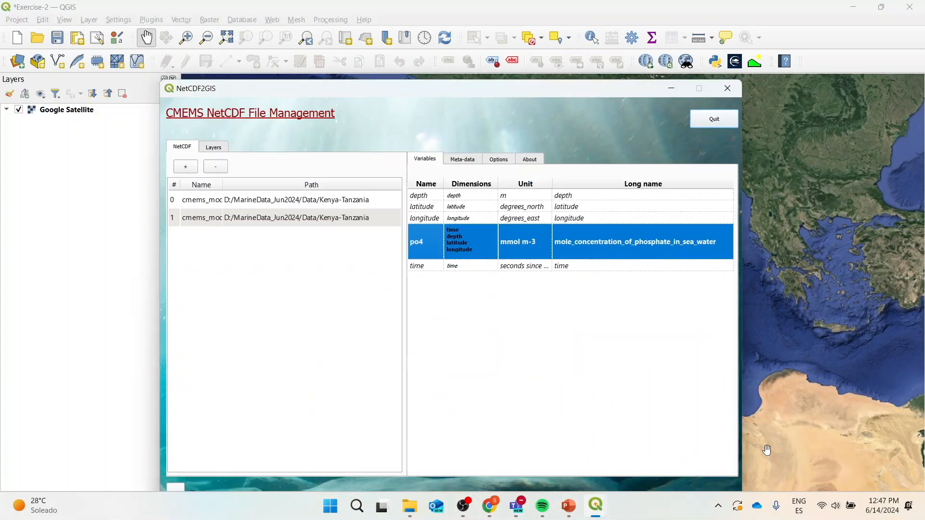
Load the EbroDelta plankton NetCDF file (cmems_obs-oc_med_bgc-plankton) into NetCDF2GIS
left_click(189, 169)
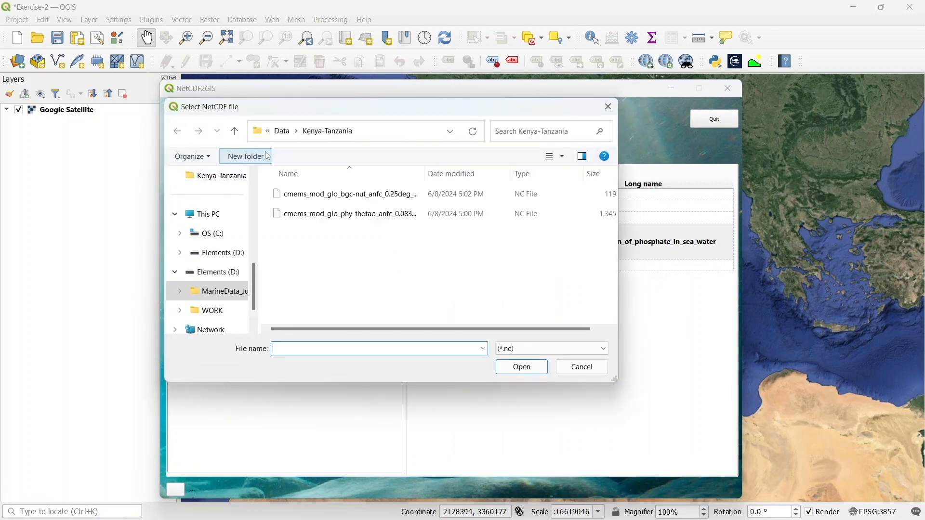
left_click(284, 134)
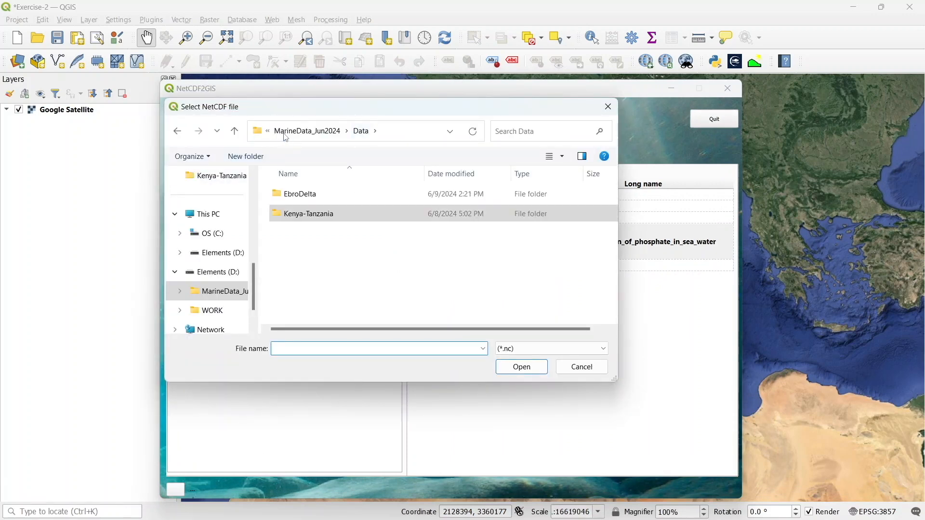
double_click(299, 195)
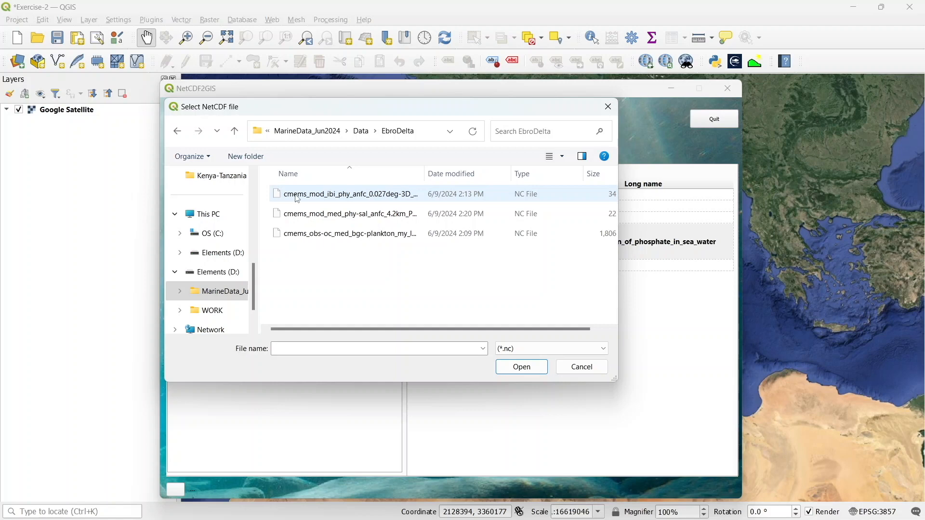
left_click(314, 234)
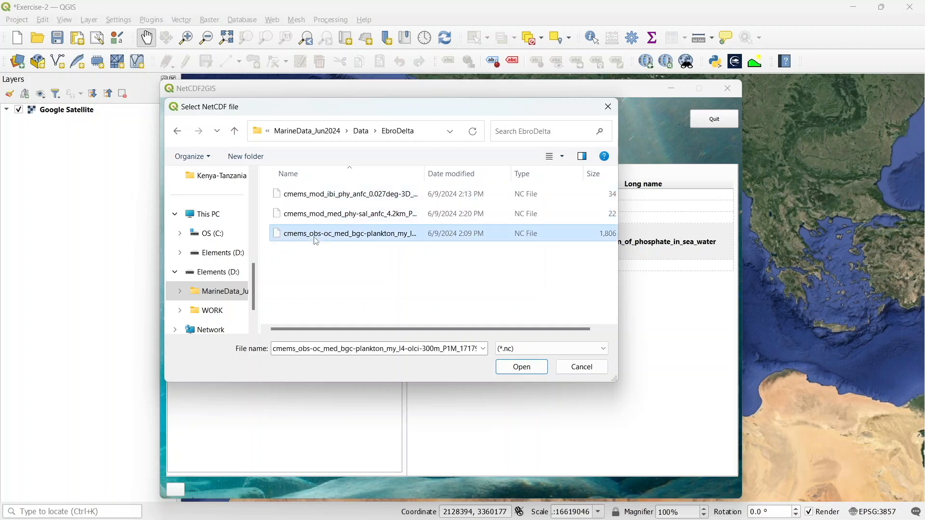
left_click(523, 367)
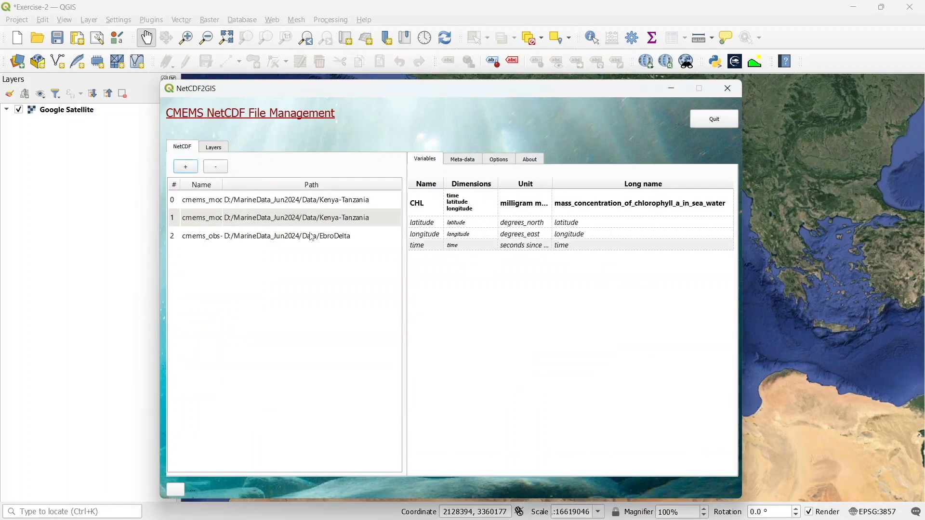
Add CHL layers to the map for all three dates, 01-06-2023, 01-07-2023 and 01-08-2023
right_click(426, 208)
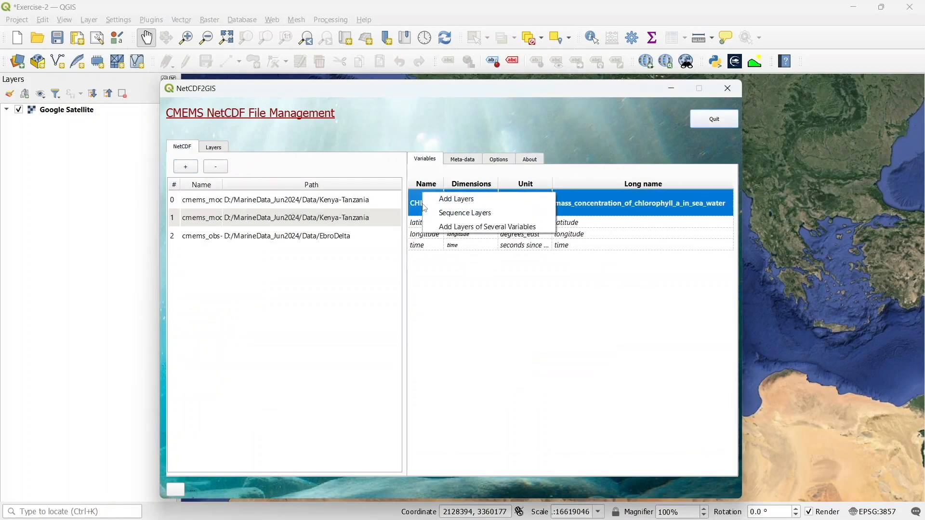
left_click(465, 201)
left_click(354, 144)
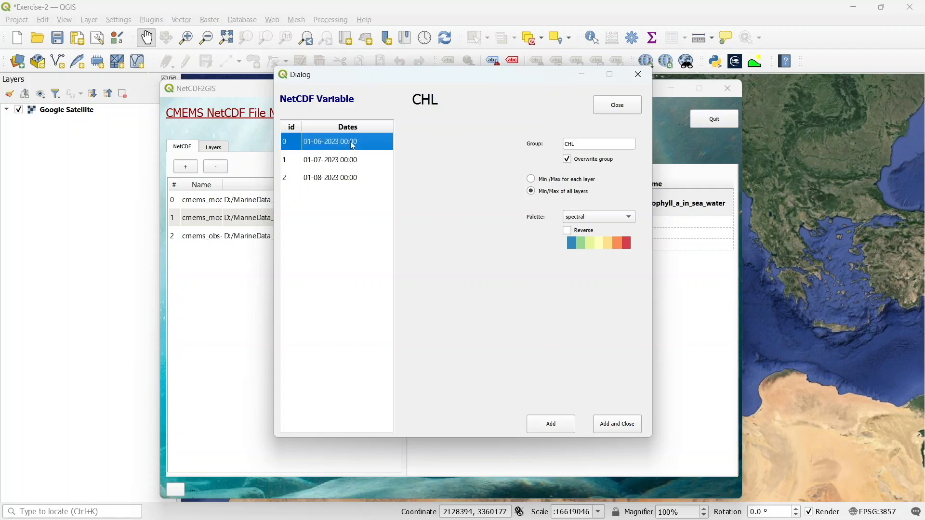
left_click(331, 160)
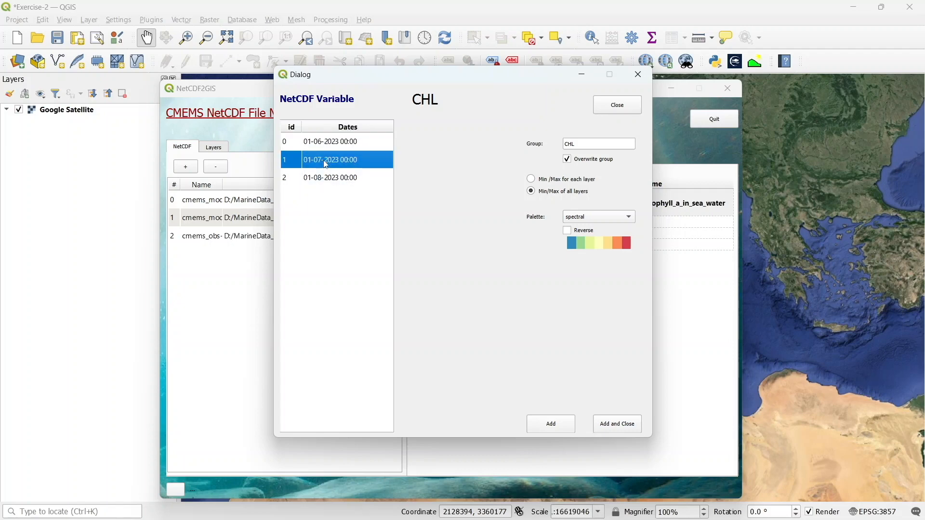
left_click(343, 149)
left_click(344, 162, "shift")
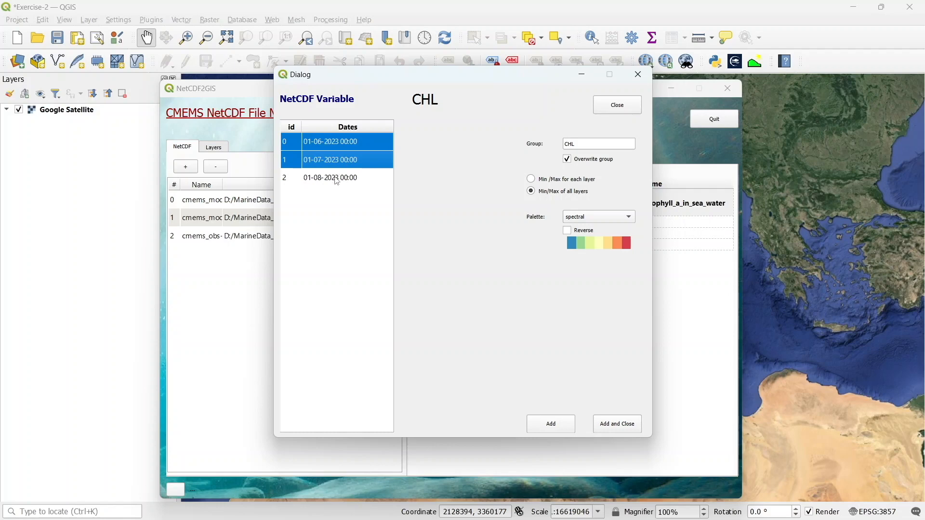
left_click(336, 178, "shift")
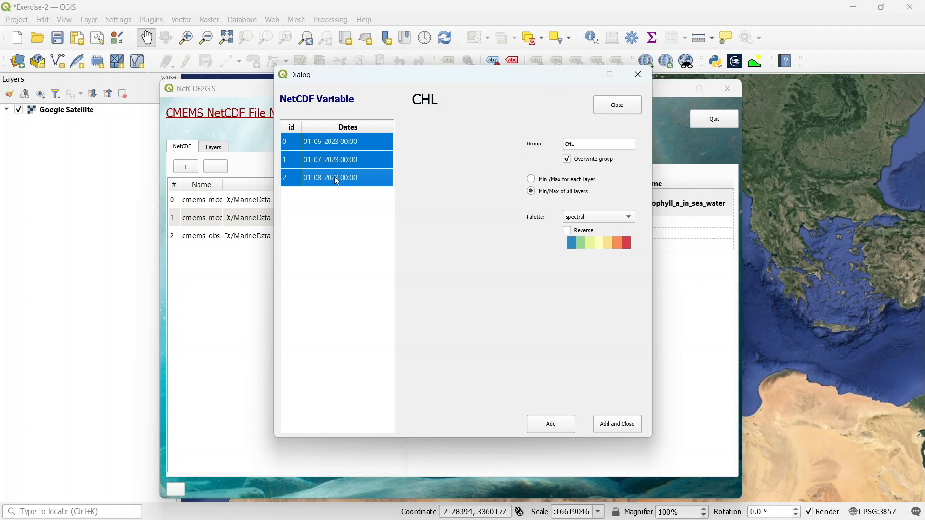
left_click(620, 429)
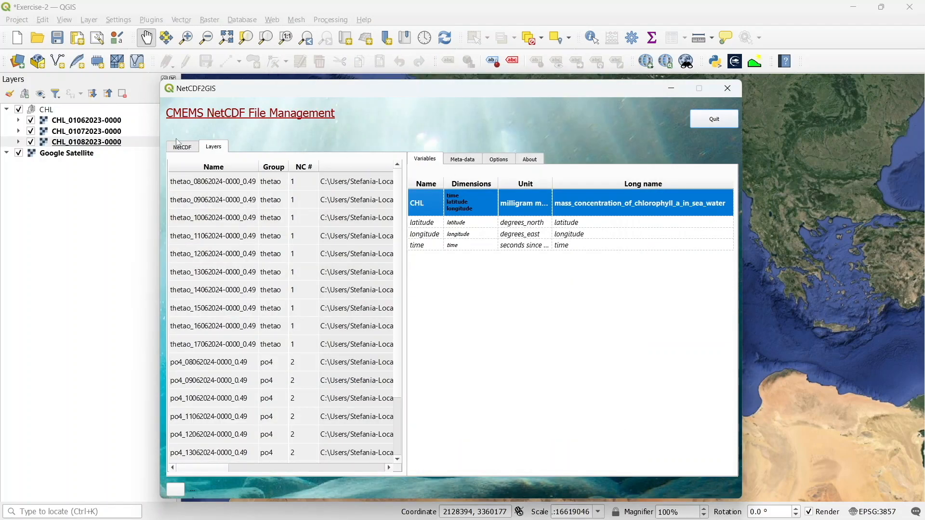
Bring the map view to the Ebro Delta to inspect the added chlorophyll layers
left_click(181, 145)
left_click_drag(237, 90, 600, 114)
scroll(477, 222, "up", 4)
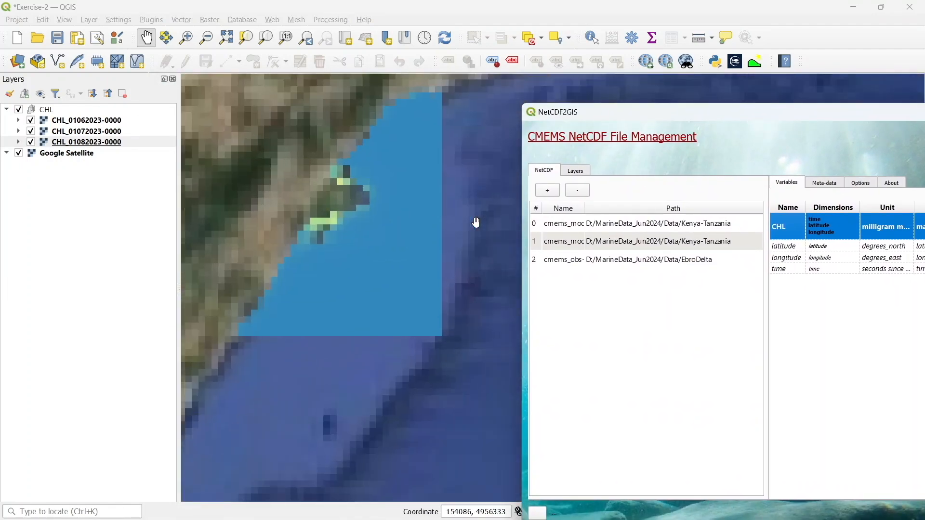
left_click_drag(462, 221, 583, 271)
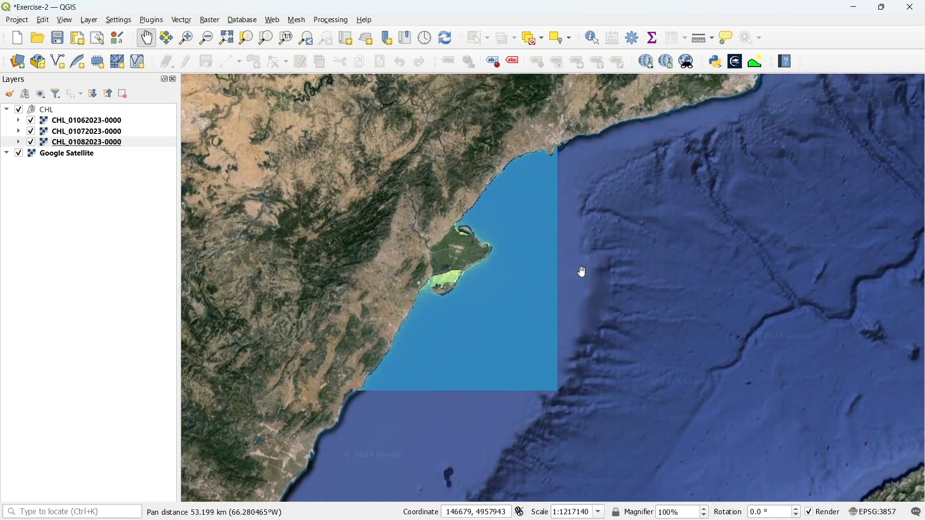
Close the leftover thetao variable dialog
mouse_move(615, 516)
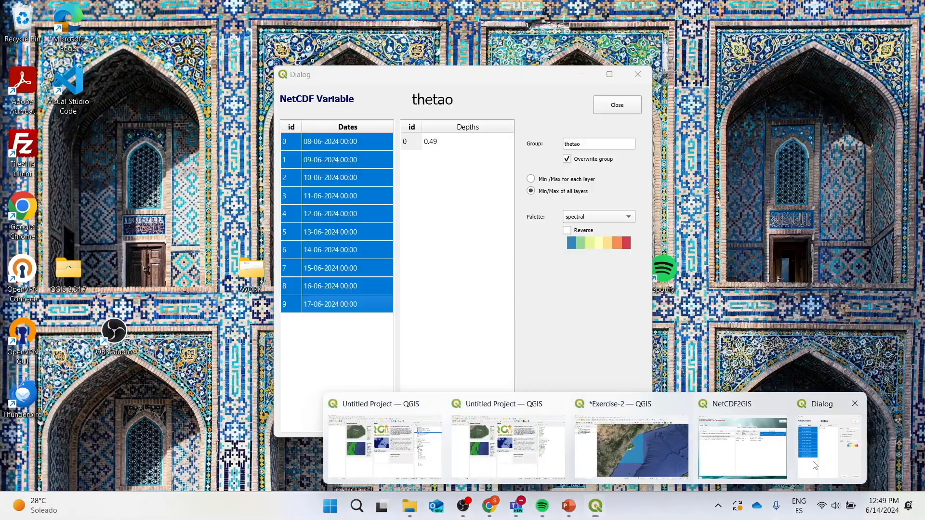
left_click(815, 465)
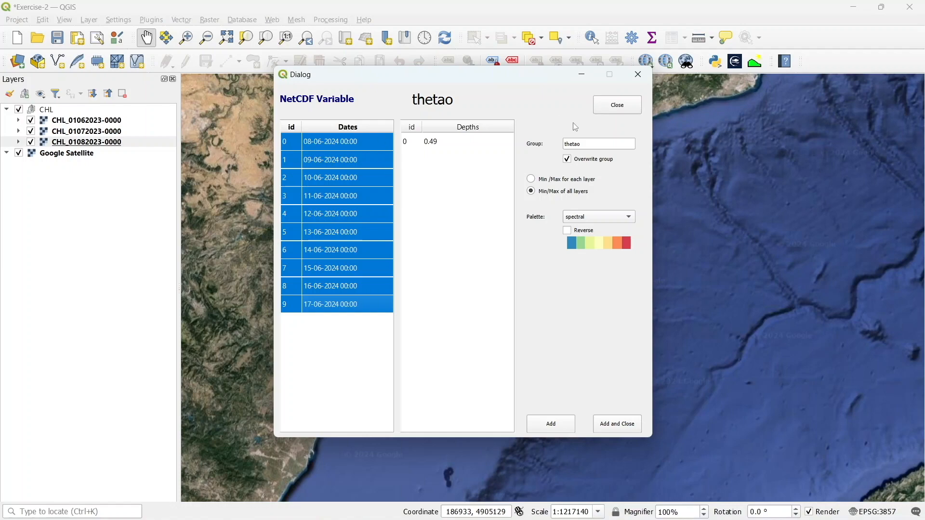
left_click(620, 105)
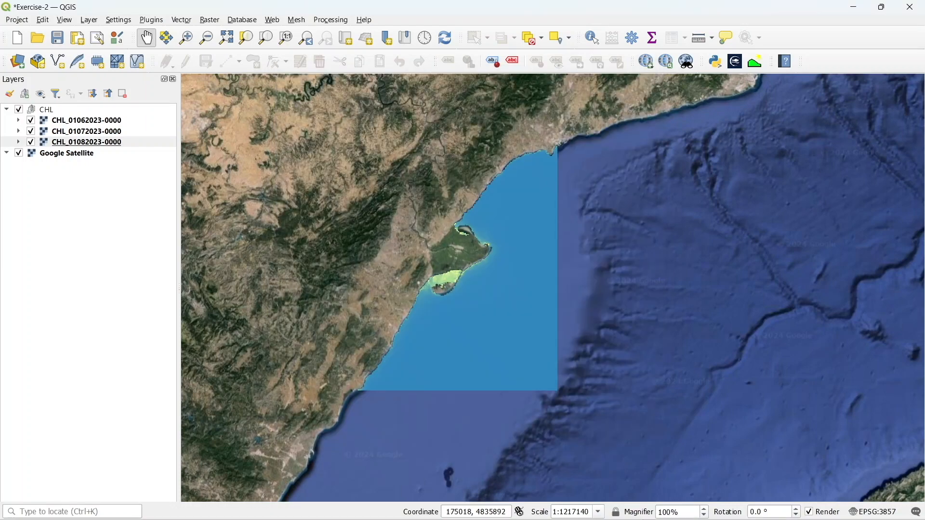
Return to NetCDF2GIS and load the EbroDelta salinity file cmems_mod_med_phy-sal_anfc_4.2km
mouse_move(638, 518)
mouse_move(611, 510)
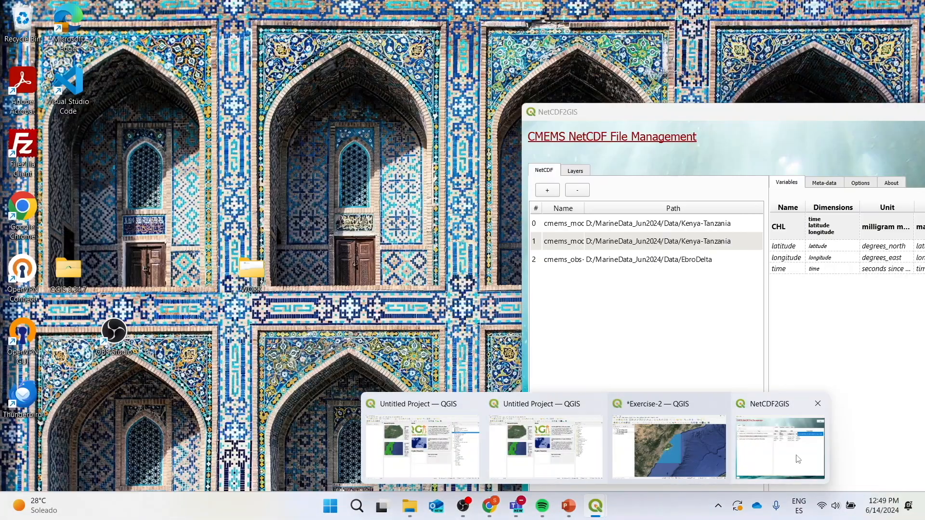
left_click(798, 459)
left_click_drag(671, 117, 385, 88)
left_click(261, 162)
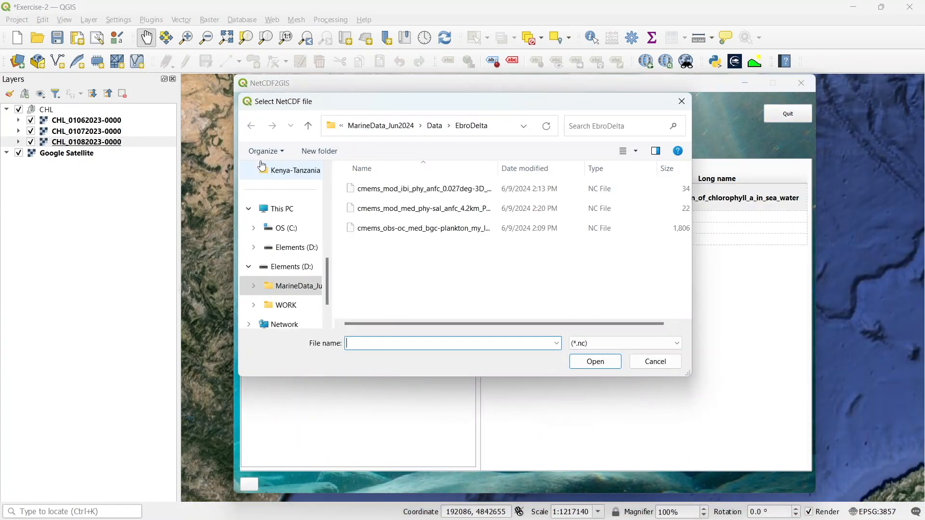
left_click(386, 209)
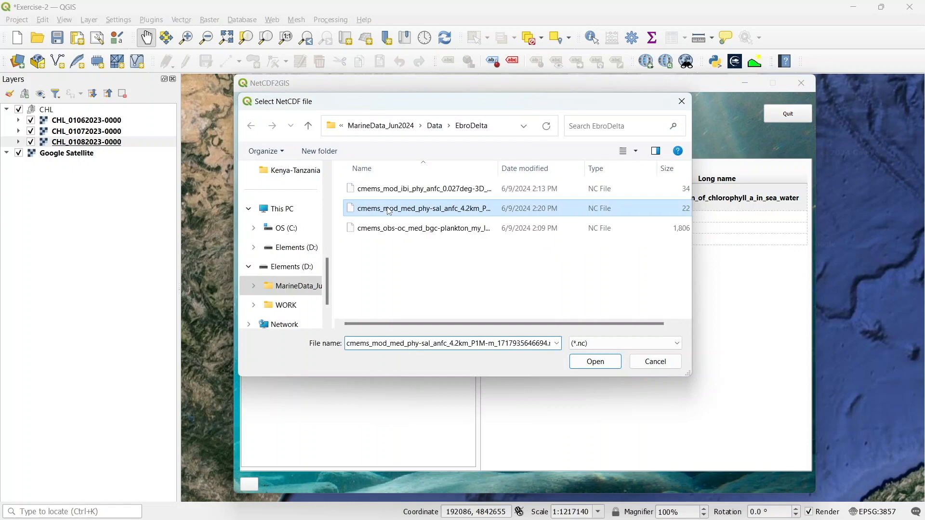
left_click(596, 363)
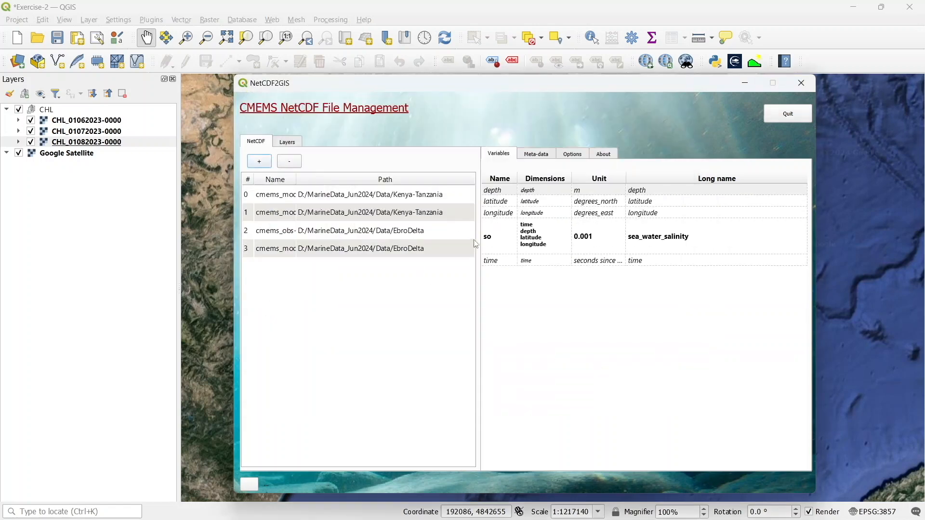
Add the so salinity layers for all three dates in a group named so_med, then close the dialog
left_click(494, 240)
right_click(494, 239)
left_click(513, 234)
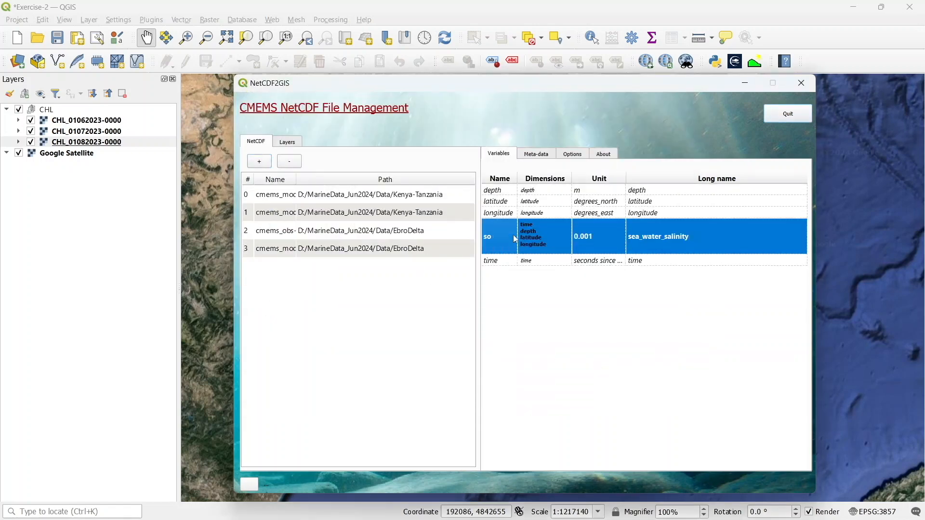
left_click(321, 147)
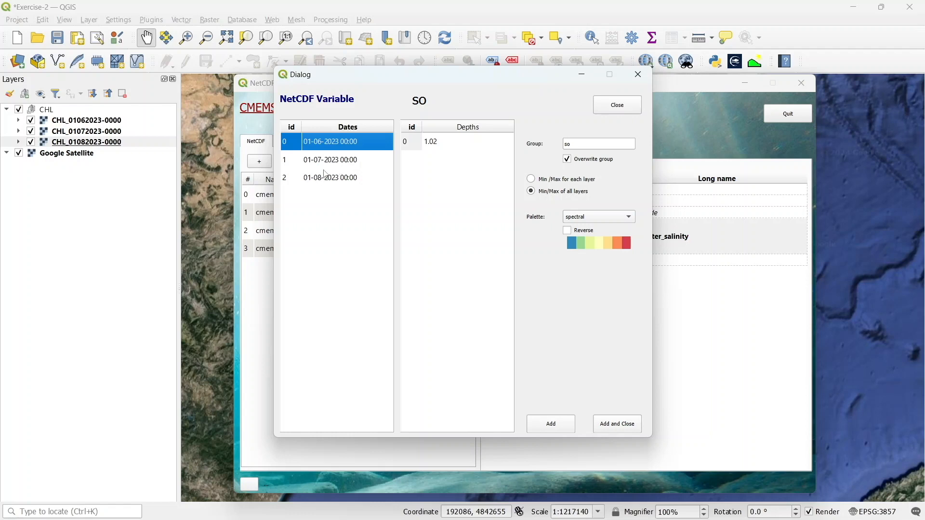
left_click(328, 160, "ctrl")
left_click(321, 179, "ctrl")
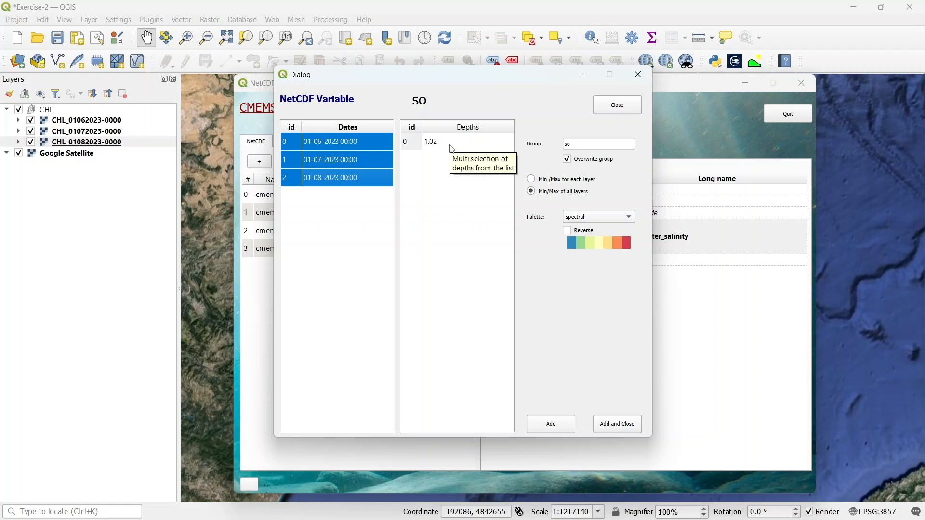
left_click(604, 146)
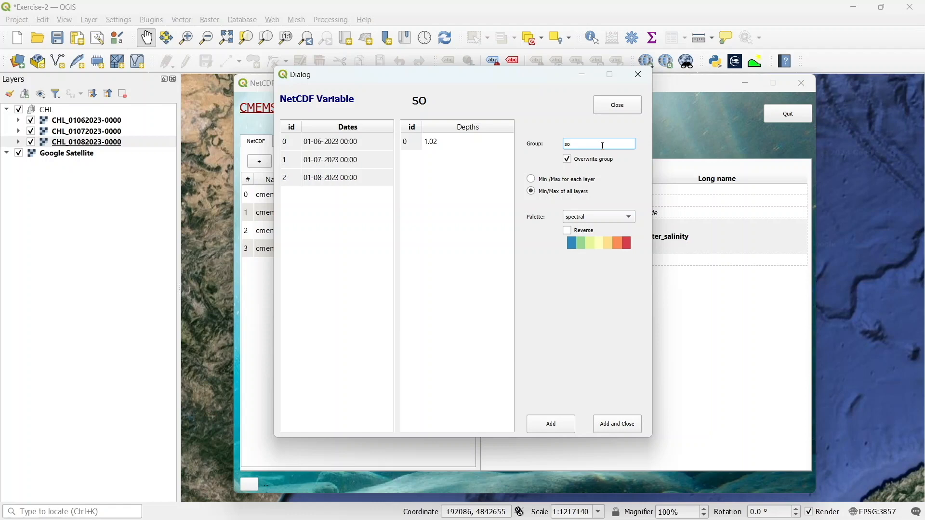
type("med")
left_click(567, 424)
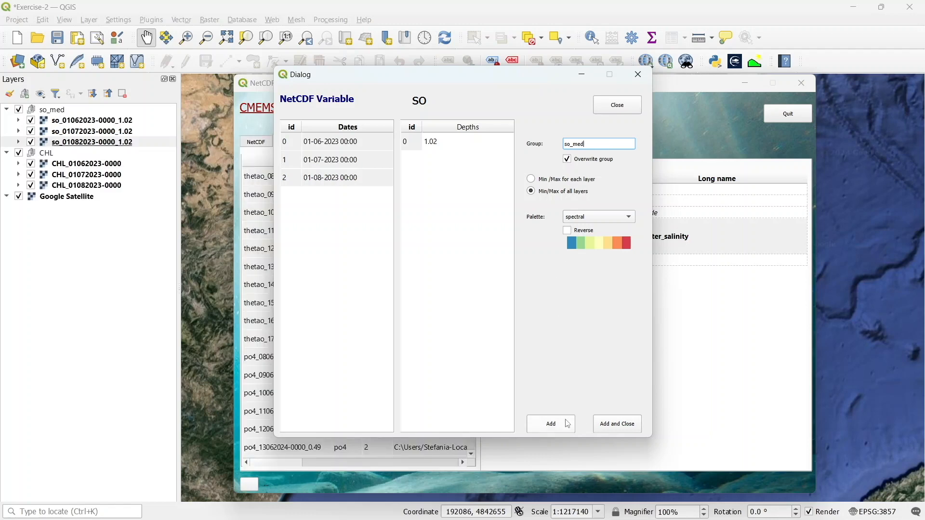
left_click(617, 106)
Load the EbroDelta file cmems_mod_ibi_phy_anfc_0.027deg-3D into NetCDF2GIS
left_click(262, 144)
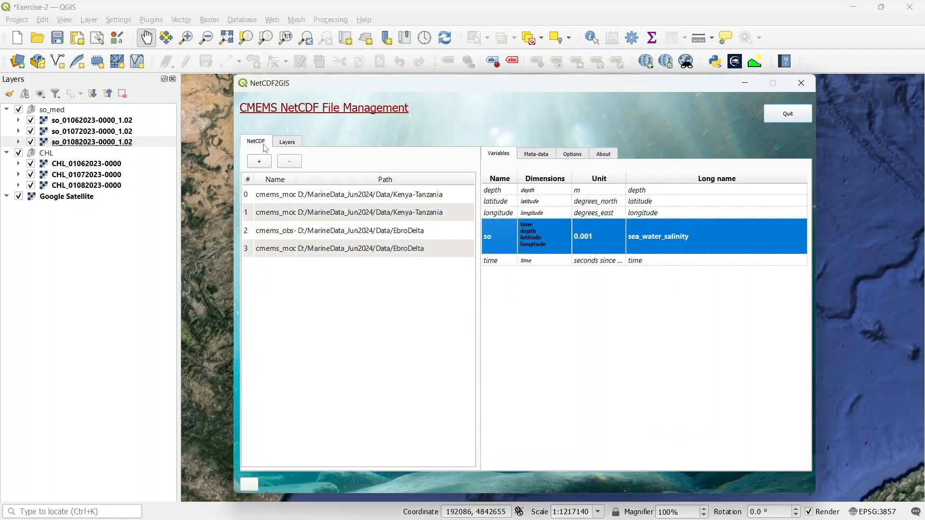
left_click(260, 162)
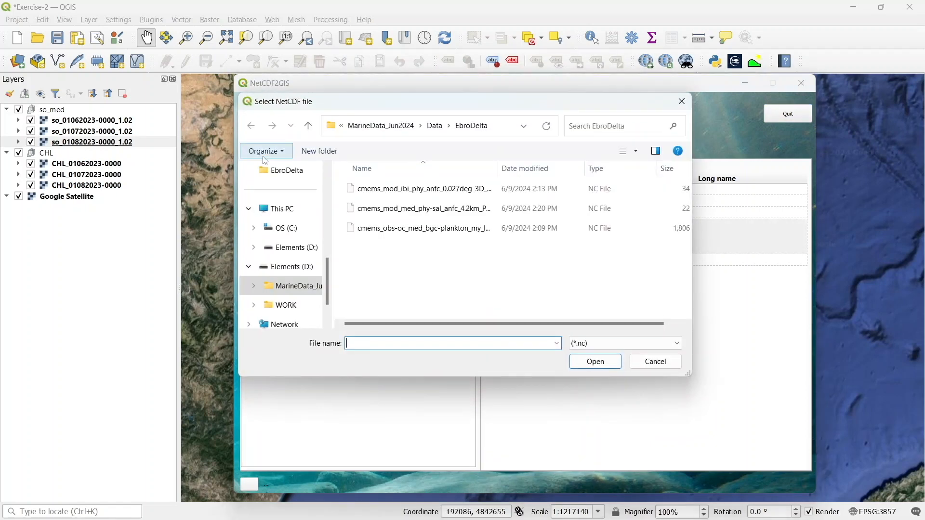
left_click(409, 190)
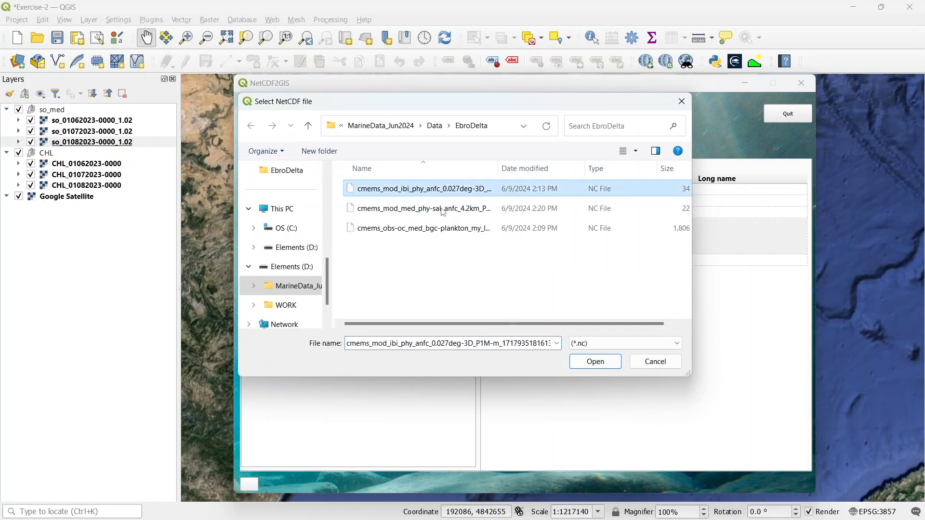
left_click(597, 366)
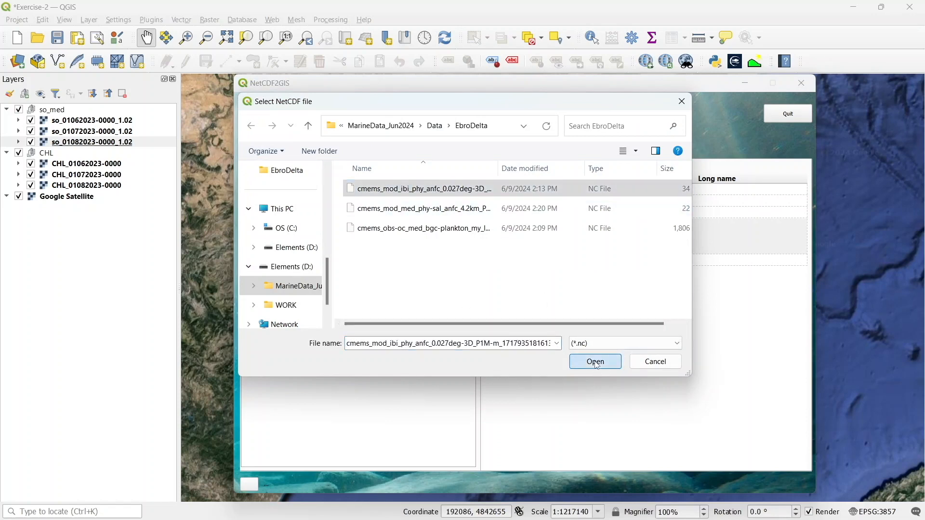
Add its so salinity layers for all three dates in a group named so_ibi and close NetCDF2GIS
double_click(546, 245)
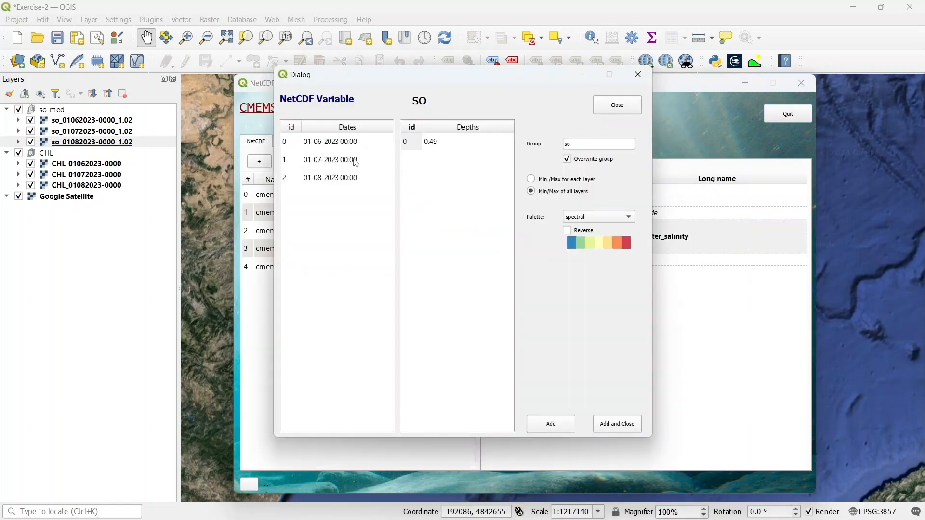
left_click(354, 149)
left_click(346, 159, "shift")
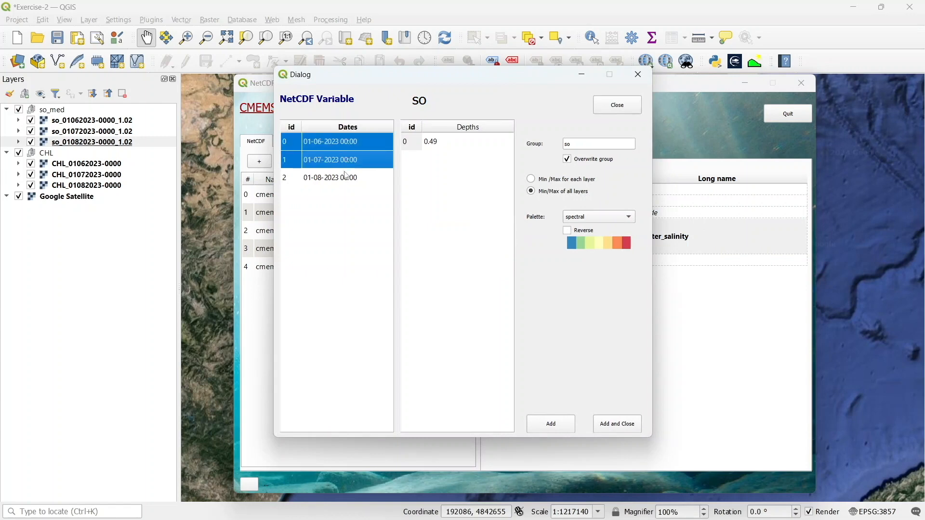
left_click(346, 178, "shift")
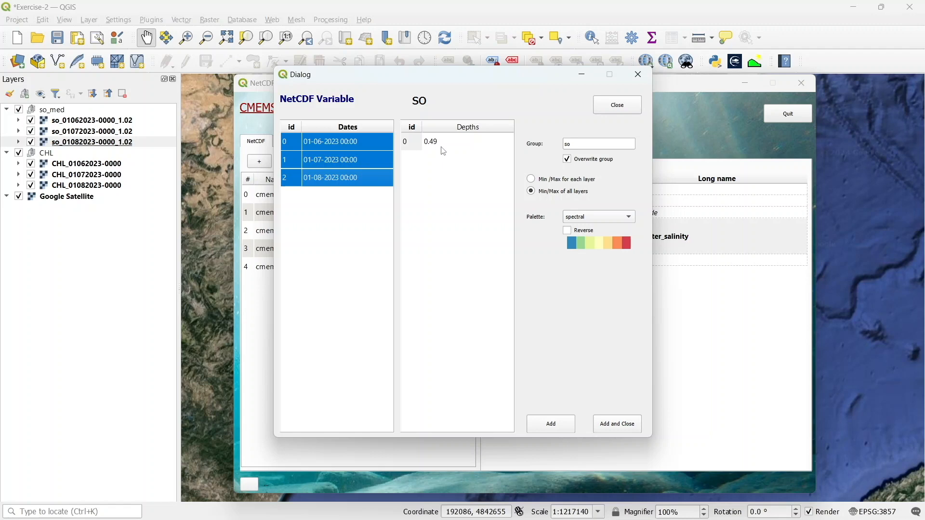
left_click(588, 147)
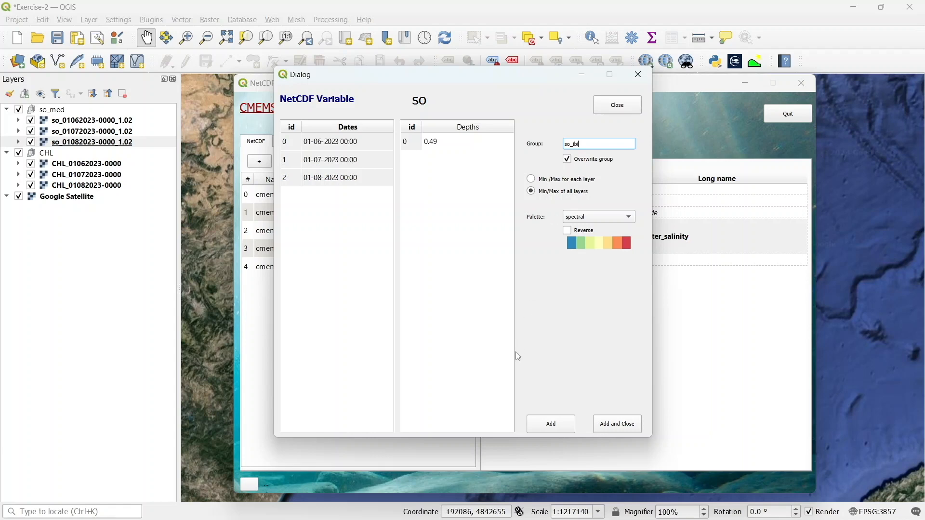
left_click(550, 425)
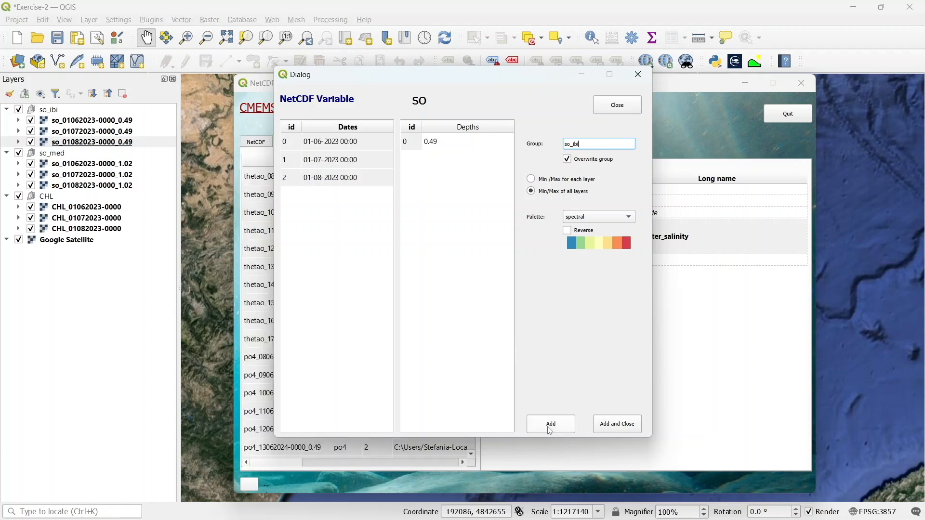
left_click(607, 428)
left_click(801, 84)
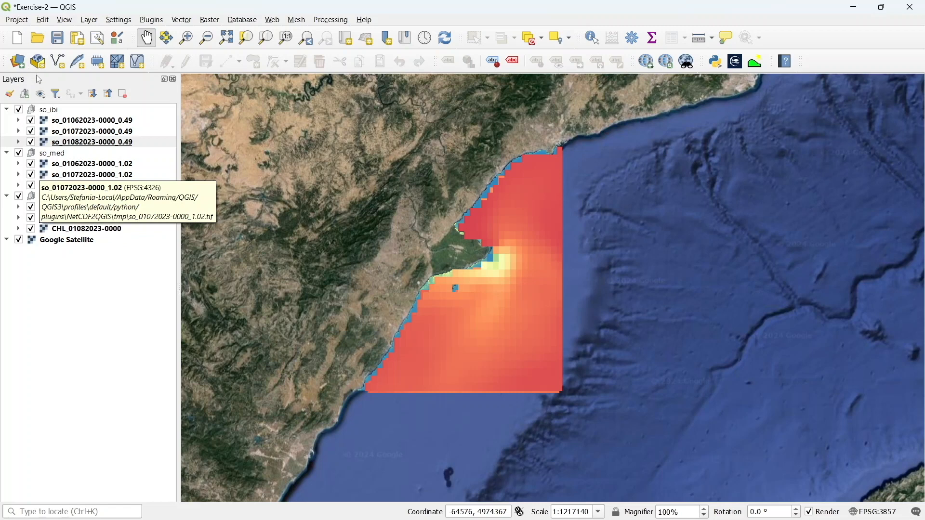
left_click(75, 208)
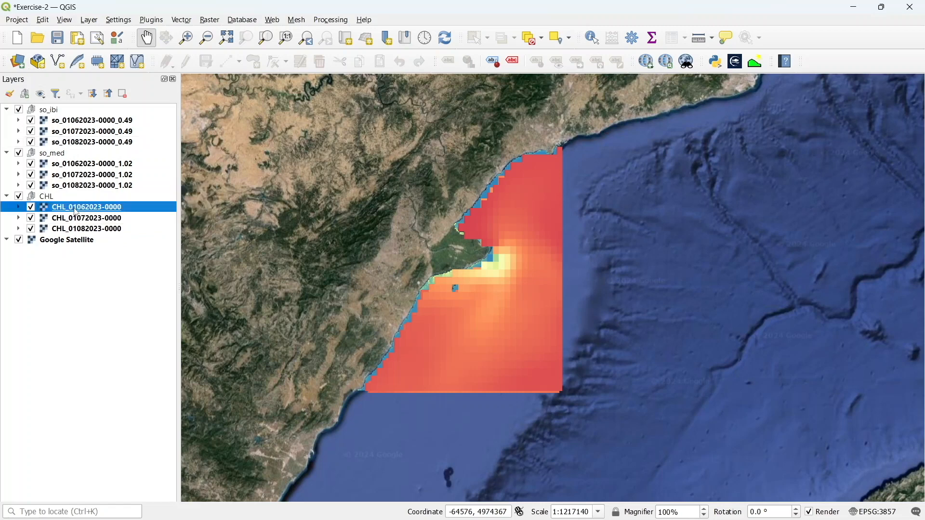
right_click(74, 207)
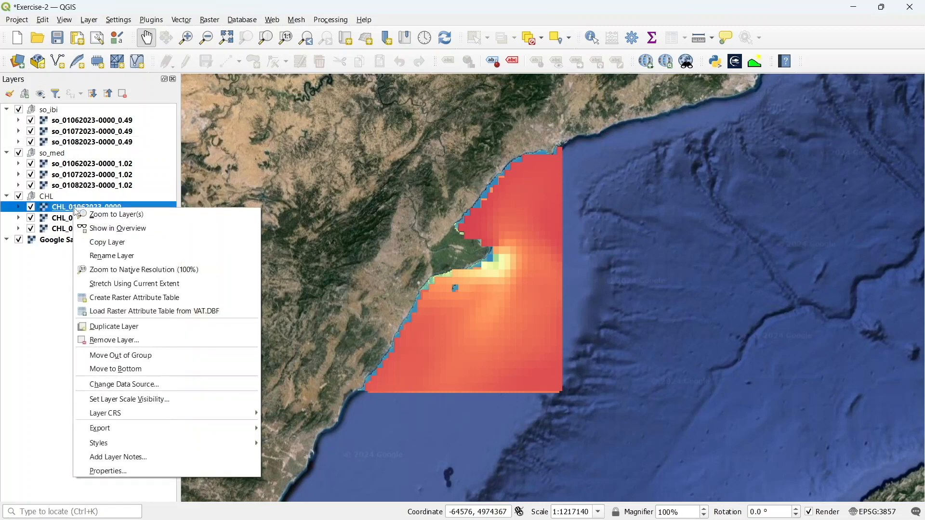
left_click(145, 470)
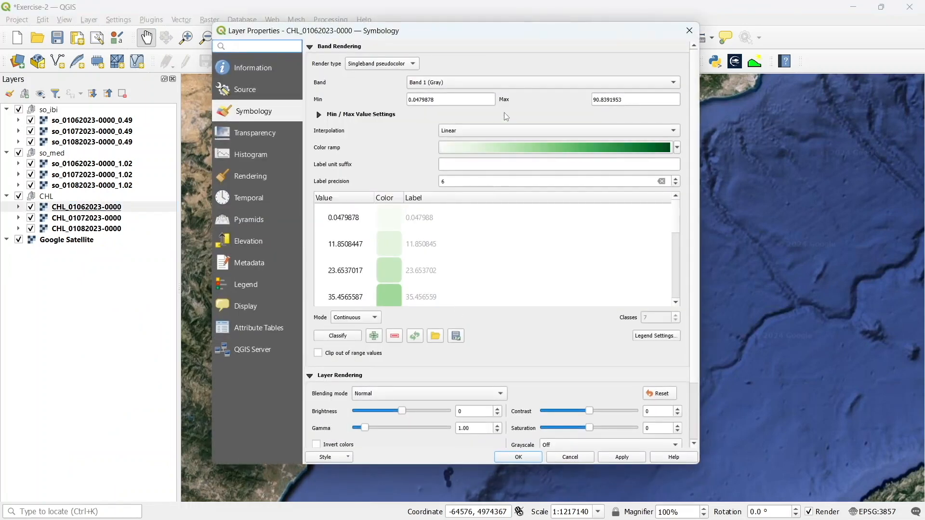
left_click(454, 97)
key("BackSpace")
key("BackSpace")
key("BackSpace")
key("BackSpace")
key("BackSpace")
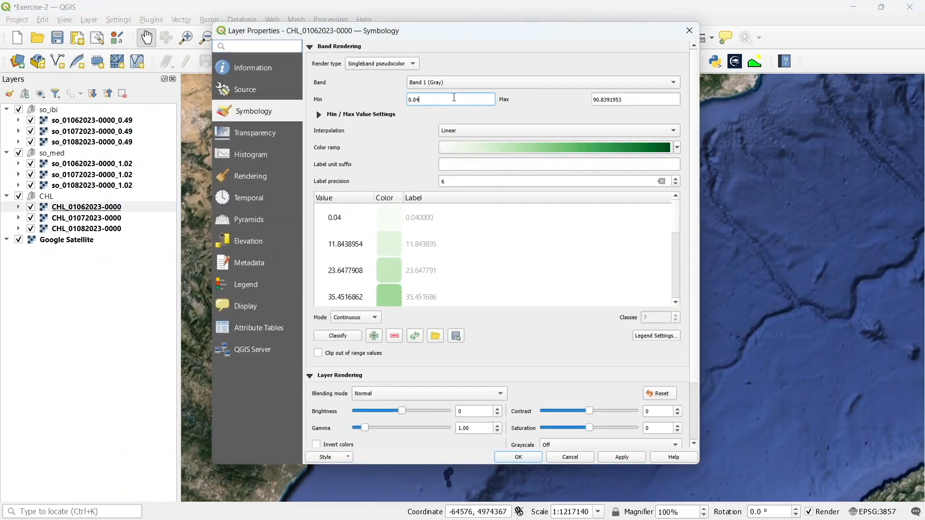
left_click(663, 98)
key("BackSpace")
key("BackSpace")
key("BackSpace")
key("BackSpace")
key("BackSpace")
key("BackSpace")
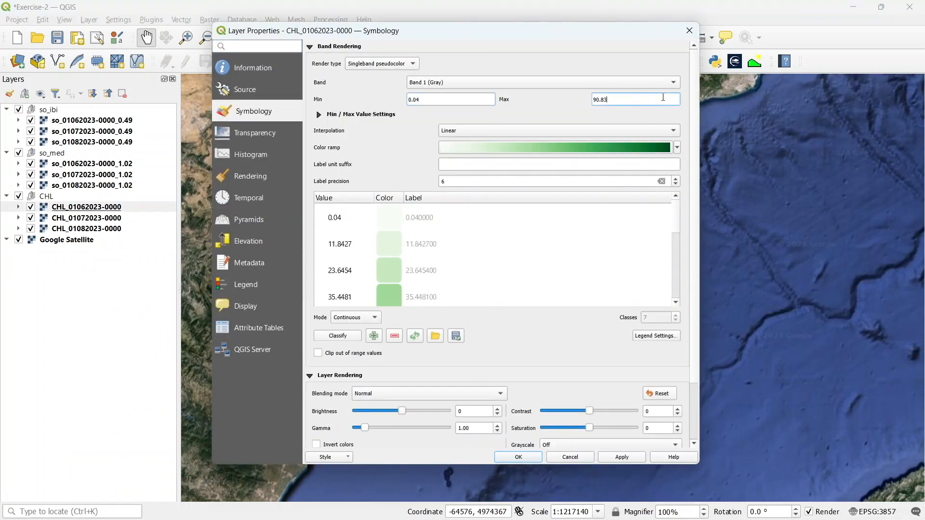
key("BackSpace")
Switch the classification to Equal Interval with label precision 2 and 5 classes, and apply the symbology
left_click(346, 320)
left_click(346, 333)
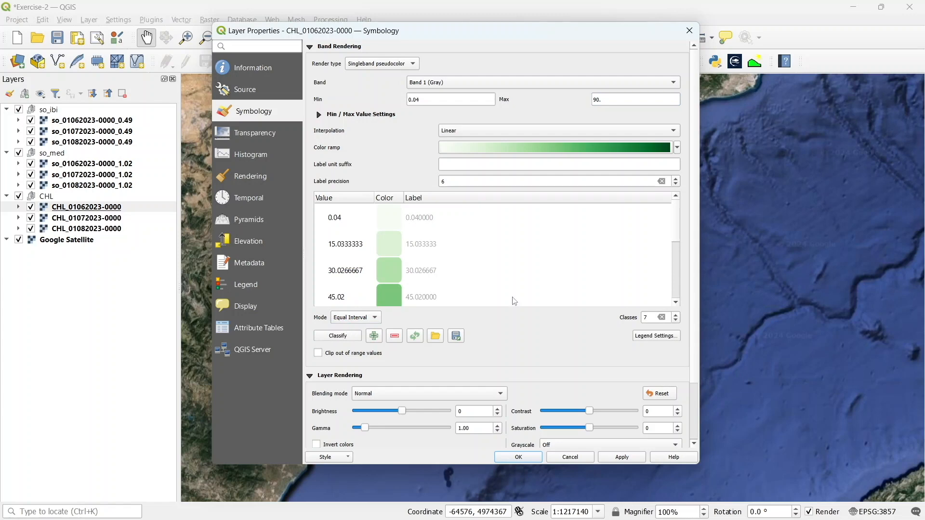
left_click(473, 181)
type("2")
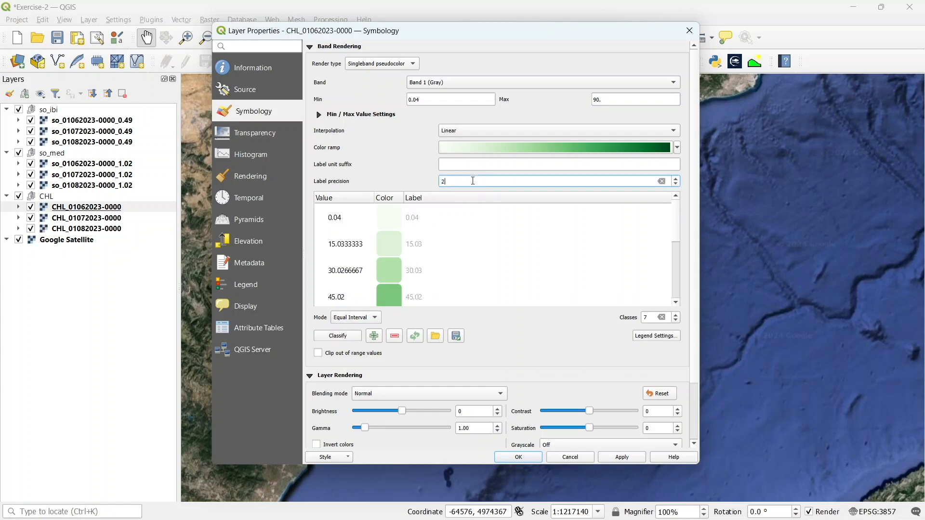
left_click(682, 323)
left_click(677, 321)
left_click(677, 320)
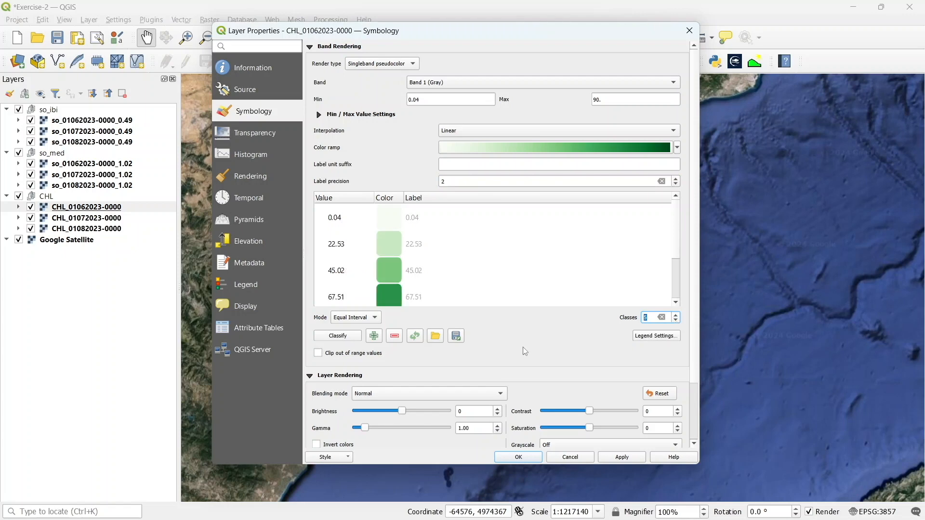
left_click(524, 458)
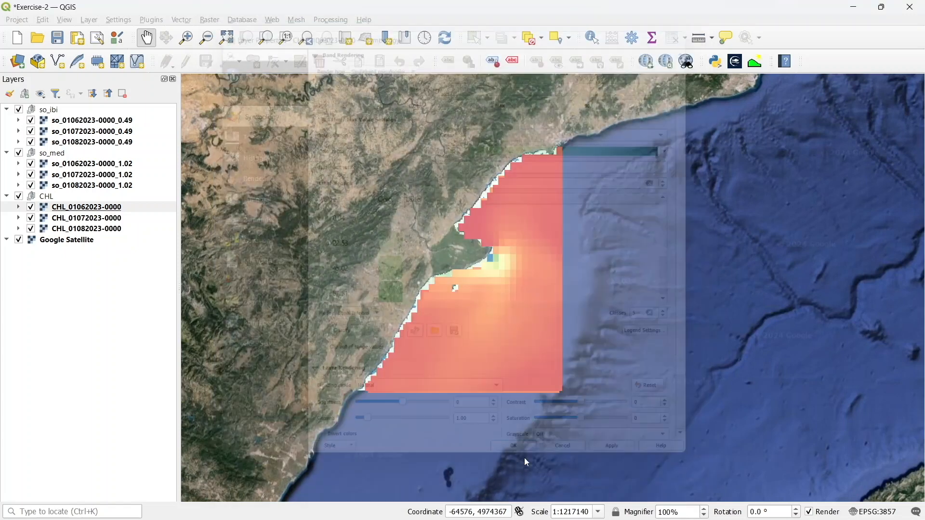
Hide the so_med and so_ibi groups to show only the chlorophyll layers
left_click(24, 153)
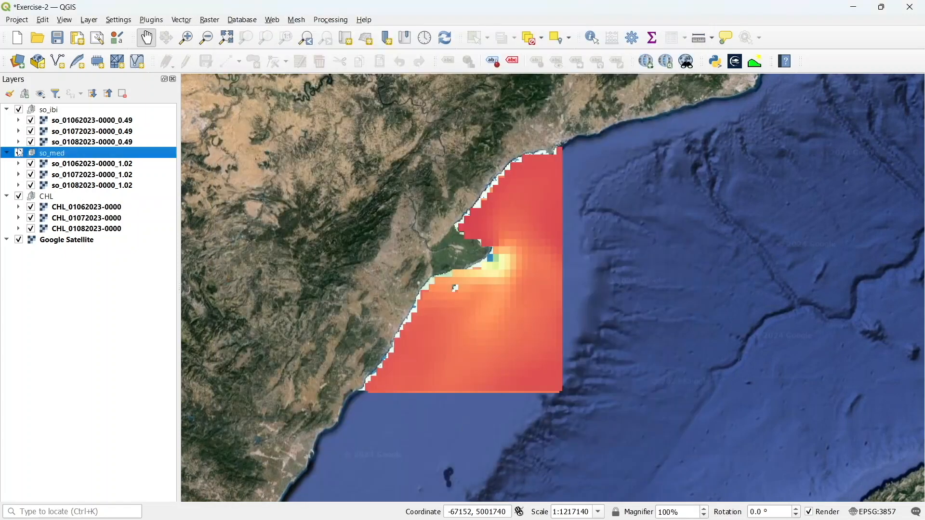
left_click(19, 153)
left_click(19, 110)
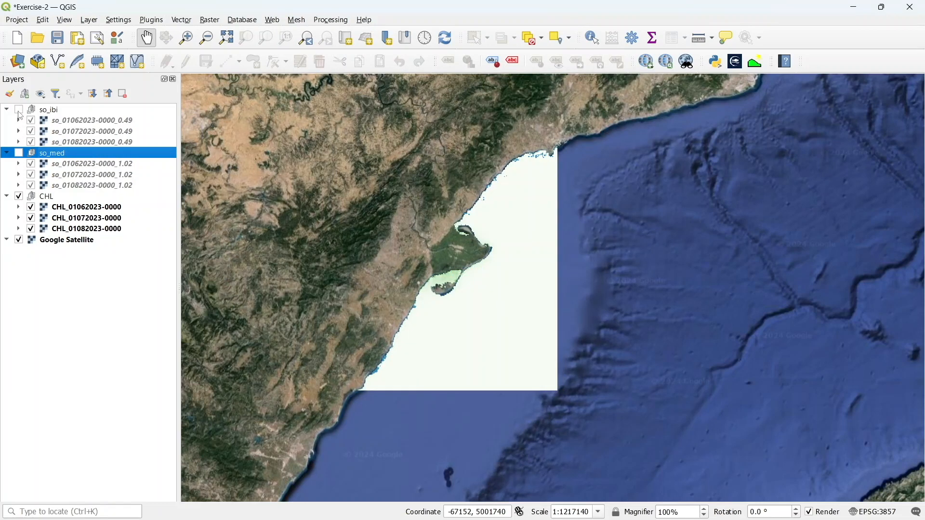
scroll(423, 244, "up", 5)
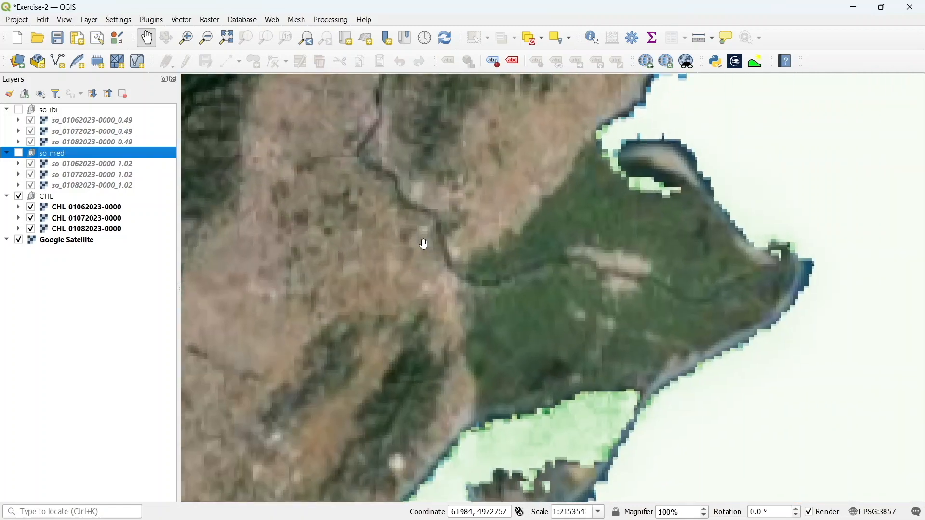
scroll(424, 244, "down", 1)
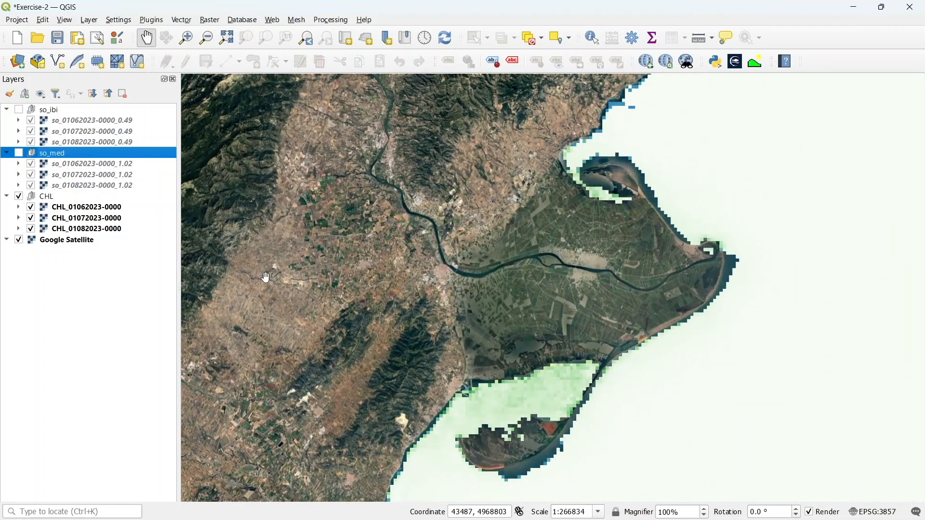
left_click(58, 209)
right_click(57, 208)
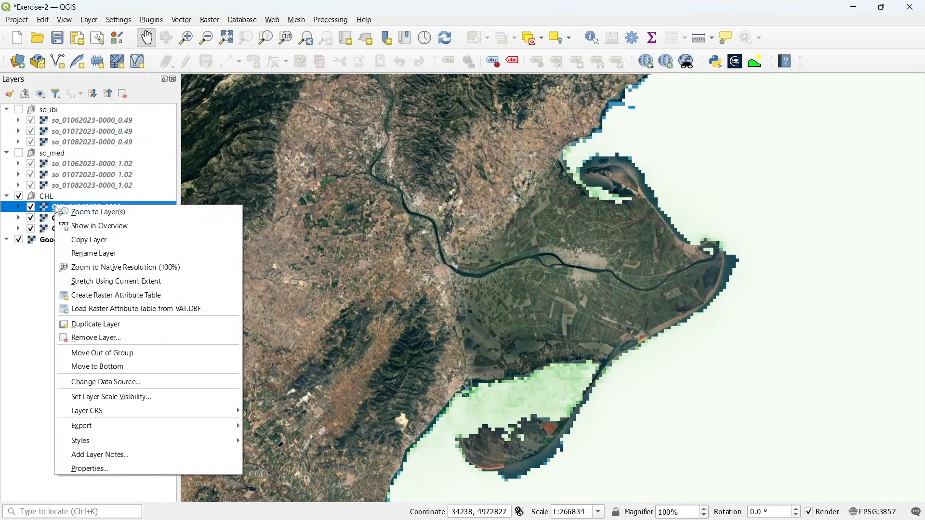
mouse_move(236, 440)
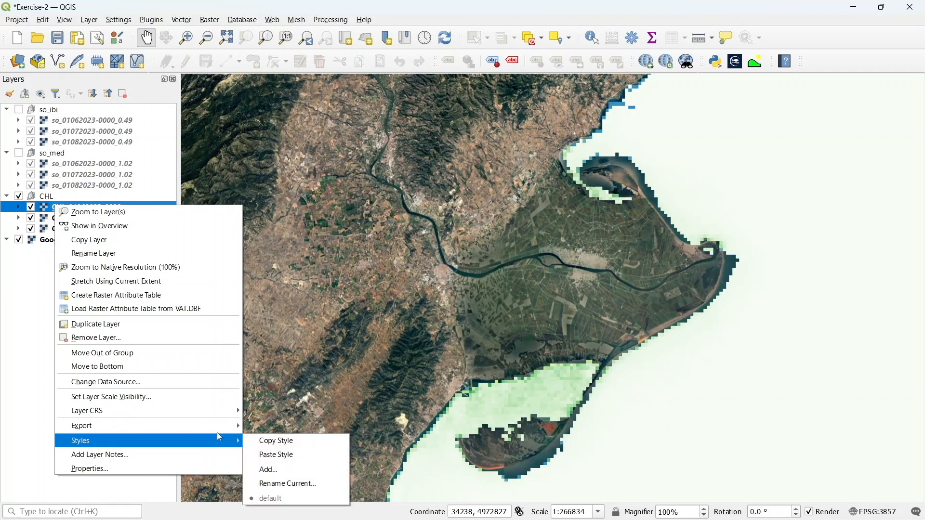
left_click(271, 442)
left_click(90, 219)
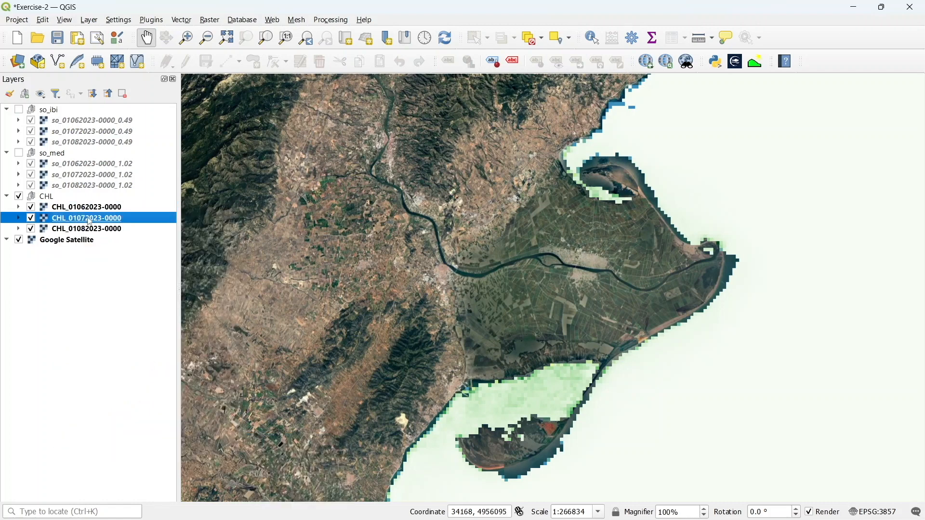
key("shift+Down")
key("shift+Down")
key("shift+Up")
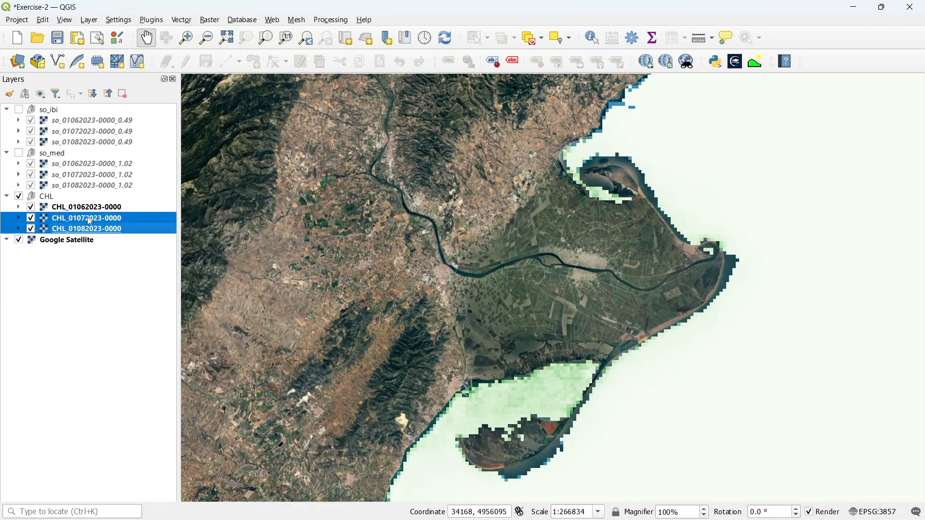
right_click(90, 221)
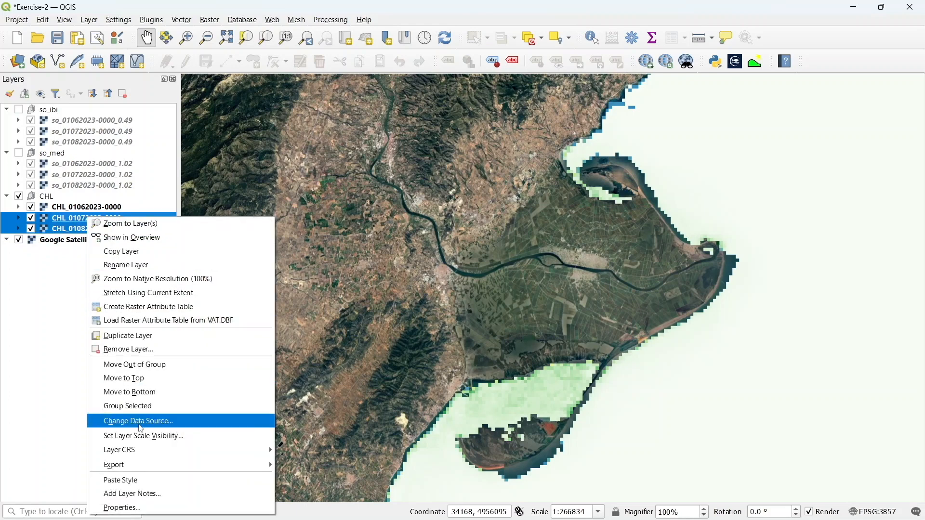
left_click(140, 480)
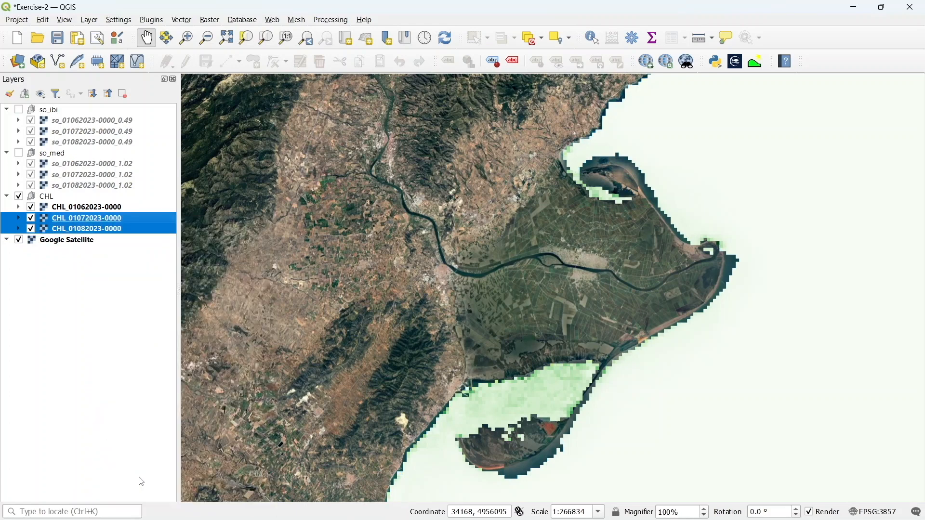
Hide the CHL group and show the so_med group instead
left_click(66, 167)
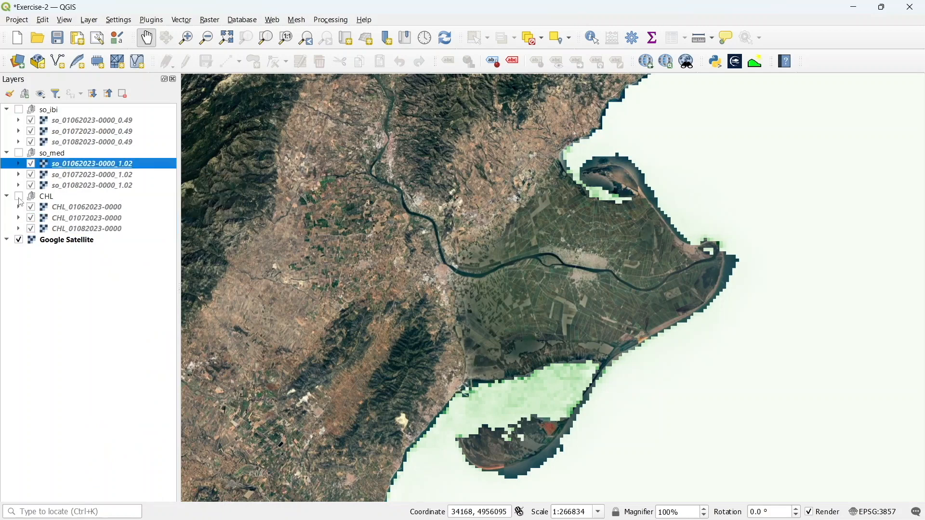
left_click(19, 197)
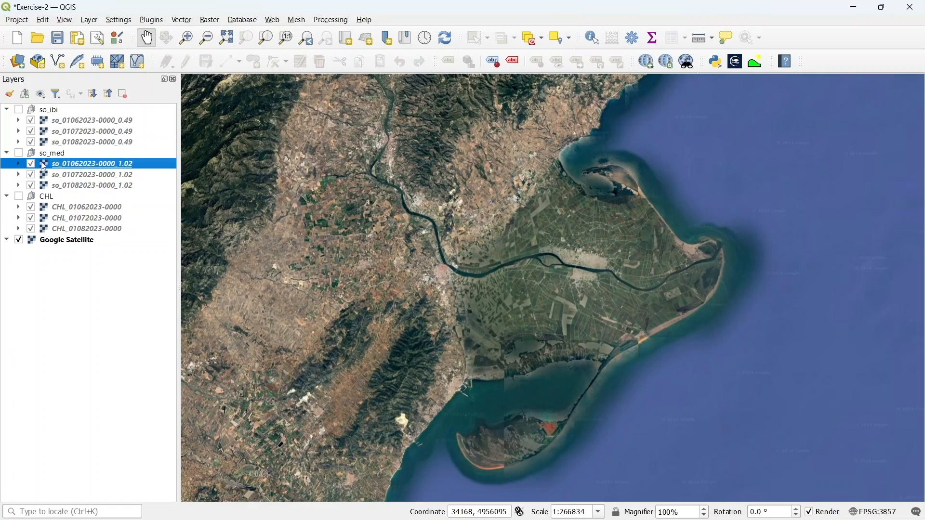
right_click(24, 167)
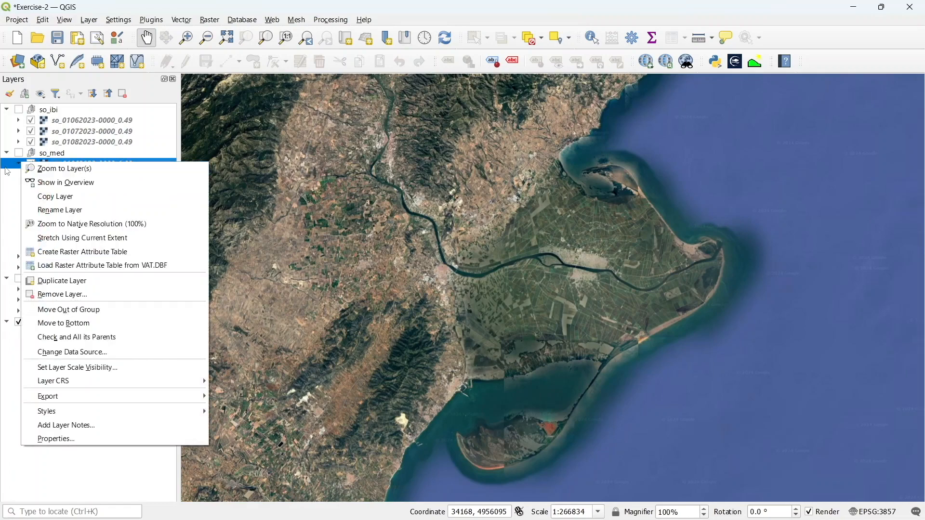
left_click(18, 164)
left_click(19, 153)
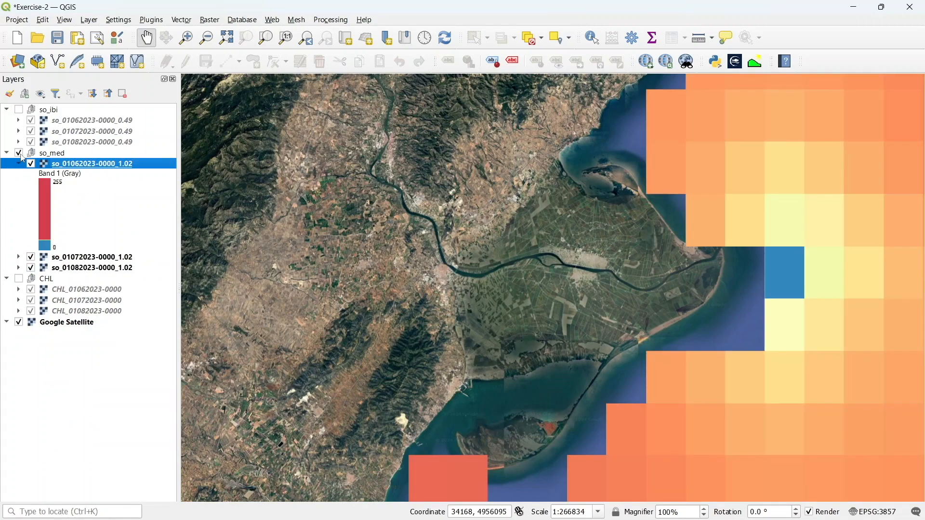
scroll(424, 203, "down", 1)
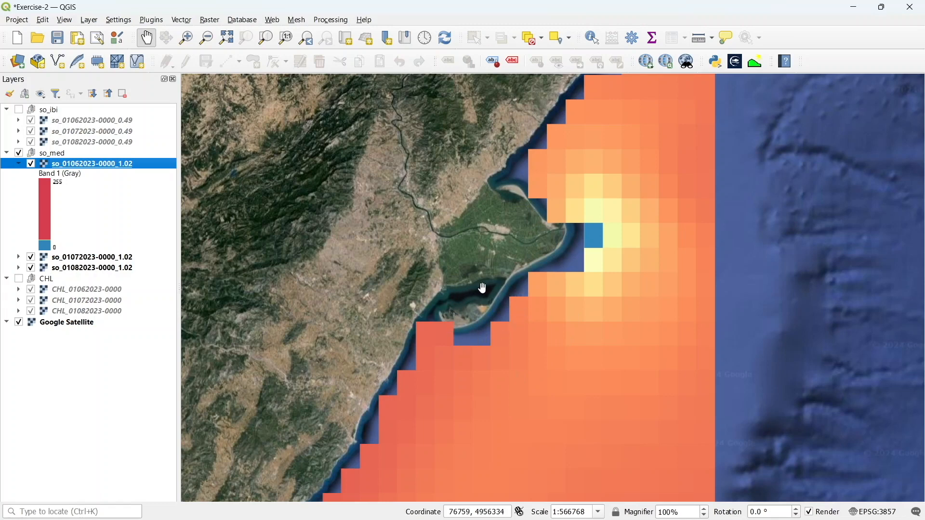
left_click(489, 273)
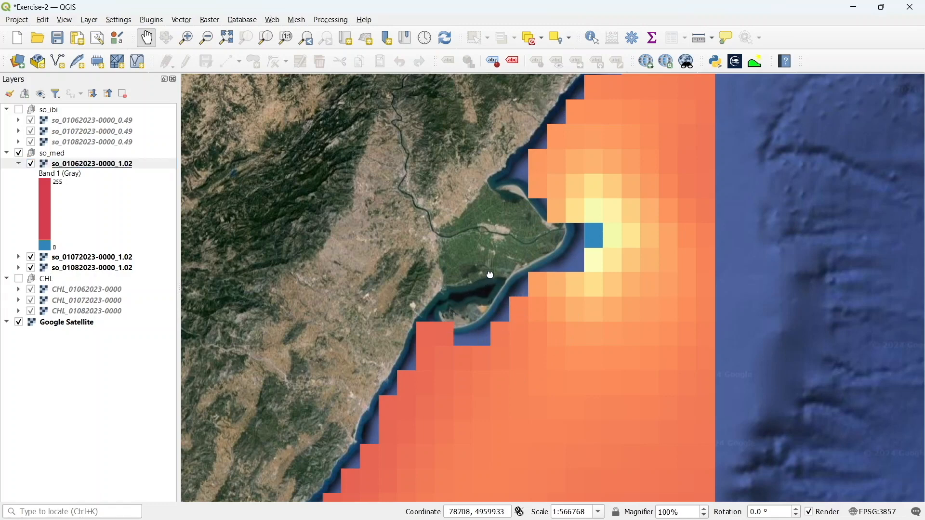
left_click_drag(491, 275, 492, 296)
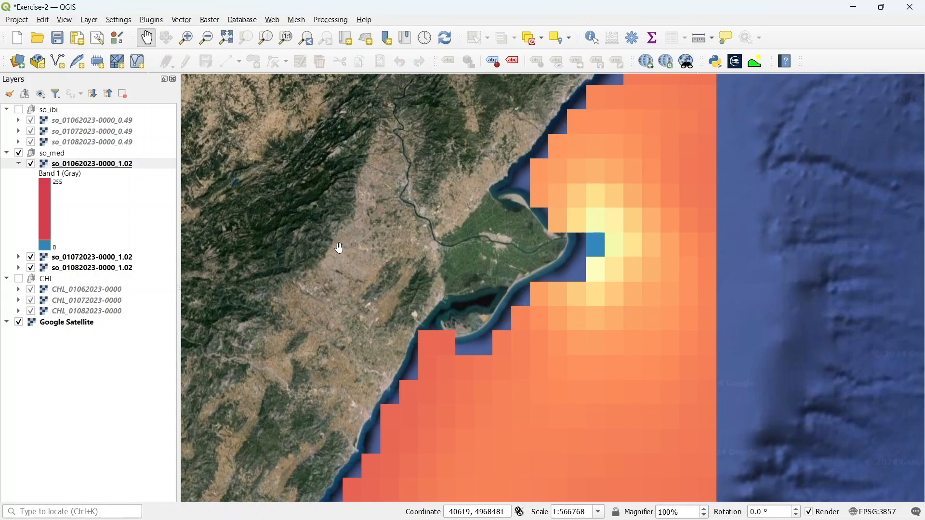
right_click(103, 165)
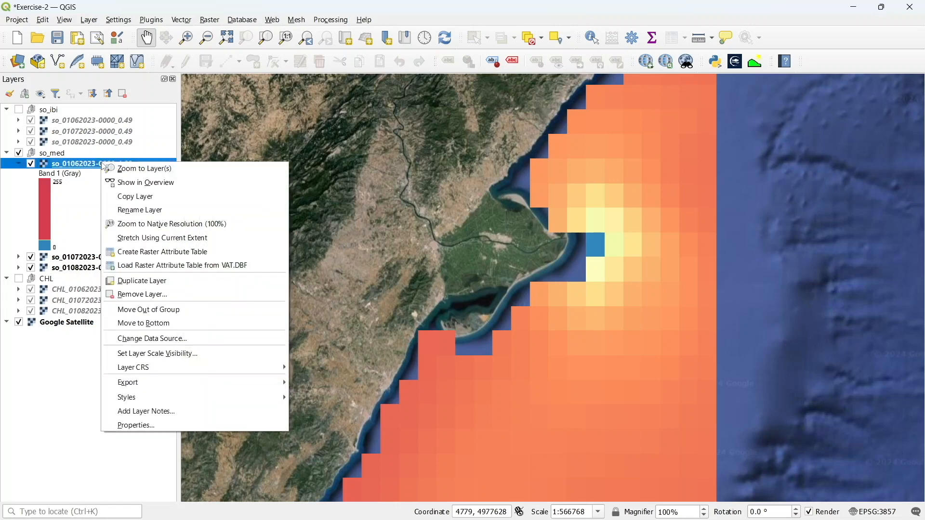
left_click(140, 435)
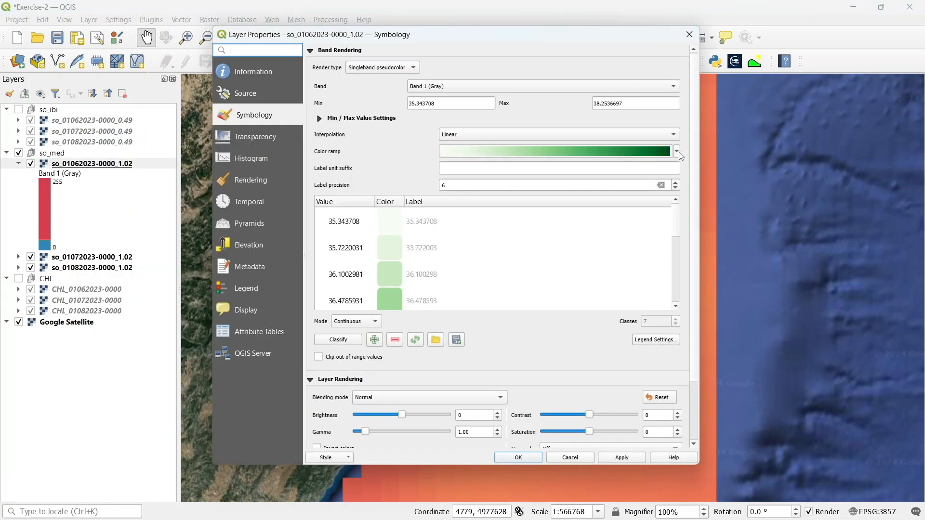
left_click(678, 152)
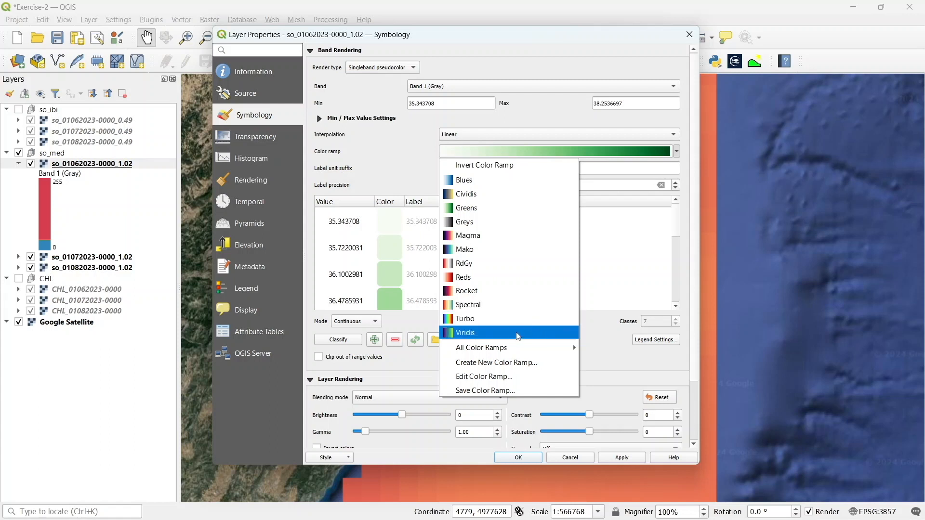
left_click(519, 333)
Set the salinity symbology minimum to 35 and maximum to 38
left_click_drag(455, 105, 417, 105)
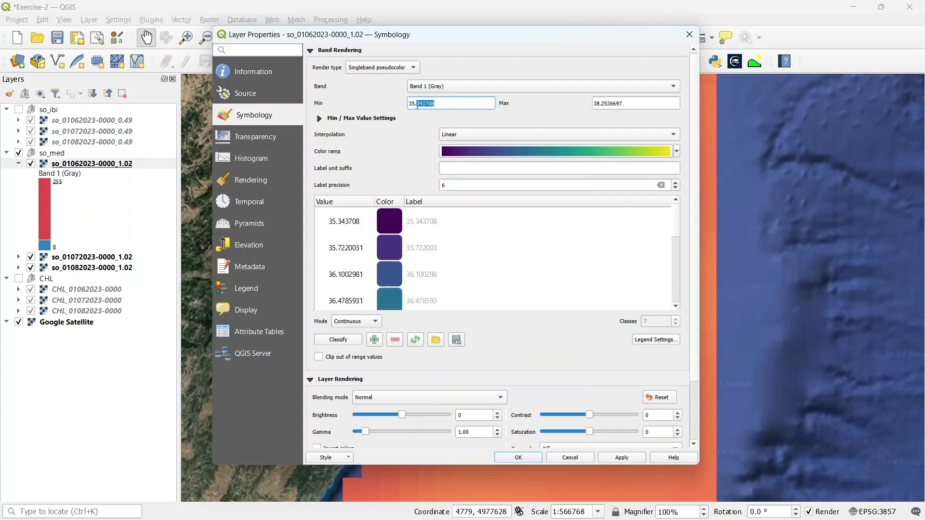
key("BackSpace")
left_click_drag(627, 103, 601, 102)
key("BackSpace")
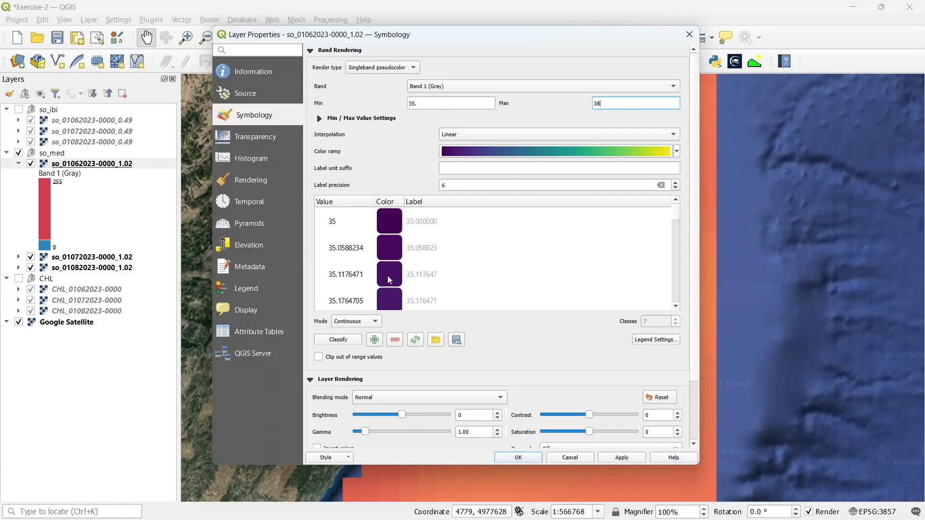
Set label precision to 2, switch to Equal Interval mode, adjust the class count, and apply
left_click(459, 186)
key("BackSpace")
type("2")
left_click(356, 321)
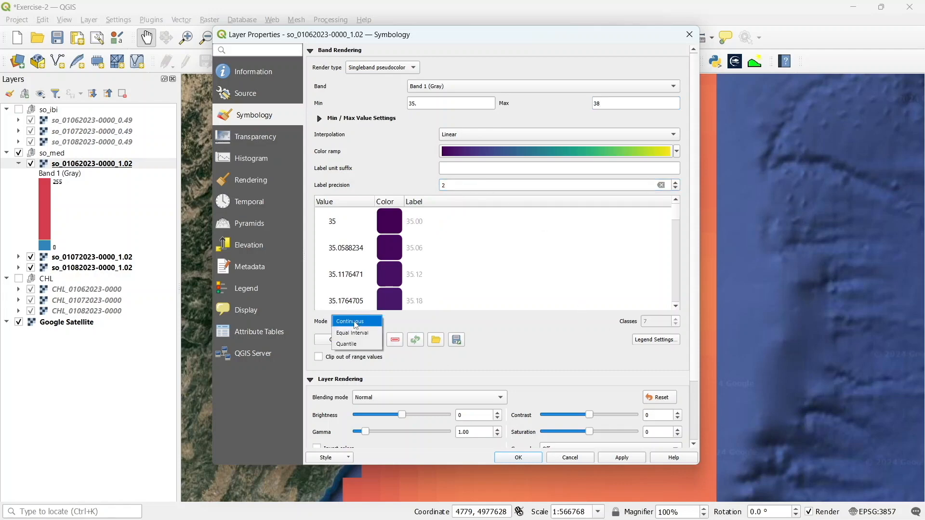
left_click(354, 335)
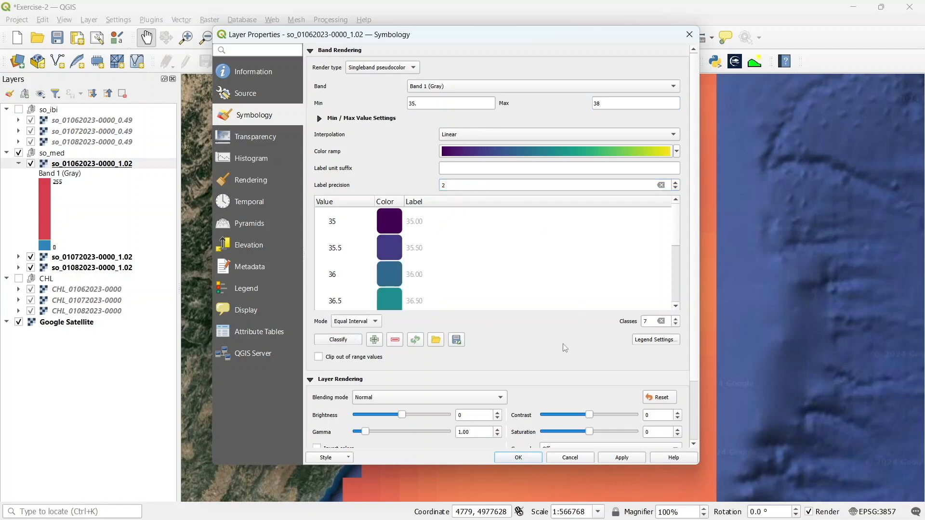
left_click(676, 324)
left_click(675, 324)
left_click(519, 458)
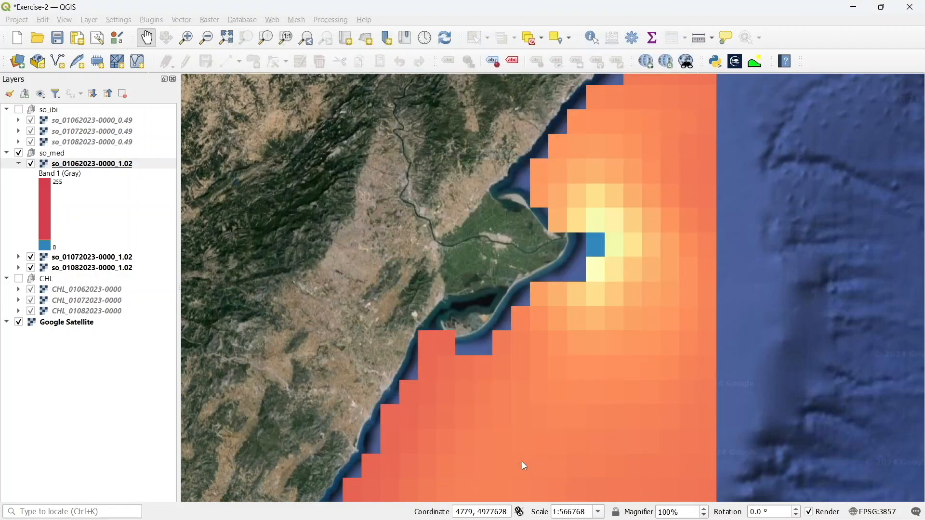
right_click(94, 168)
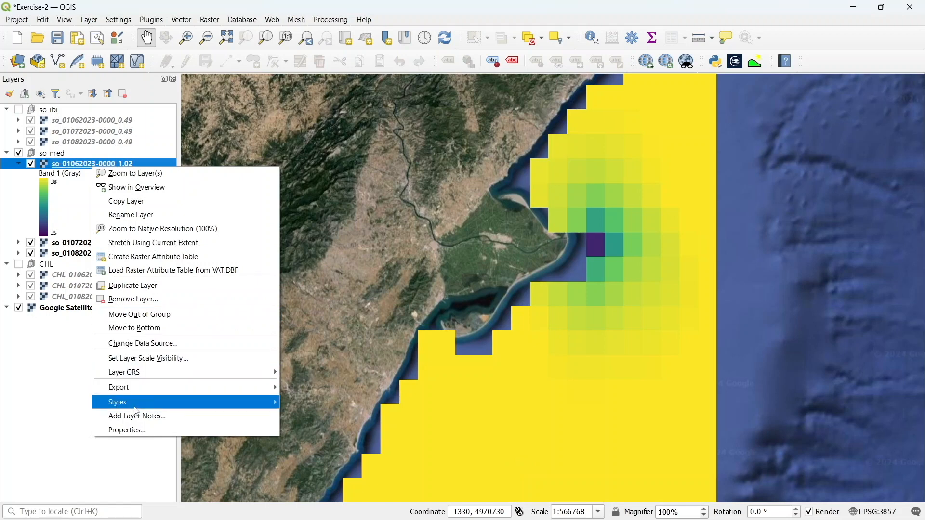
mouse_move(141, 375)
mouse_move(143, 404)
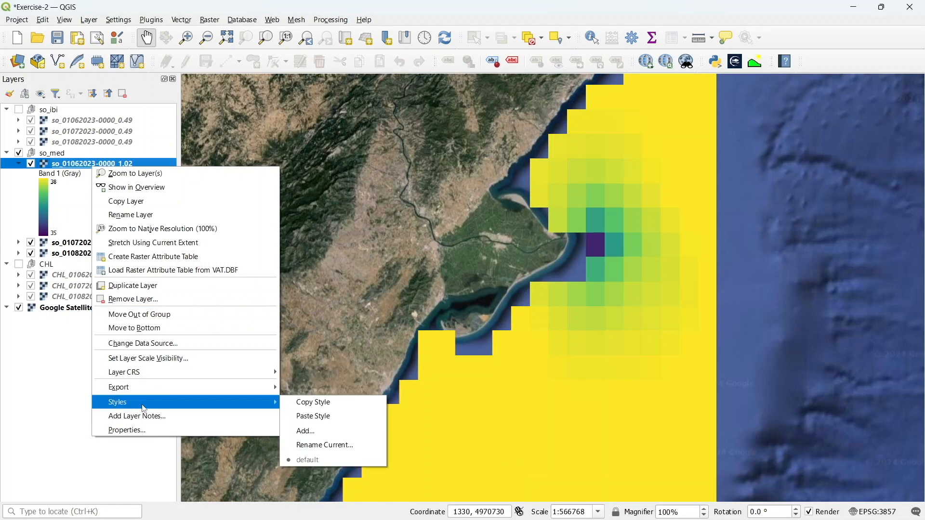
left_click(301, 403)
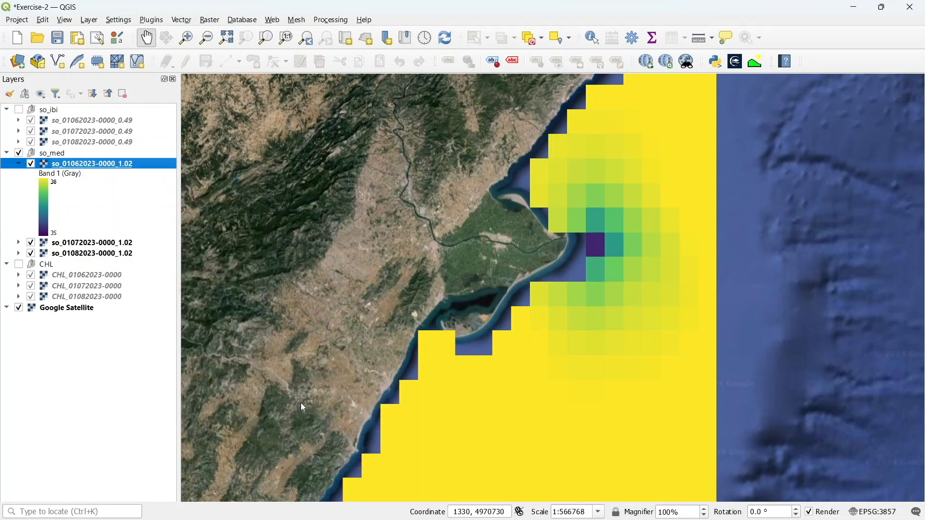
left_click(121, 244)
left_click(121, 253, "shift")
right_click(121, 252)
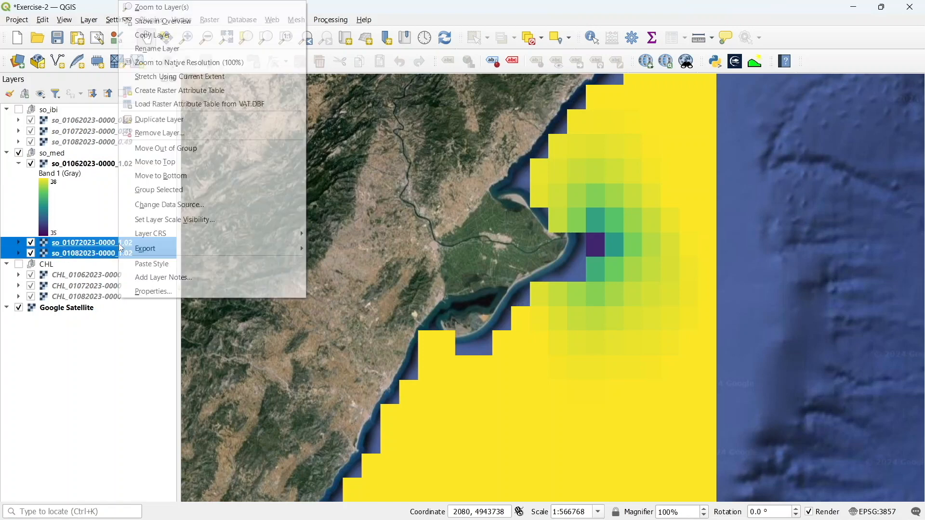
left_click(191, 263)
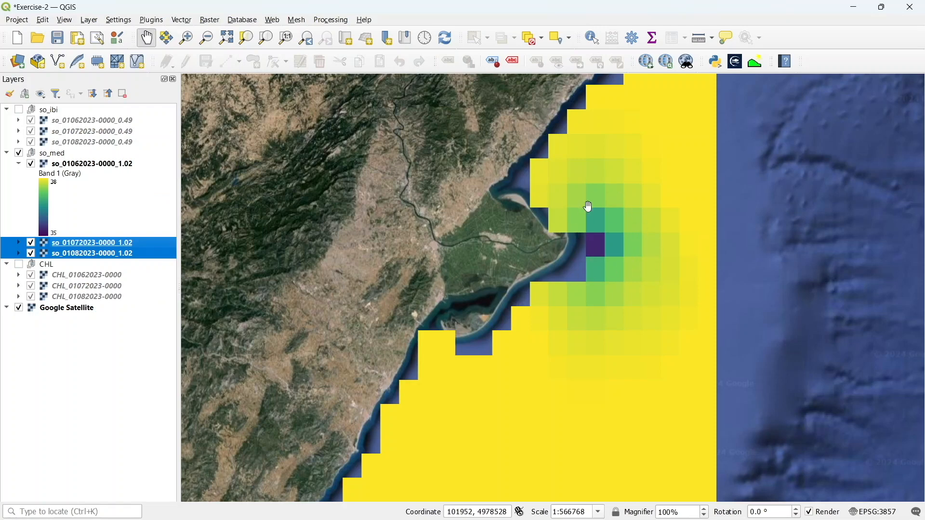
left_click(64, 164)
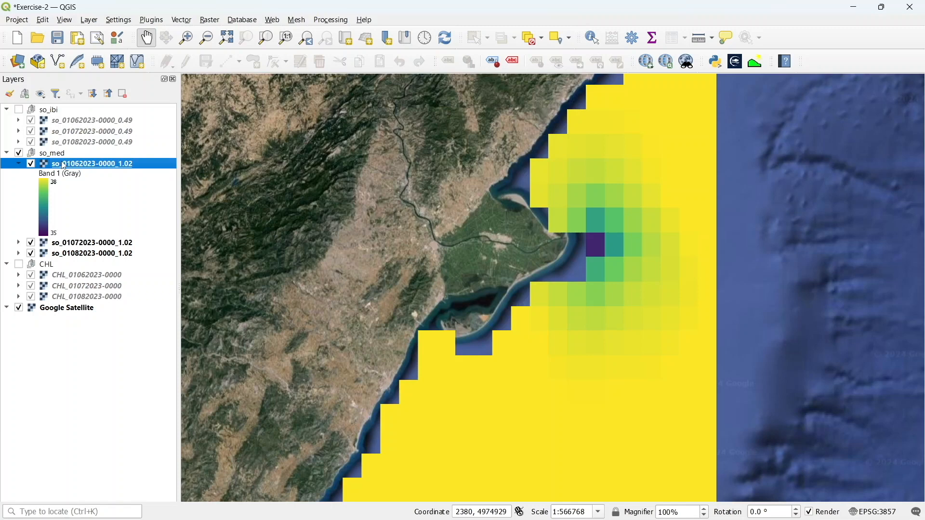
right_click(64, 165)
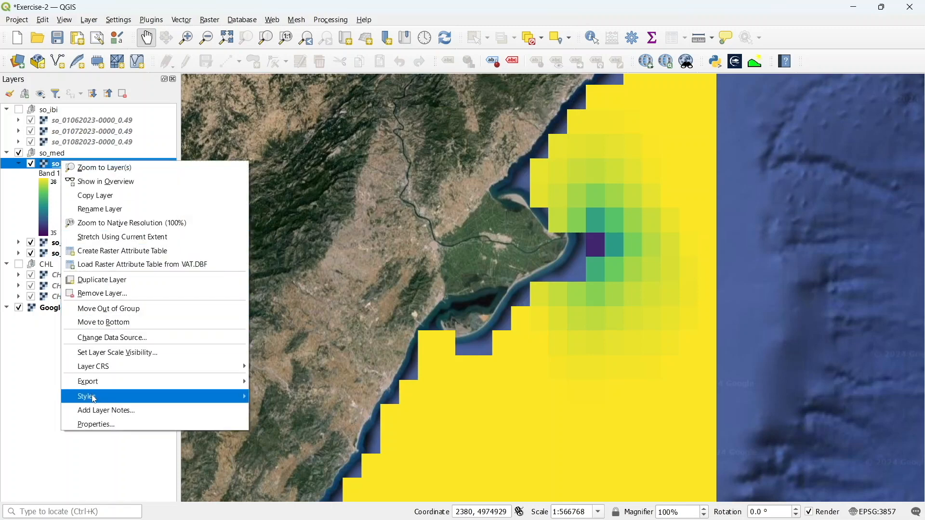
mouse_move(98, 398)
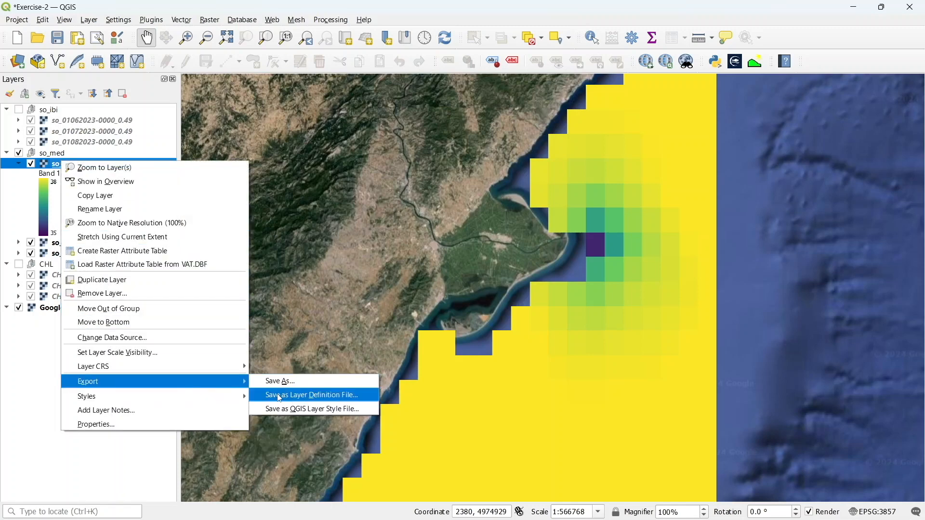
left_click(271, 402)
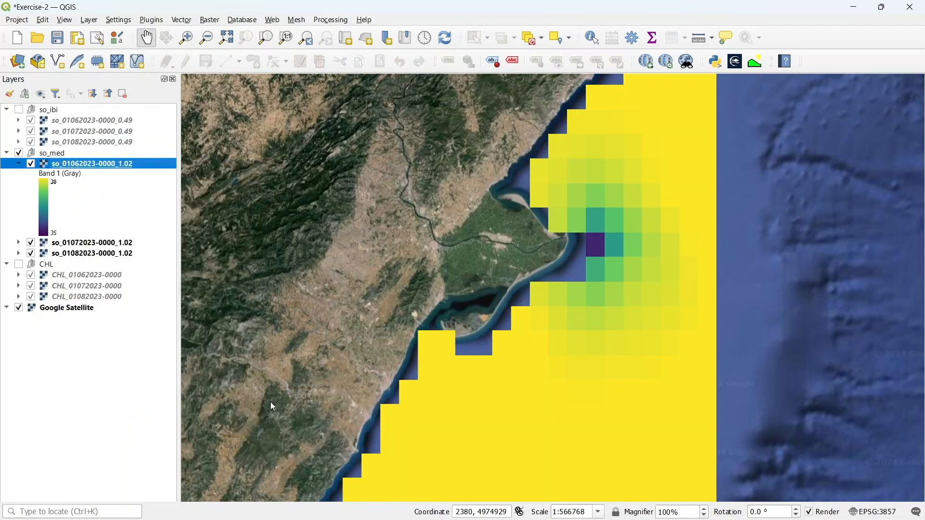
left_click(102, 124)
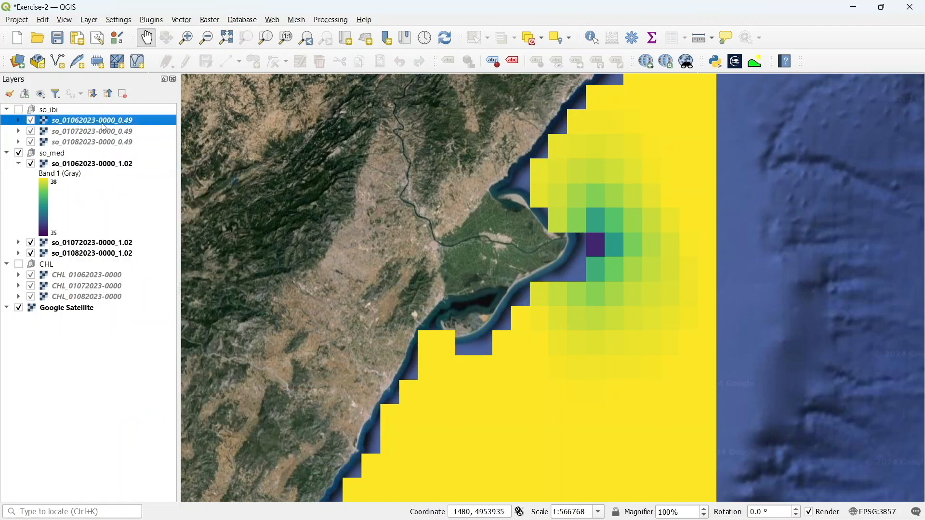
left_click(103, 131, "ctrl")
left_click(103, 142, "ctrl")
right_click(102, 124)
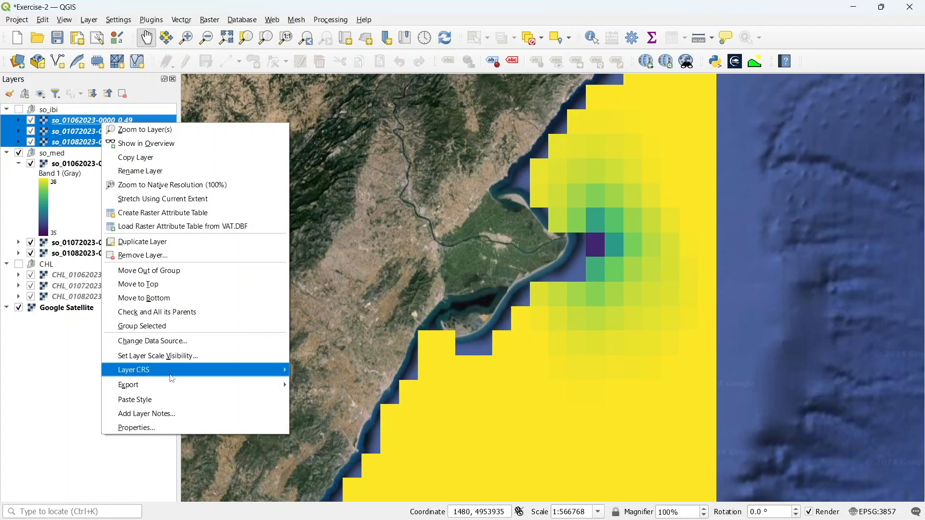
left_click(165, 401)
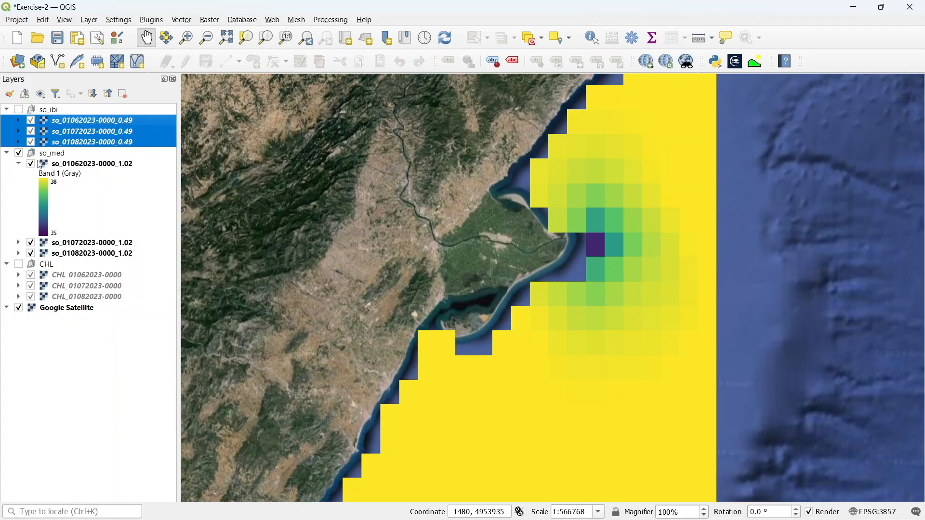
Show the so_ibi group, hide its two later-date layers, and toggle the so_med group to compare the salinity layers
left_click(19, 153)
left_click(20, 110)
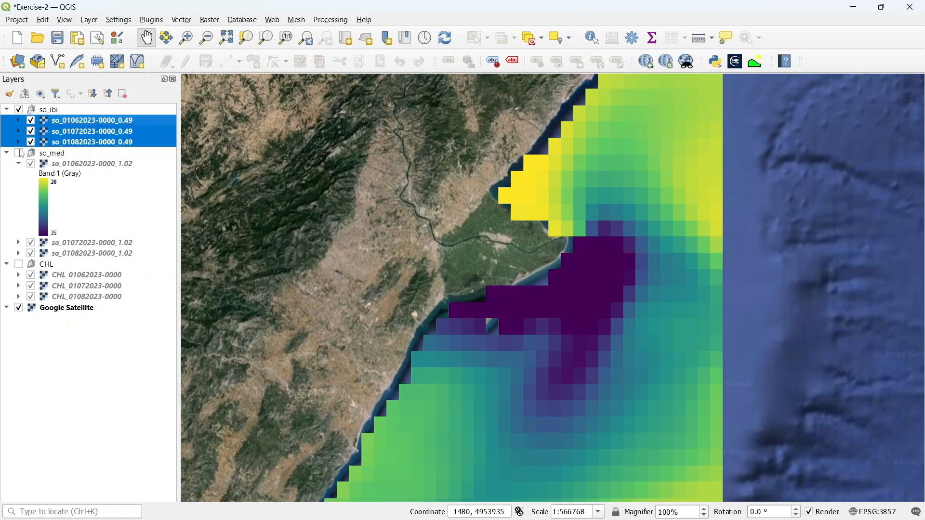
left_click(30, 134)
left_click(30, 143)
left_click(31, 165)
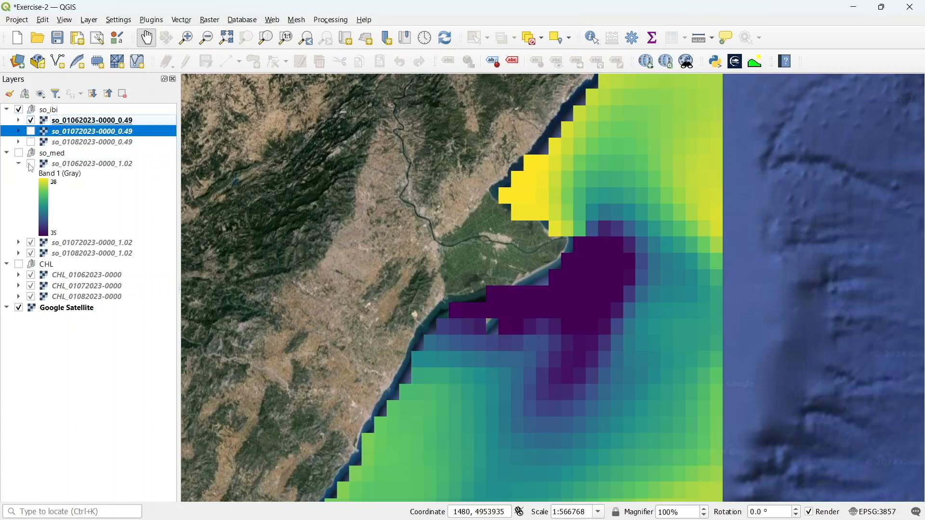
left_click(31, 165)
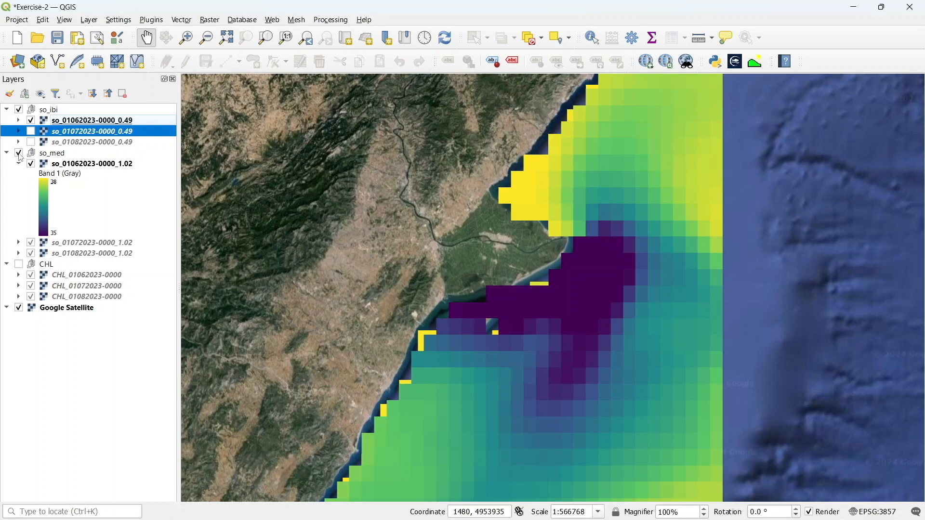
left_click(19, 154)
left_click(19, 154)
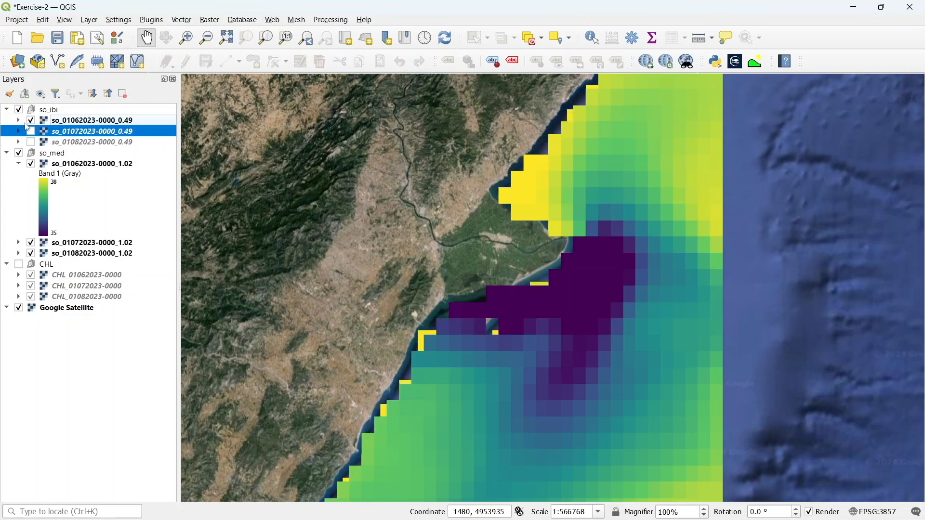
Hide both salinity groups and show the CHL chlorophyll group
left_click(20, 110)
left_click(20, 111)
left_click(19, 110)
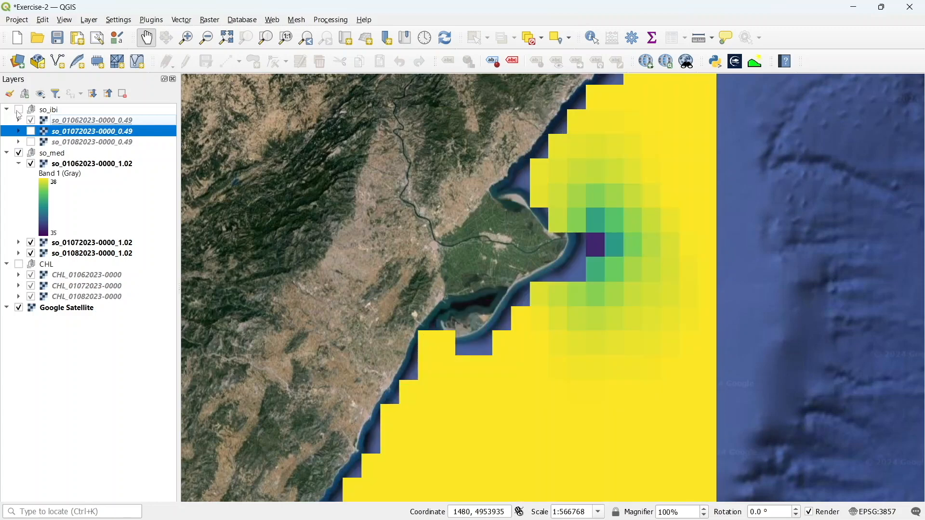
left_click(20, 154)
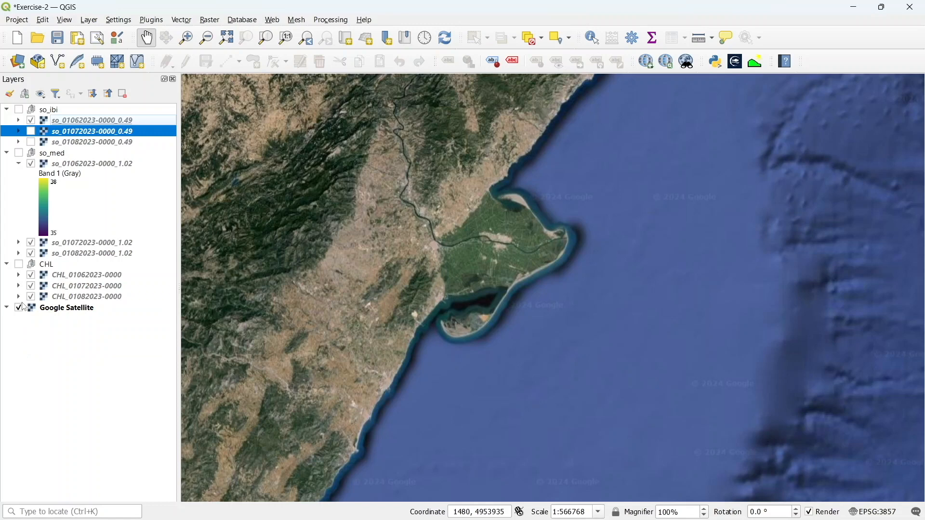
left_click(19, 266)
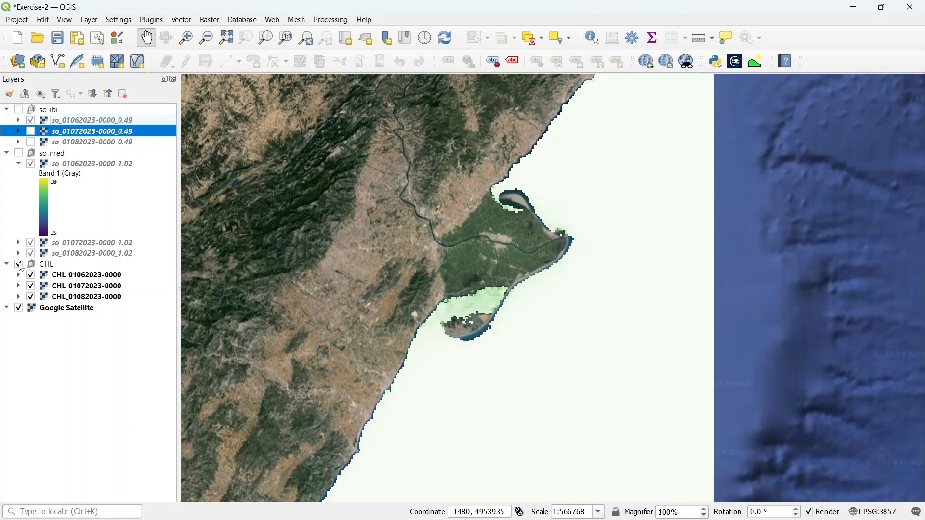
Start a new shapefile layer saved as ebro-points in the QGIS-exercises folder
scroll(500, 311, "up", 1)
scroll(500, 311, "up", 1)
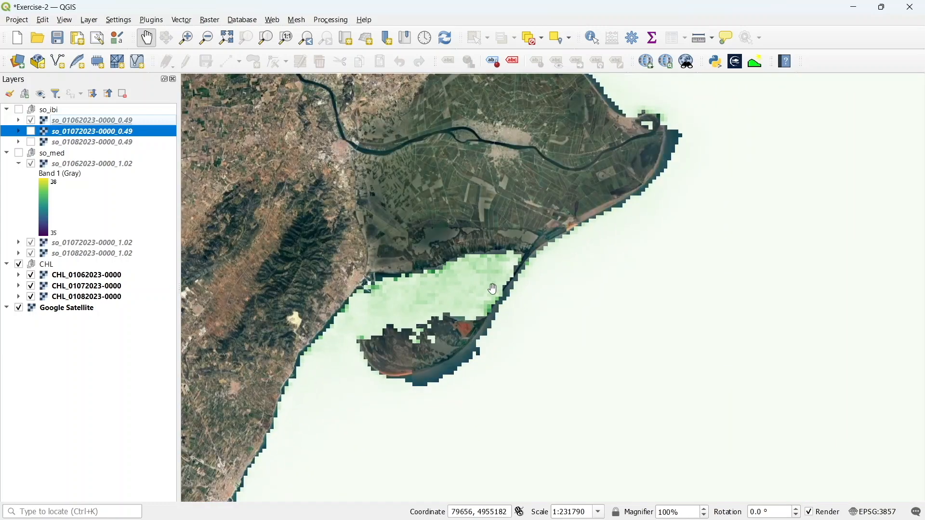
left_click_drag(493, 289, 472, 373)
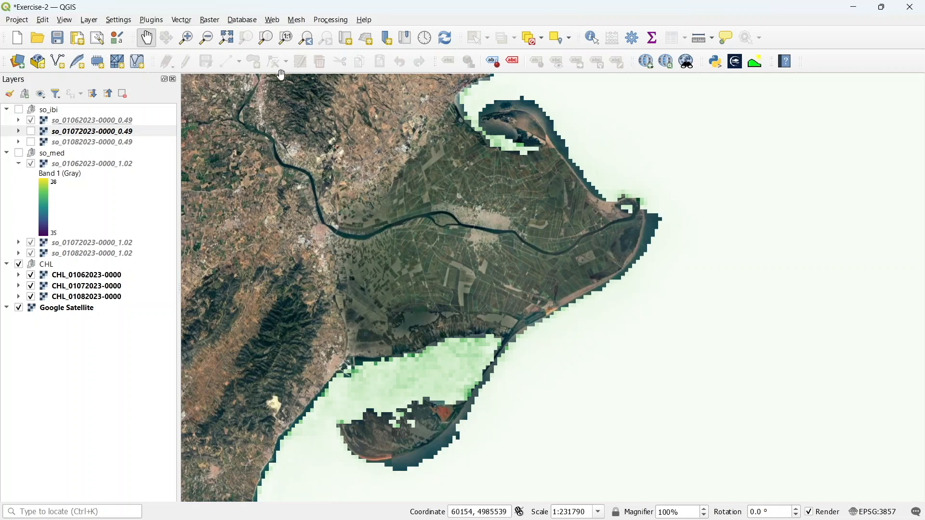
left_click(90, 19)
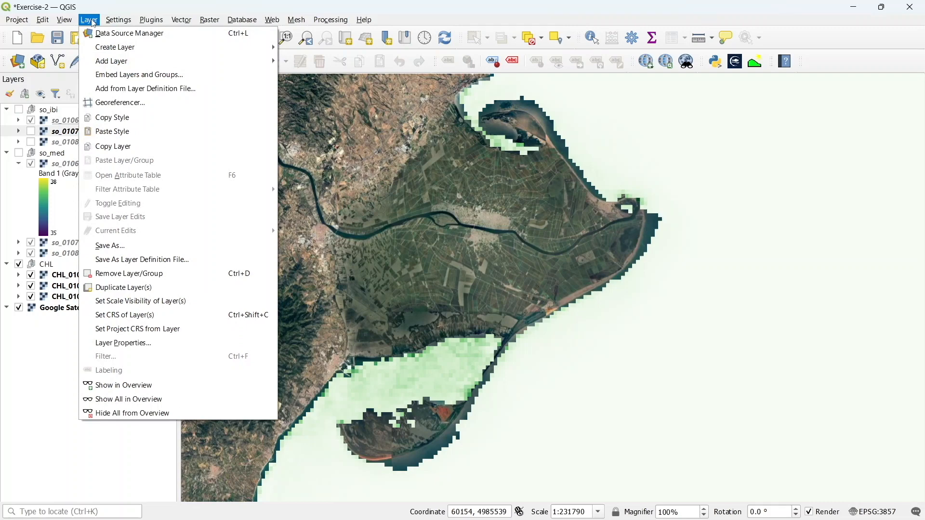
mouse_move(250, 46)
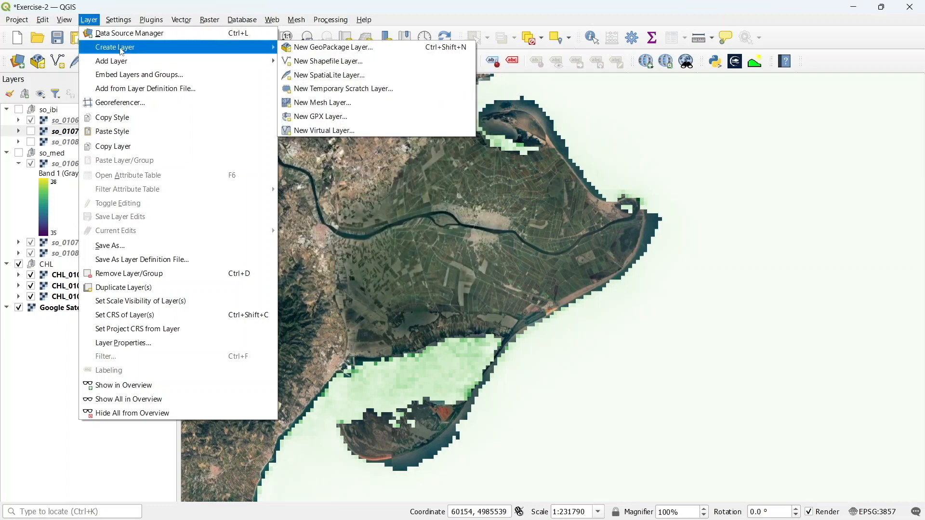
left_click(296, 60)
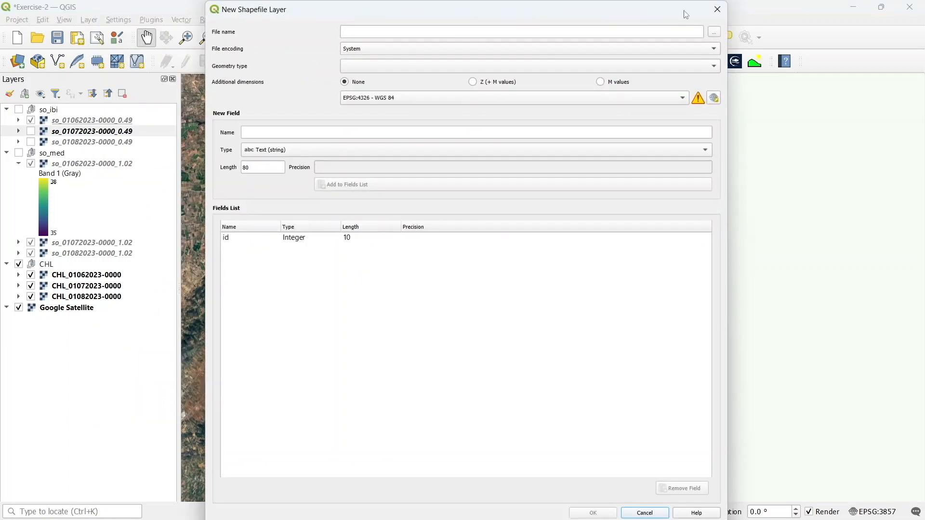
left_click(714, 33)
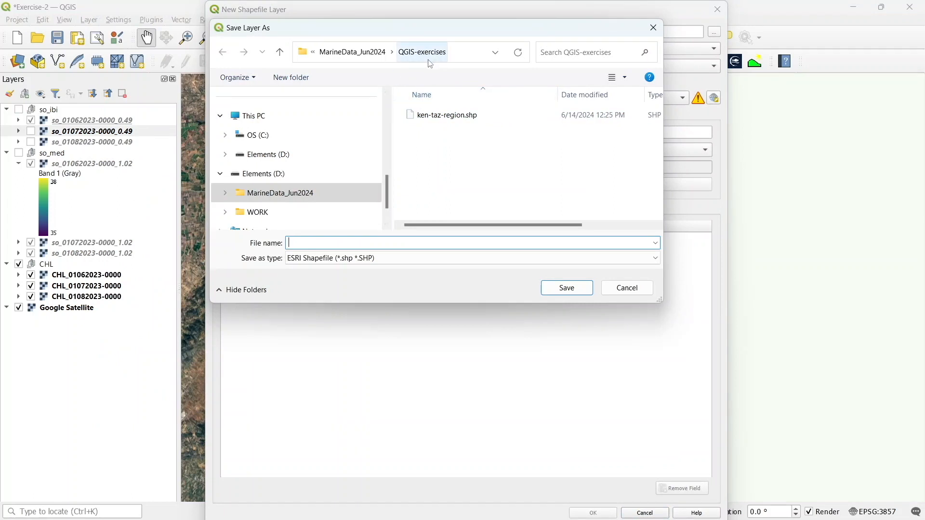
left_click(340, 245)
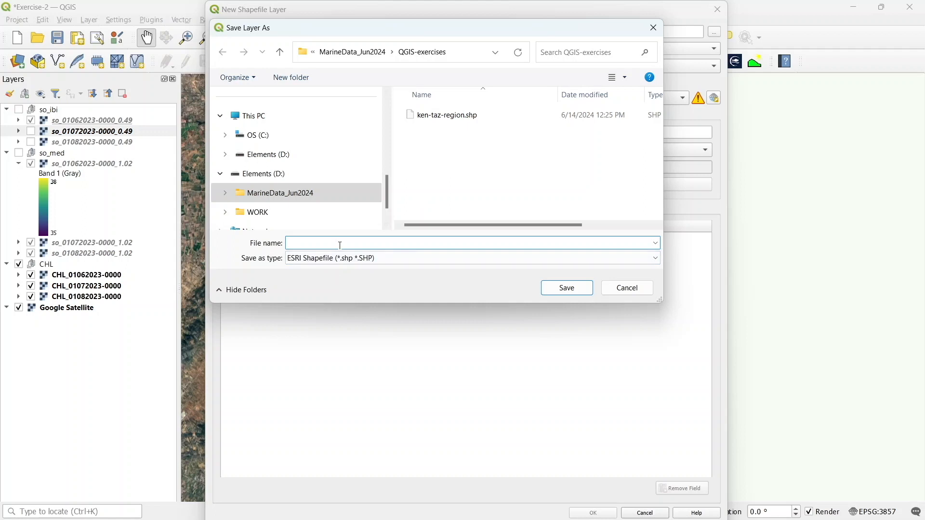
type("ebro-points")
left_click(557, 292)
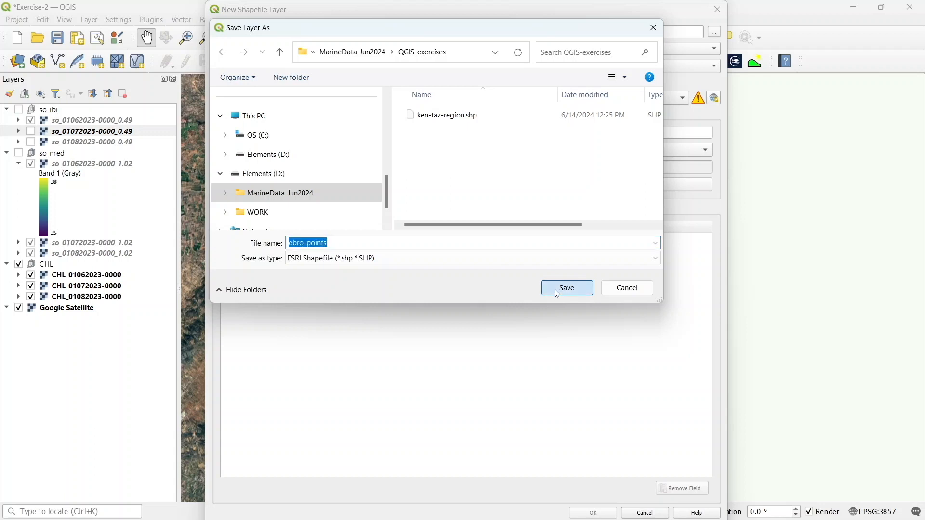
left_click(557, 292)
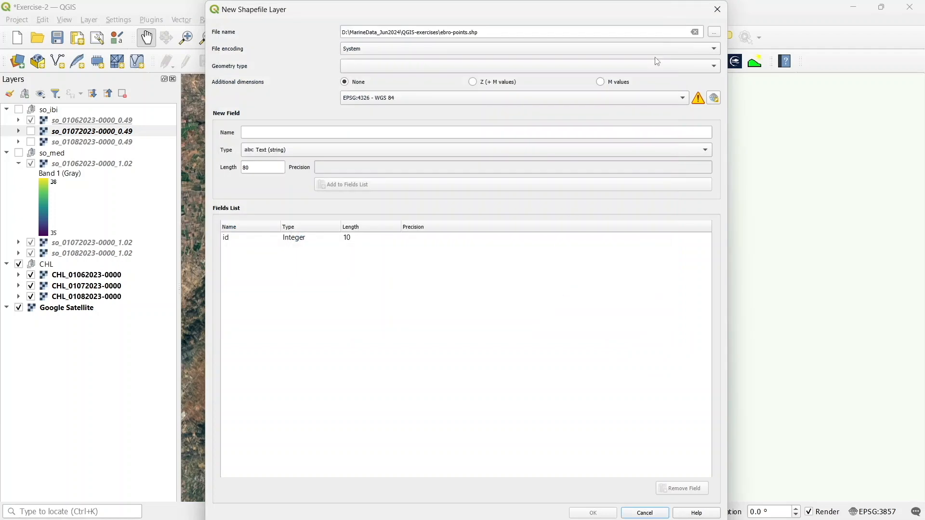
Set the new layer's geometry type to Point and create it
left_click(712, 66)
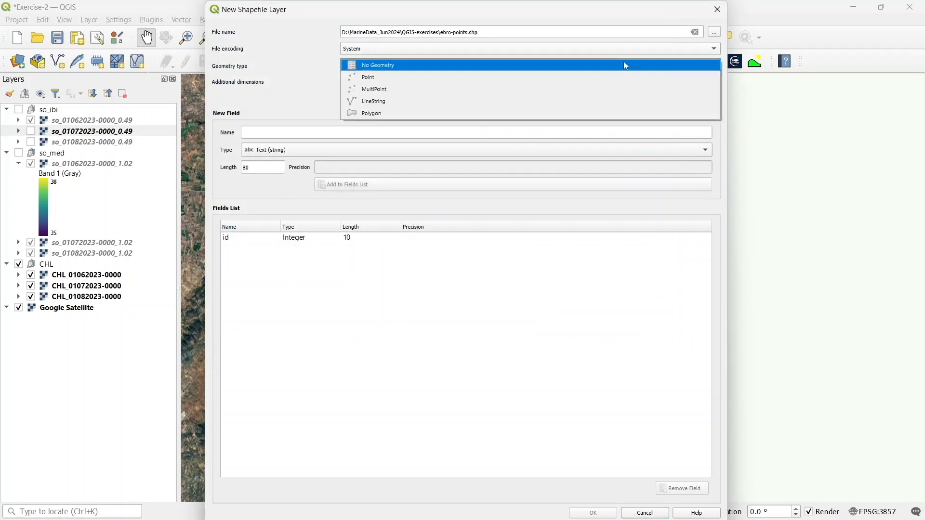
left_click(502, 79)
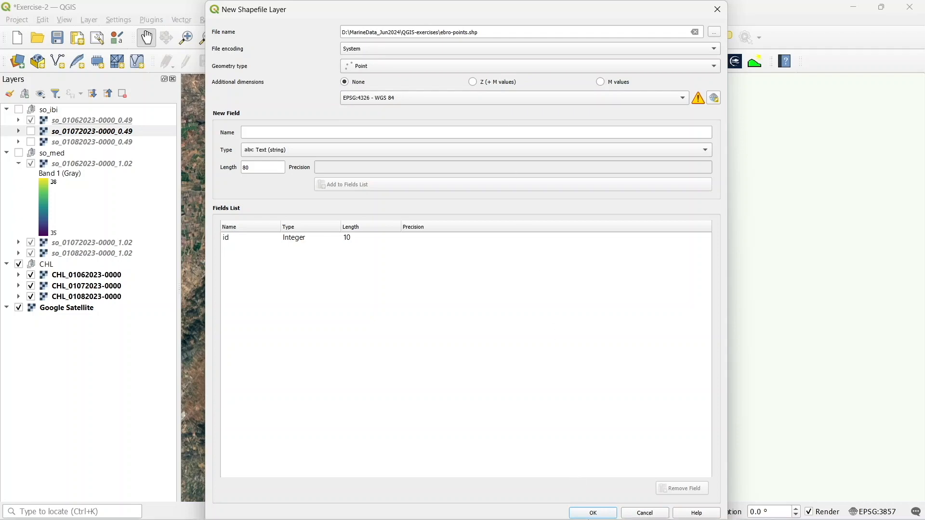
mouse_move(596, 513)
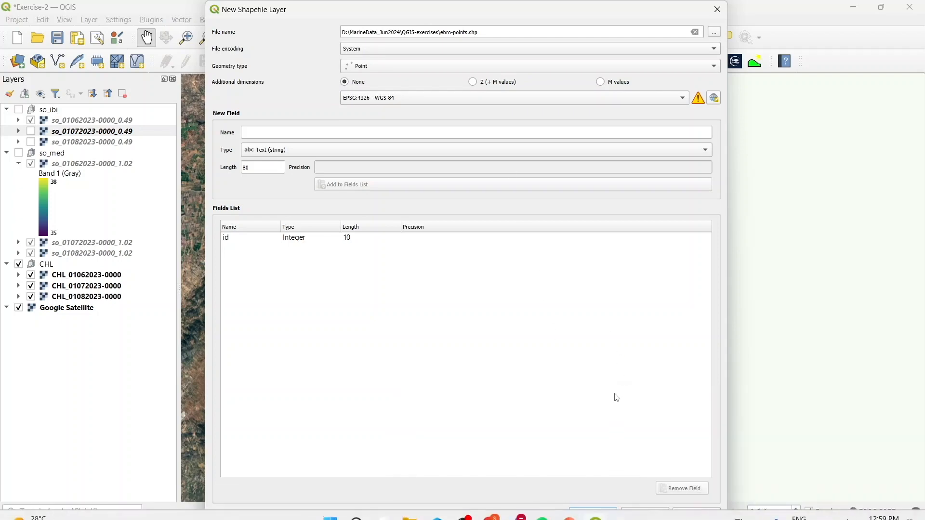
left_click(595, 515)
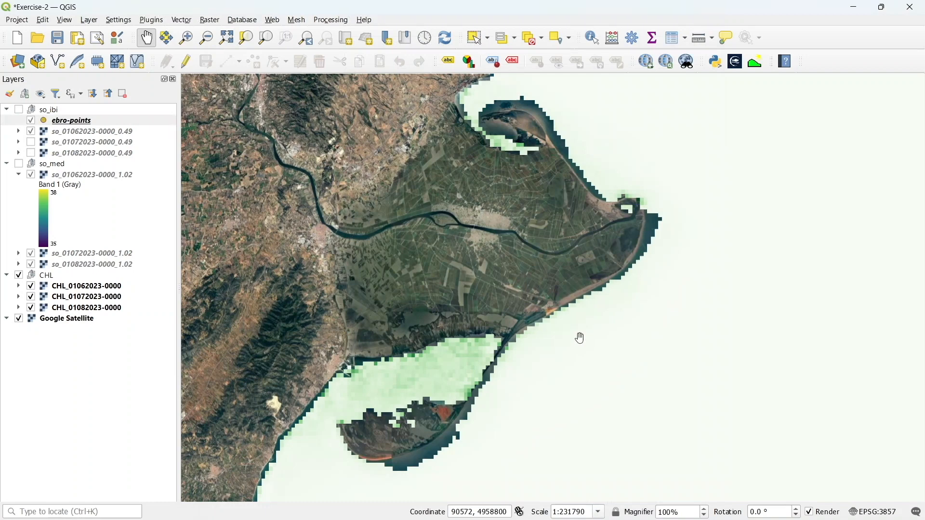
Move the ebro-points layer out of so_ibi to the top of the layer list and collapse the salinity groups
left_click_drag(65, 124, 59, 111)
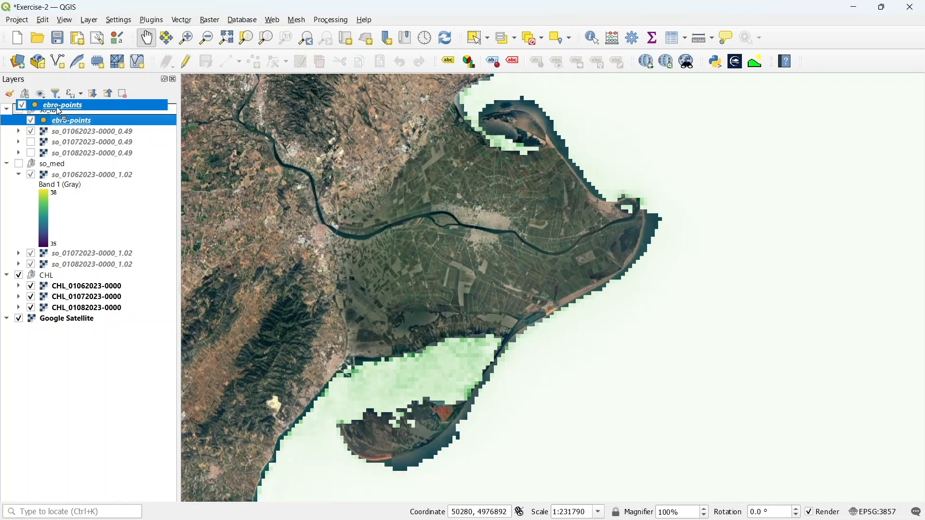
mouse_move(59, 110)
left_mouse_down()
mouse_move(60, 123)
mouse_move(72, 106)
left_mouse_up()
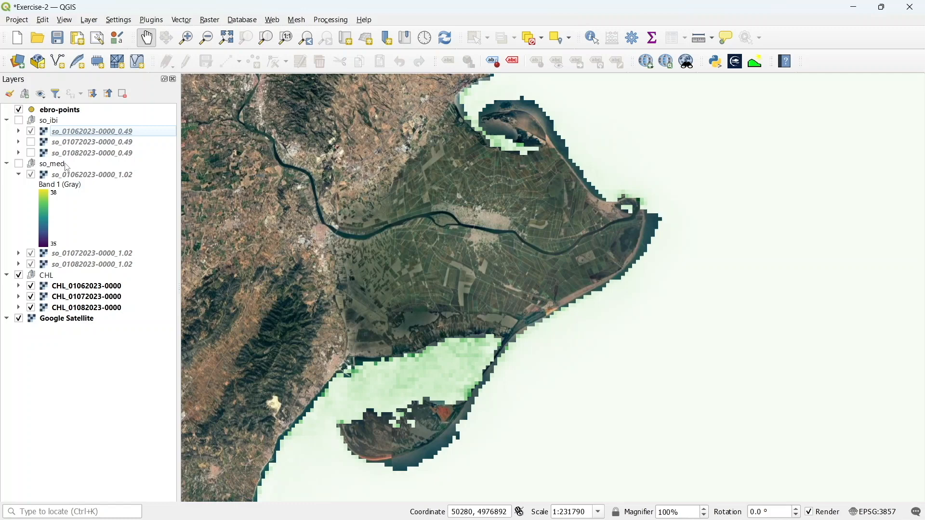
left_click(6, 121)
left_click(7, 131)
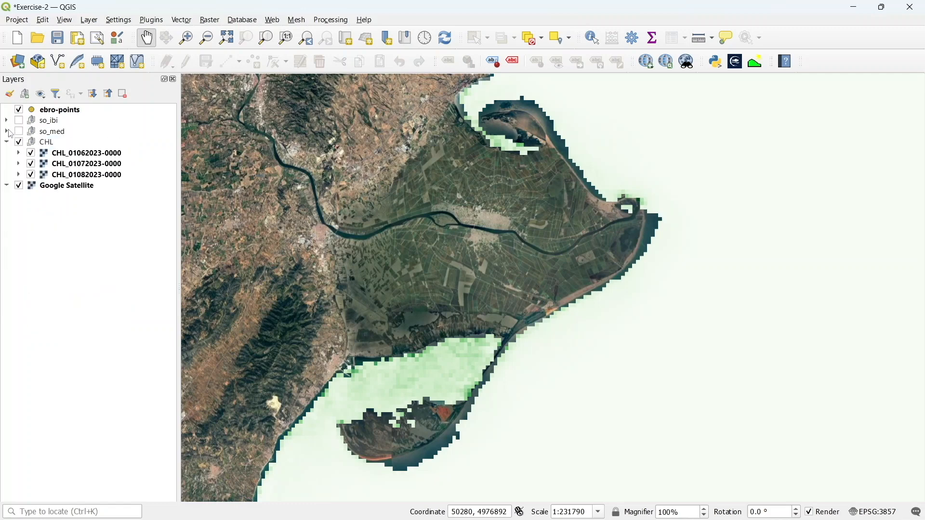
Start editing the ebro-points layer and add a first sampling point with id 1 in the bay south of the delta
left_click(53, 110)
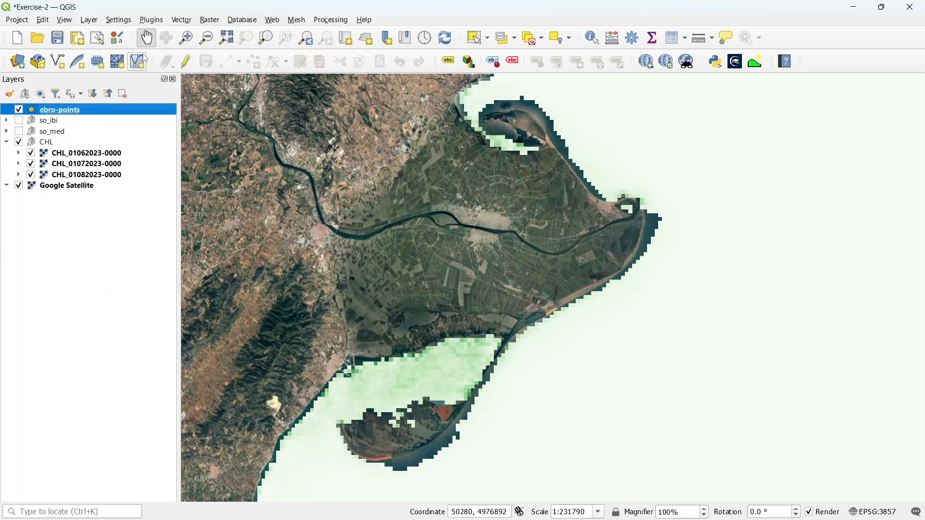
left_click(185, 63)
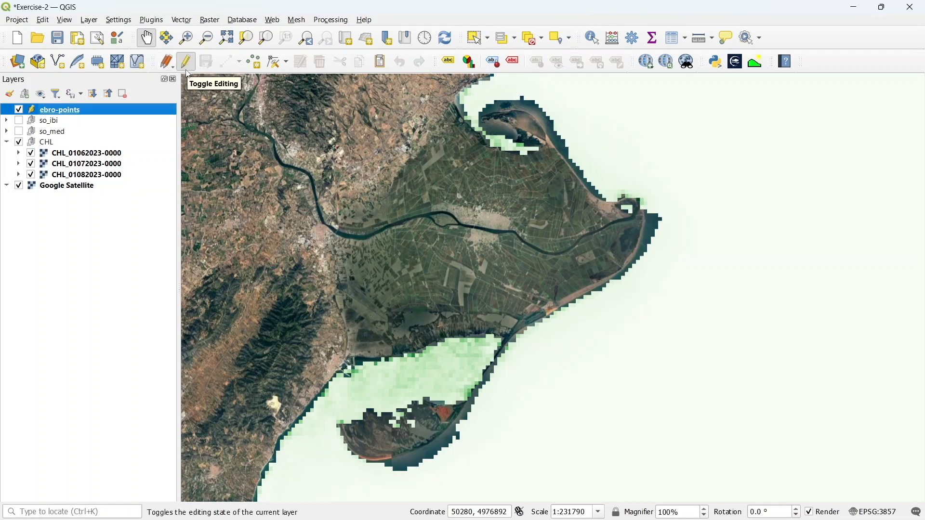
left_click(258, 64)
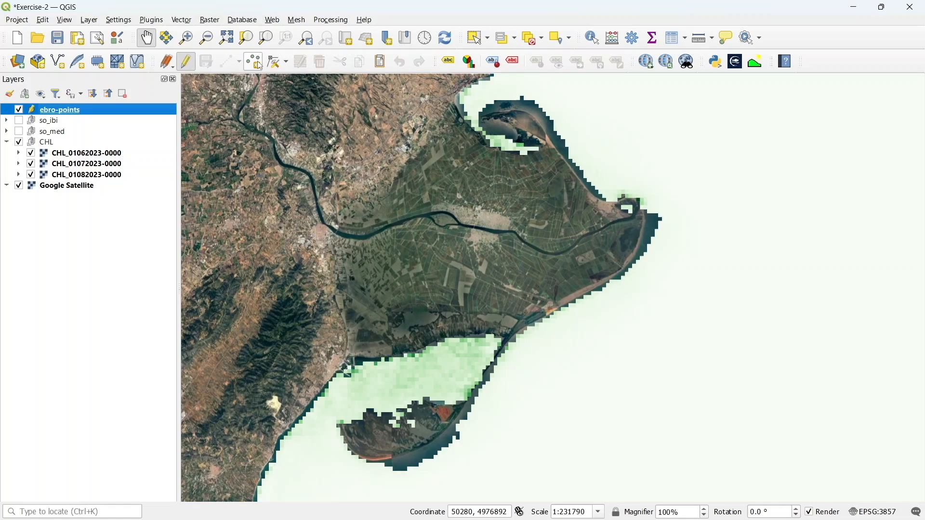
left_click(260, 65)
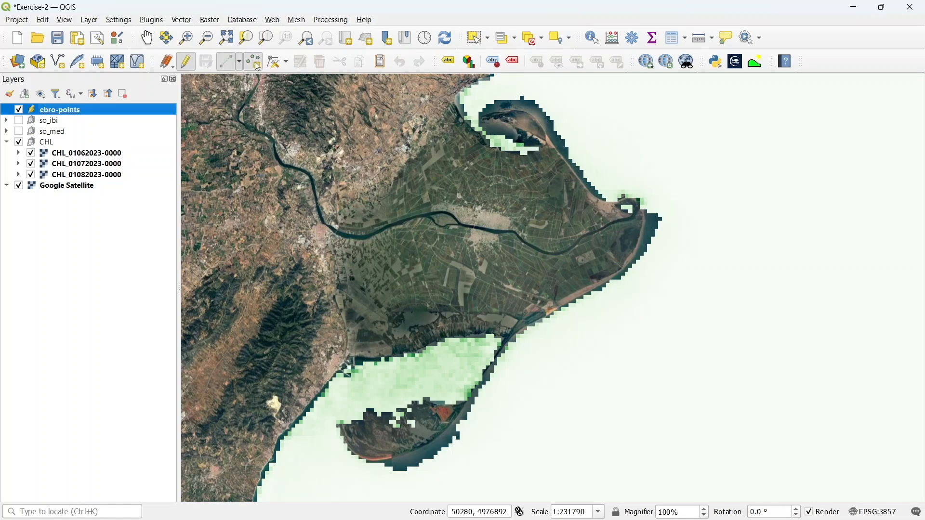
left_click(238, 67)
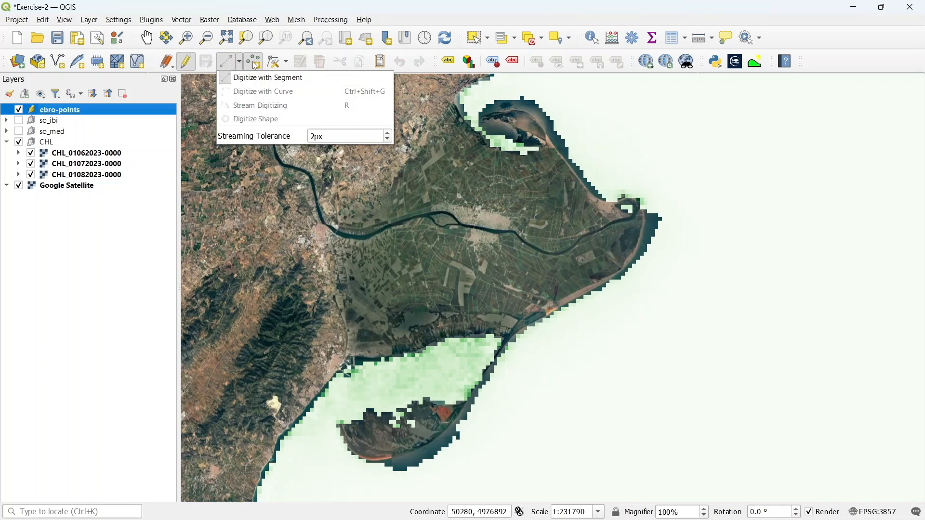
left_click(356, 380)
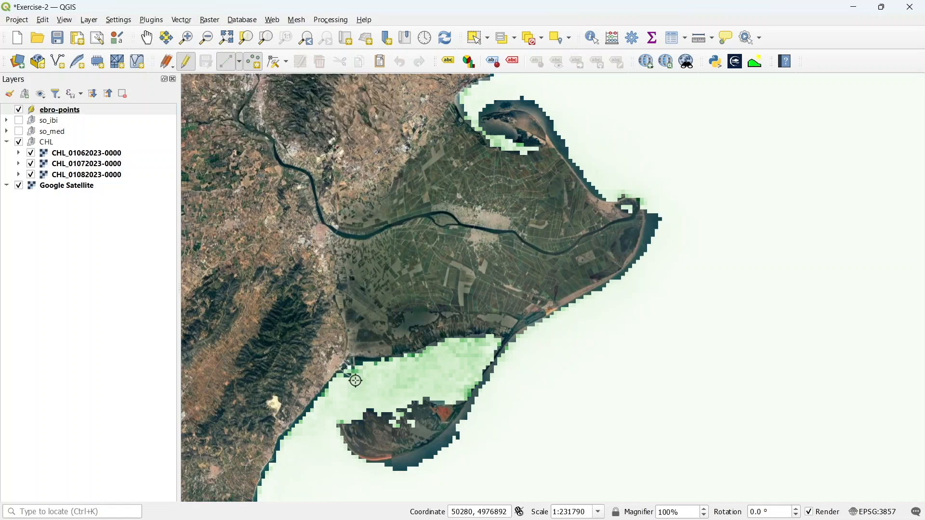
type("1")
left_click(414, 310)
Add two more sampling points in the bay with ids 2 and 3, then stop editing and save the layer edits
left_click(393, 383)
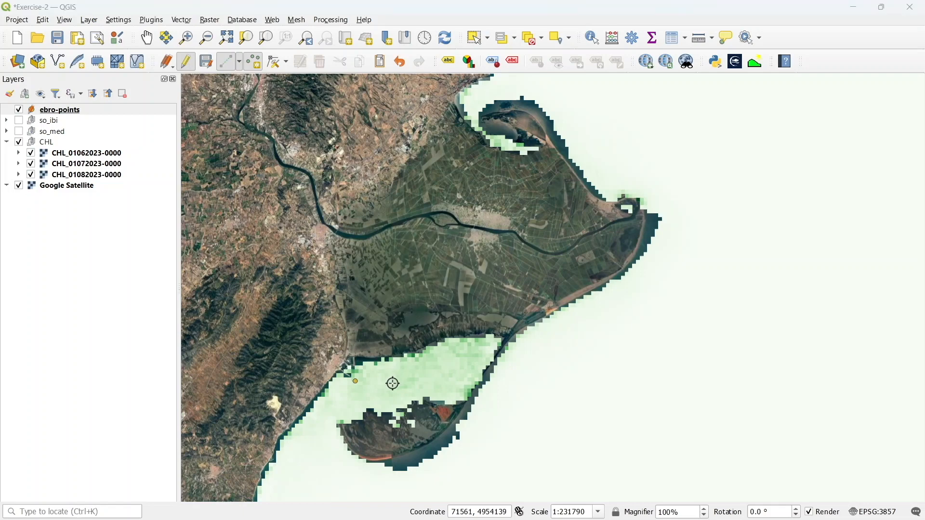
type("2")
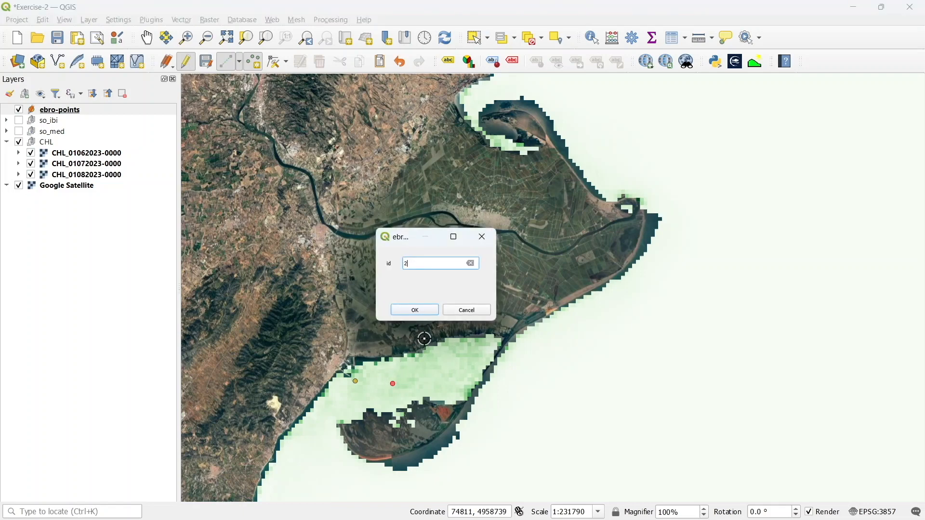
left_click(417, 312)
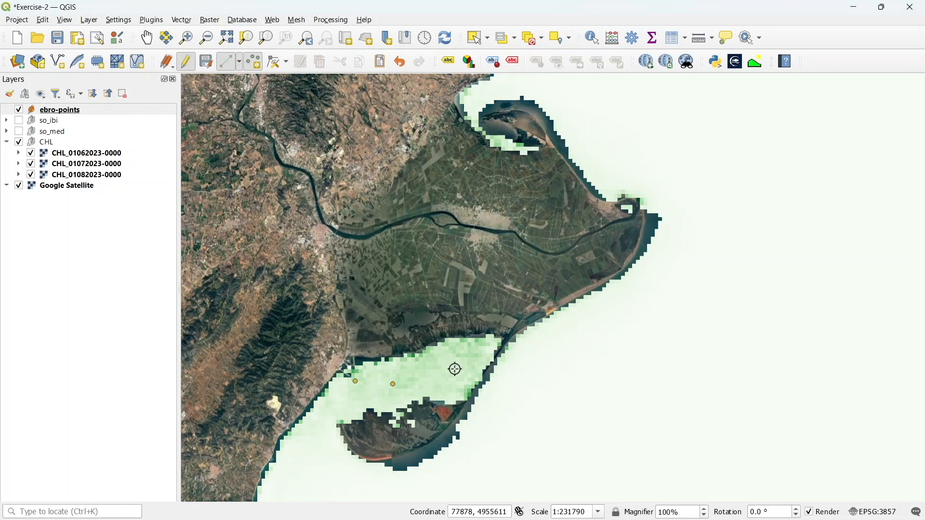
left_click(448, 369)
type("3")
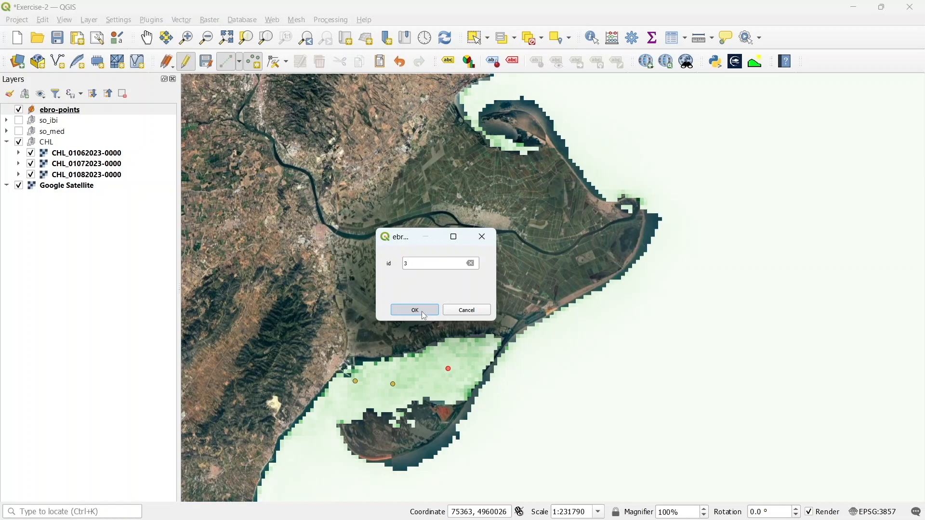
left_click(425, 317)
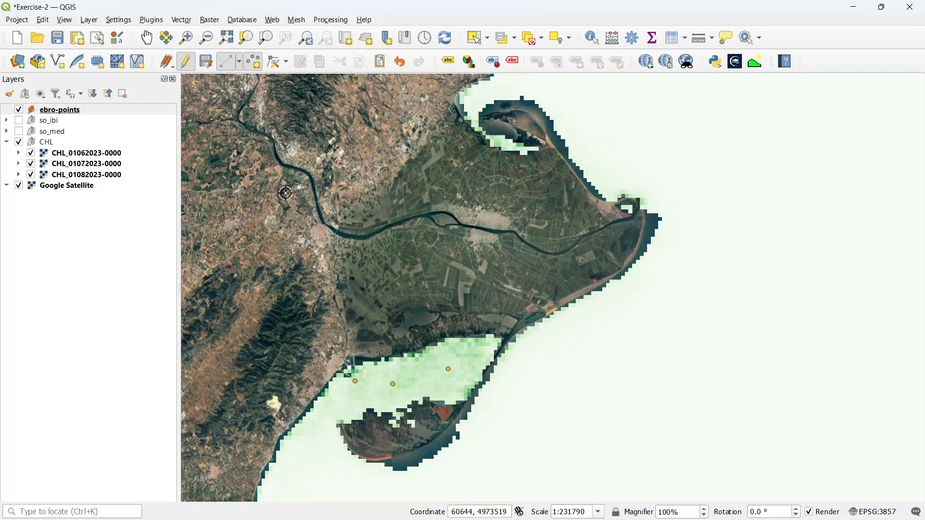
left_click(187, 62)
left_click(439, 273)
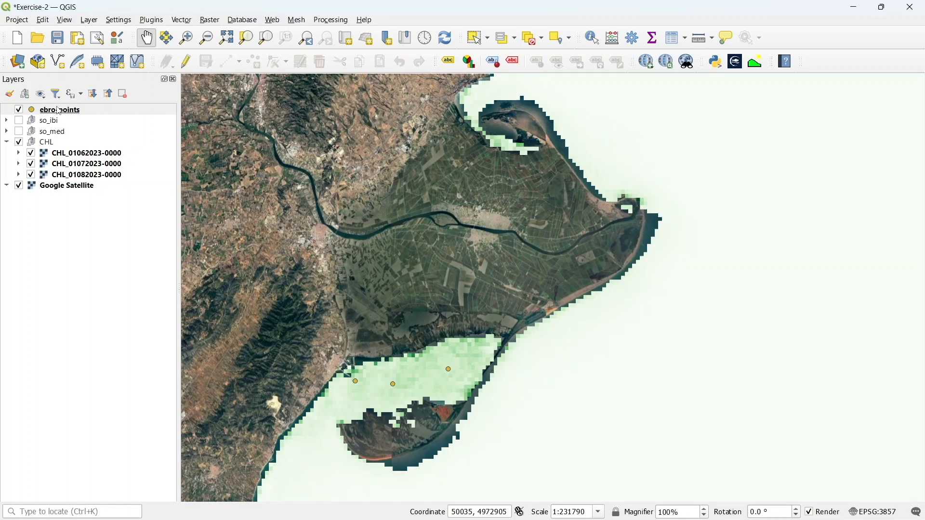
Open the Sample raster values tool from the Processing Toolbox by searching for sample
left_click(344, 21)
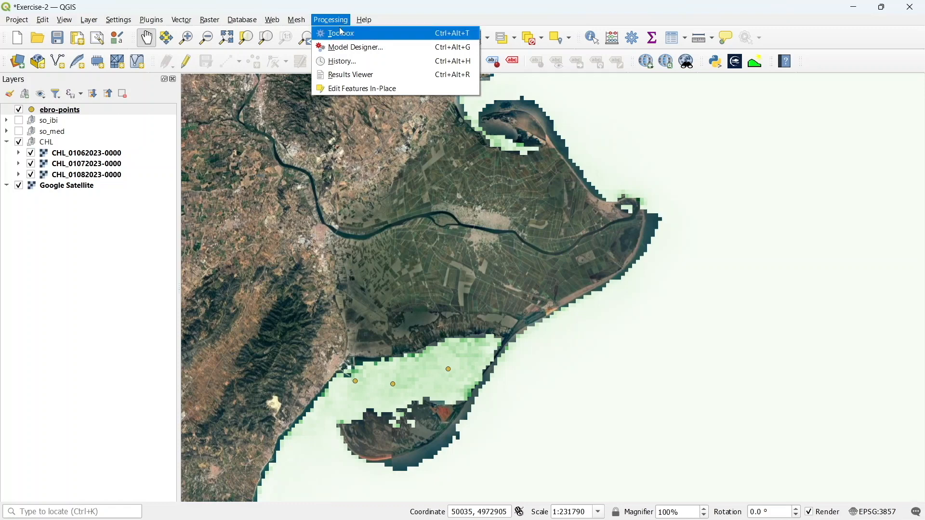
left_click(341, 33)
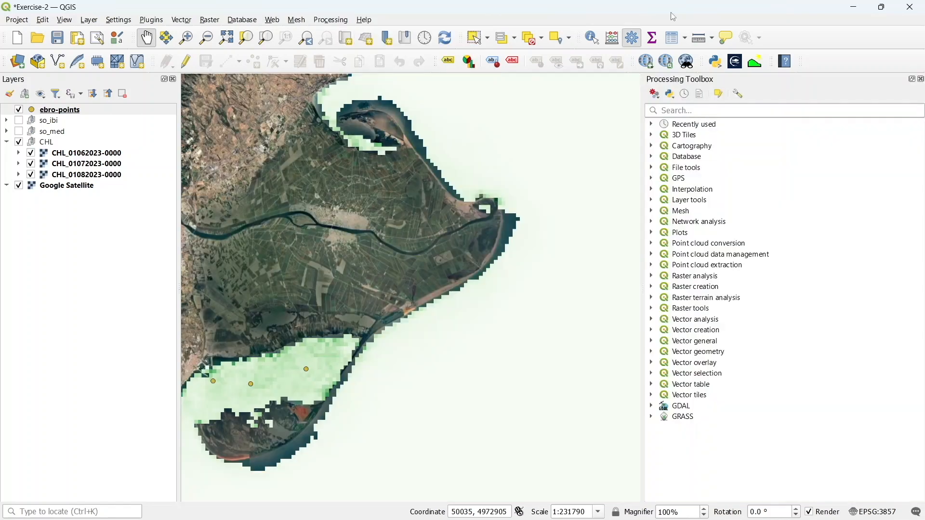
left_click(689, 106)
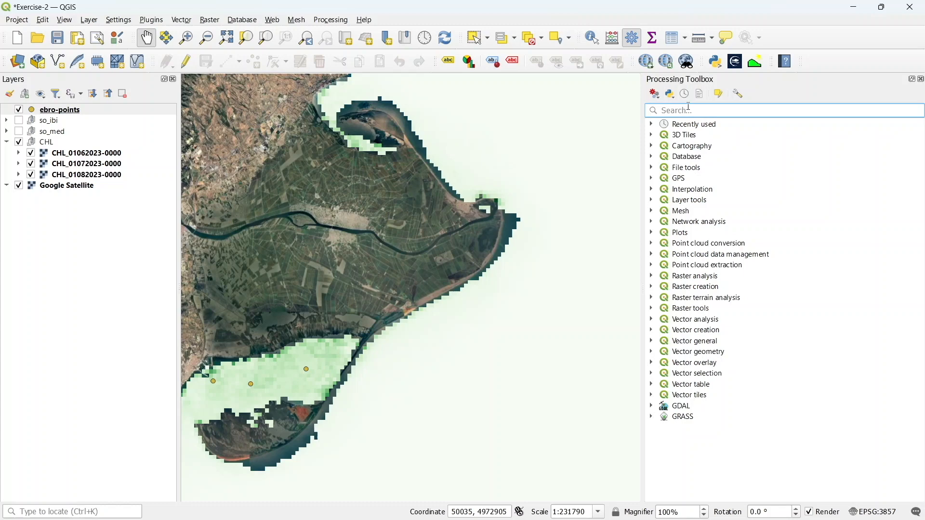
type("semi")
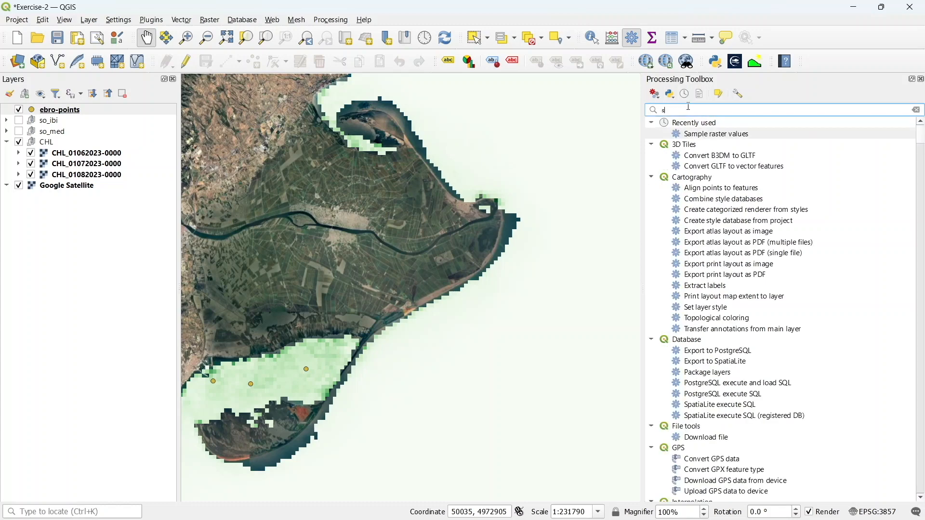
key("BackSpace")
key("BackSpace")
key("BackSpace")
type("sample")
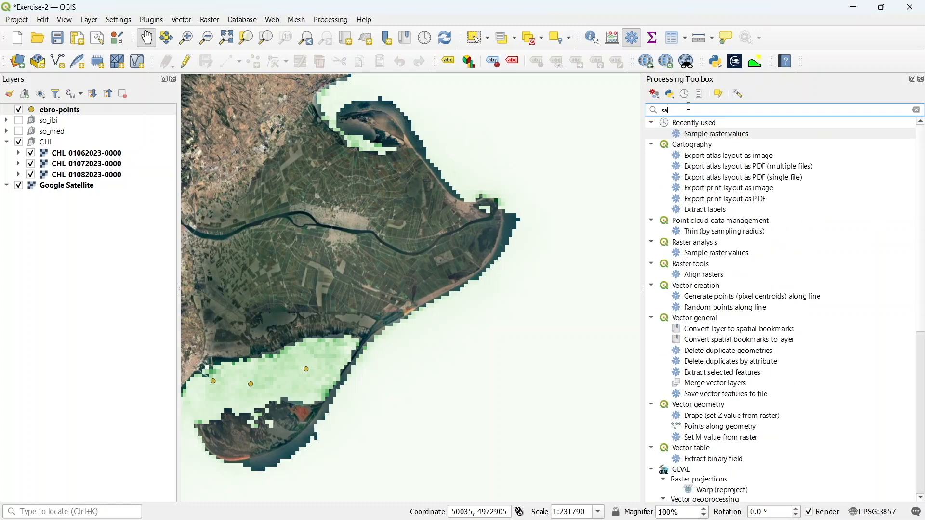
left_click(743, 137)
double_click(747, 140)
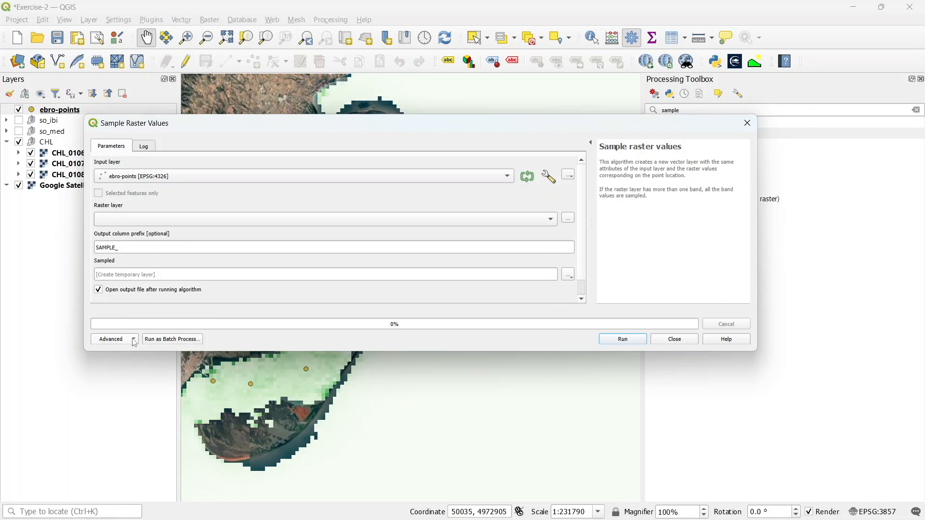
Switch the tool to batch processing and fill the raster layer rows with the three CHL layers from the open layers
left_click(161, 341)
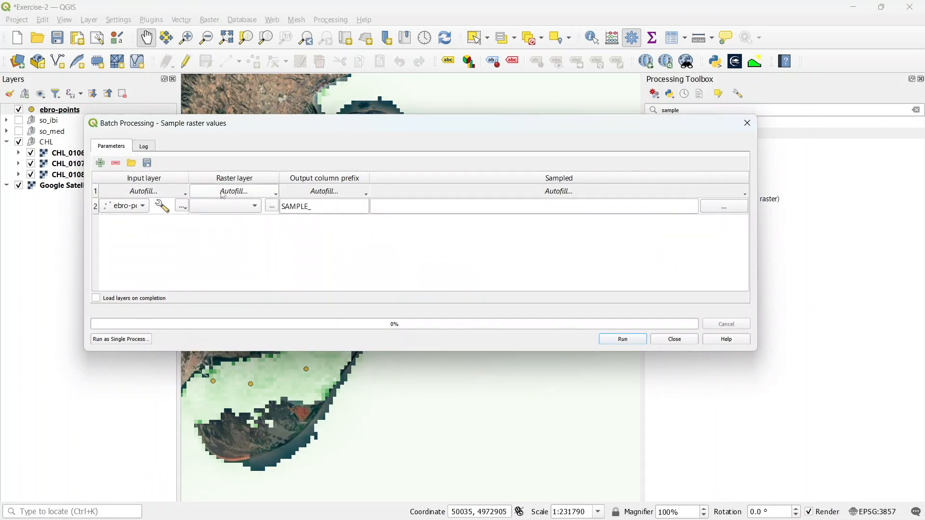
left_click(249, 192)
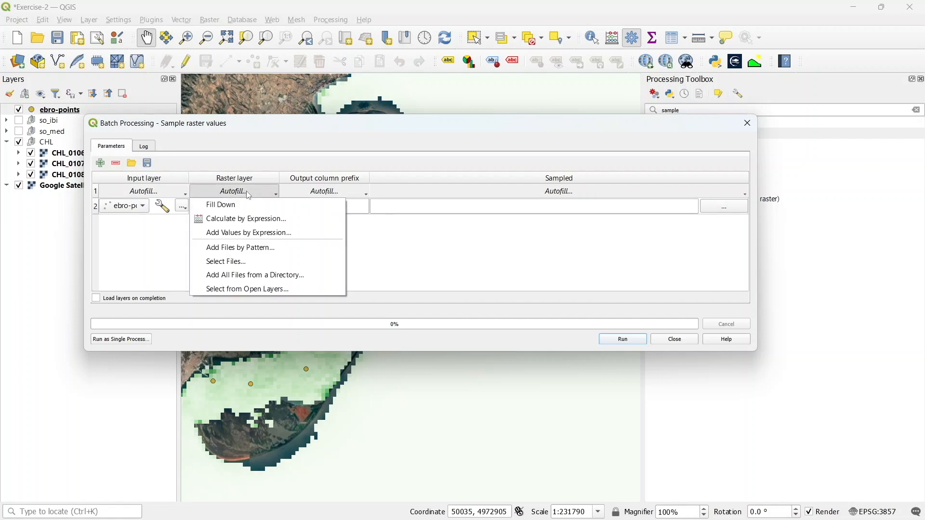
left_click(255, 290)
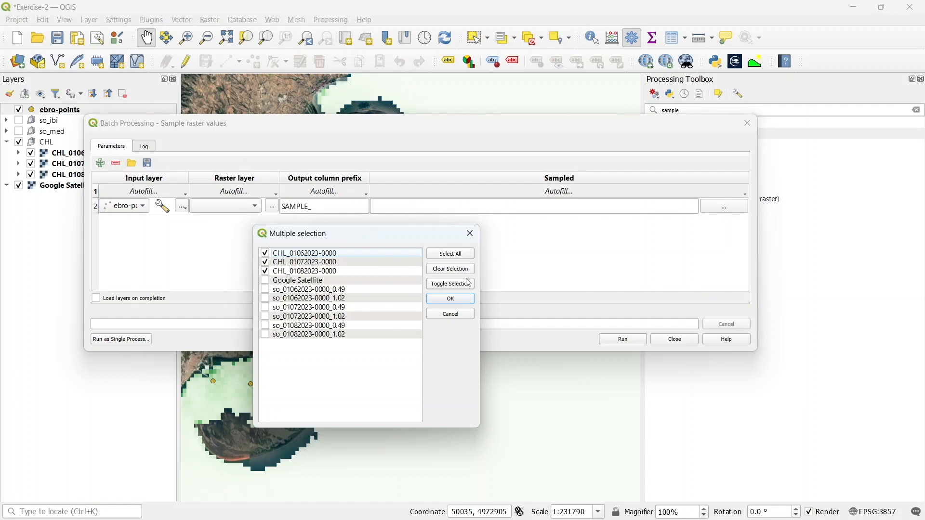
left_click(456, 301)
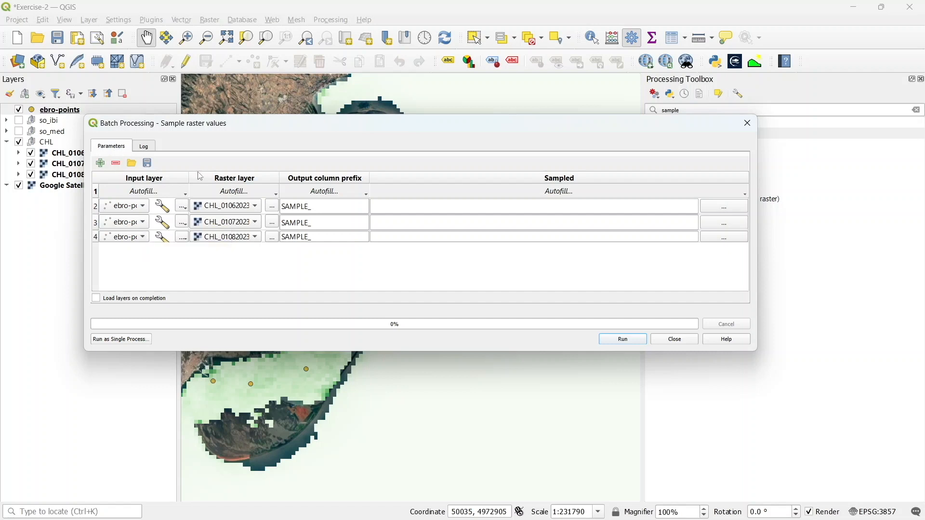
left_click_drag(190, 178, 214, 177)
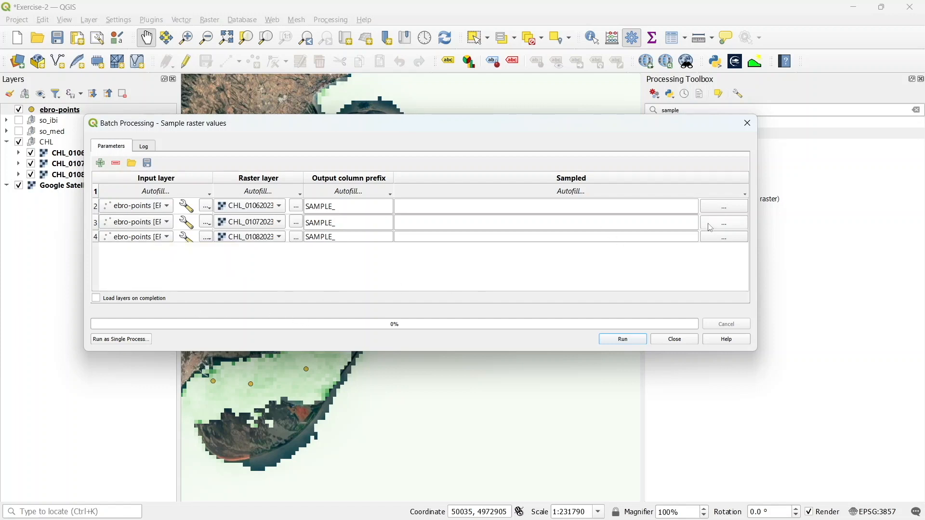
Set the sampled output to point_ in the QGIS-exercises folder, autofilled with the raster layer parameter values
left_click(721, 210)
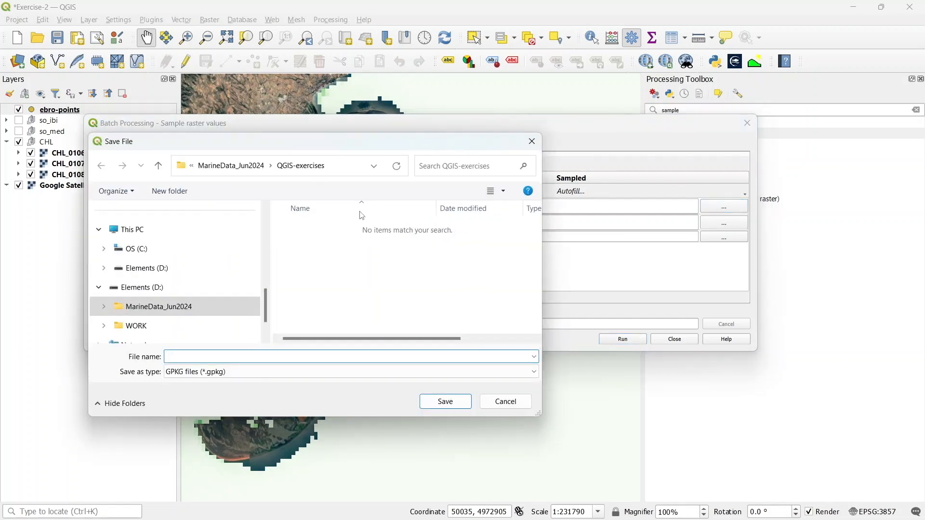
type("point_")
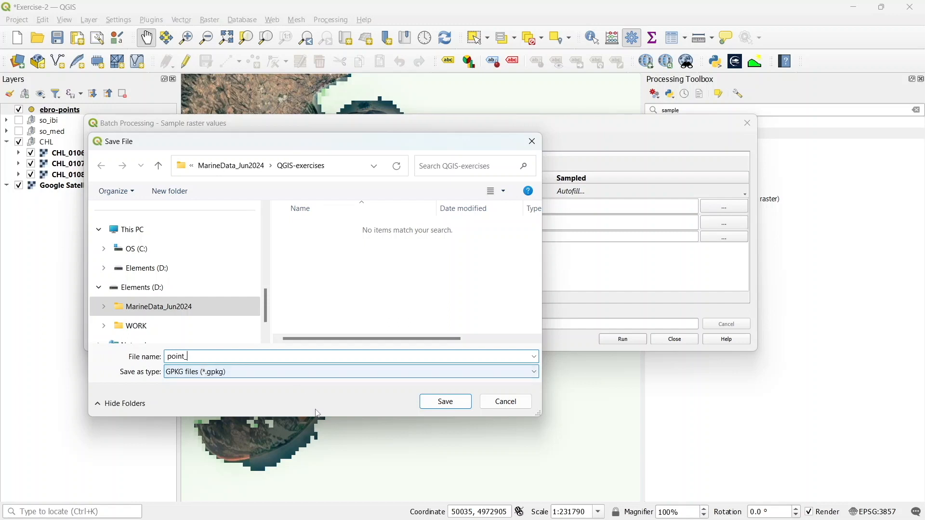
left_click(458, 403)
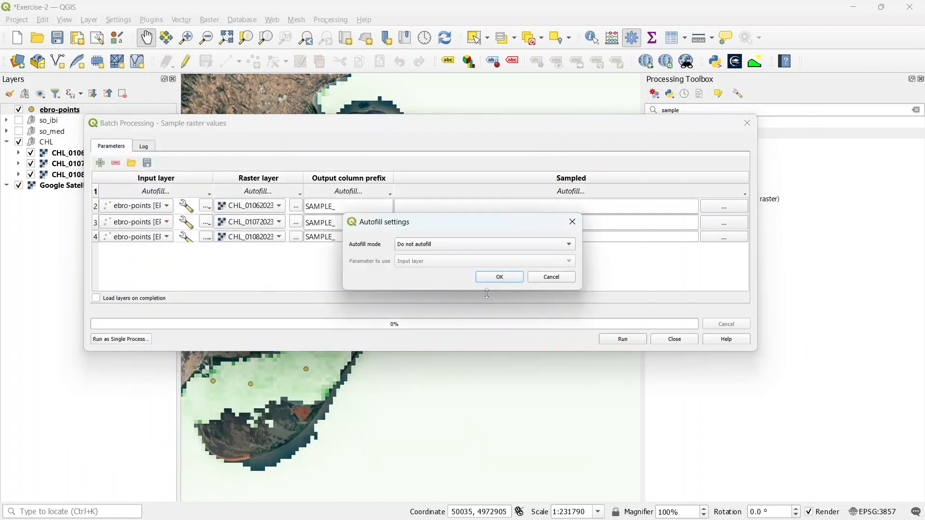
left_click(472, 246)
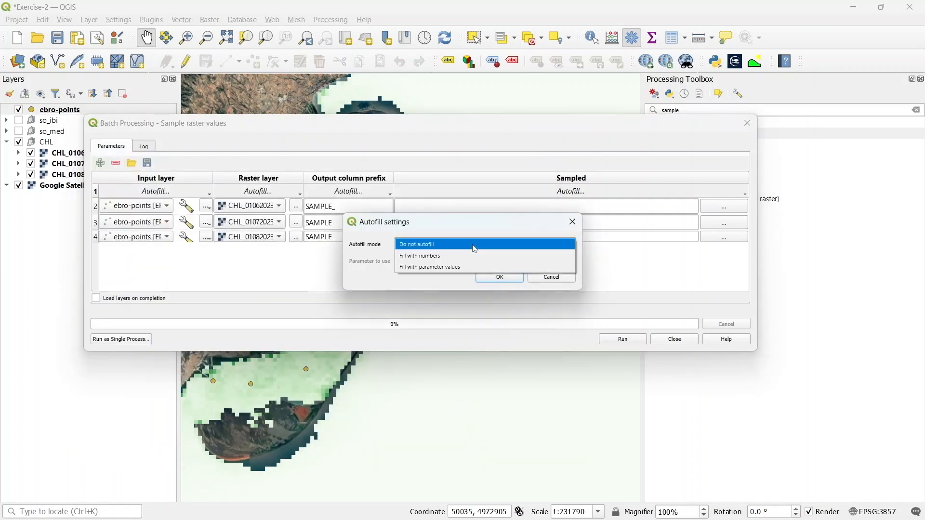
left_click(457, 269)
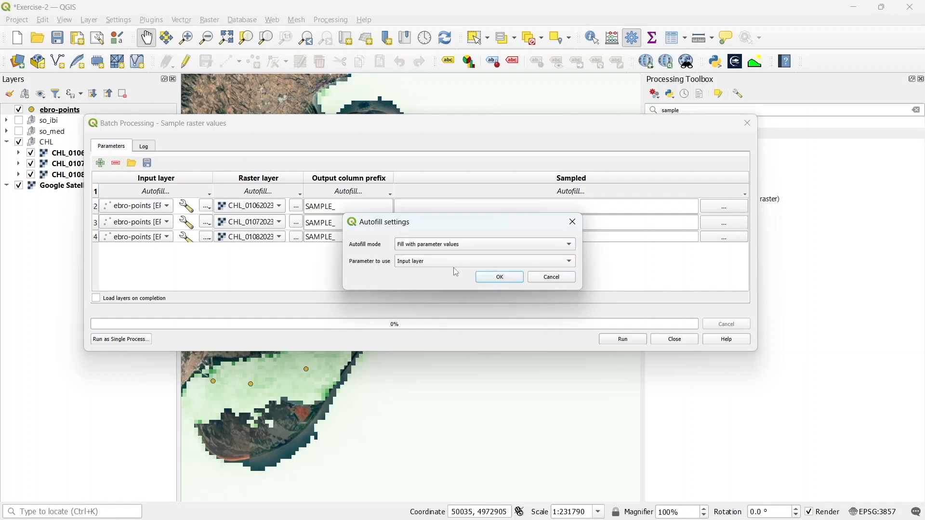
left_click(438, 264)
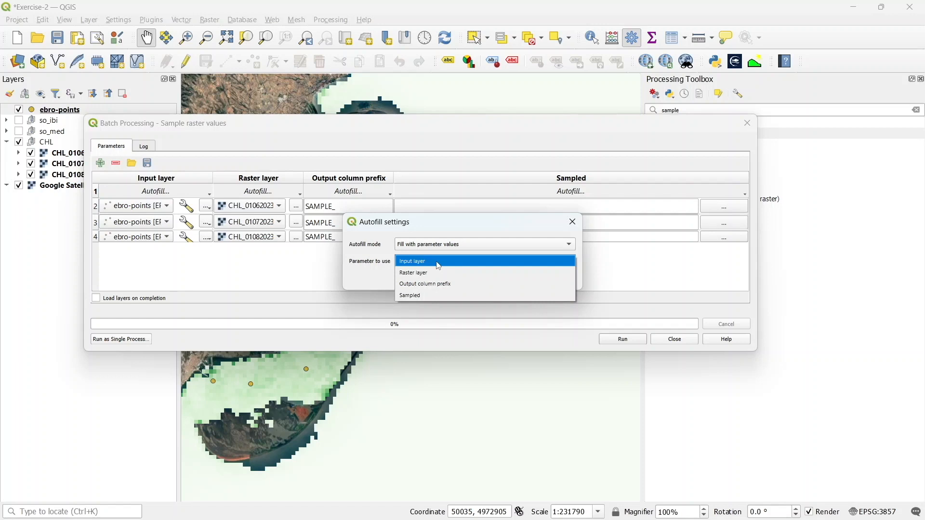
left_click(430, 273)
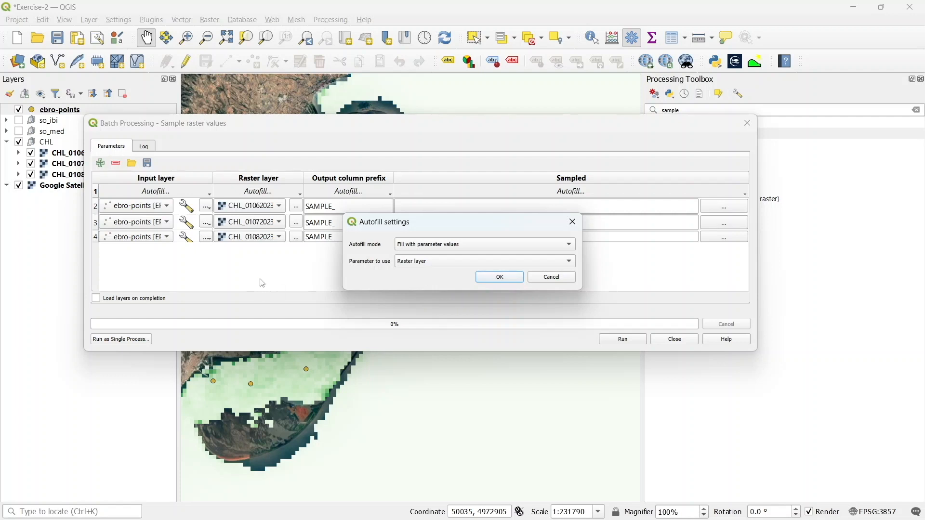
left_click(498, 278)
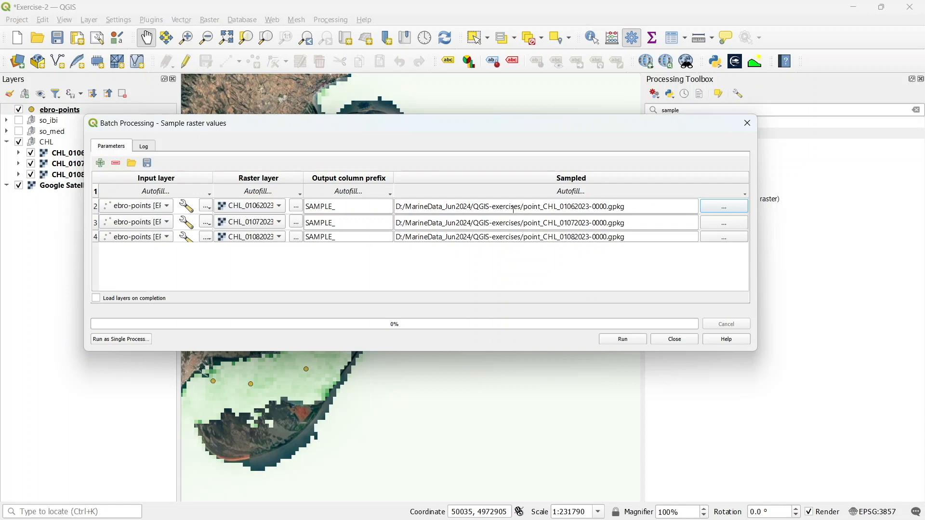
Enable loading layers on completion, run the batch sampling and close the dialog
left_click(97, 300)
left_click(625, 341)
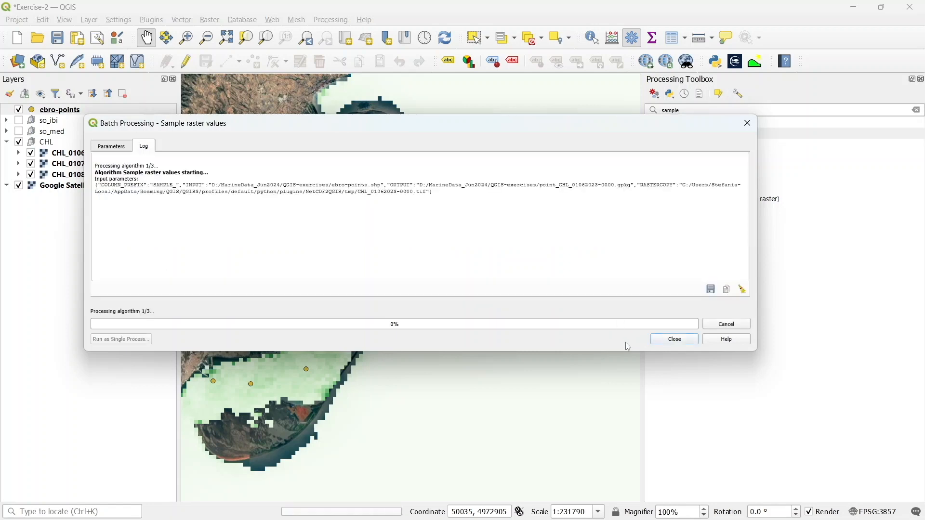
left_click(675, 340)
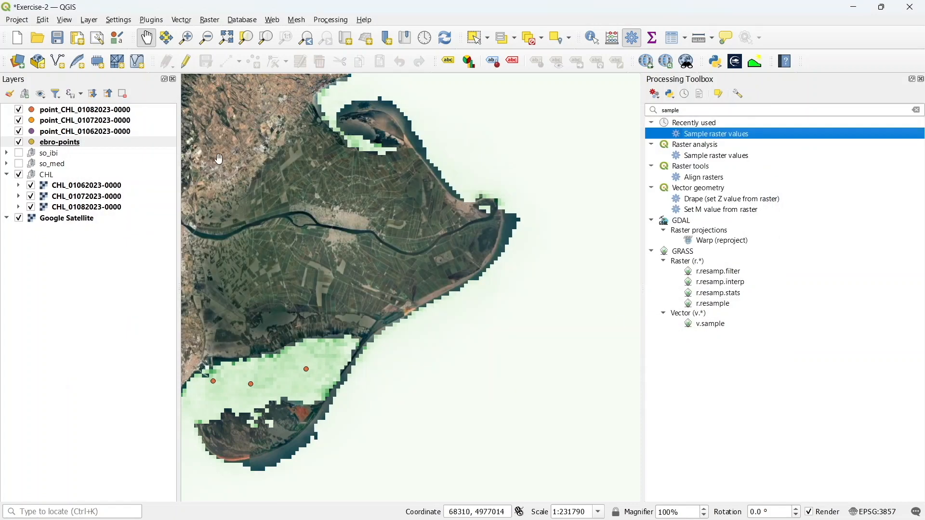
left_click_drag(218, 160, 283, 159)
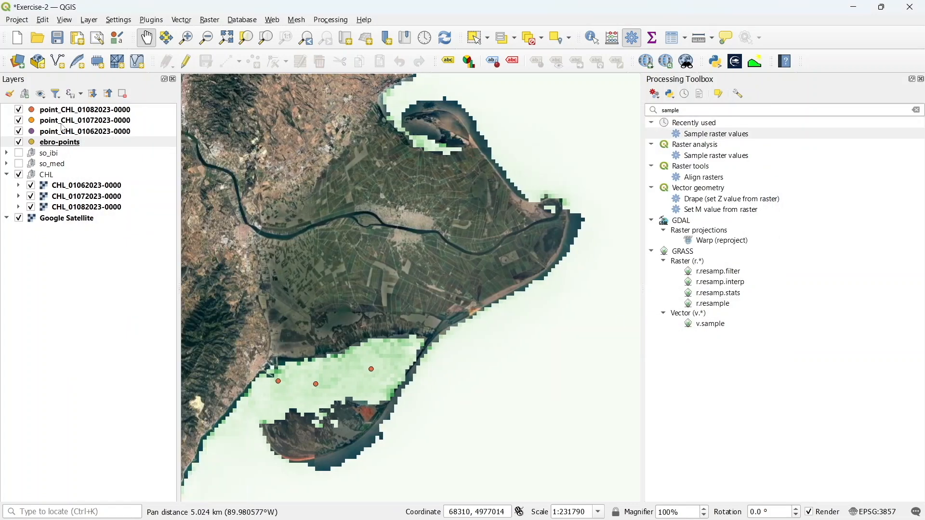
left_click(18, 141)
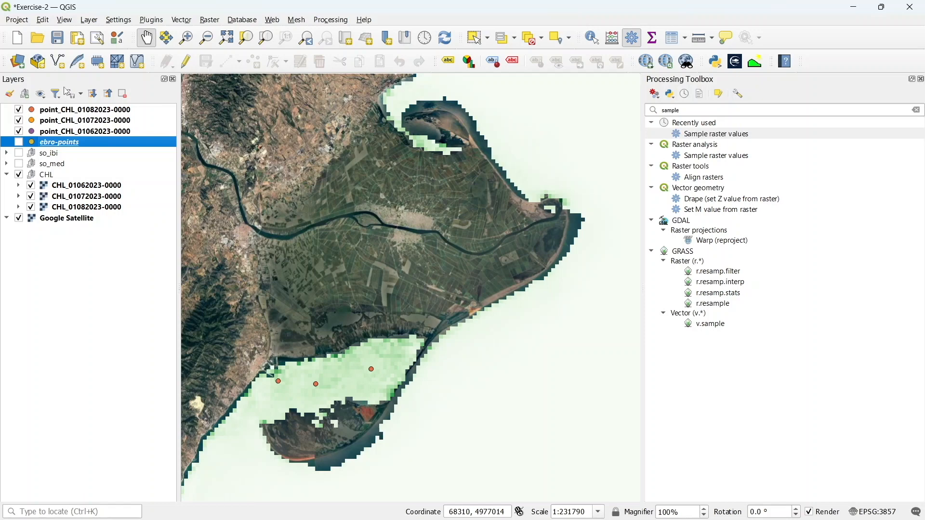
left_click(76, 111)
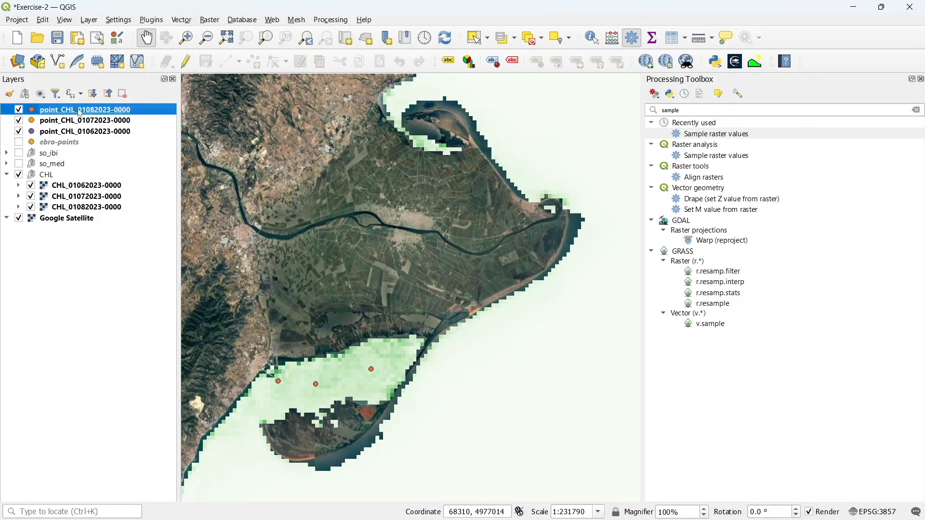
right_click(79, 111)
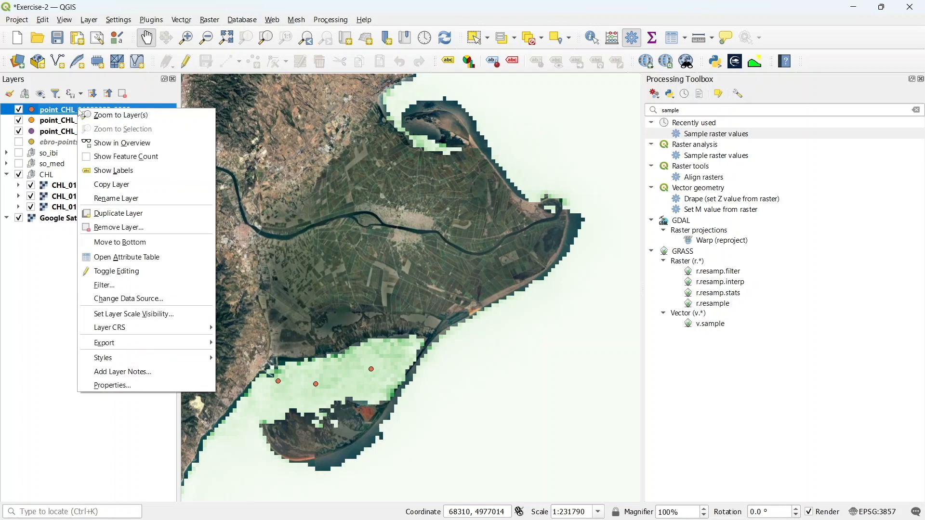
left_click(118, 261)
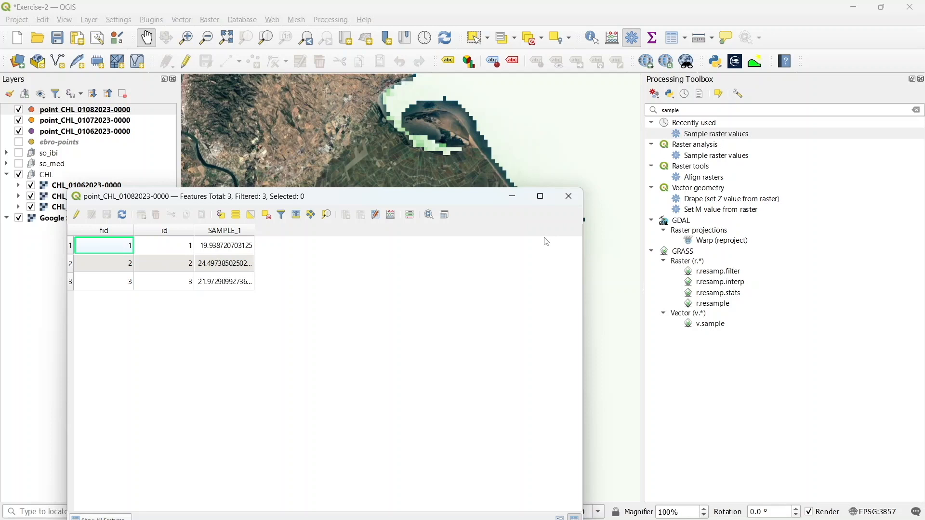
Close the attribute table and hide the three point_CHL sampled layers
left_click(569, 196)
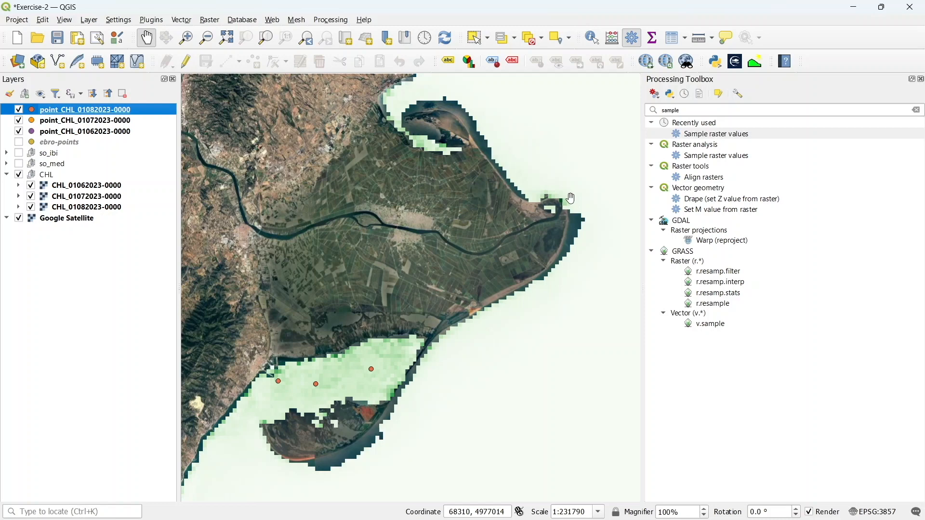
left_click(19, 109)
left_click(19, 120)
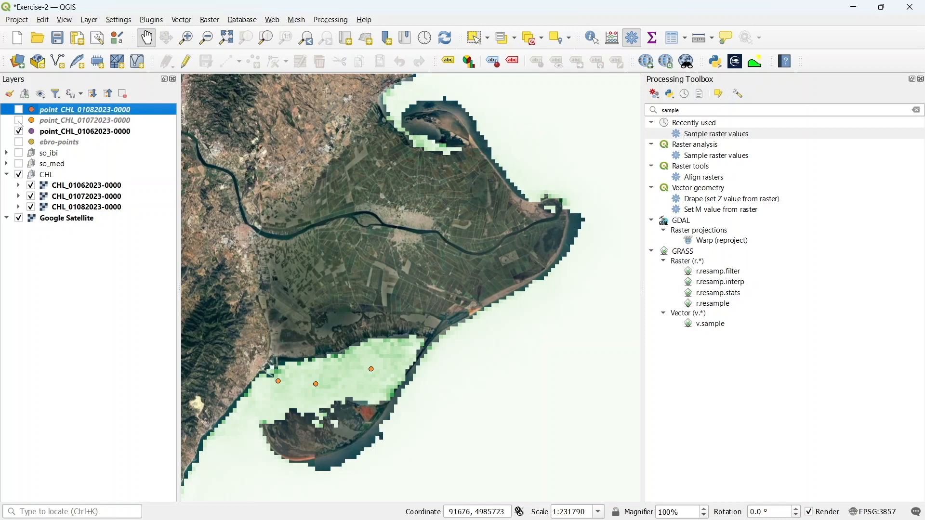
left_click(18, 131)
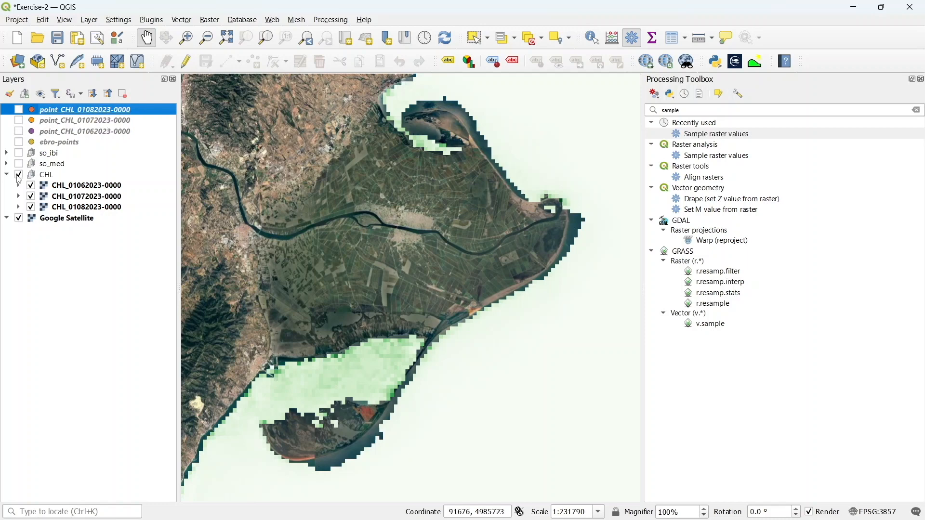
Expand the so_ibi and so_med salinity groups and switch on the so_med group
left_click(6, 153)
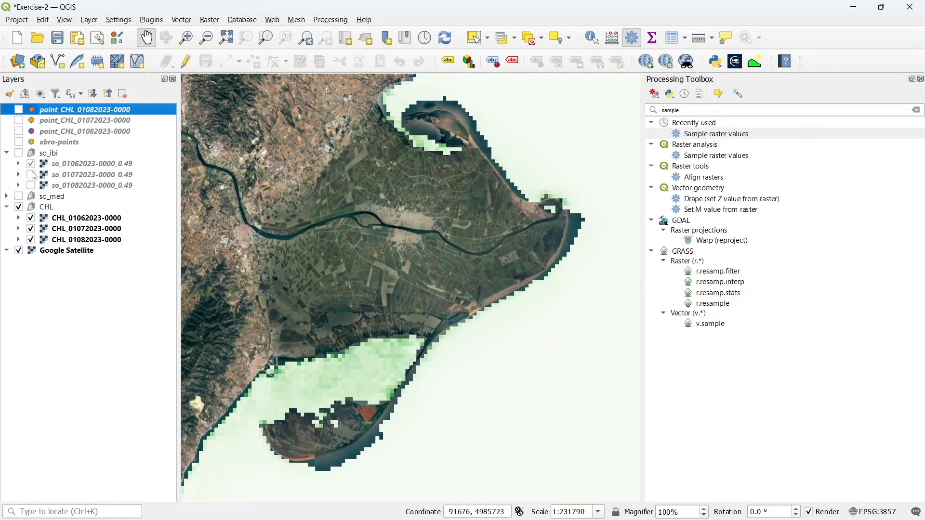
left_click(6, 196)
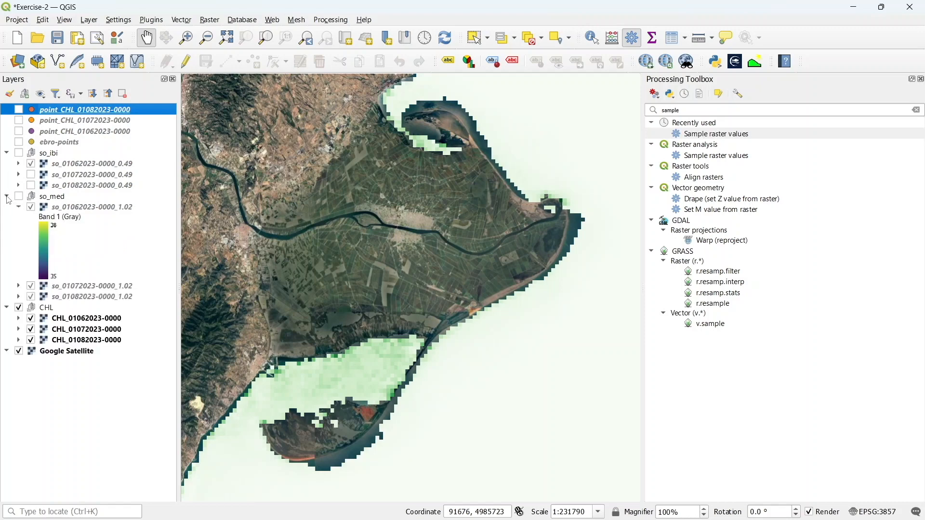
left_click(19, 197)
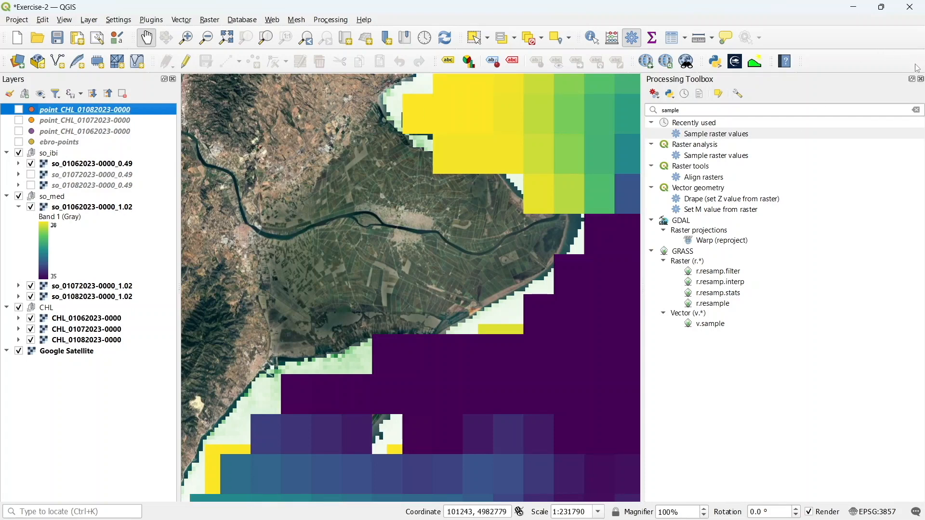
Close the Processing Toolbox and hide the CHL group to show the salinity layers over the delta
left_click(921, 83)
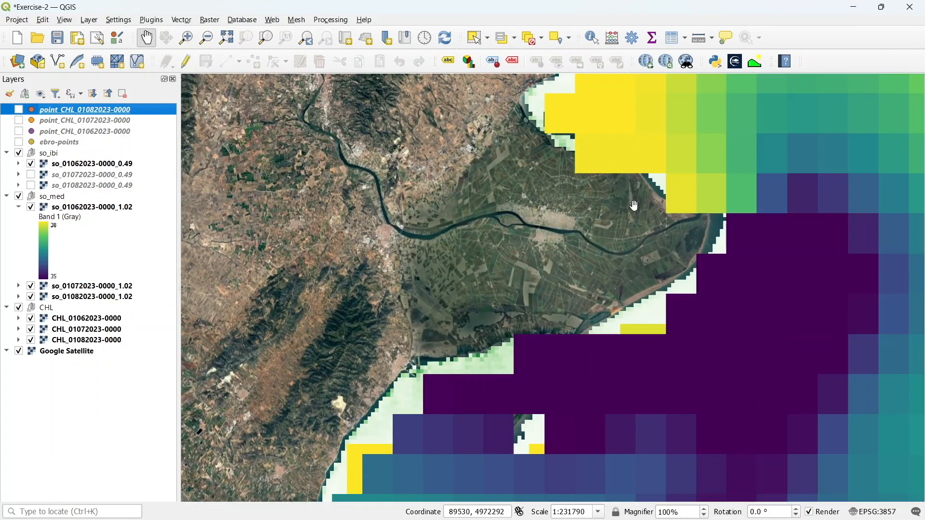
left_click(633, 207)
left_click_drag(634, 207, 591, 199)
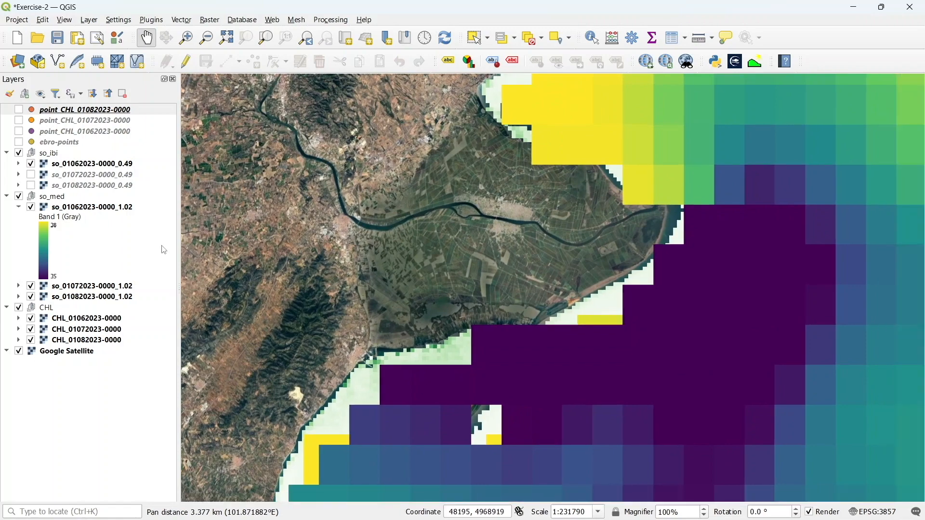
left_click(19, 308)
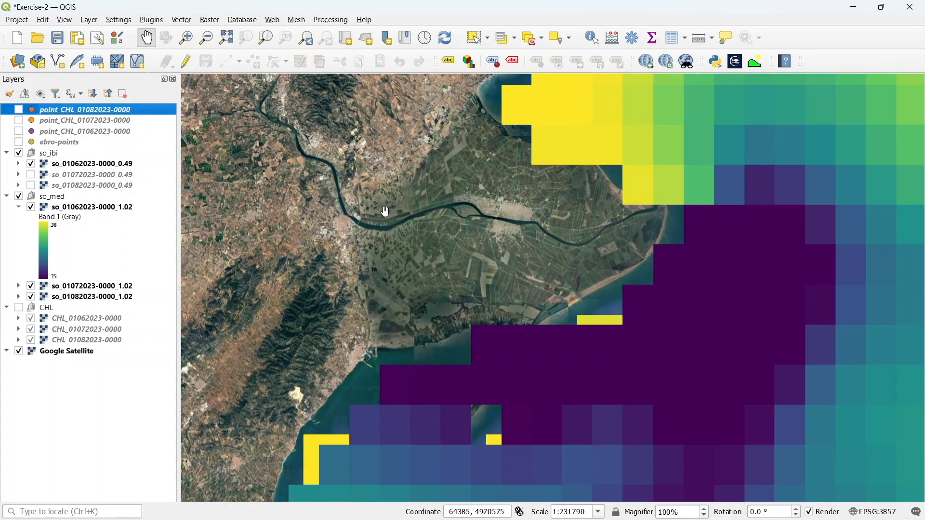
left_click_drag(690, 181, 665, 226)
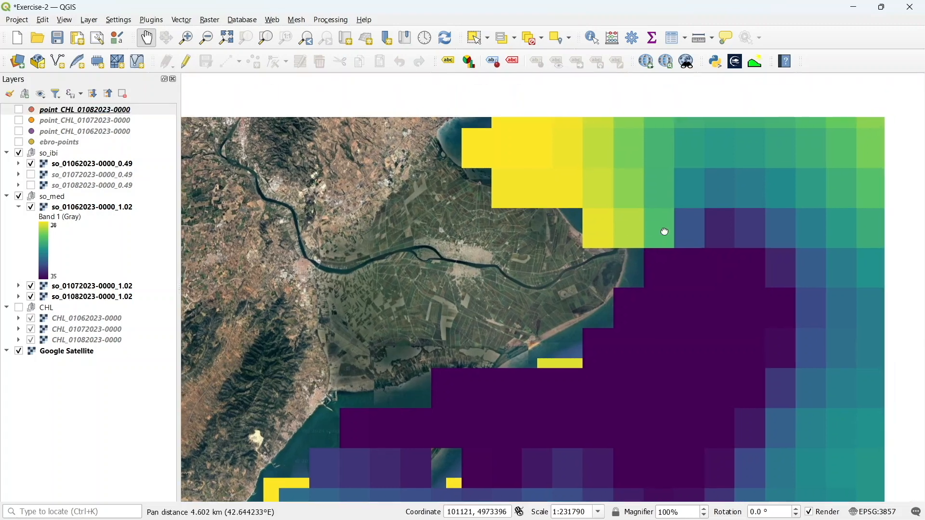
scroll(665, 226, "down", 3)
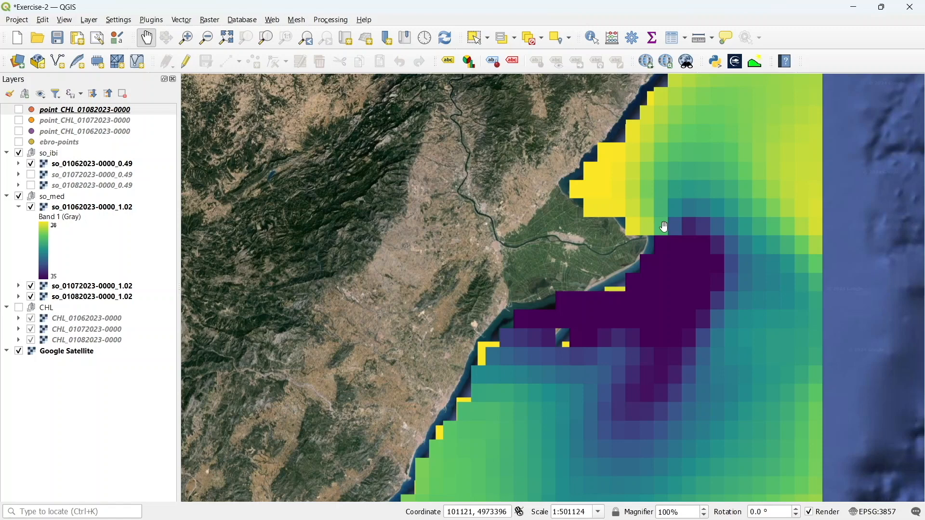
Open the Profile Tool and try adding the point layer's SAMPLE_1 field as a profile layer
left_click(756, 62)
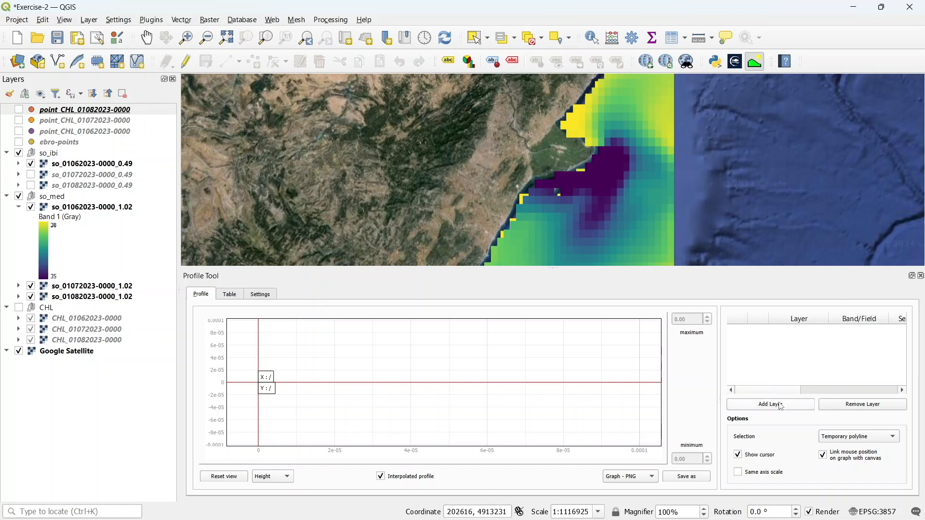
left_click(783, 407)
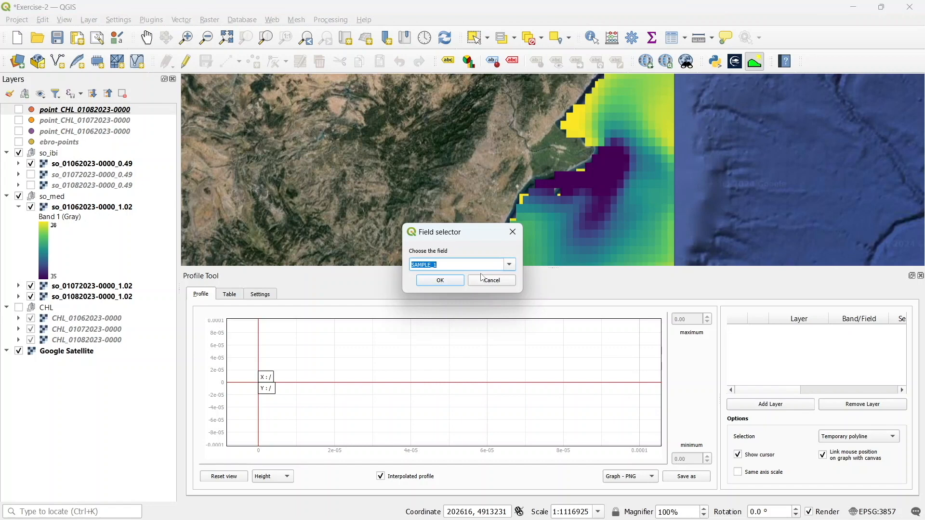
left_click(509, 264)
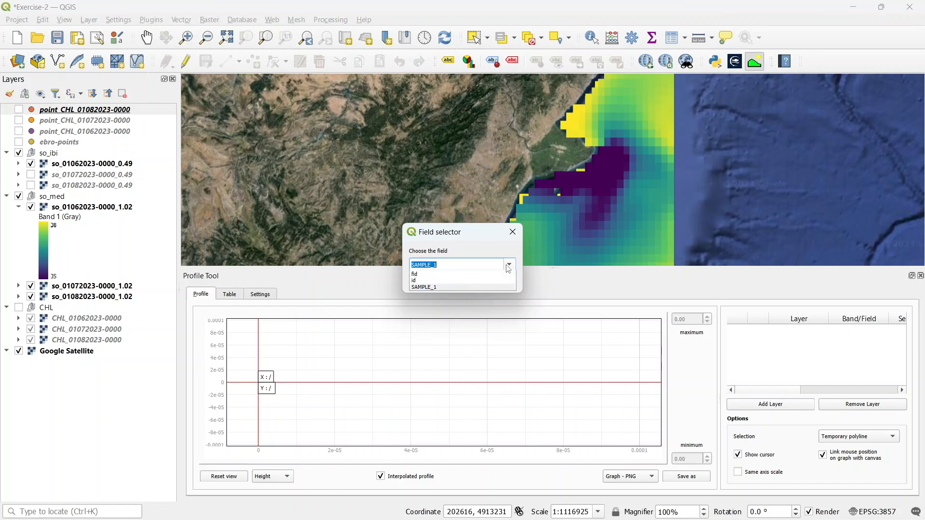
left_click(481, 288)
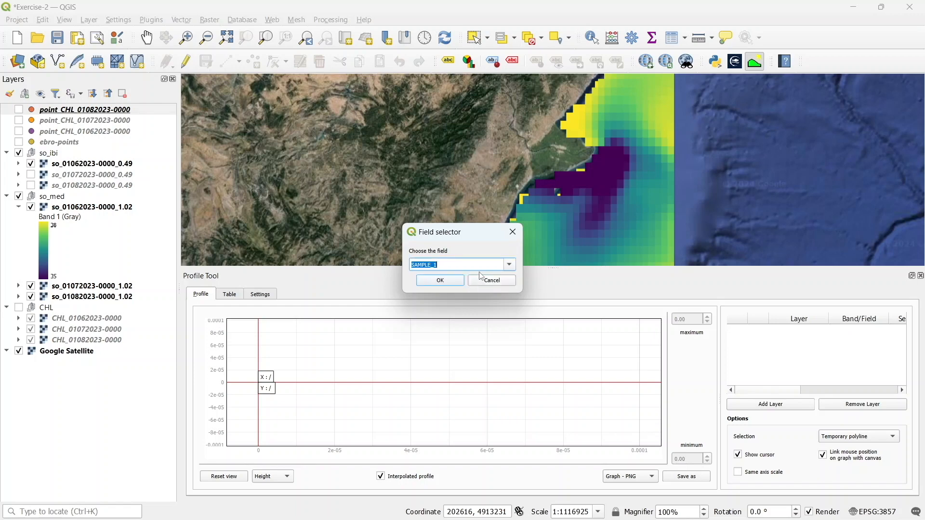
left_click(457, 282)
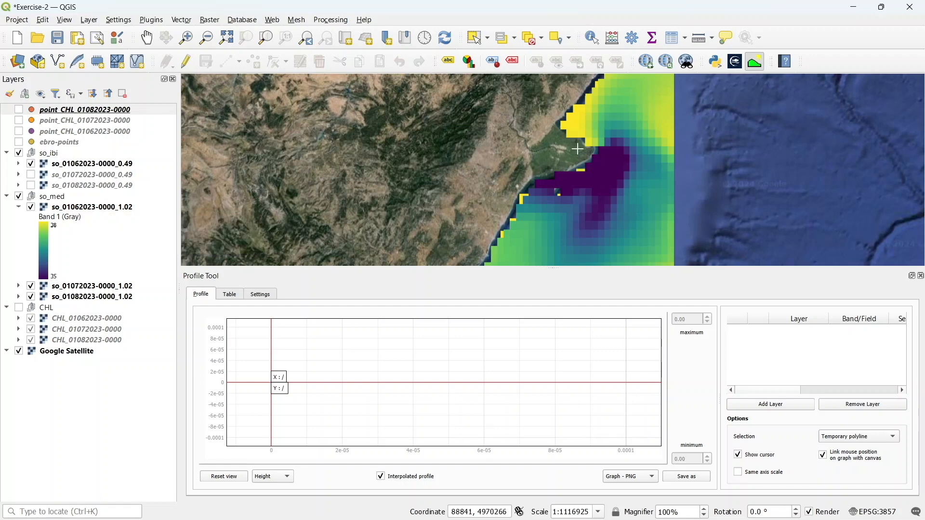
Draw a temporary profile line from the southern coast northeast across the river plume
left_click(546, 249)
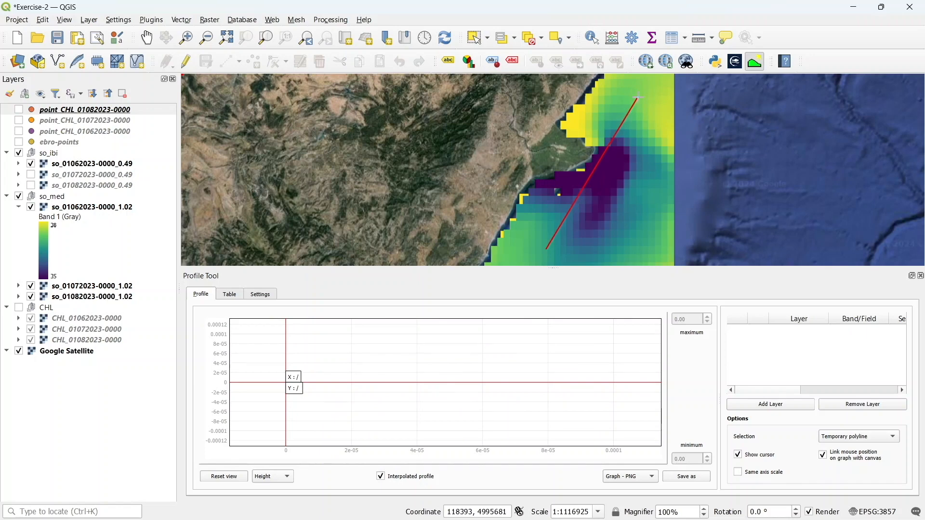
double_click(638, 97)
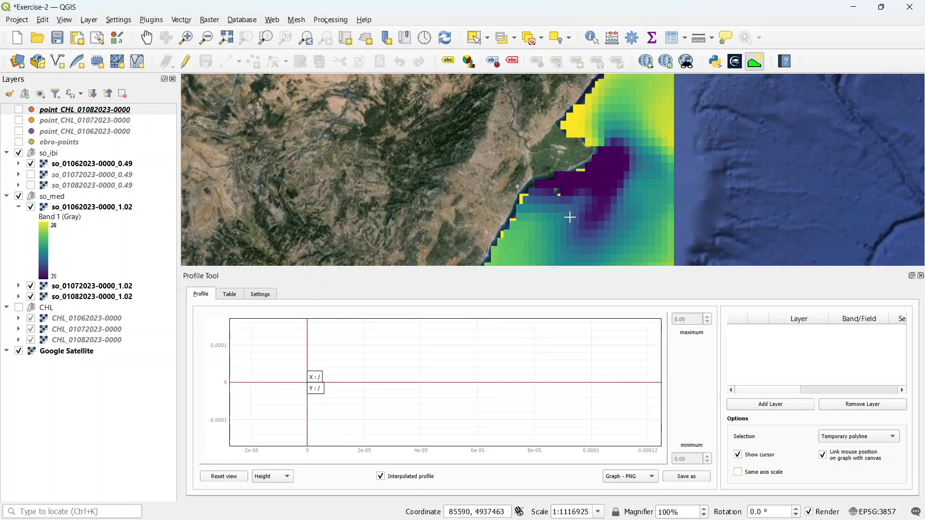
left_click(545, 250)
double_click(637, 105)
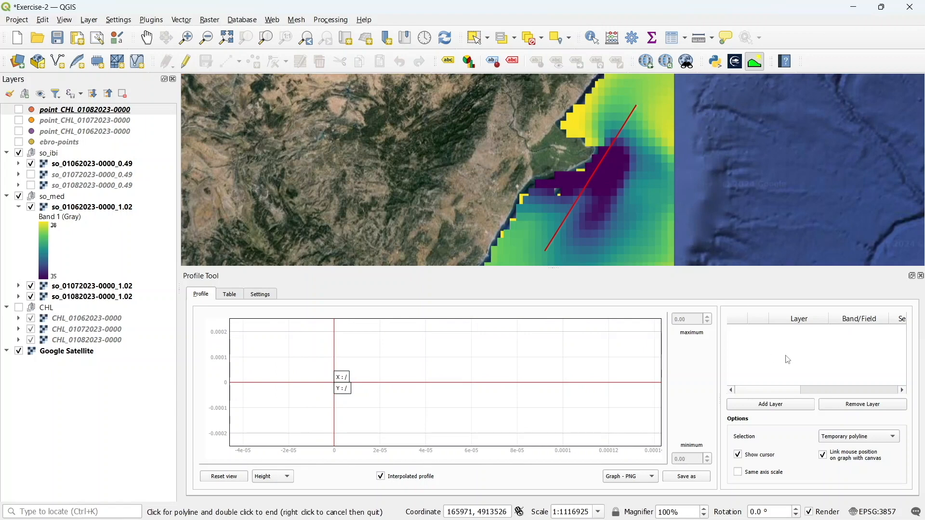
left_click(87, 211)
double_click(87, 212)
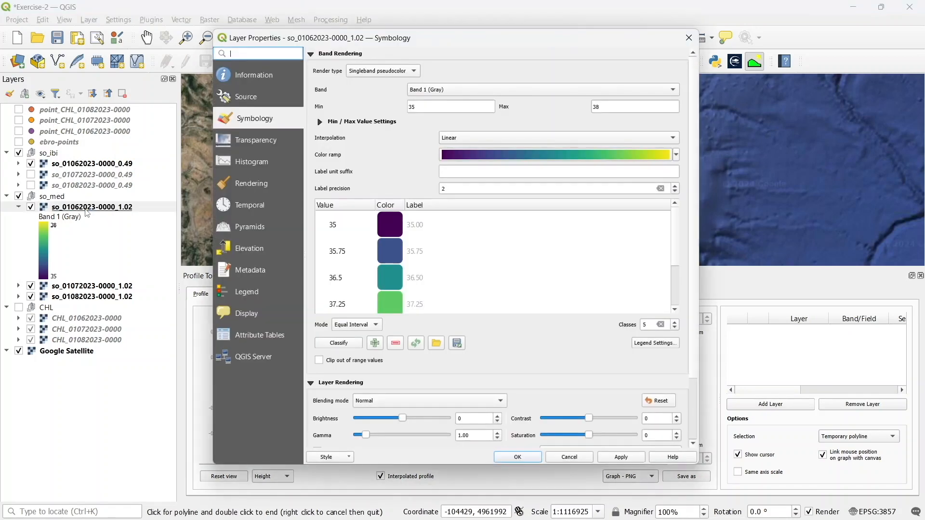
left_click(576, 460)
left_click_drag(99, 206, 803, 370)
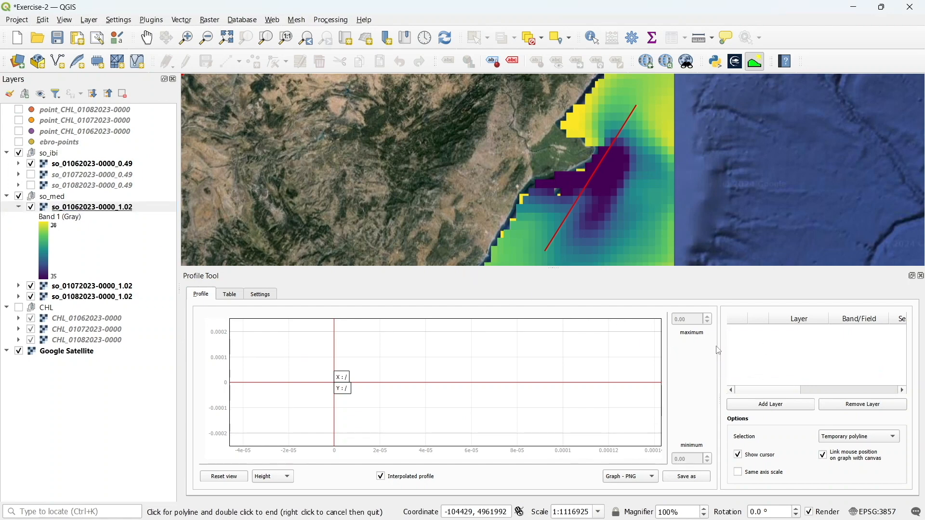
left_click(77, 211)
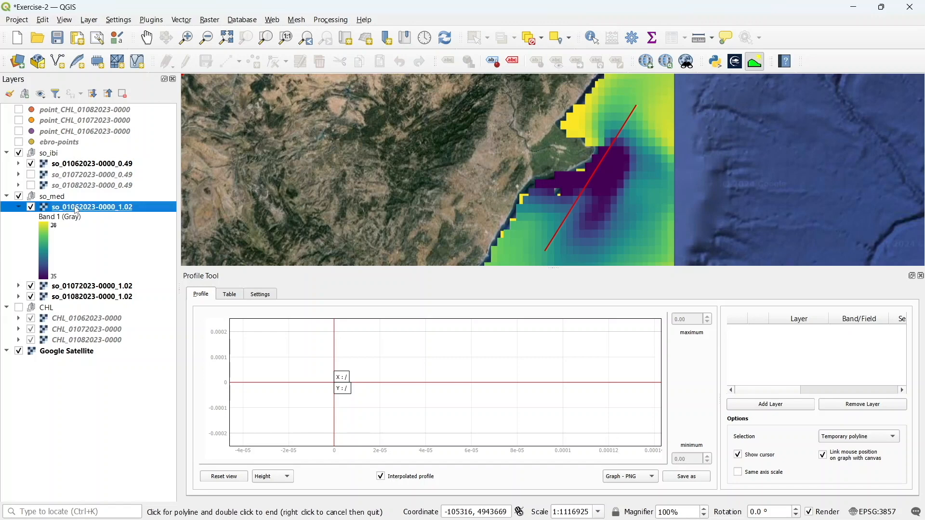
double_click(76, 210)
left_click(689, 41)
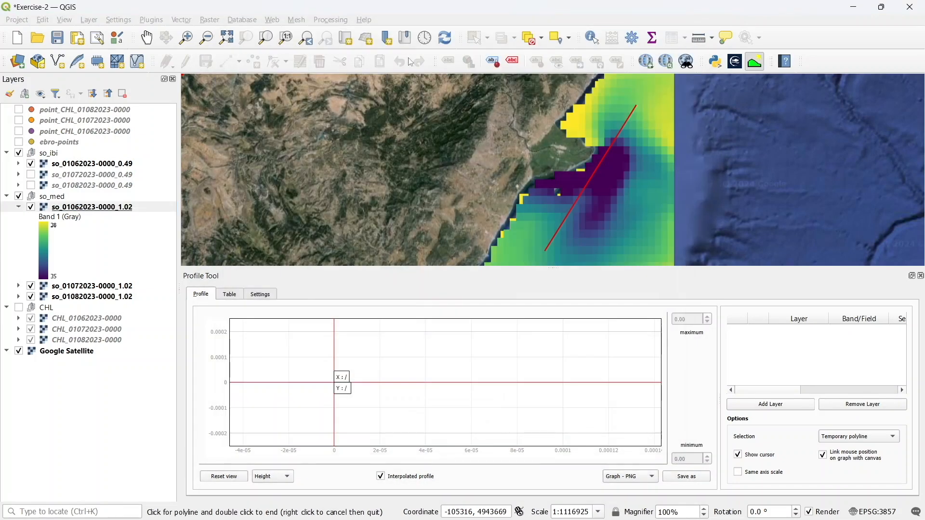
left_click(81, 164)
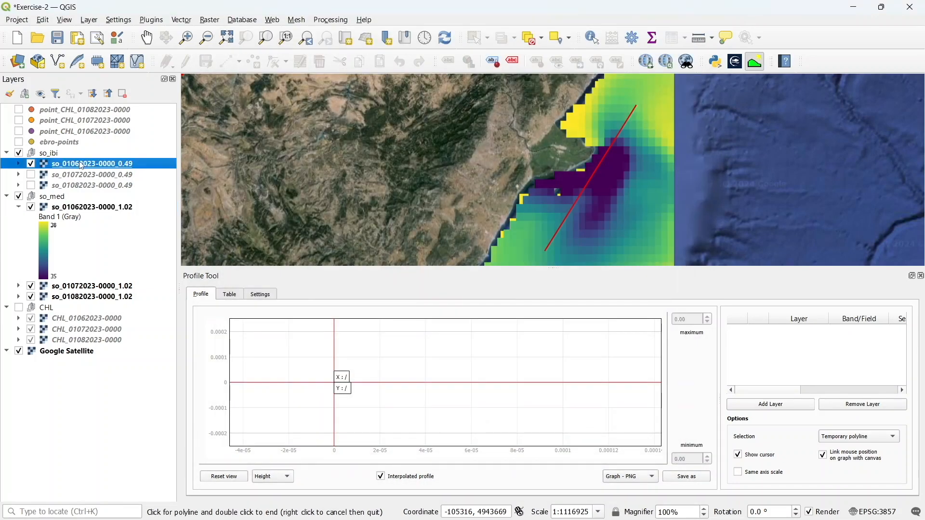
left_click(89, 209, "ctrl")
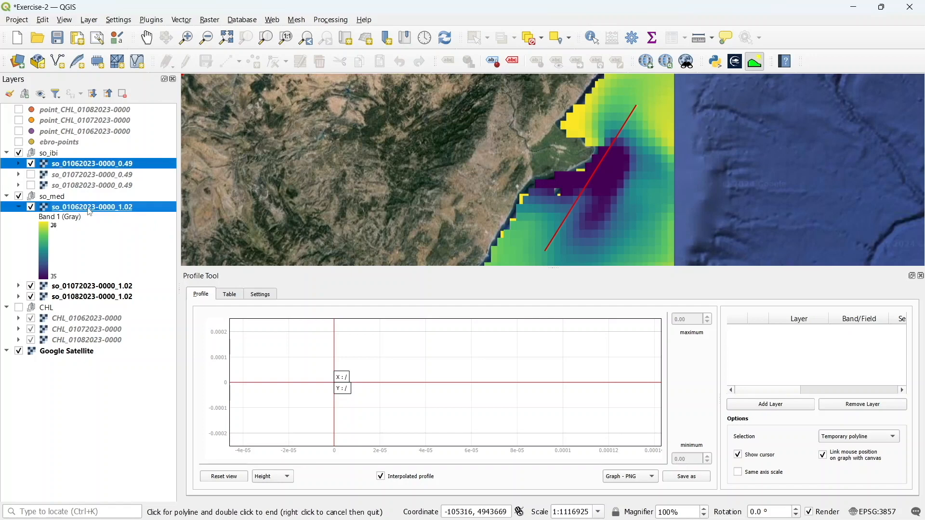
right_click(90, 208)
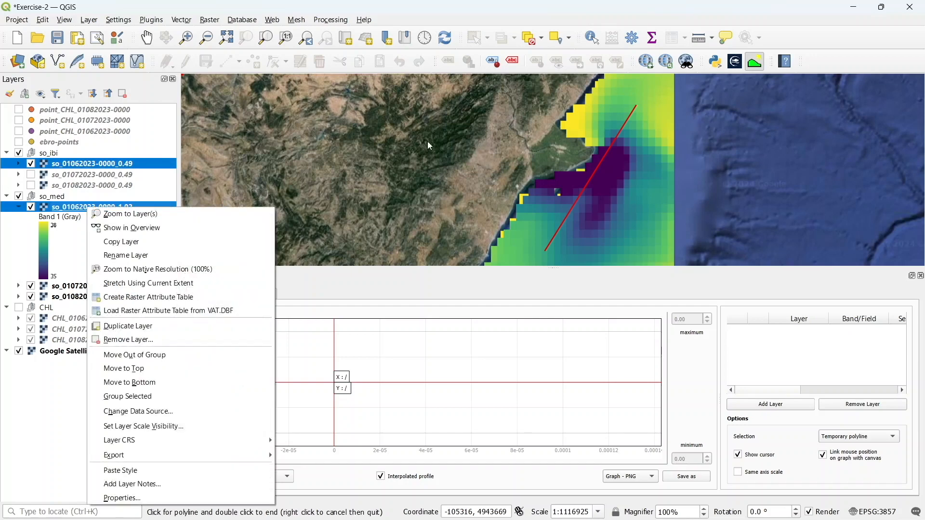
left_click(596, 177)
Draw a new profile line running southeast from the river mouth across the low-salinity plume
left_click(595, 172)
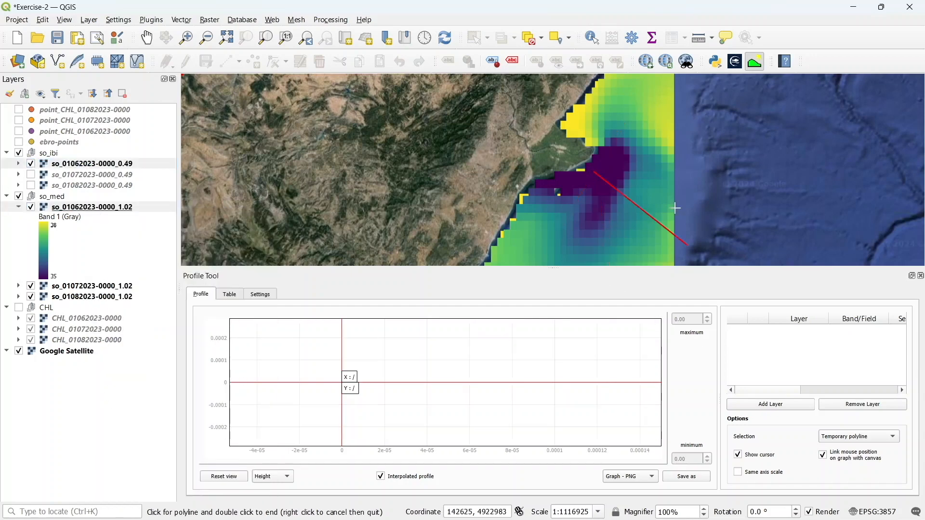
double_click(638, 263)
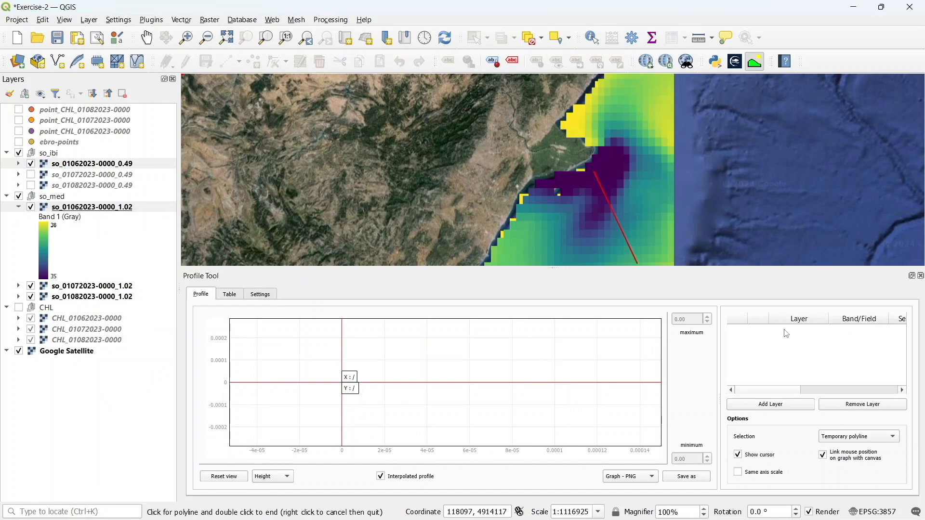
left_click(764, 409)
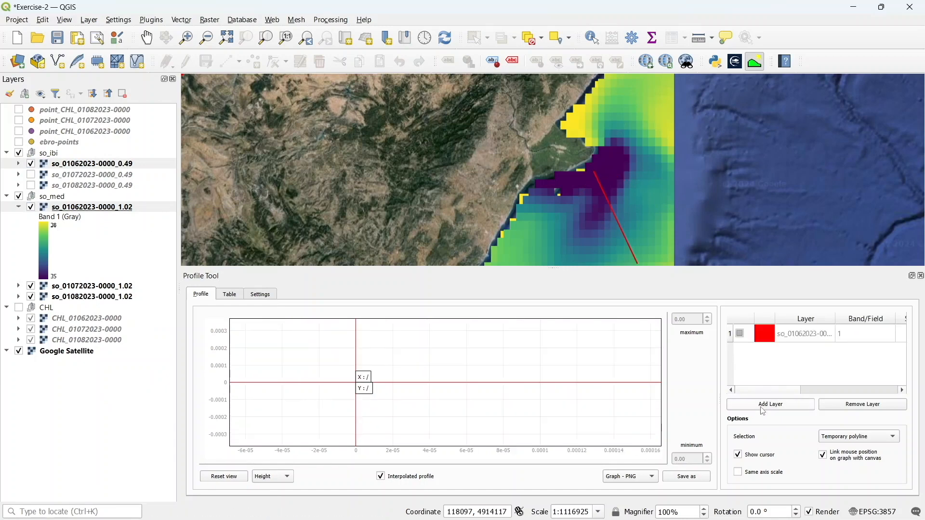
left_click(791, 405)
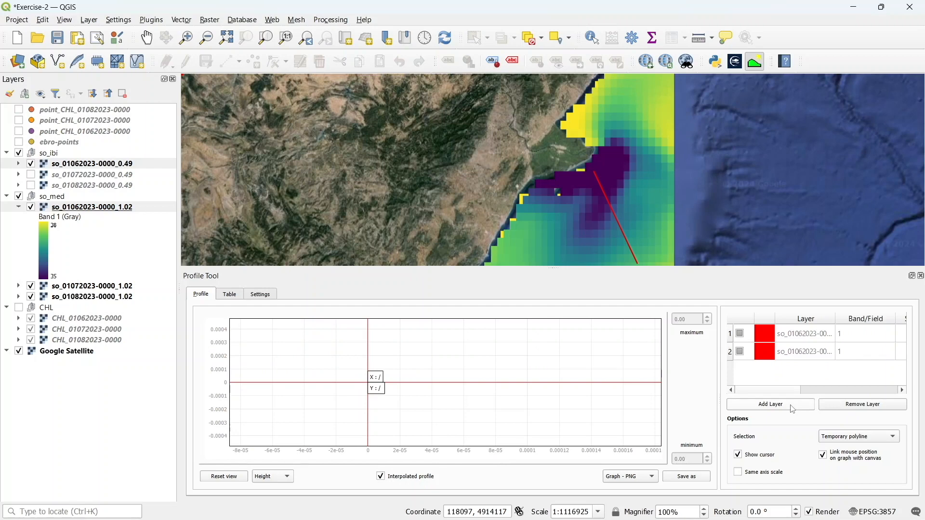
left_click(809, 351)
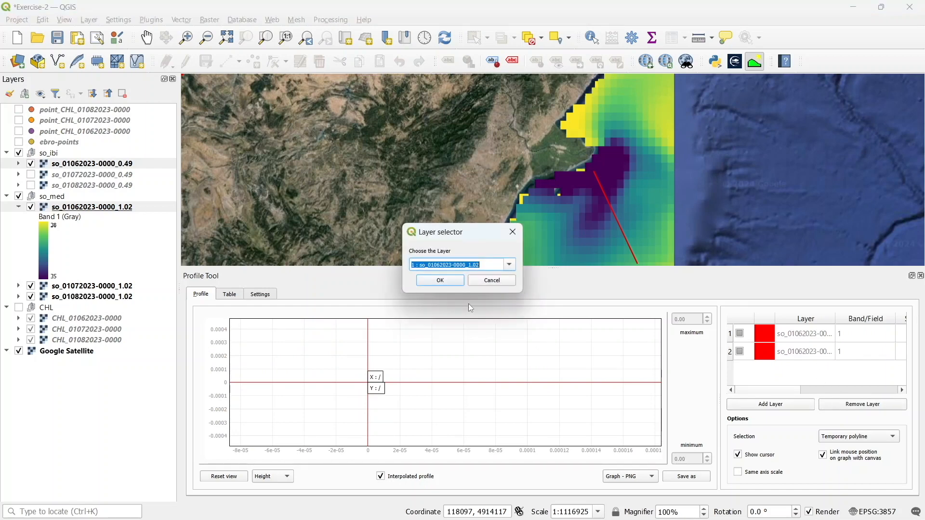
left_click(495, 281)
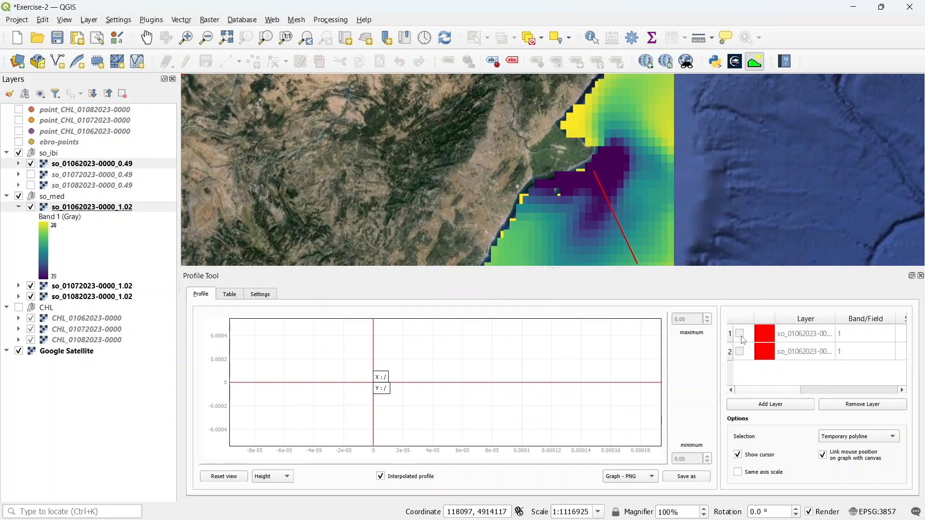
left_click(865, 407)
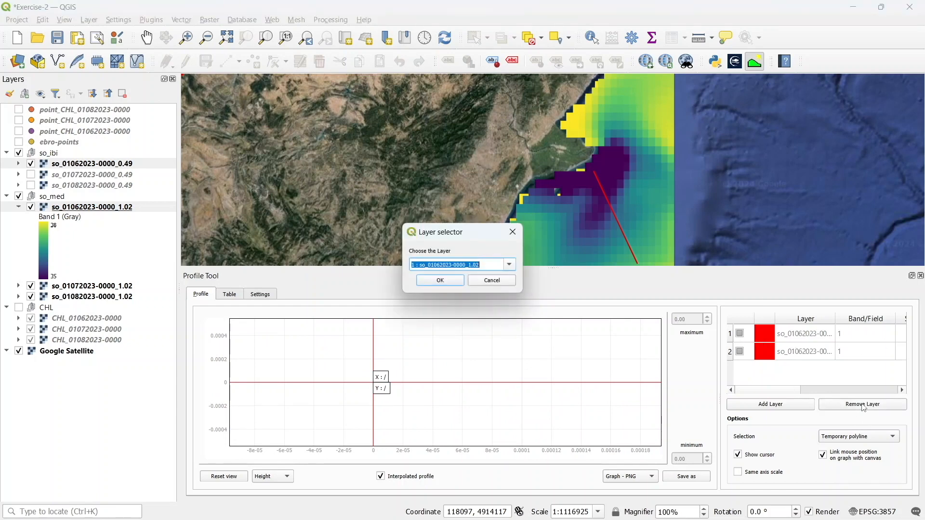
left_click(446, 280)
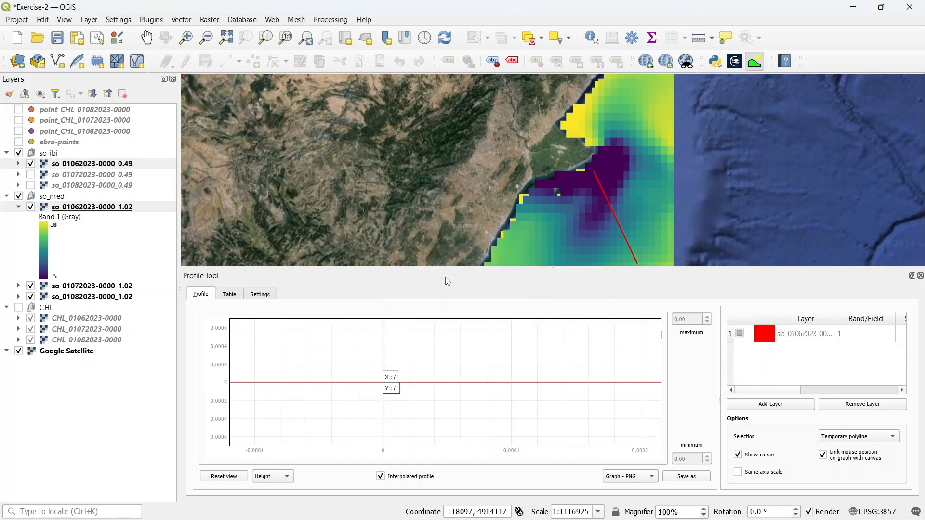
left_click(838, 406)
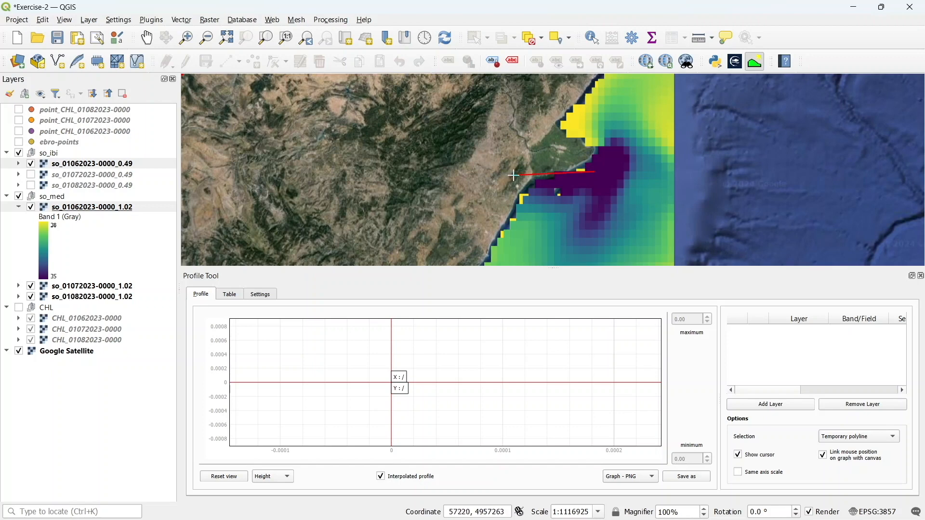
left_click(523, 249)
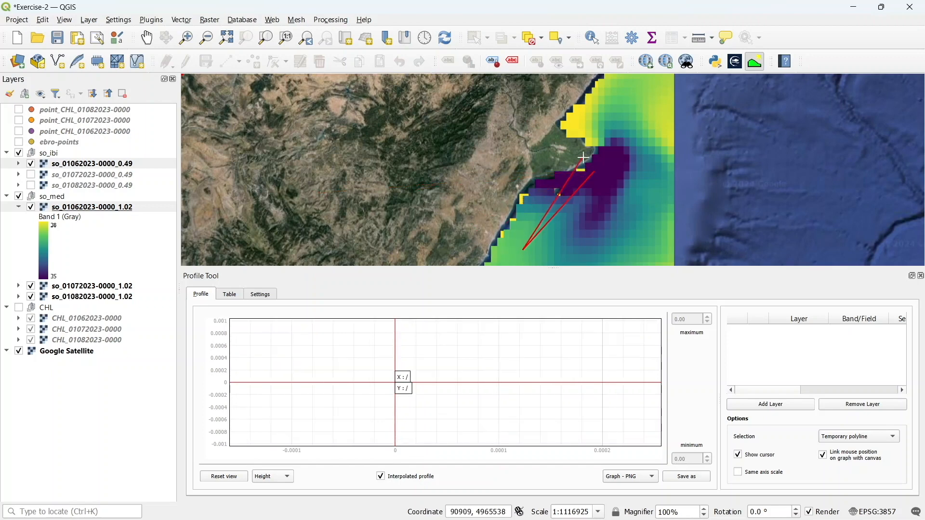
left_click(616, 128)
right_click(650, 165)
left_click(558, 234)
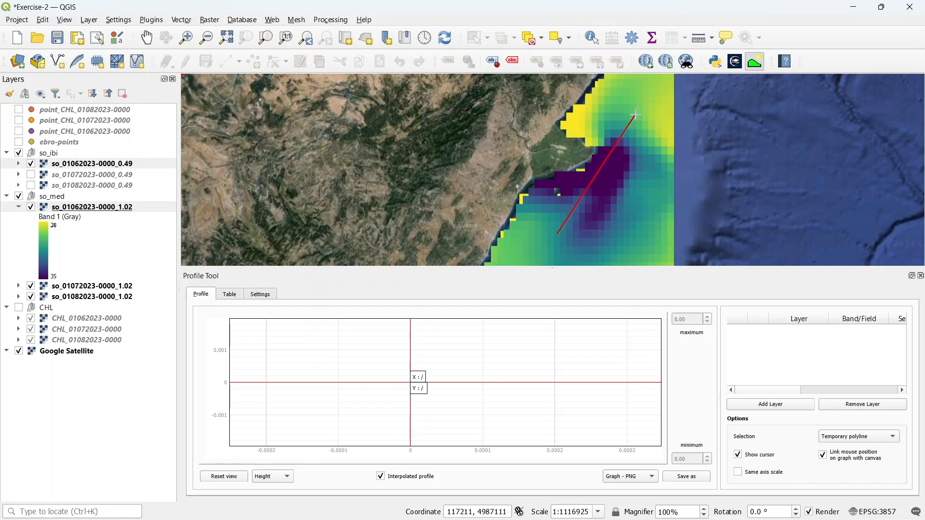
double_click(636, 114)
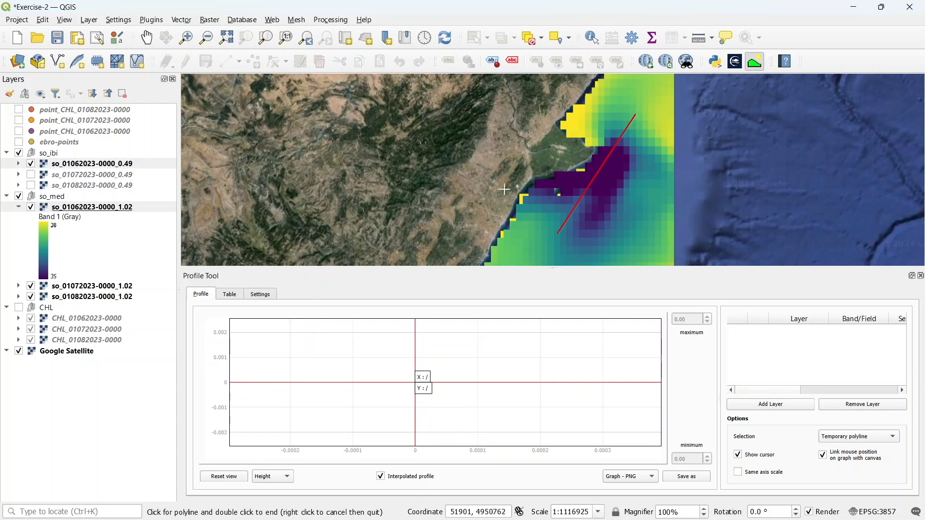
left_click(80, 208)
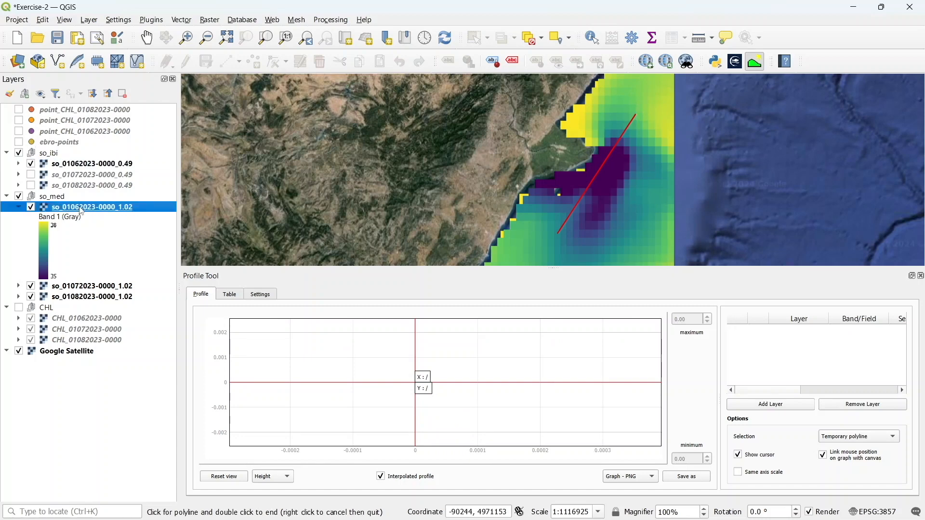
left_click(761, 407)
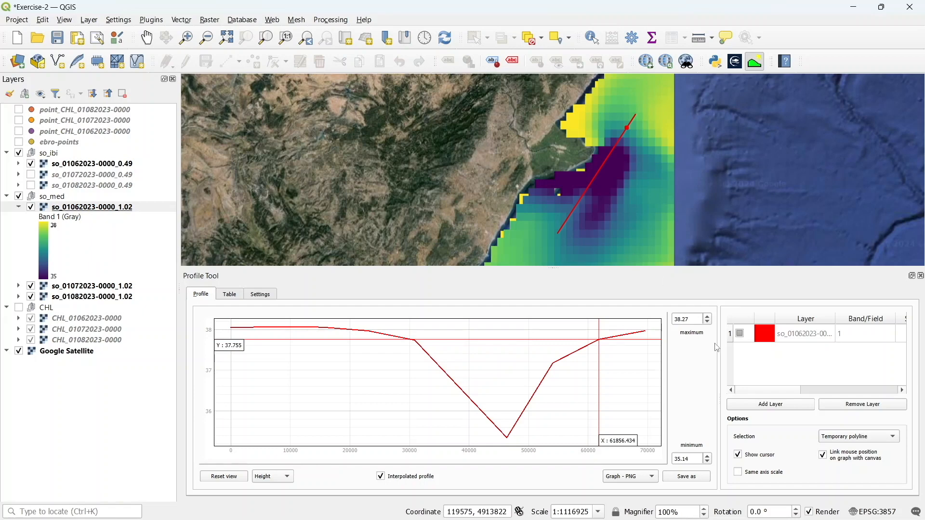
left_click(768, 340)
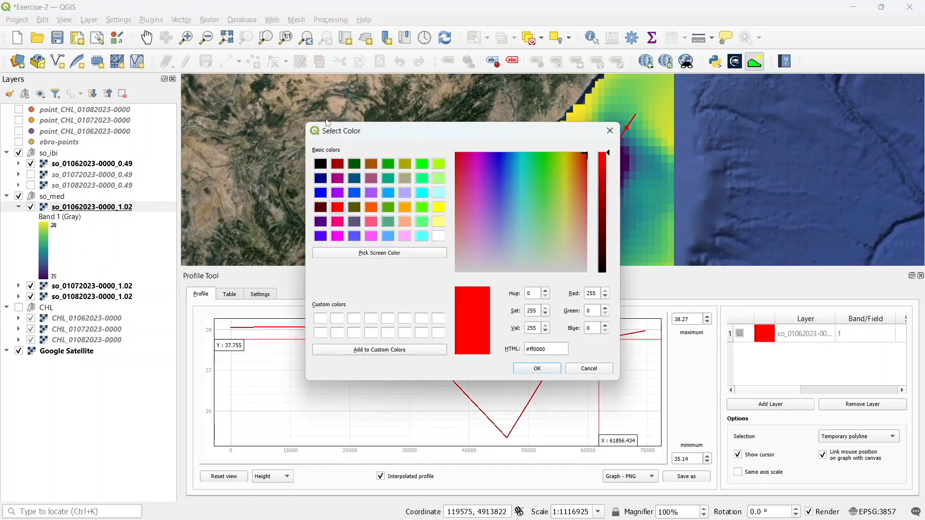
left_click(388, 164)
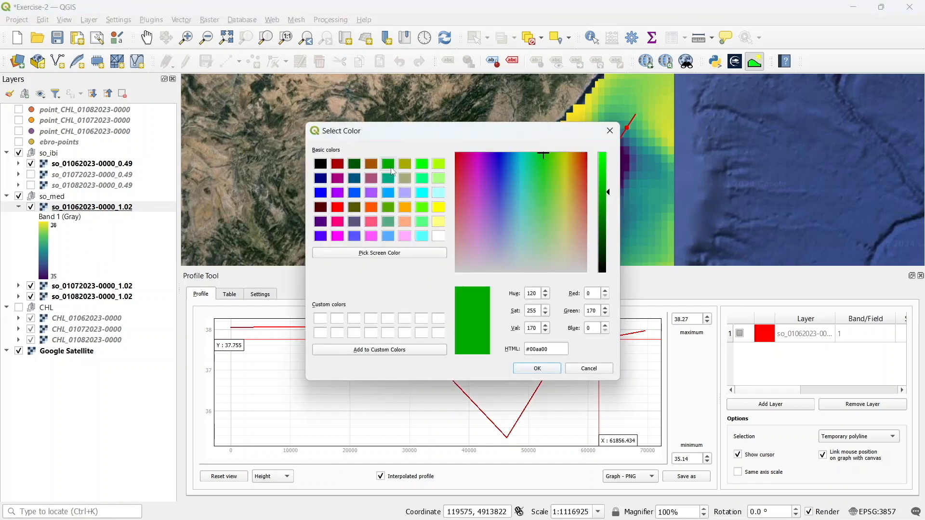
left_click(538, 369)
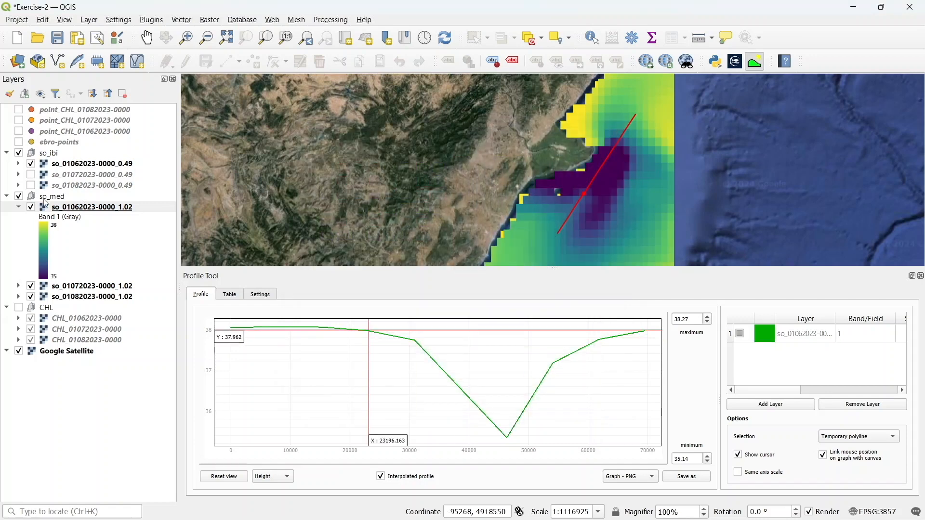
left_click(127, 164)
right_click(128, 164)
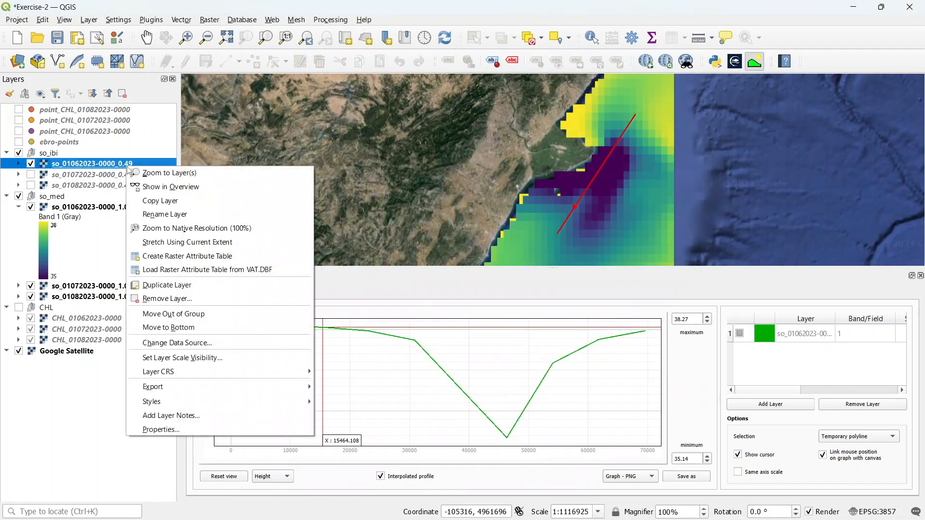
left_click(763, 409)
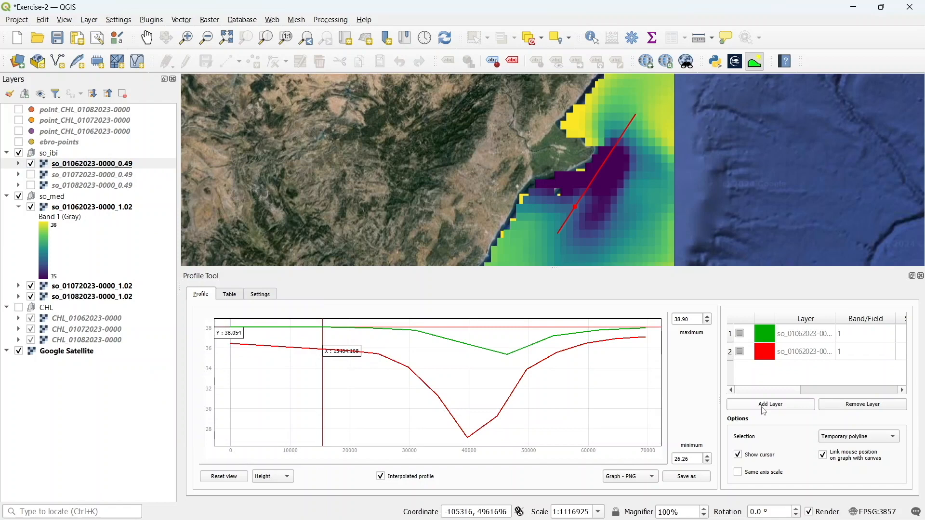
left_click(101, 208)
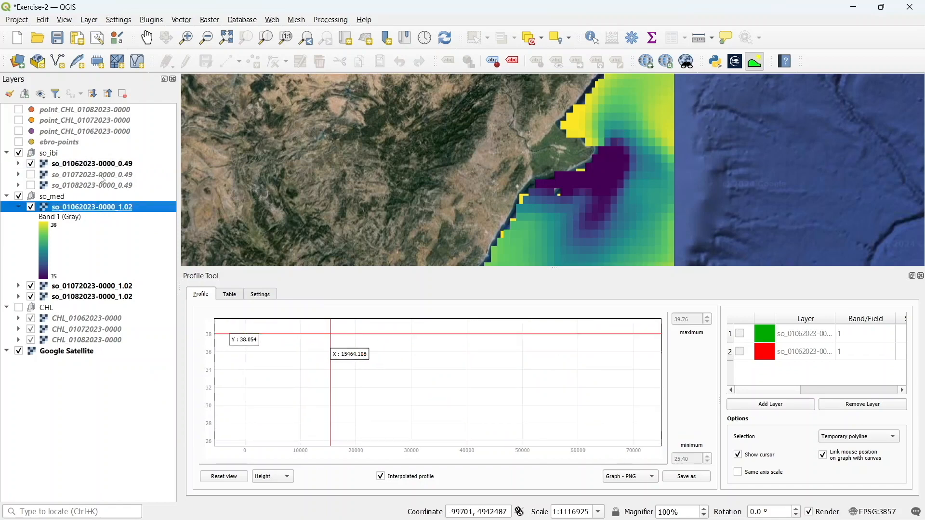
left_click(769, 338)
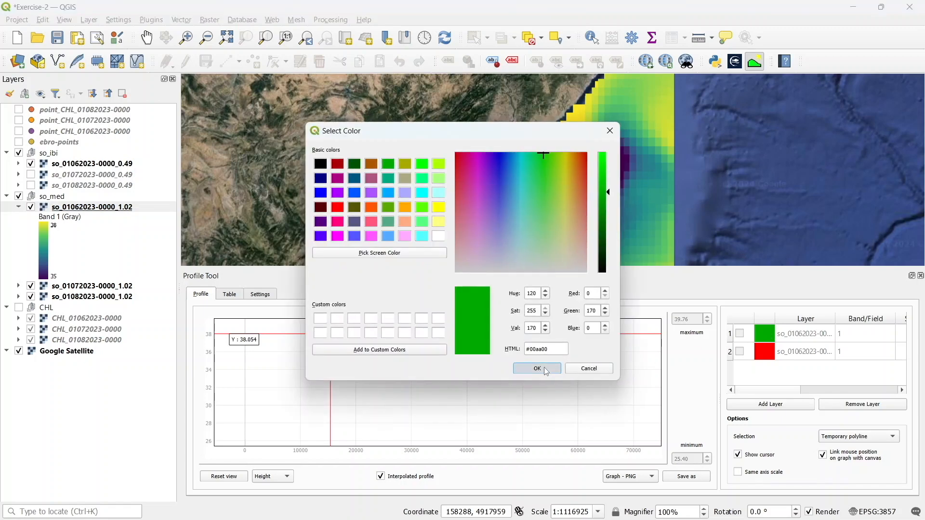
left_click(544, 367)
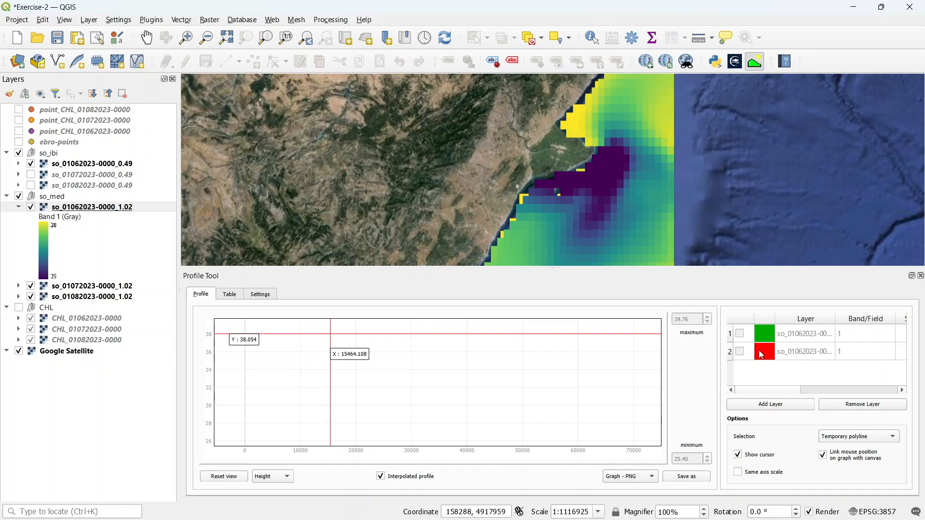
Draw a new profile line from offshore southwest northeast across the plume to compare both salinity profiles
left_click(546, 250)
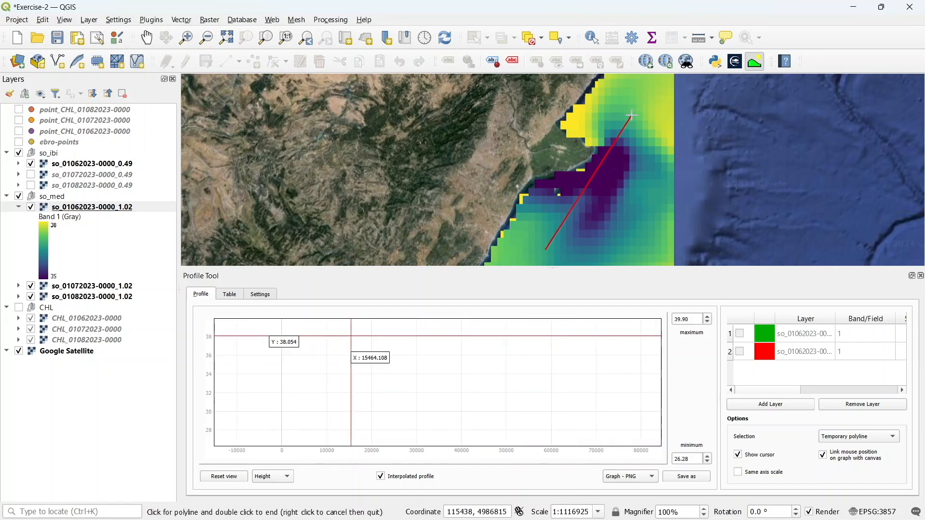
double_click(632, 114)
left_click(740, 333)
left_click(741, 352)
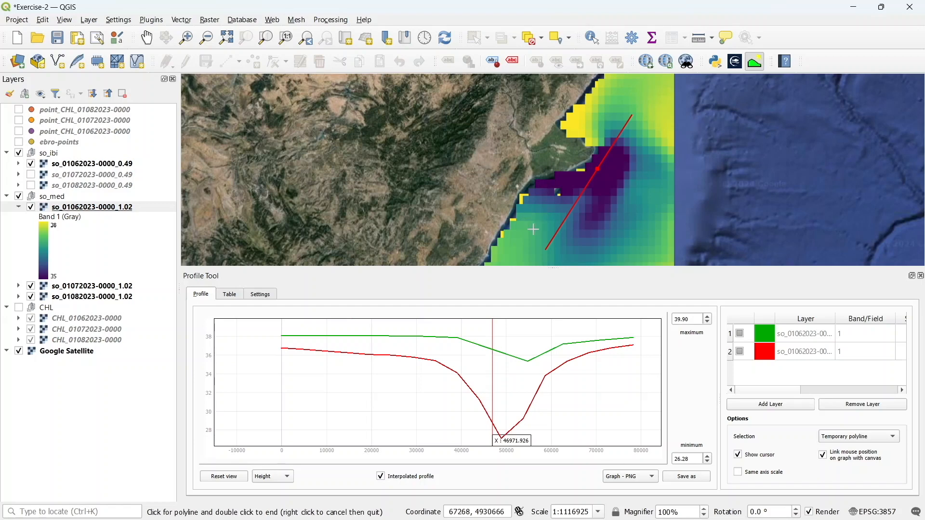
Draw a profile line running southeast from the river mouth offshore, then pick Graph - PNG as the export format
left_click(508, 194)
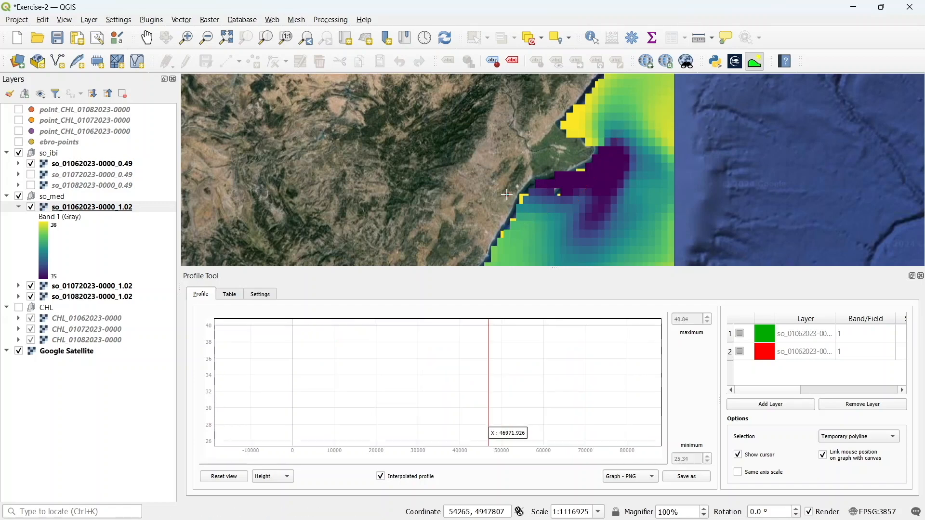
double_click(606, 233)
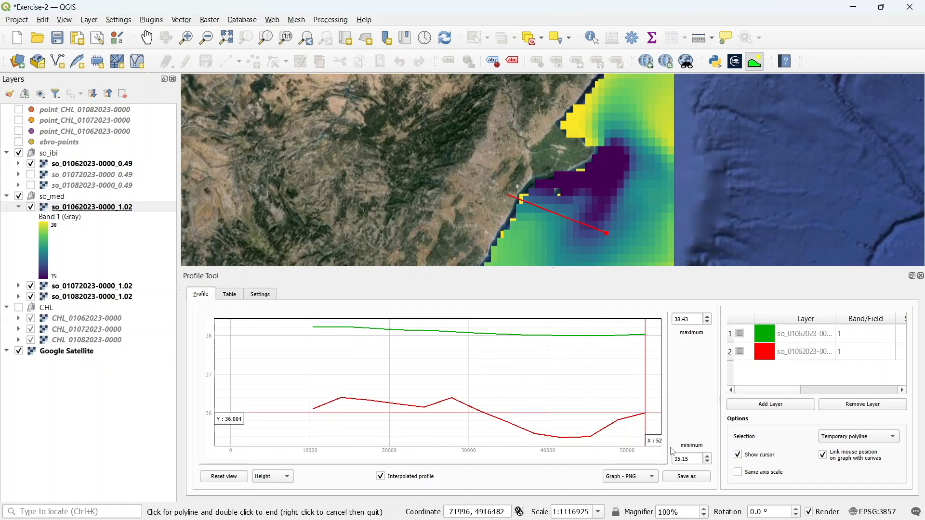
left_click(630, 476)
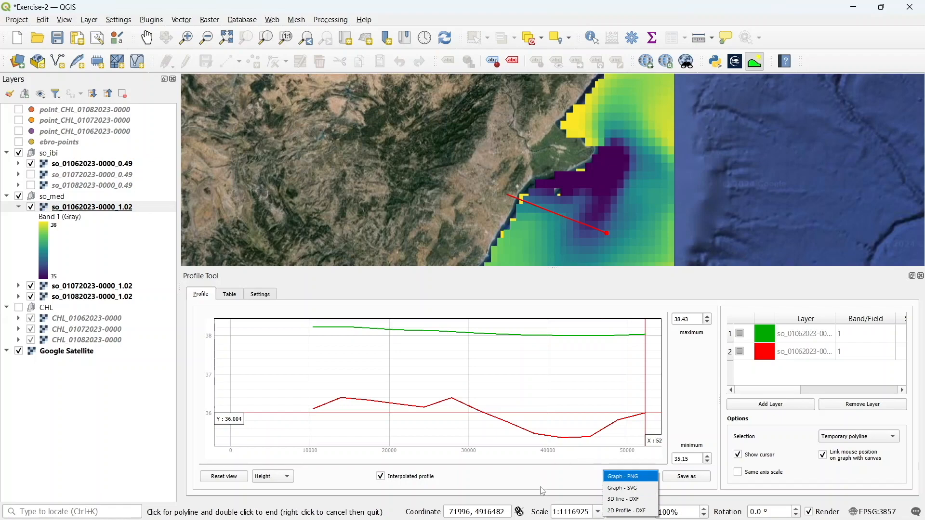
mouse_move(569, 506)
left_click(613, 471)
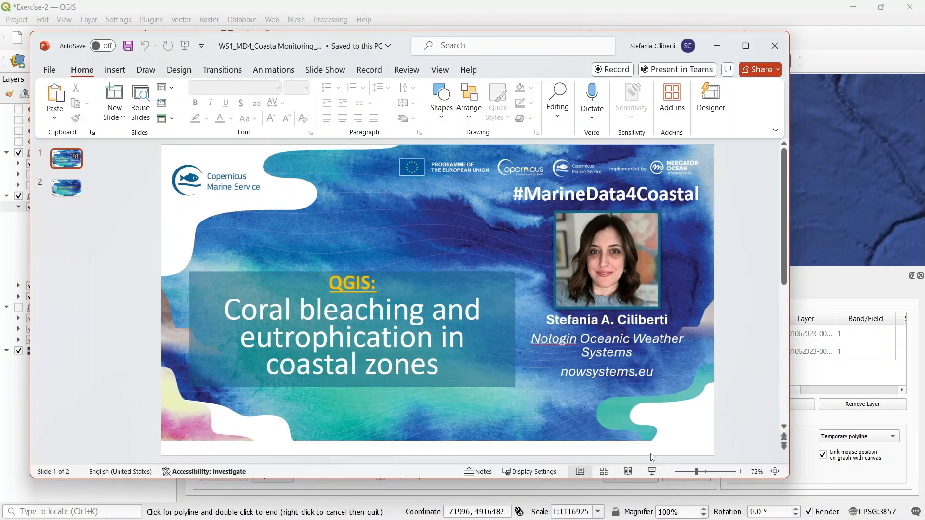
Switch to PowerPoint, start the slide show and advance to the closing slide
left_click(652, 472)
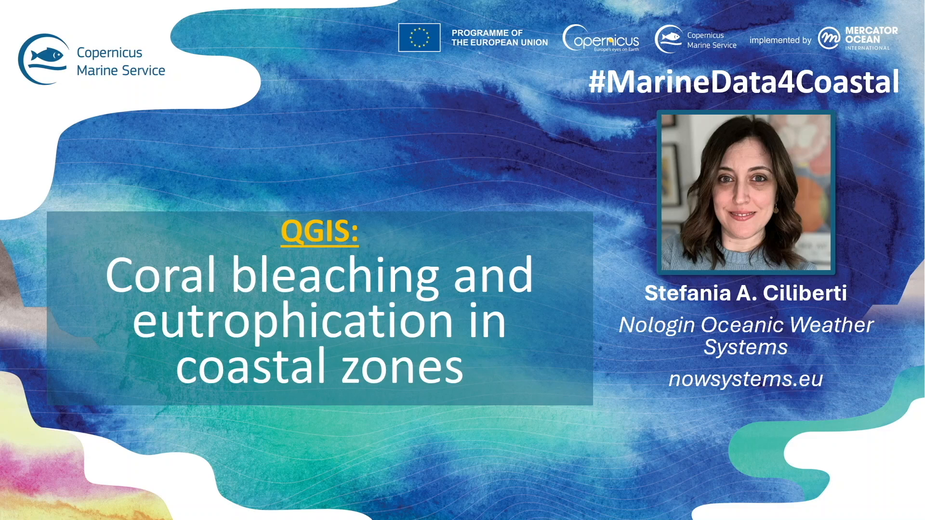
key("Right")
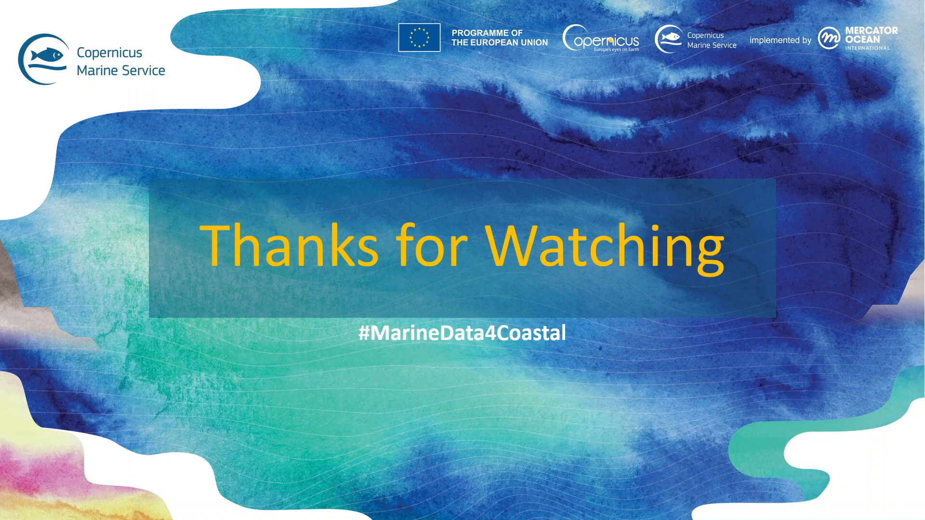